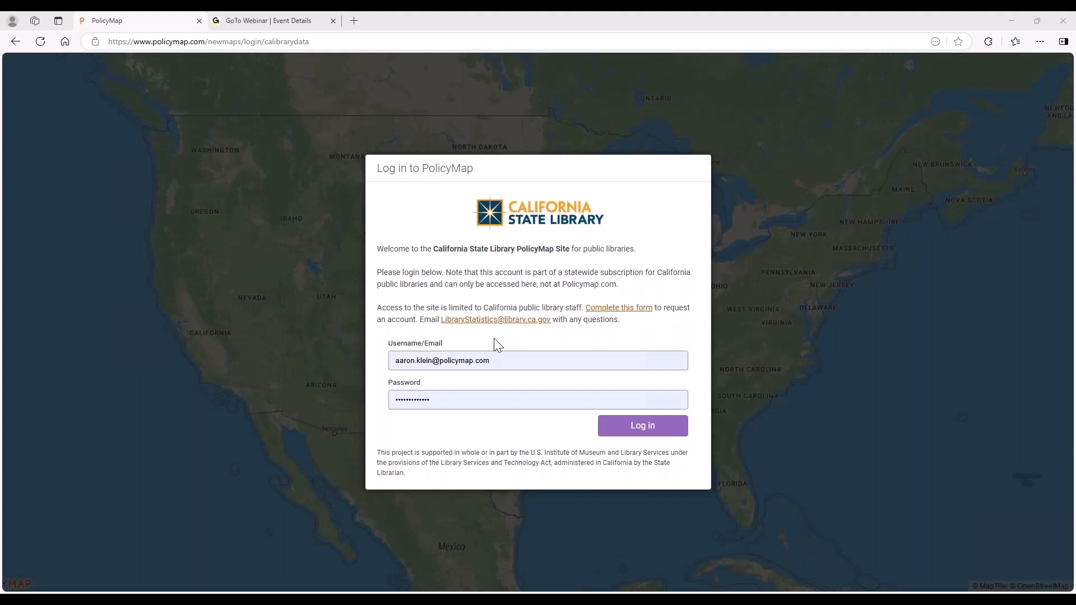
# Review the PolicyMap account request form's fields and return to the login page.
pyautogui.click(628, 313)
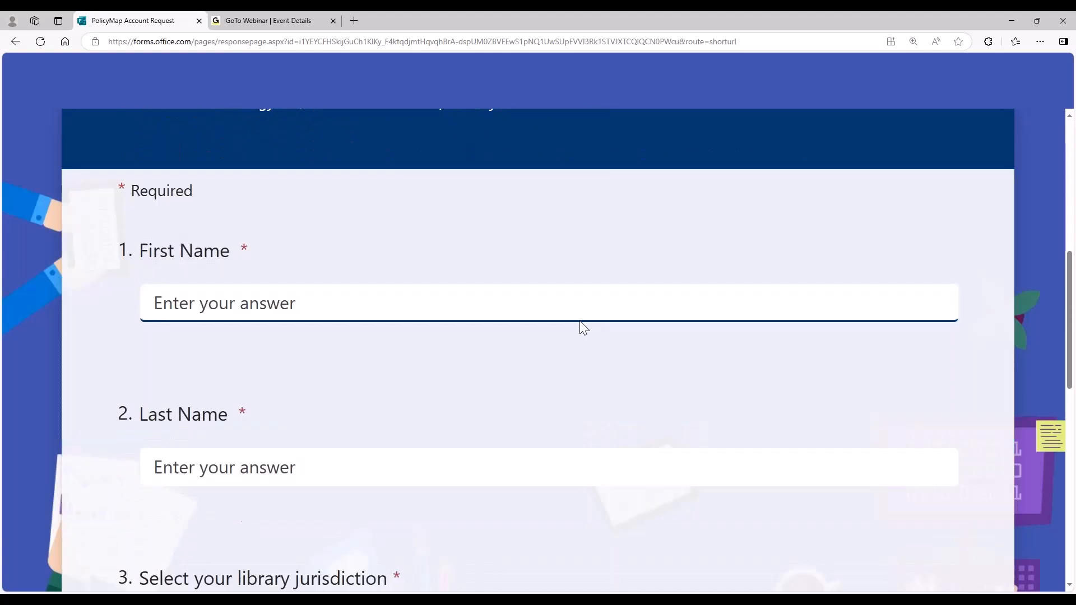
pyautogui.scroll(-9, 392, 336)
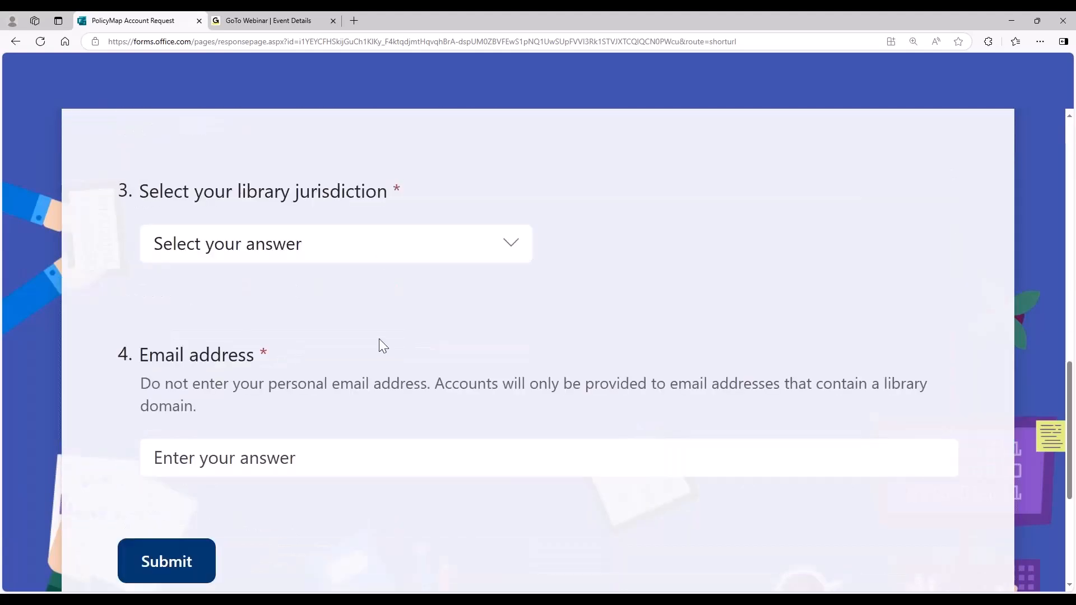
pyautogui.scroll(6, 402, 352)
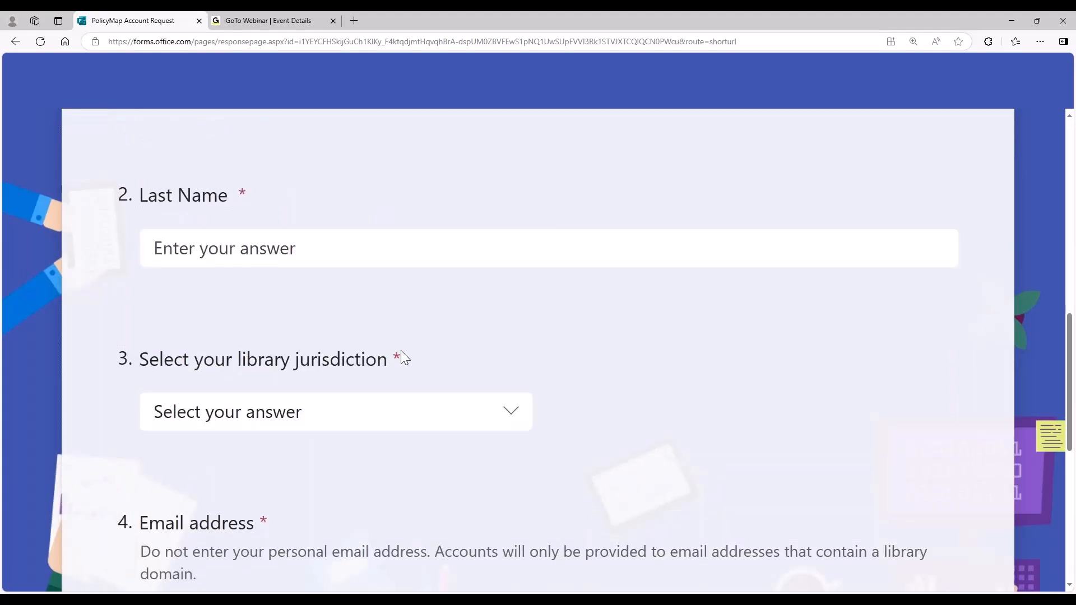
pyautogui.click(15, 40)
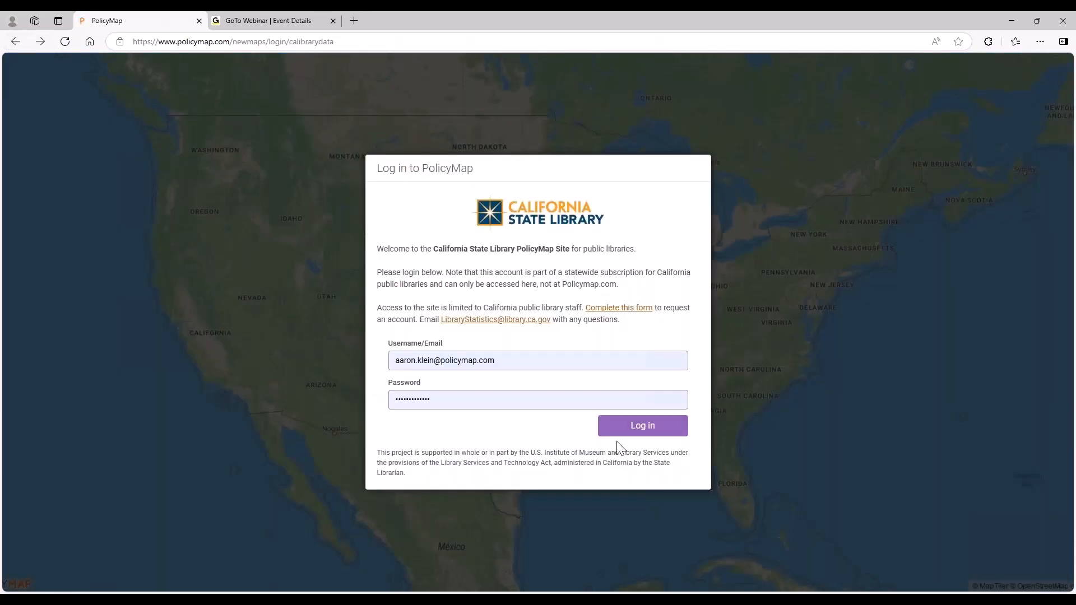
# Log in to the California State Library PolicyMap site with the prefilled credentials and dismiss the notifications.
pyautogui.click(638, 436)
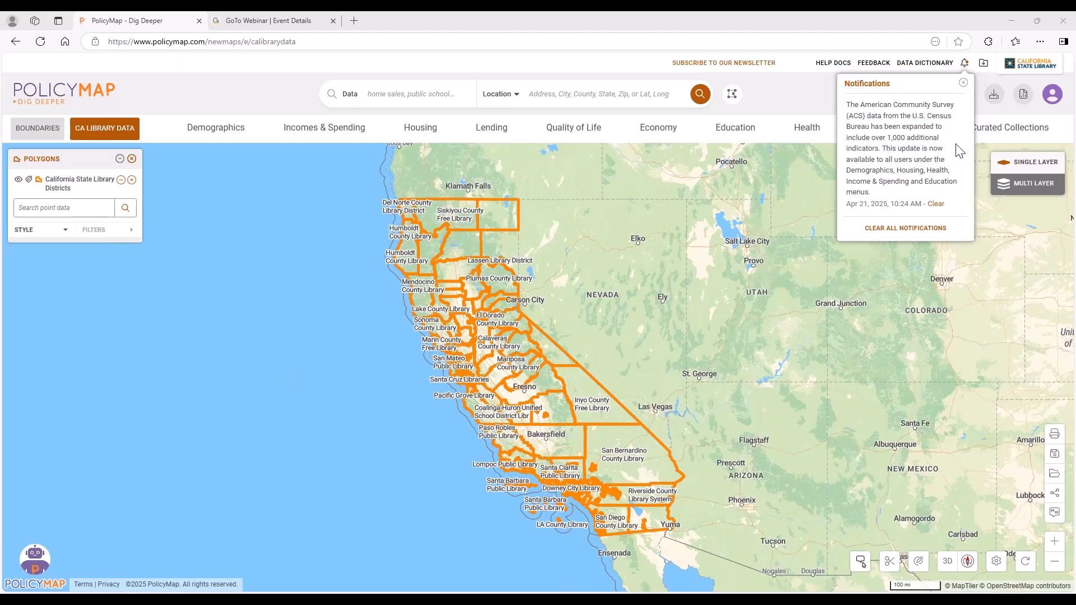
pyautogui.click(960, 84)
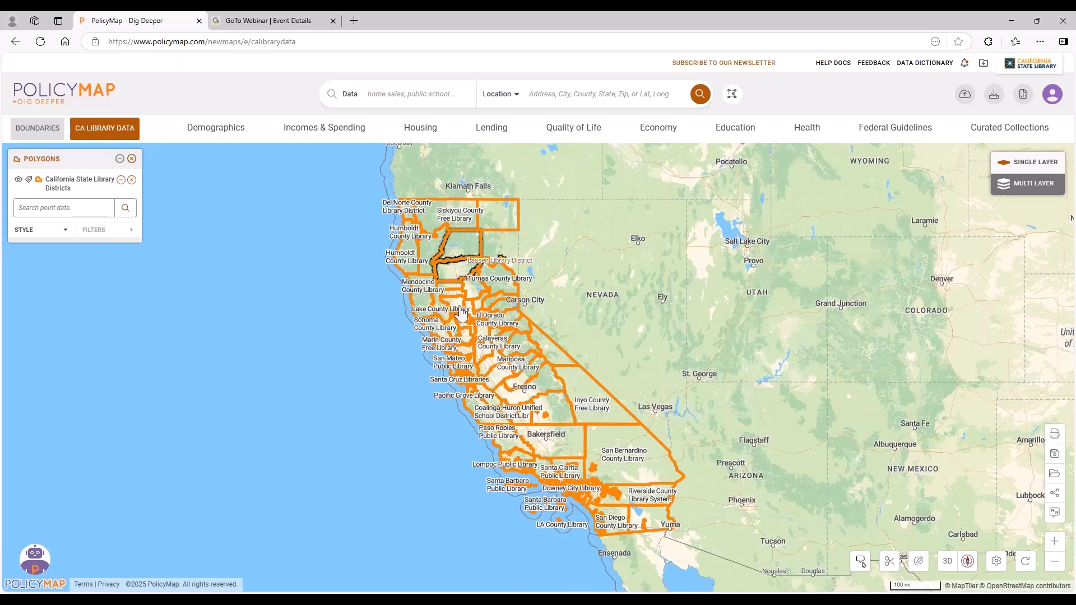
# Remove the California State Library Districts polygons from the map and check which CA Library data is available.
pyautogui.click(132, 159)
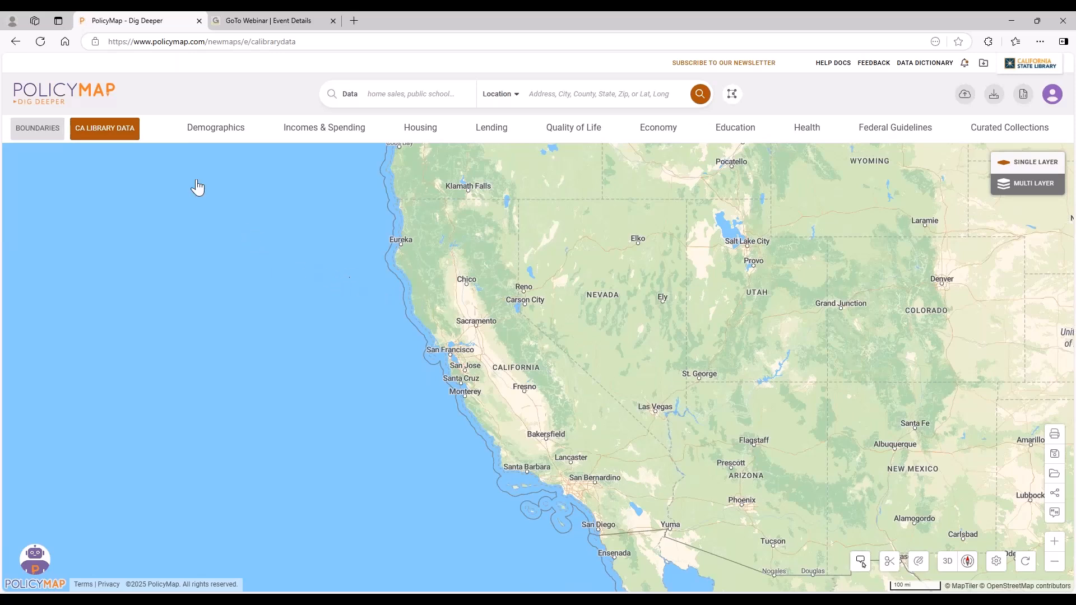
pyautogui.click(105, 133)
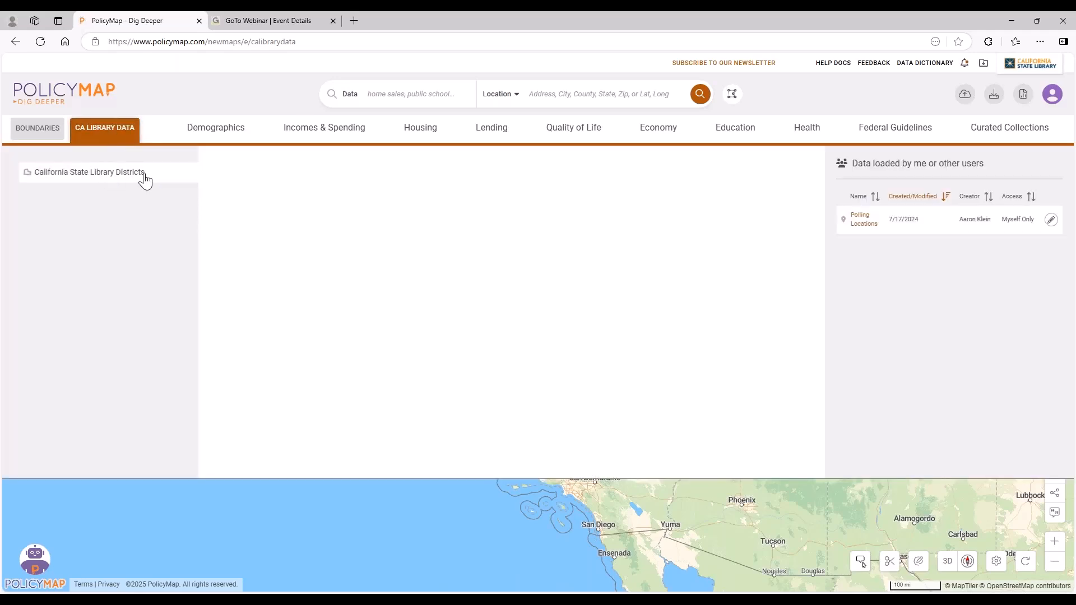
pyautogui.click(113, 134)
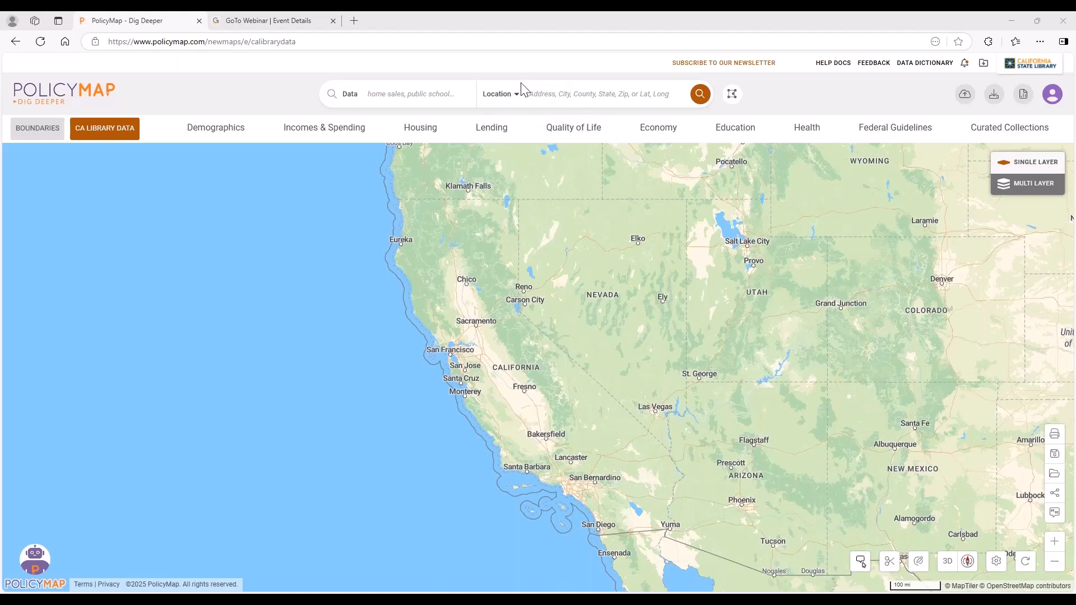
# Review the available location types and find the city of Fremont, CA on the map.
pyautogui.click(581, 98)
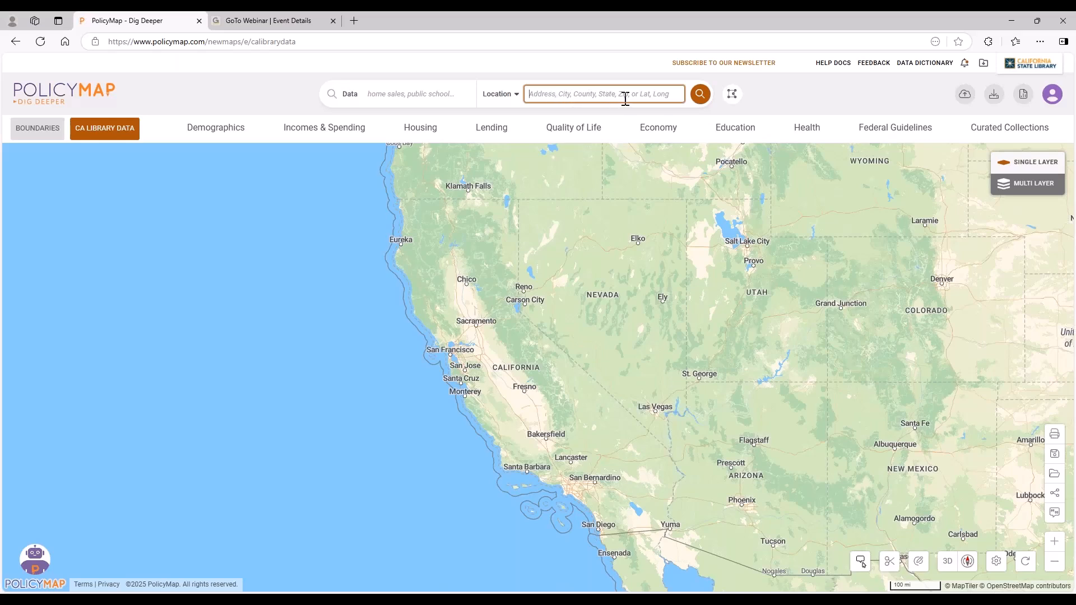
pyautogui.click(513, 96)
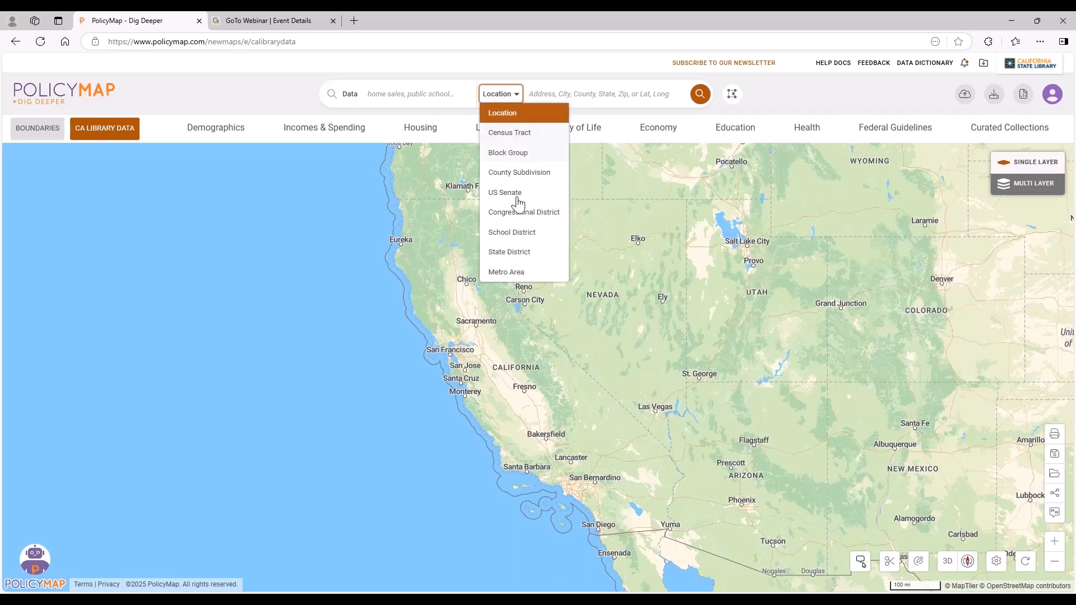
pyautogui.click(556, 94)
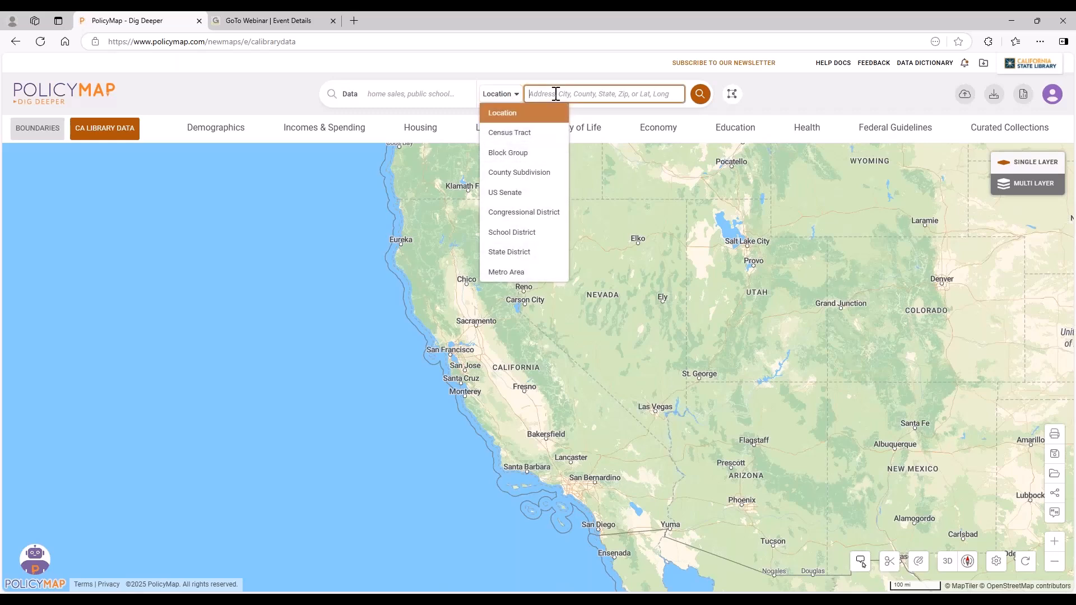
pyautogui.write('fremont')
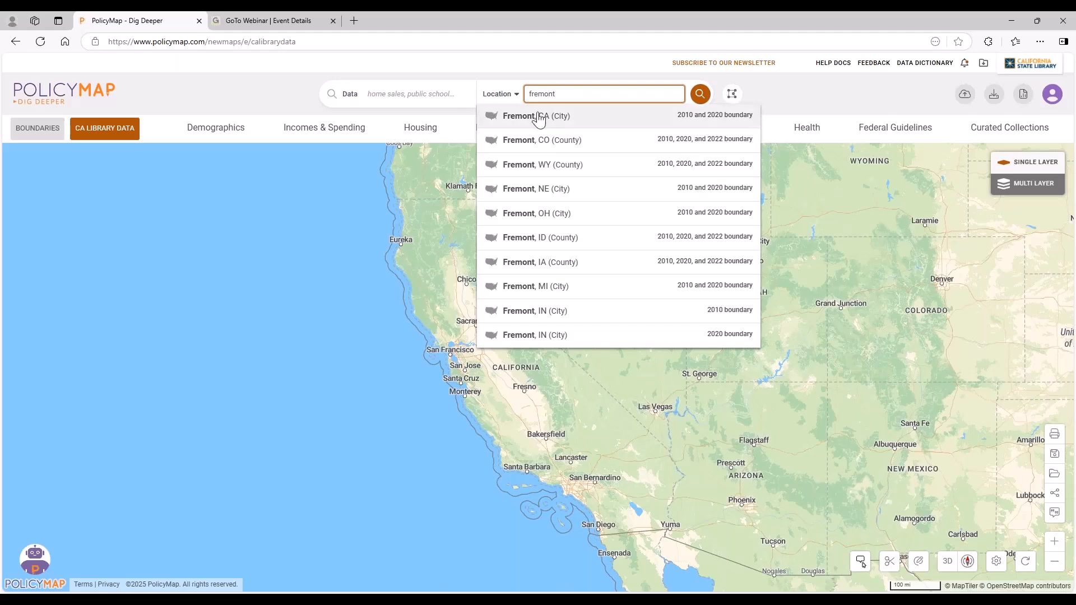
pyautogui.click(578, 116)
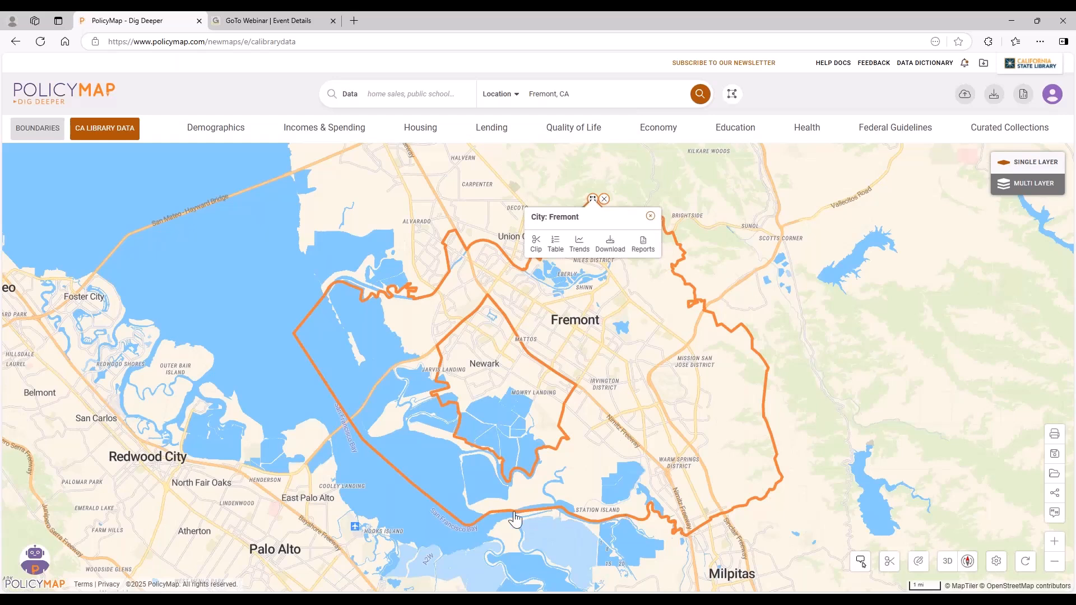
# Close the Fremont information popup and remove the city's boundary outline from the map.
pyautogui.click(650, 216)
pyautogui.click(548, 93)
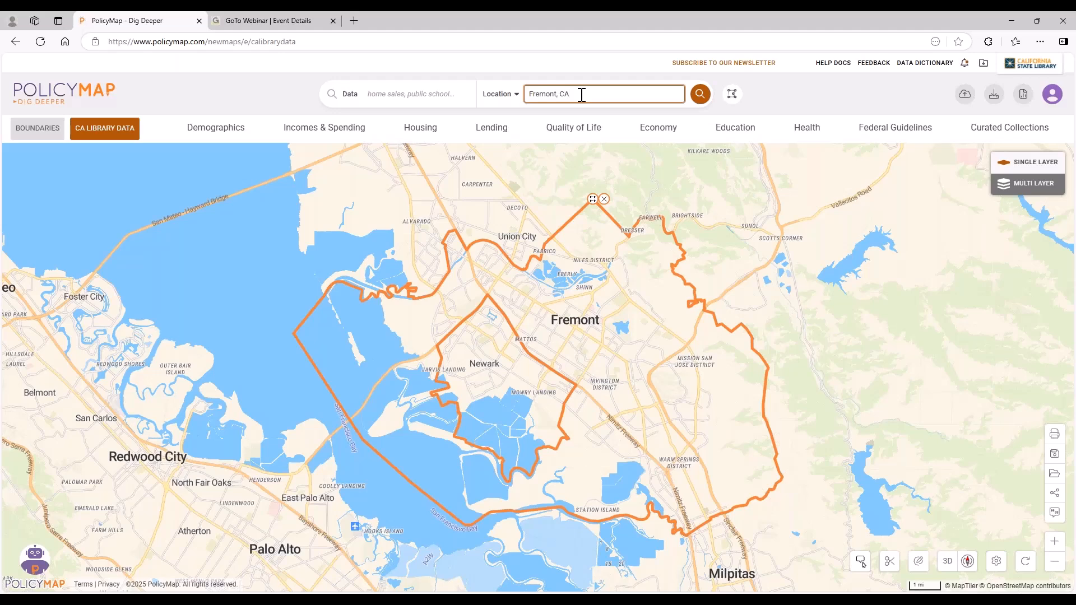
pyautogui.click(604, 199)
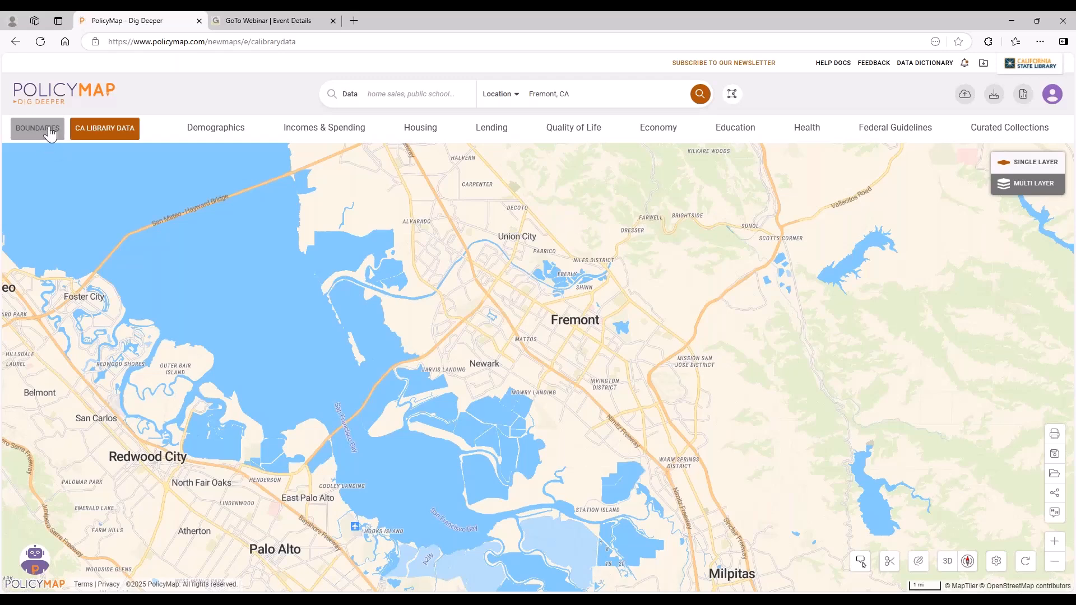
# Overlay the Zip Codes boundaries on the area around Fremont, look them over, and remove the boundary layer.
pyautogui.click(44, 132)
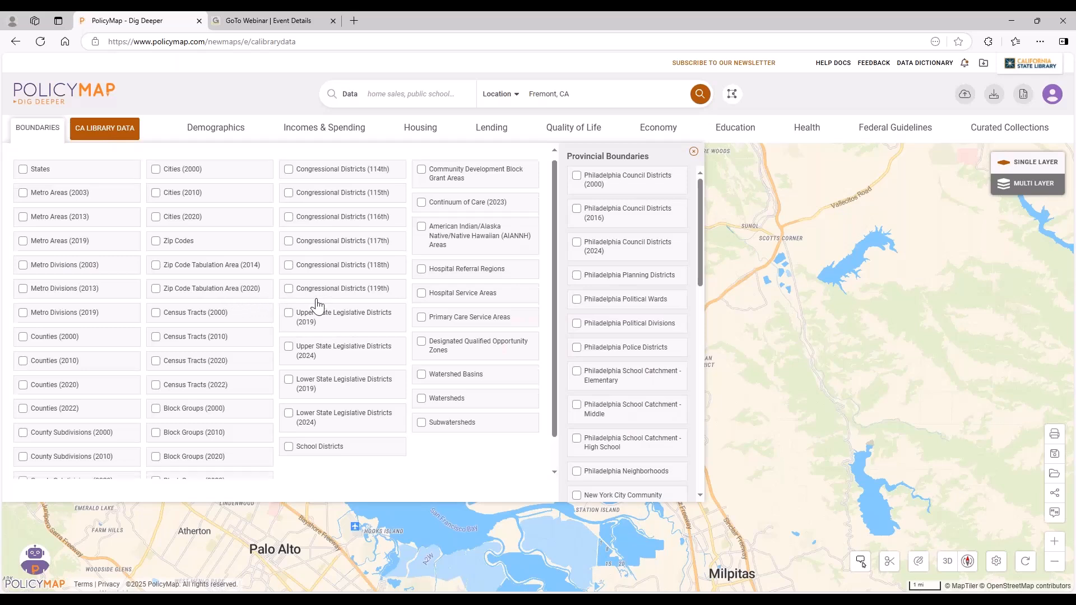
pyautogui.scroll(-1, 291, 311)
pyautogui.scroll(1, 288, 312)
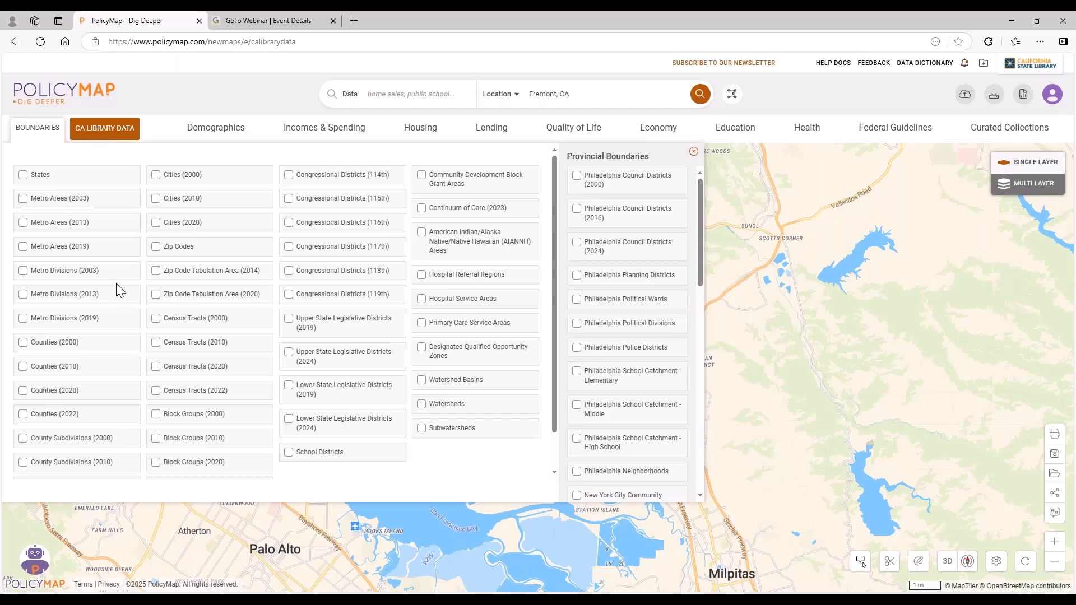
pyautogui.click(156, 247)
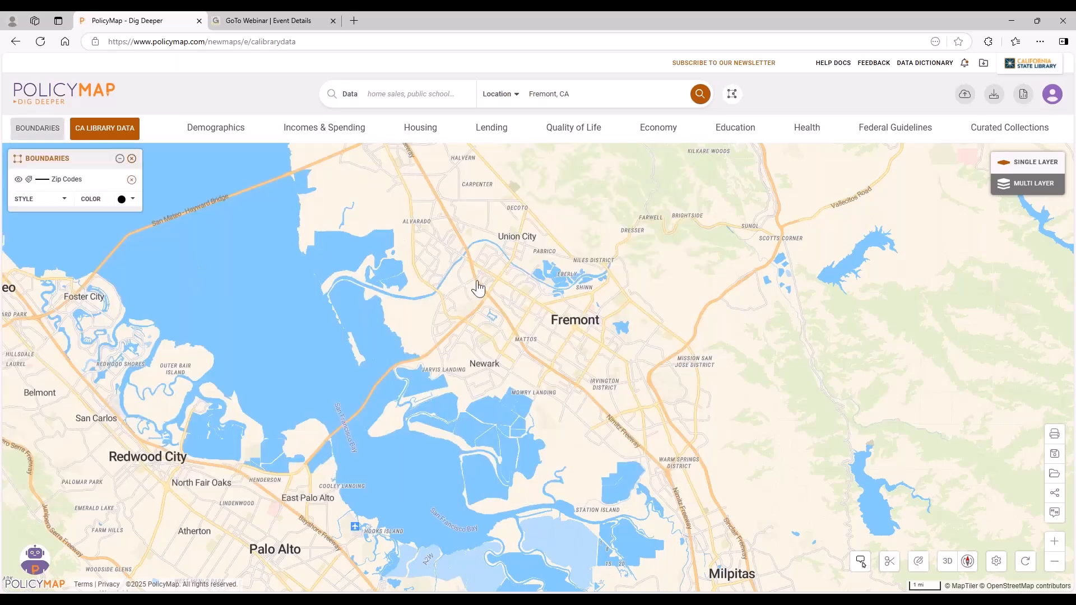
pyautogui.scroll(-1, 572, 352)
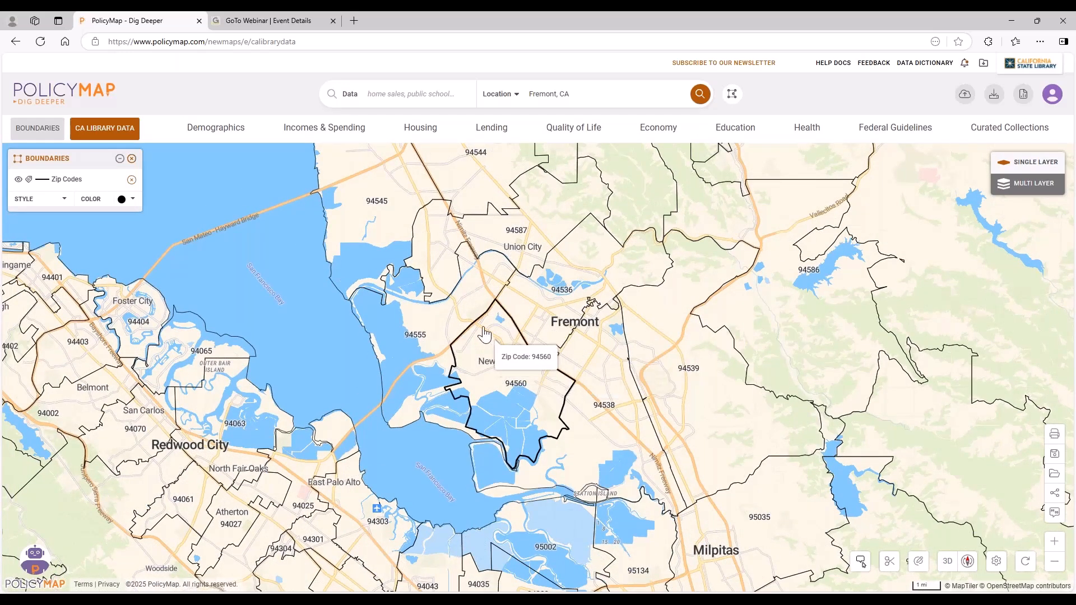
pyautogui.click(132, 159)
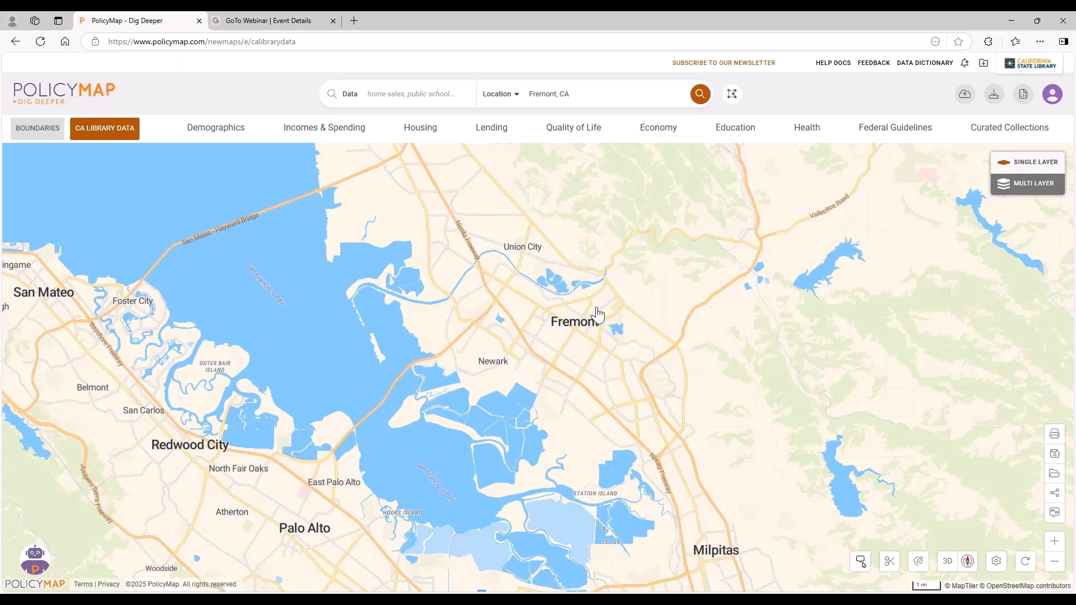
# Draw a custom region by connecting points into a closed polygon around Newark and the adjoining part of Fremont.
pyautogui.click(734, 100)
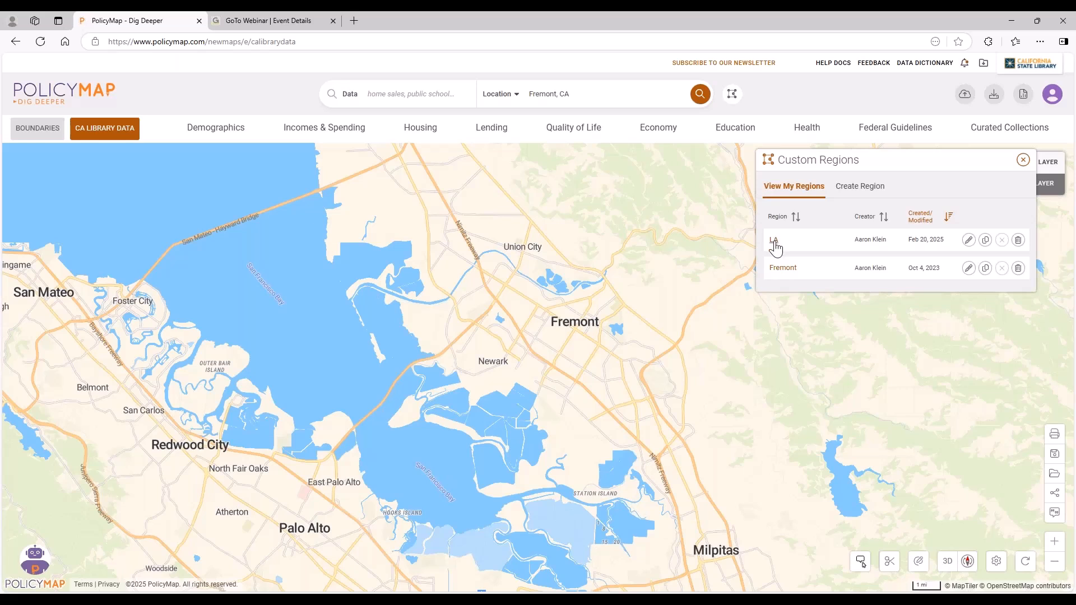
pyautogui.click(856, 196)
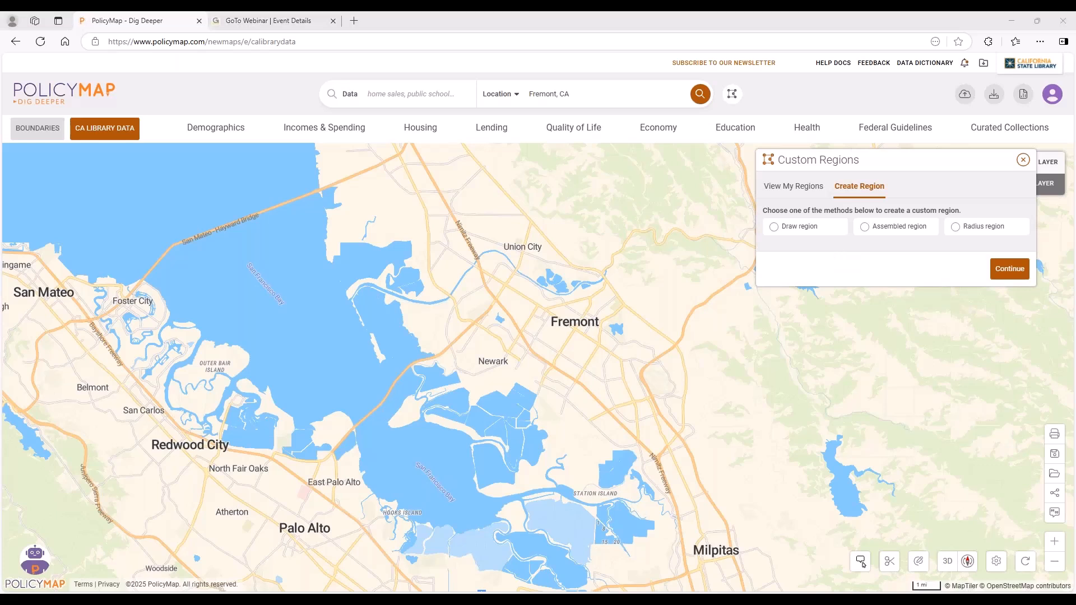
pyautogui.click(774, 227)
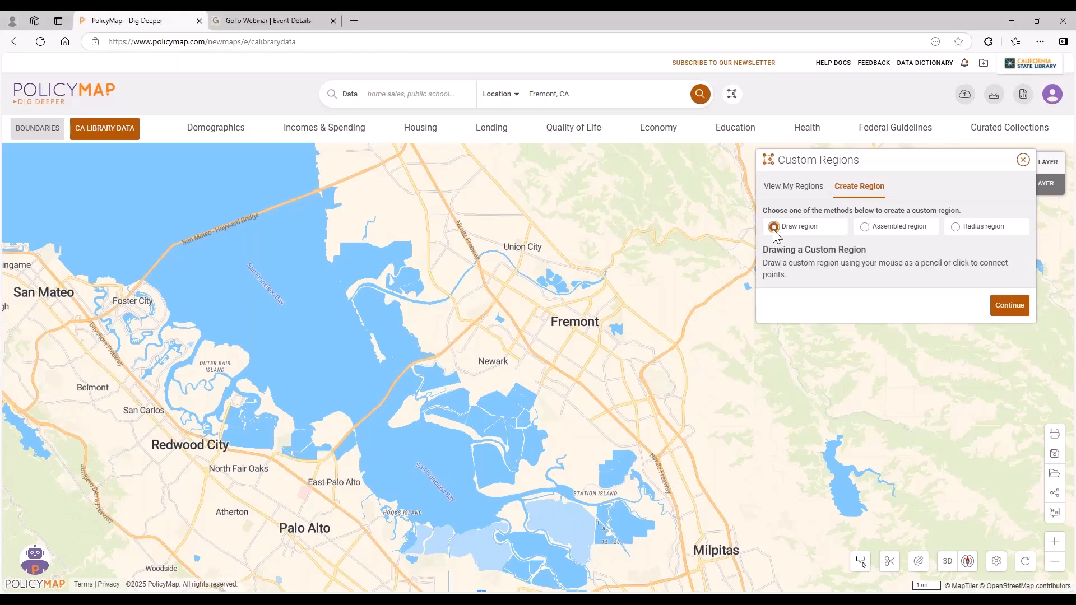
pyautogui.click(1009, 305)
pyautogui.scroll(2, 522, 318)
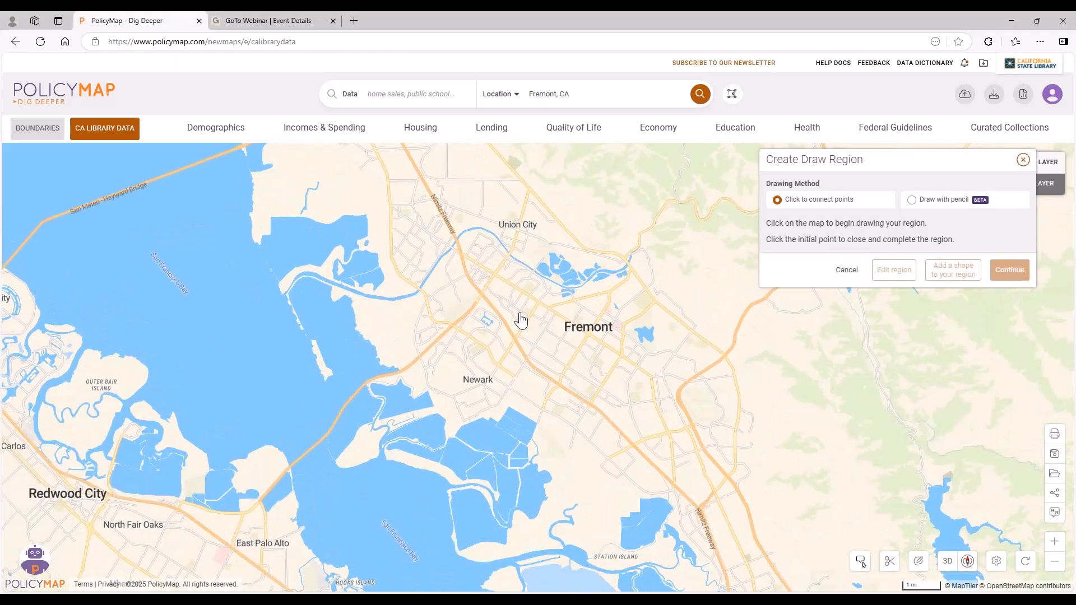
pyautogui.click(416, 357)
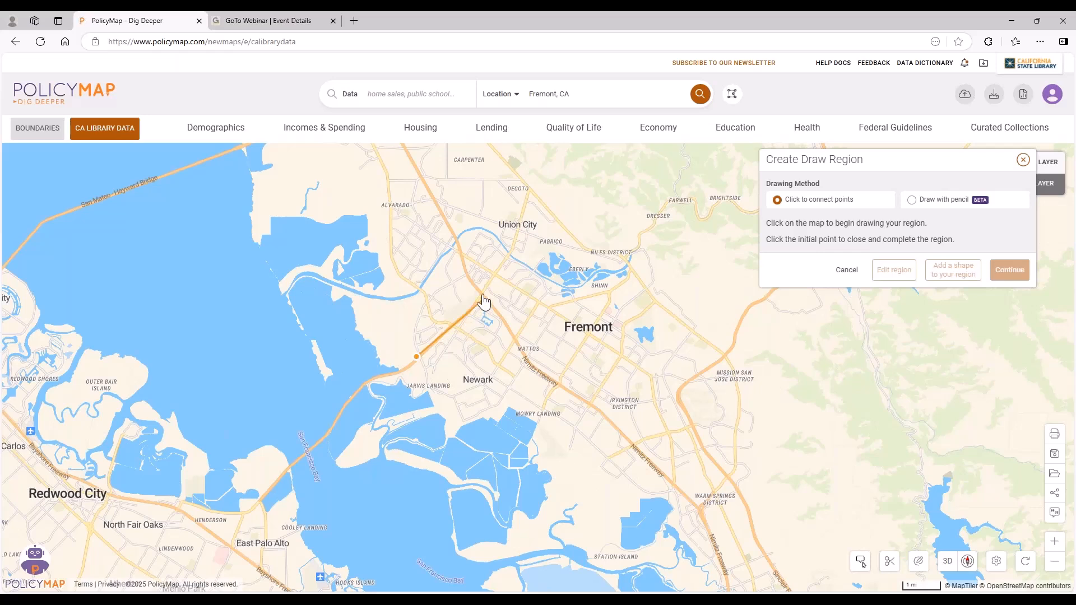
pyautogui.click(496, 274)
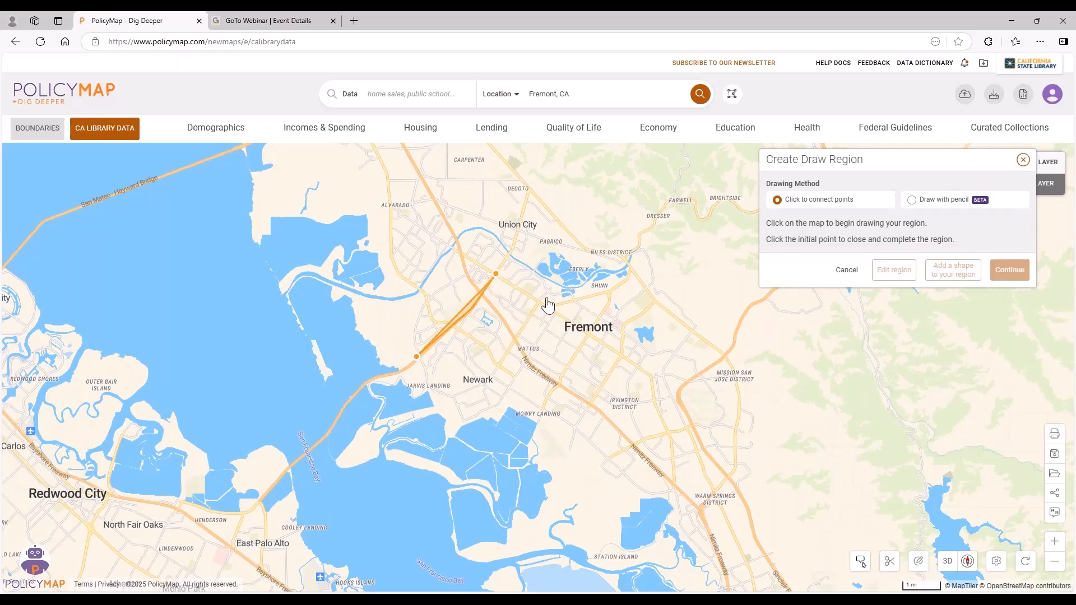
pyautogui.click(590, 338)
pyautogui.click(545, 412)
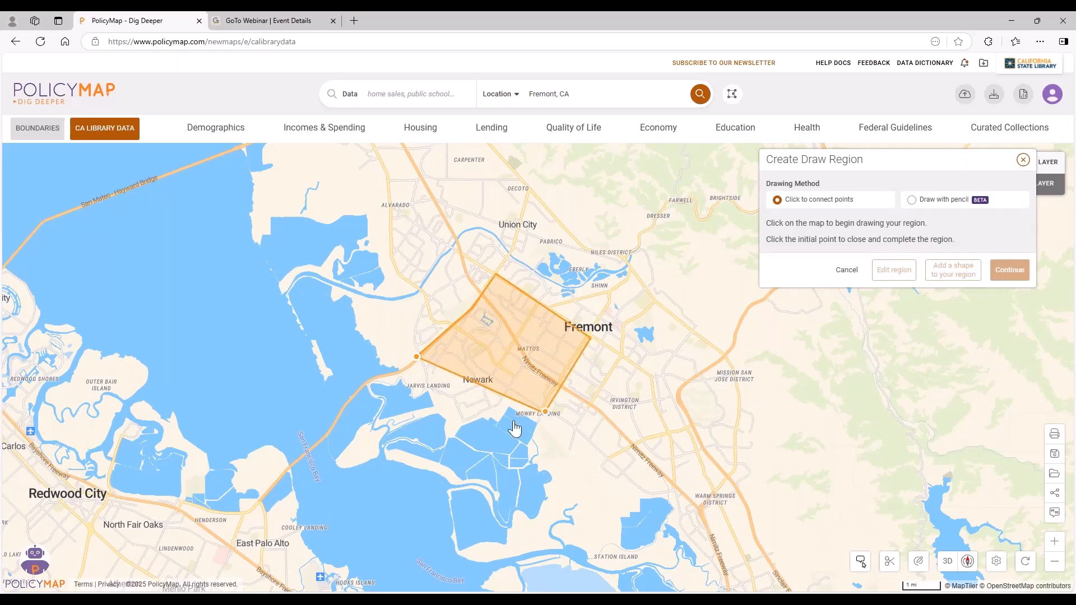
pyautogui.click(465, 418)
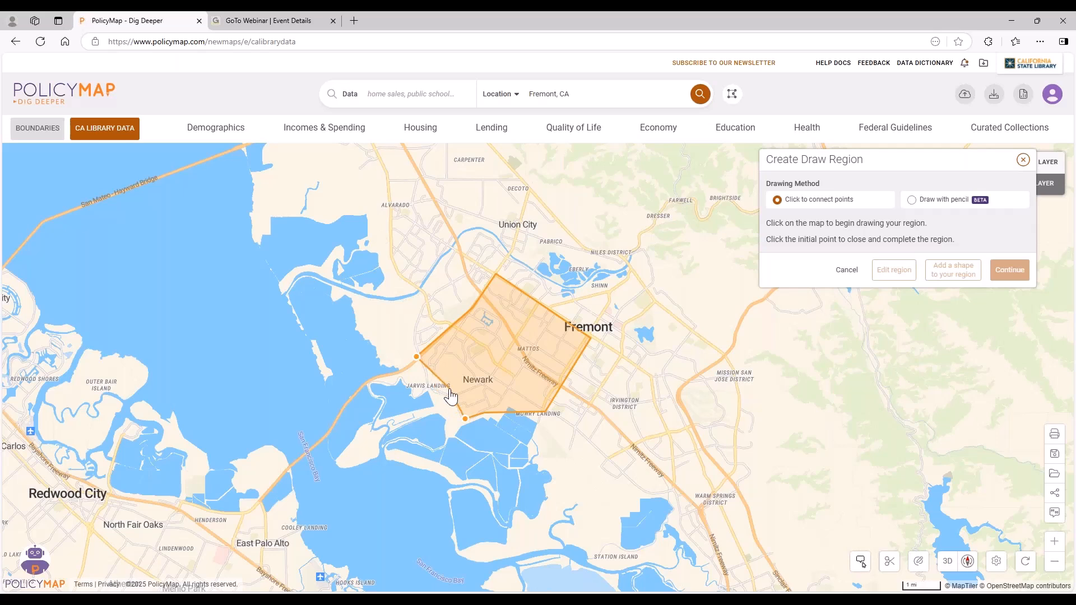
pyautogui.click(416, 356)
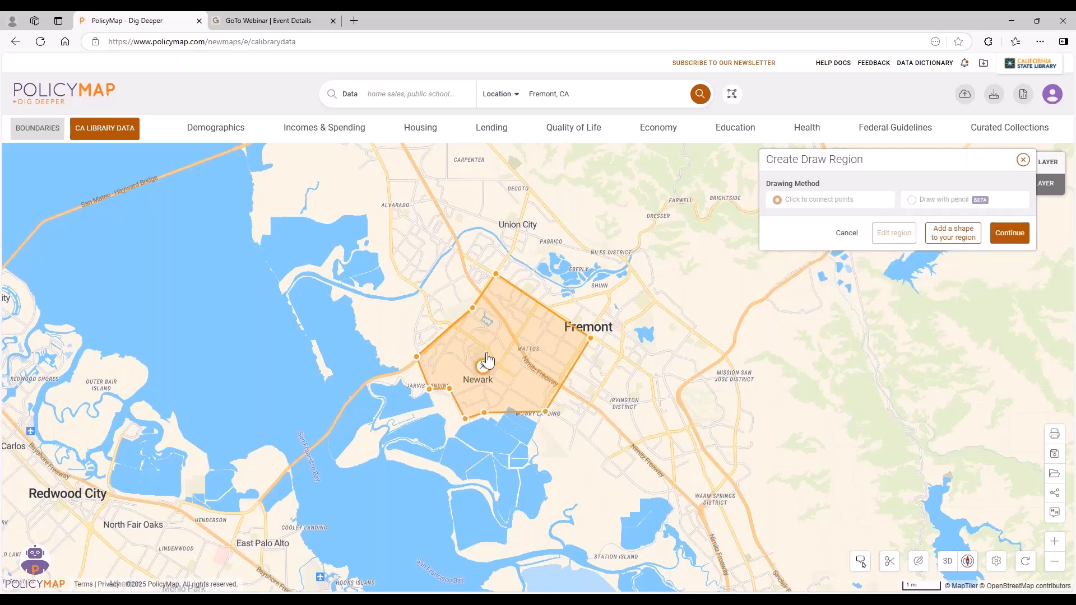
# Delete the drawn polygon around Newark and cancel the draw region.
pyautogui.moveTo(739, 311); pyautogui.dragTo(702, 334)
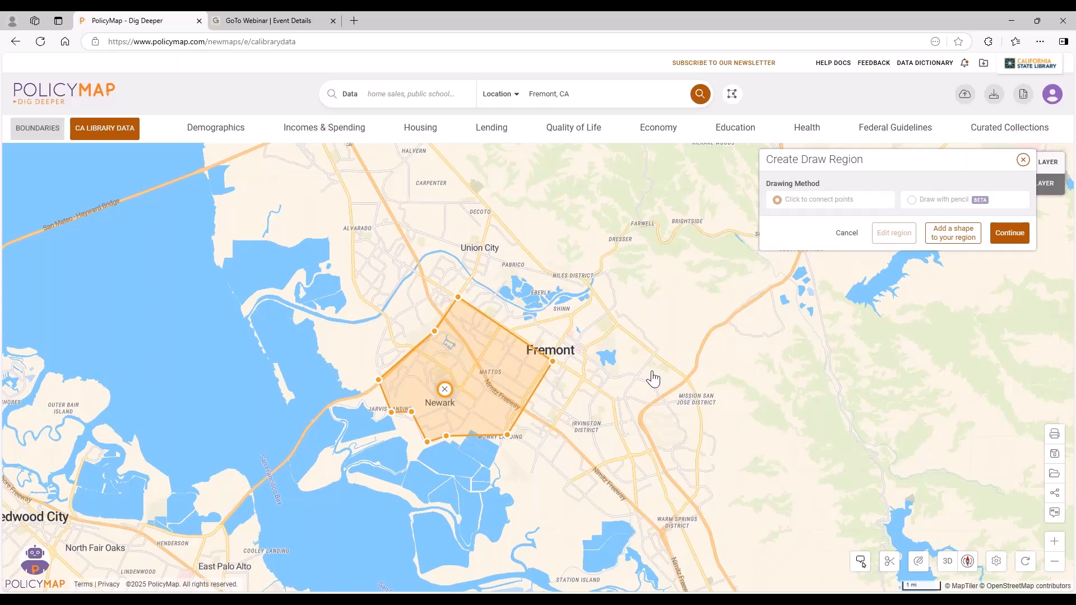
pyautogui.click(445, 389)
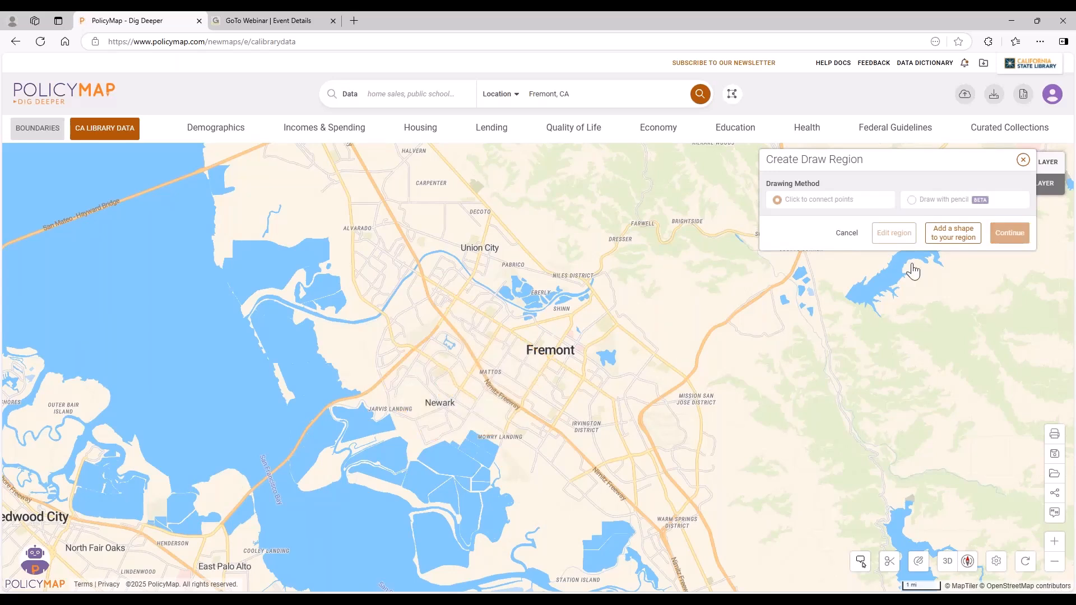
pyautogui.click(847, 235)
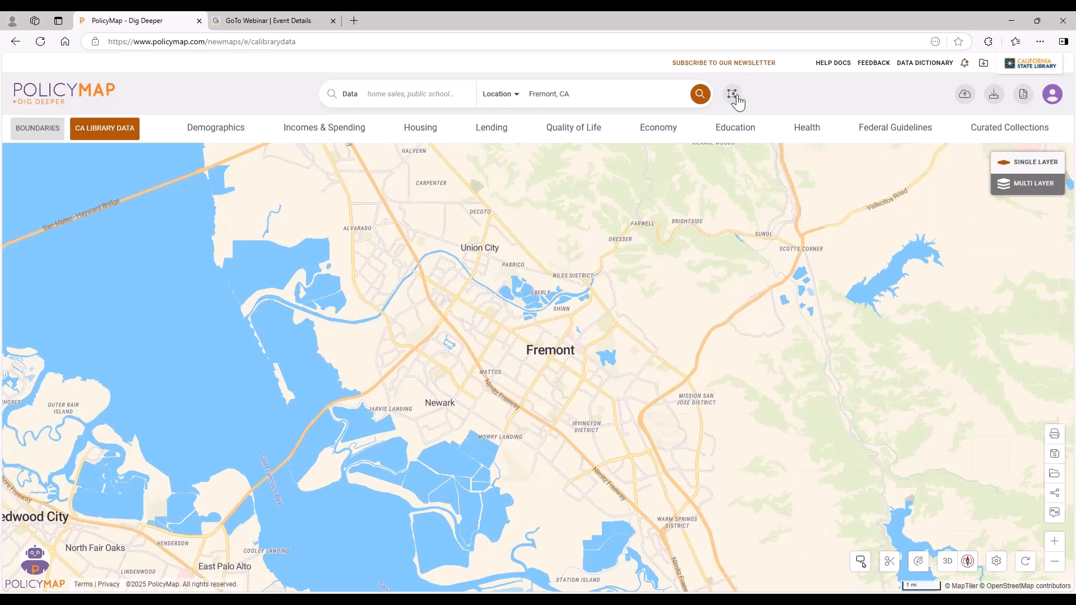
# Start a new assembled custom region with boundary labels turned off and Census Tract, 2022 as the boundary type.
pyautogui.click(731, 93)
pyautogui.click(861, 188)
pyautogui.click(865, 227)
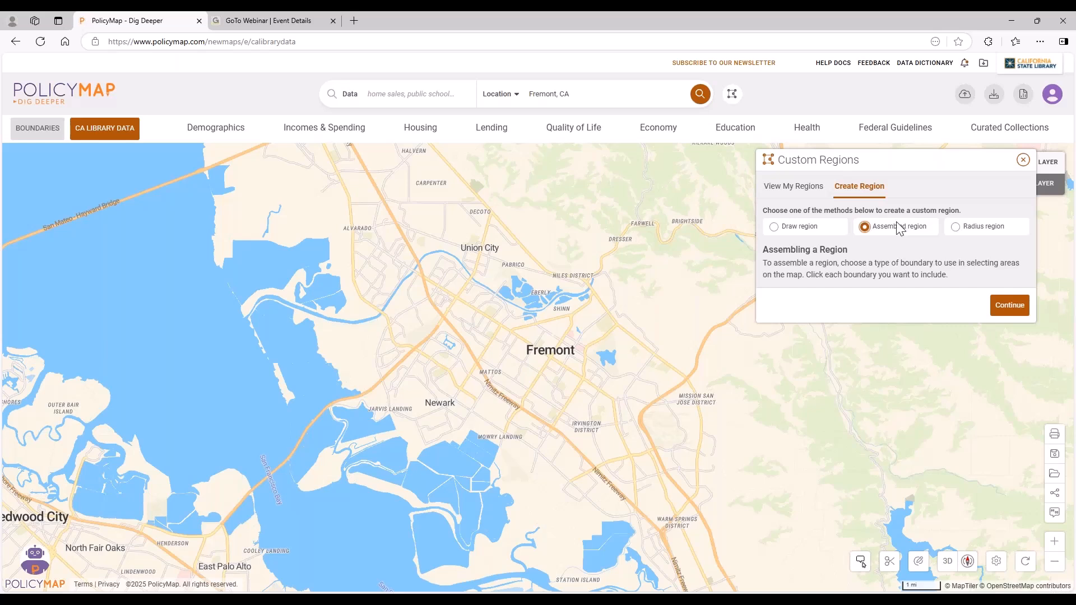
pyautogui.click(1004, 312)
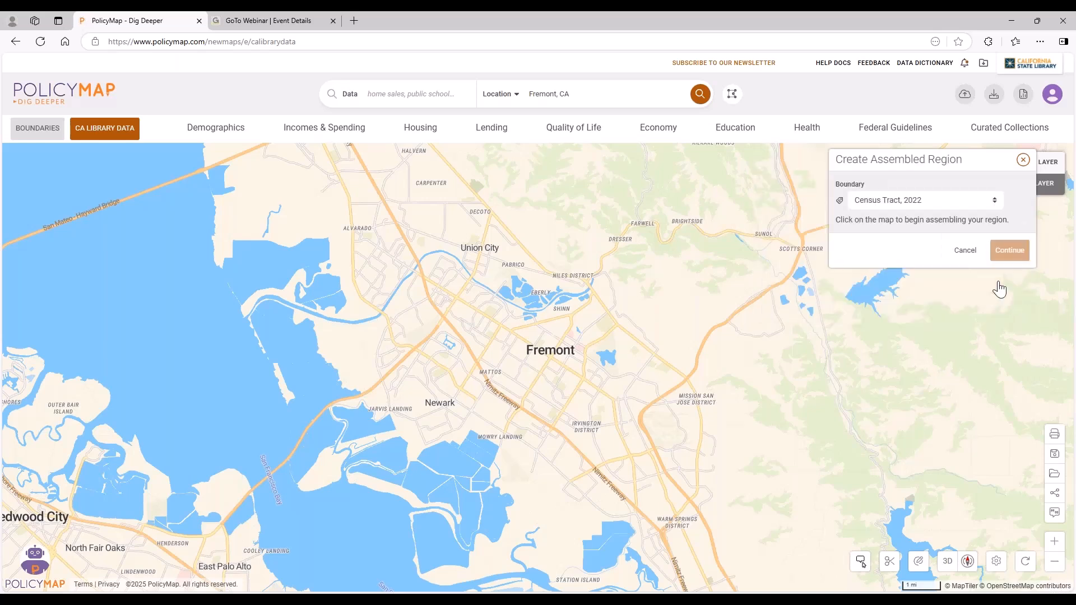
pyautogui.click(841, 202)
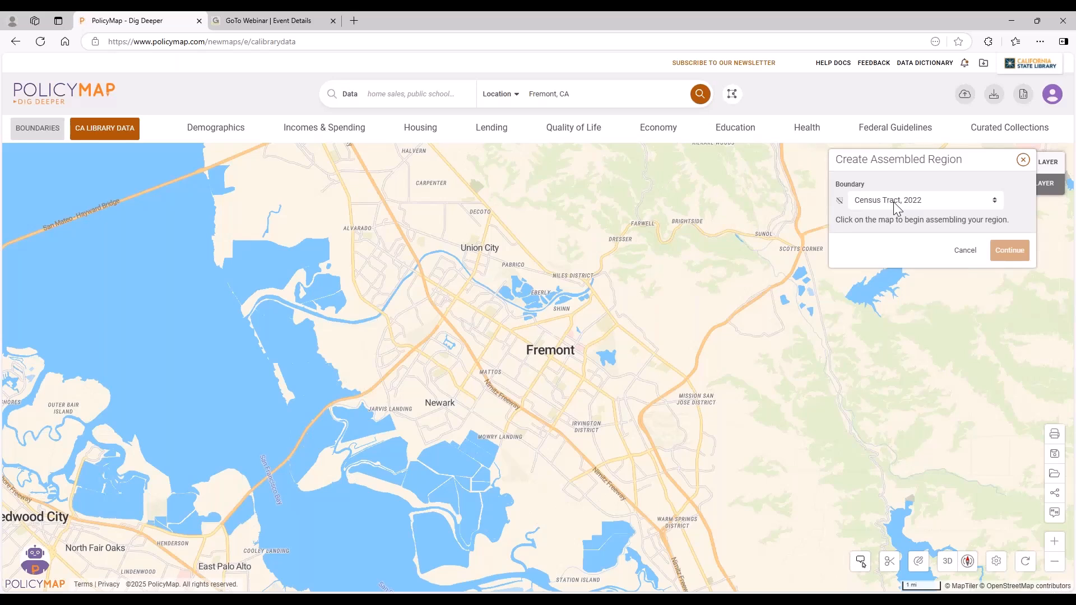
pyautogui.click(877, 201)
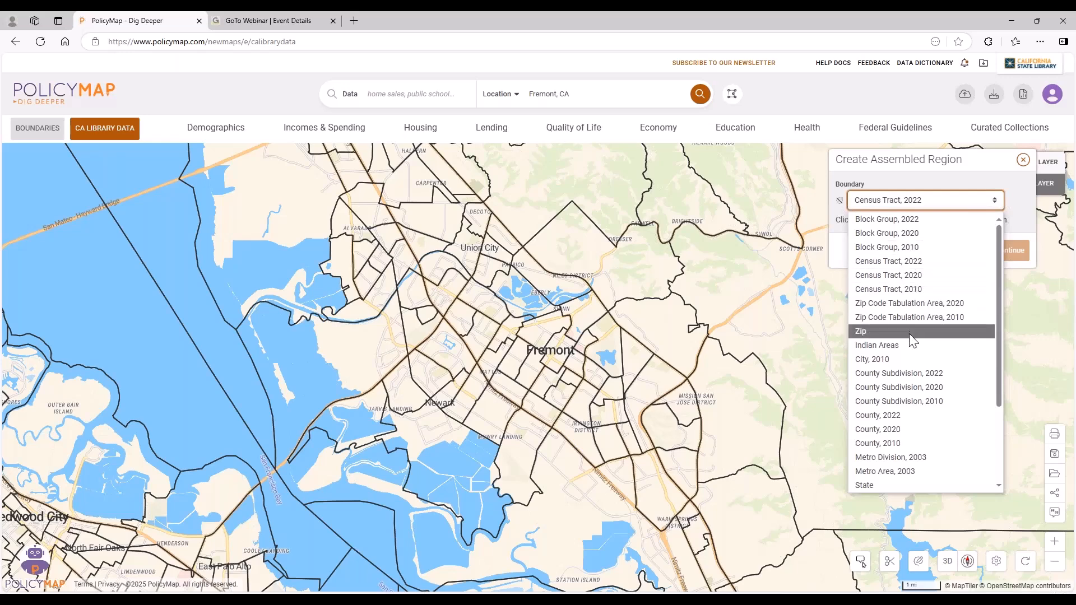
pyautogui.click(914, 262)
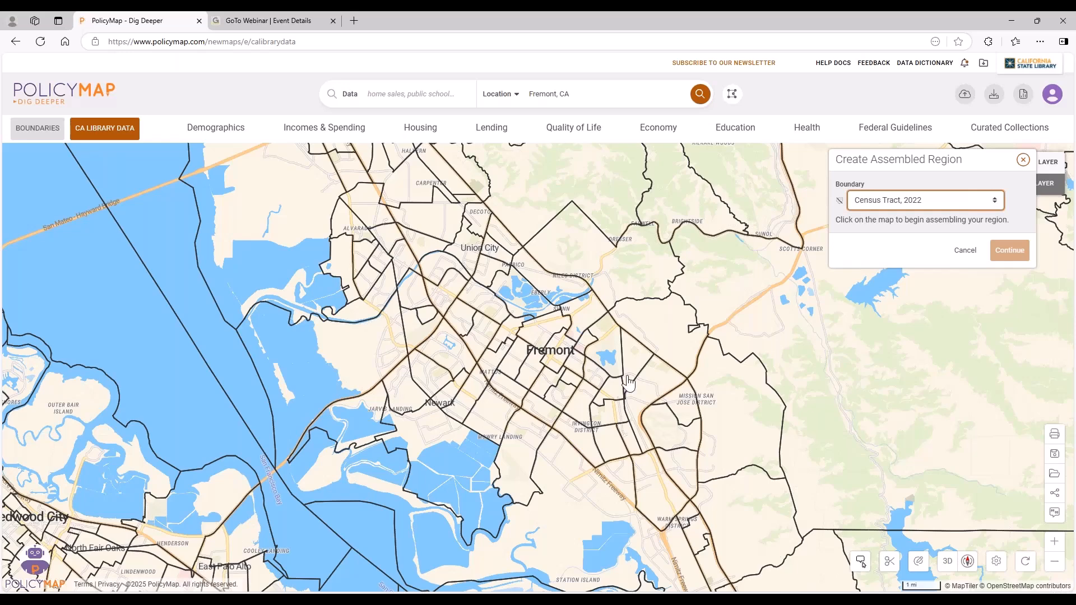
# Add the adjoining census tracts covering central Fremont, eastern Newark, Mowry Landing and the Irvington District to the region, and accept the selection.
pyautogui.scroll(2, 554, 354)
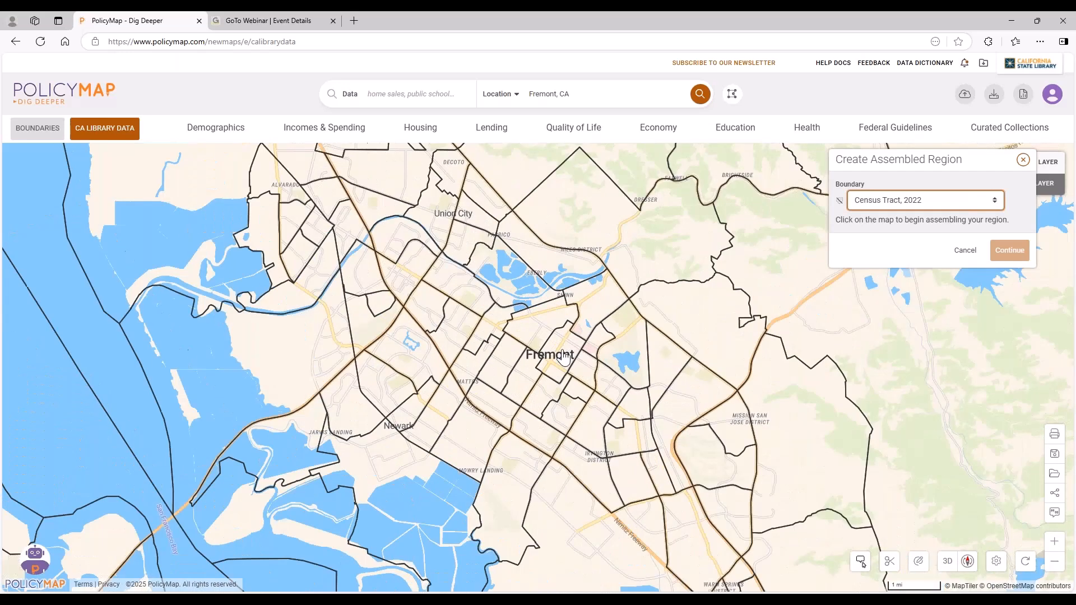
pyautogui.click(554, 355)
pyautogui.click(540, 328)
pyautogui.click(485, 337)
pyautogui.click(504, 367)
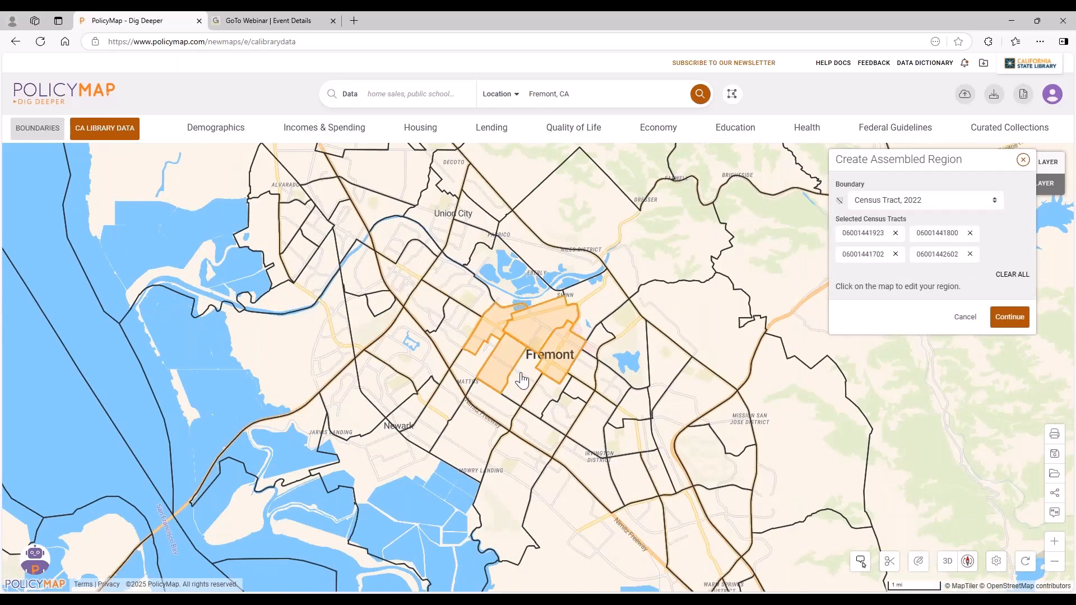
pyautogui.click(540, 369)
pyautogui.click(585, 386)
pyautogui.click(584, 393)
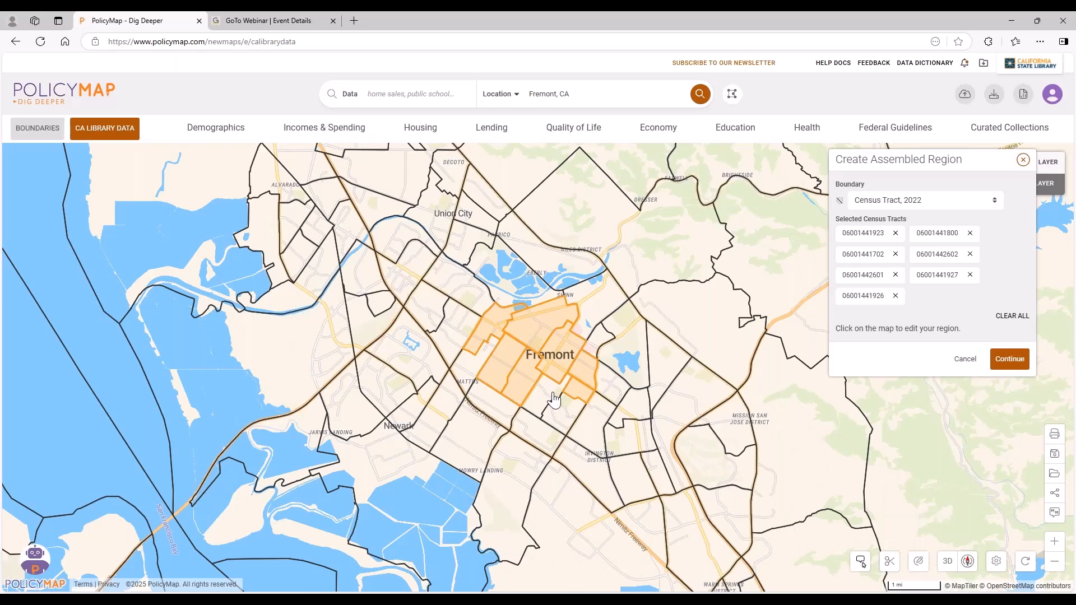
pyautogui.click(555, 399)
pyautogui.click(577, 424)
pyautogui.click(605, 417)
pyautogui.click(612, 396)
pyautogui.click(633, 416)
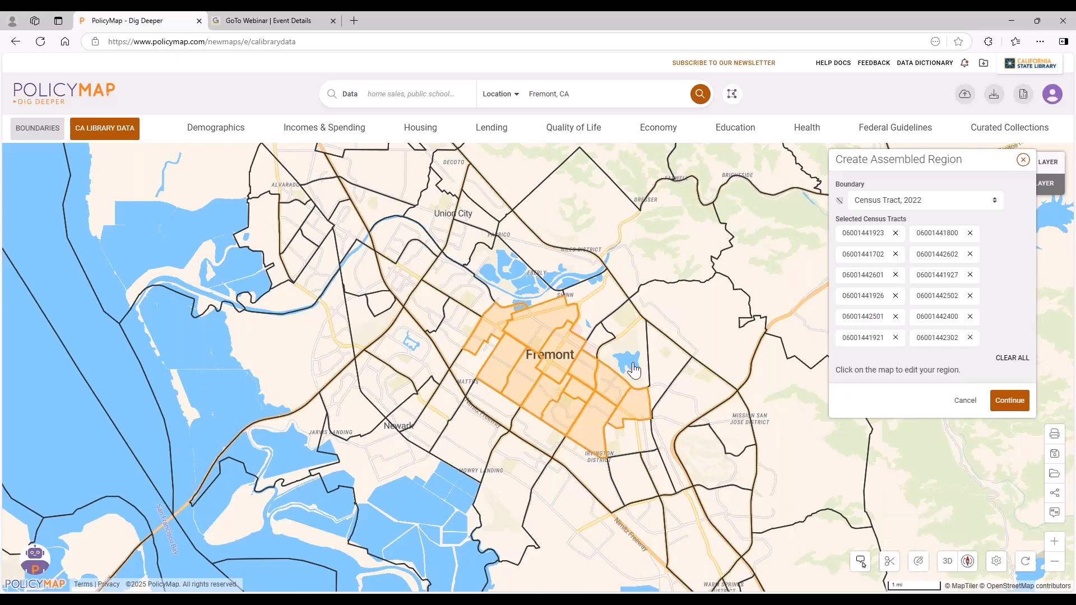
pyautogui.click(633, 364)
pyautogui.click(590, 324)
pyautogui.click(590, 324)
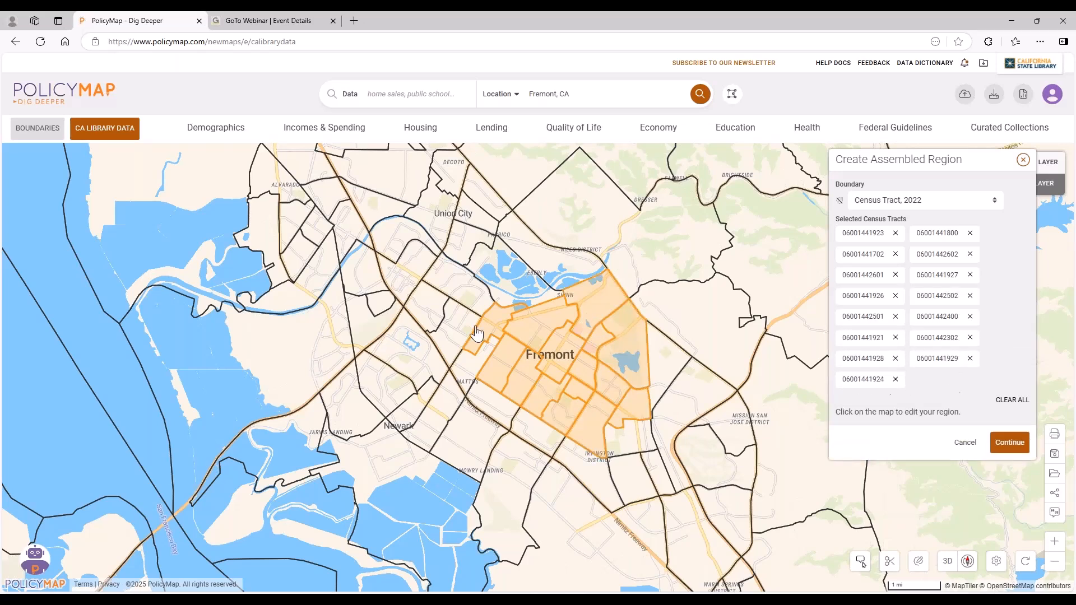
pyautogui.click(472, 370)
pyautogui.click(482, 405)
pyautogui.click(541, 431)
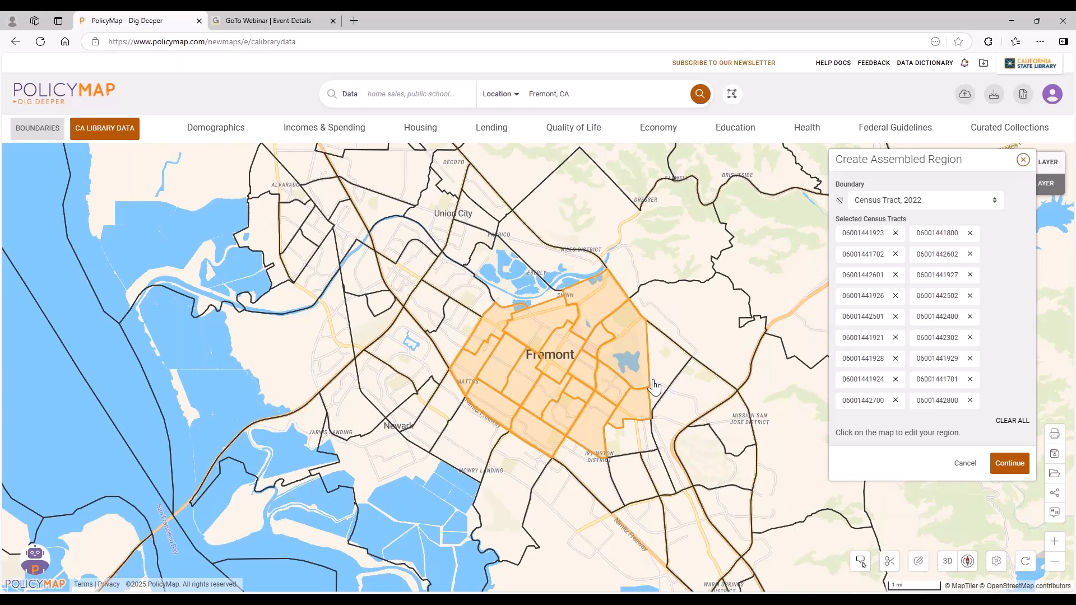
pyautogui.click(636, 445)
pyautogui.click(559, 480)
pyautogui.click(482, 448)
pyautogui.click(483, 447)
pyautogui.click(448, 418)
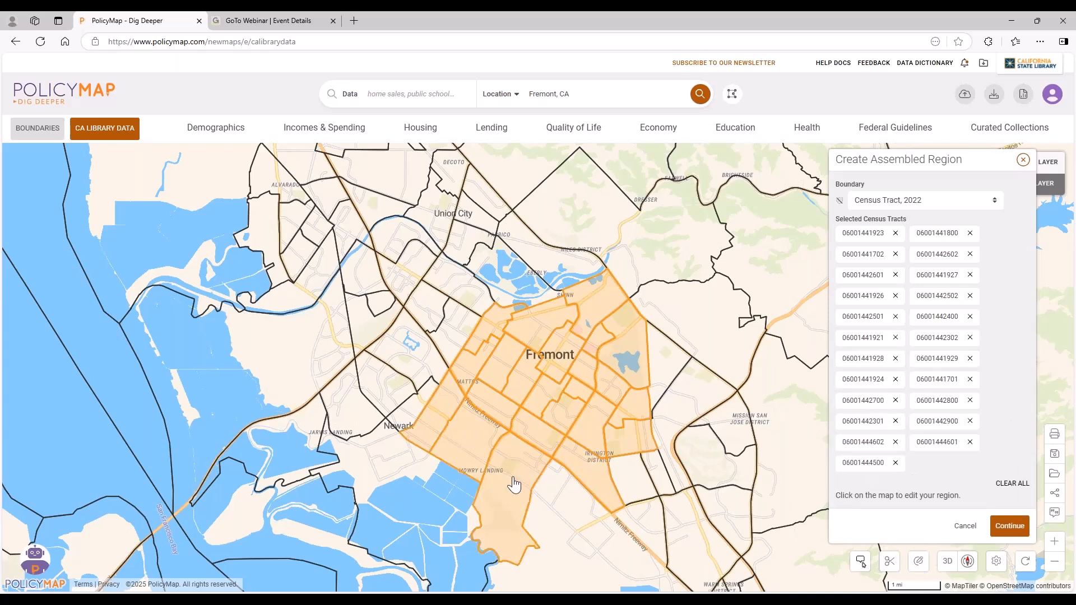
pyautogui.click(420, 408)
pyautogui.click(423, 359)
pyautogui.click(458, 325)
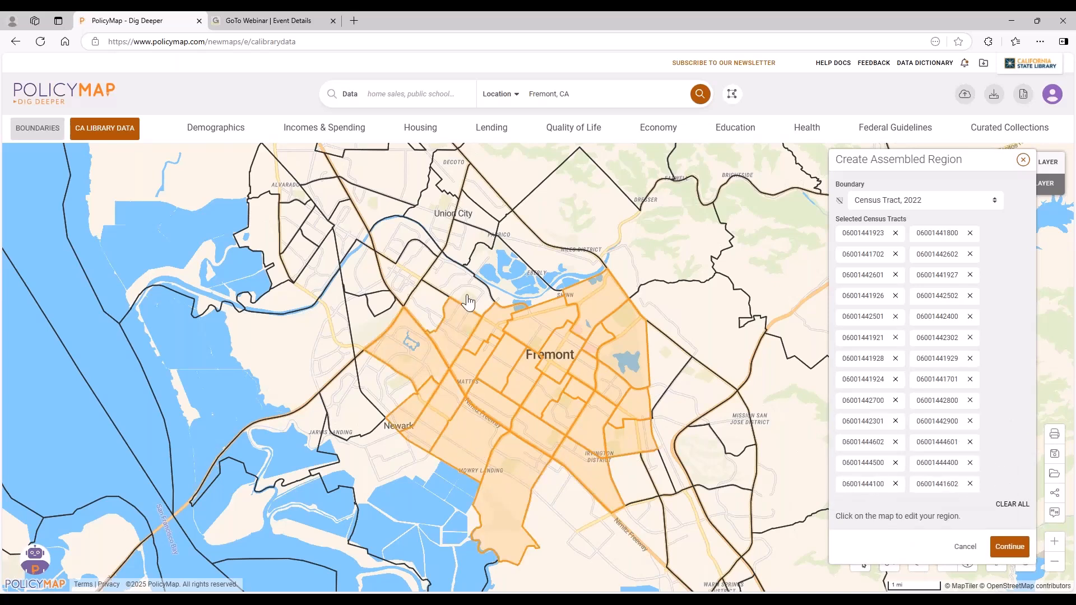
pyautogui.click(467, 295)
pyautogui.click(433, 314)
pyautogui.click(638, 483)
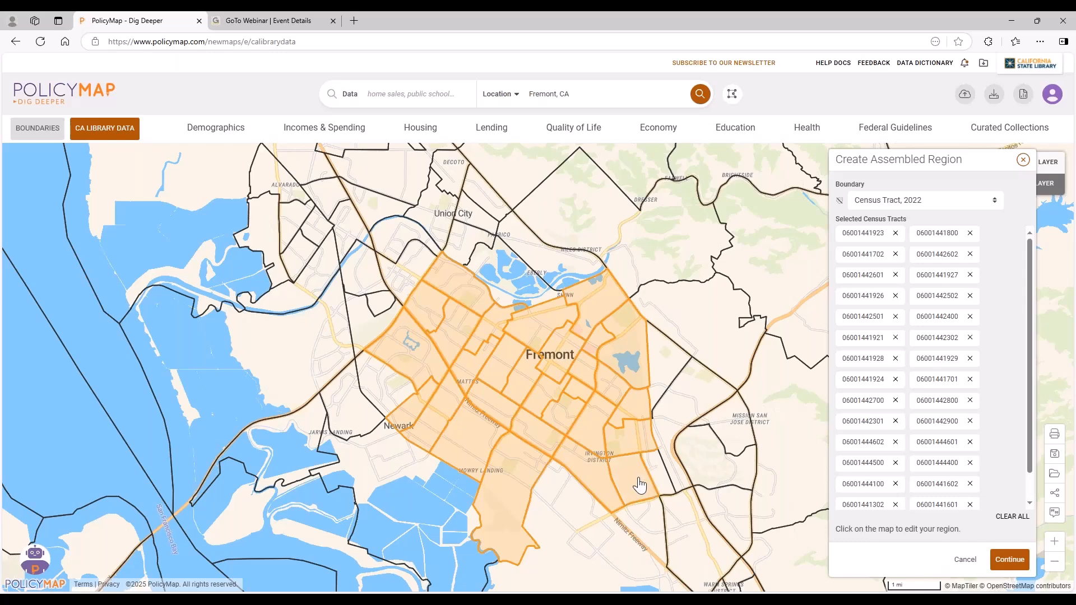
pyautogui.click(662, 481)
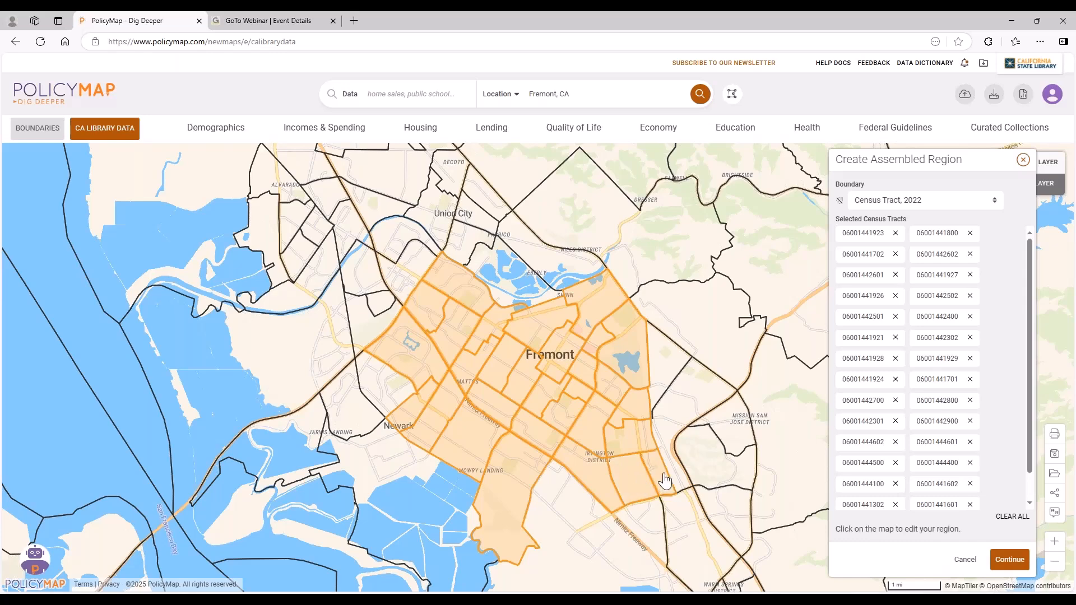
pyautogui.click(1010, 560)
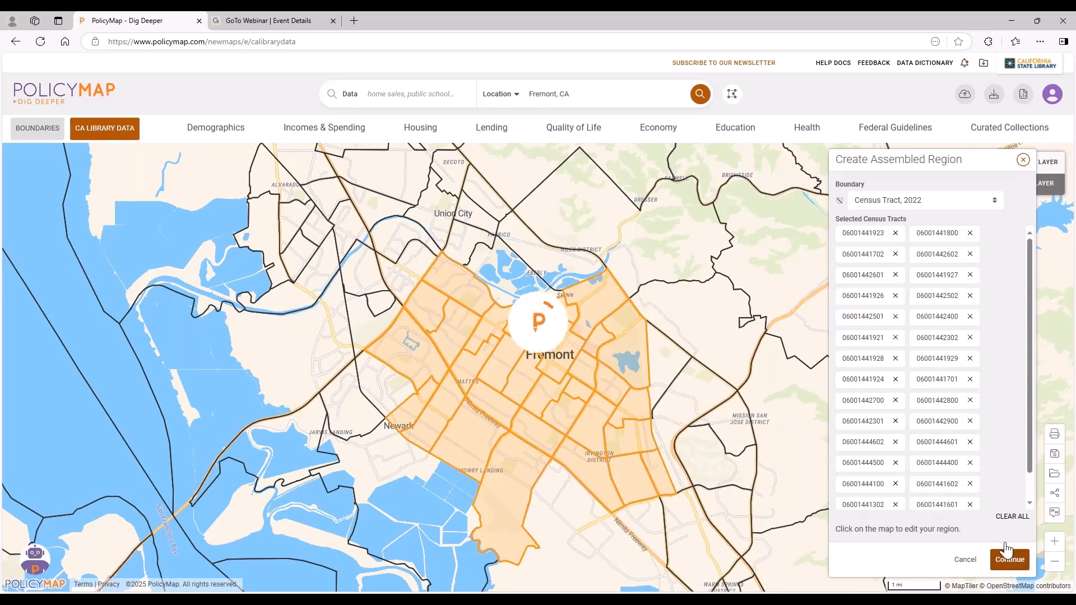
# Name the assembled region Fremont, make its fill fully transparent, and save it as a private custom region.
pyautogui.write('Fremont')
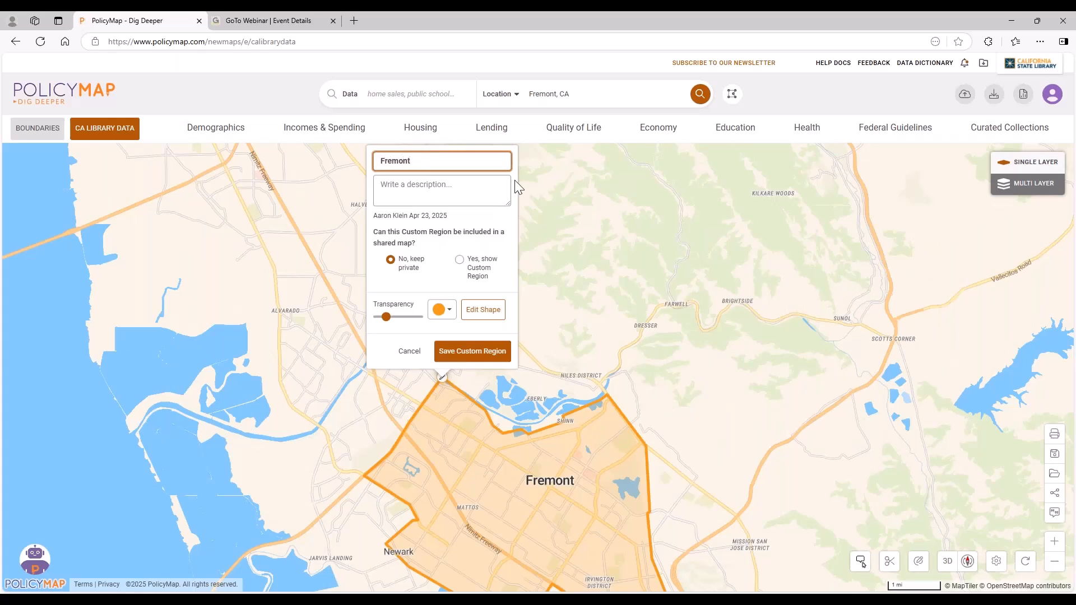
pyautogui.click(464, 189)
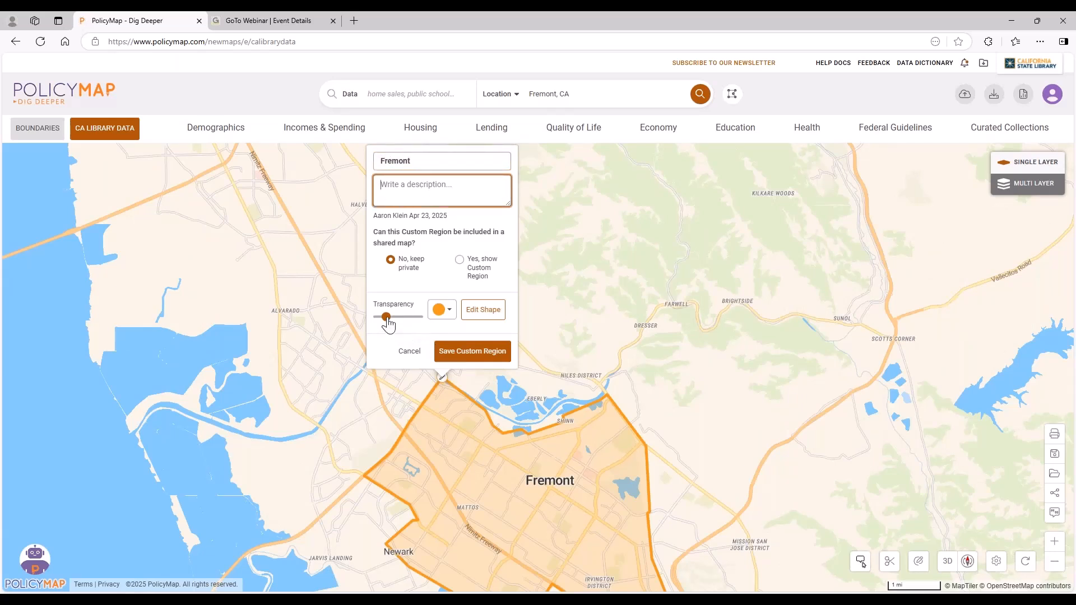
pyautogui.moveTo(386, 317)
pyautogui.mouseDown()
pyautogui.moveTo(409, 317)
pyautogui.moveTo(370, 321)
pyautogui.mouseUp()
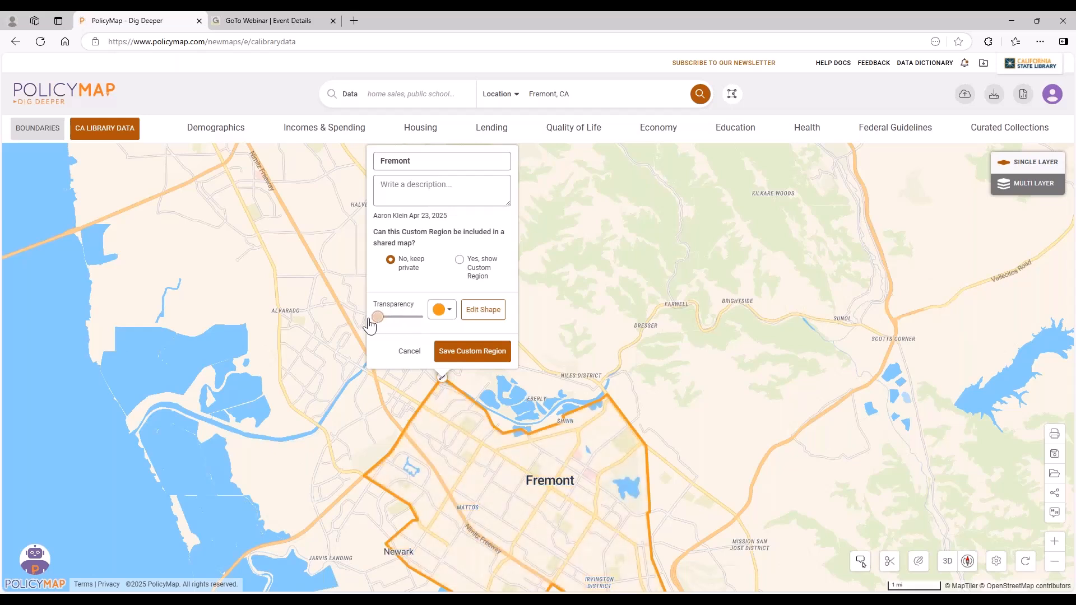
pyautogui.click(448, 311)
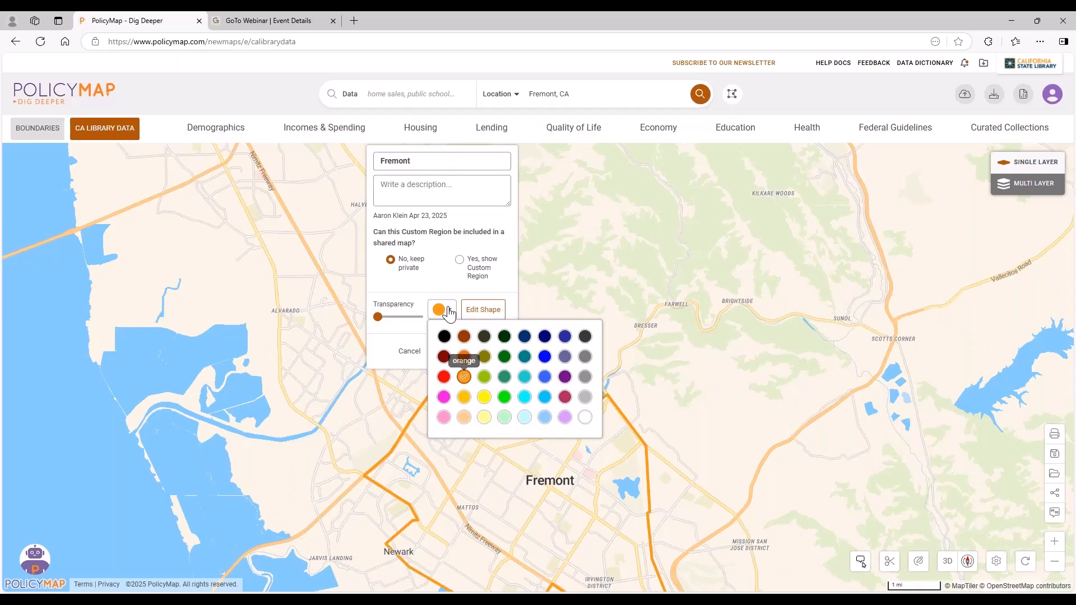
pyautogui.click(443, 310)
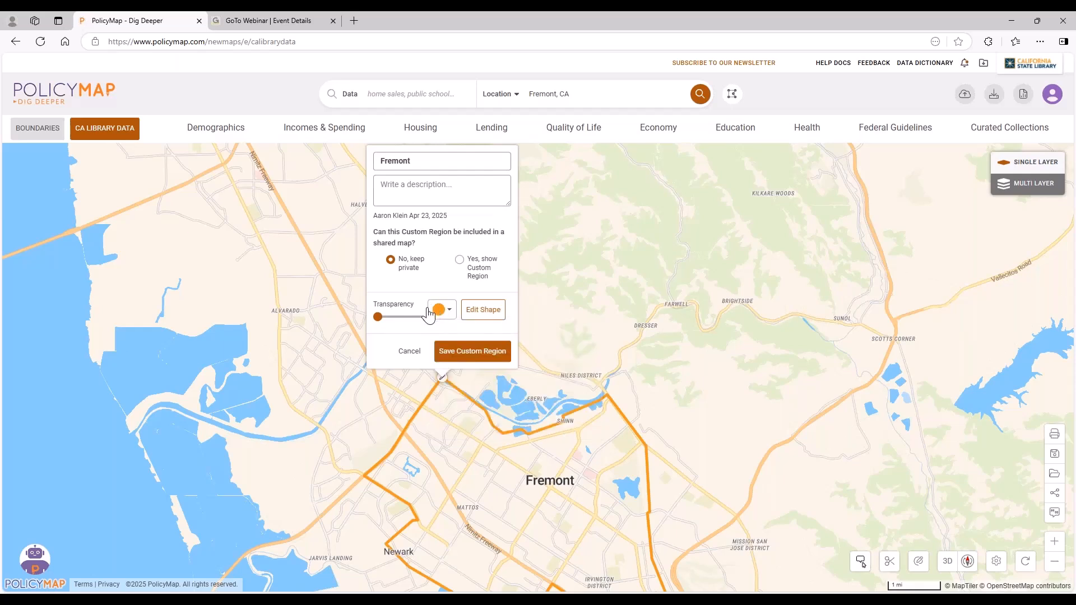
pyautogui.click(466, 353)
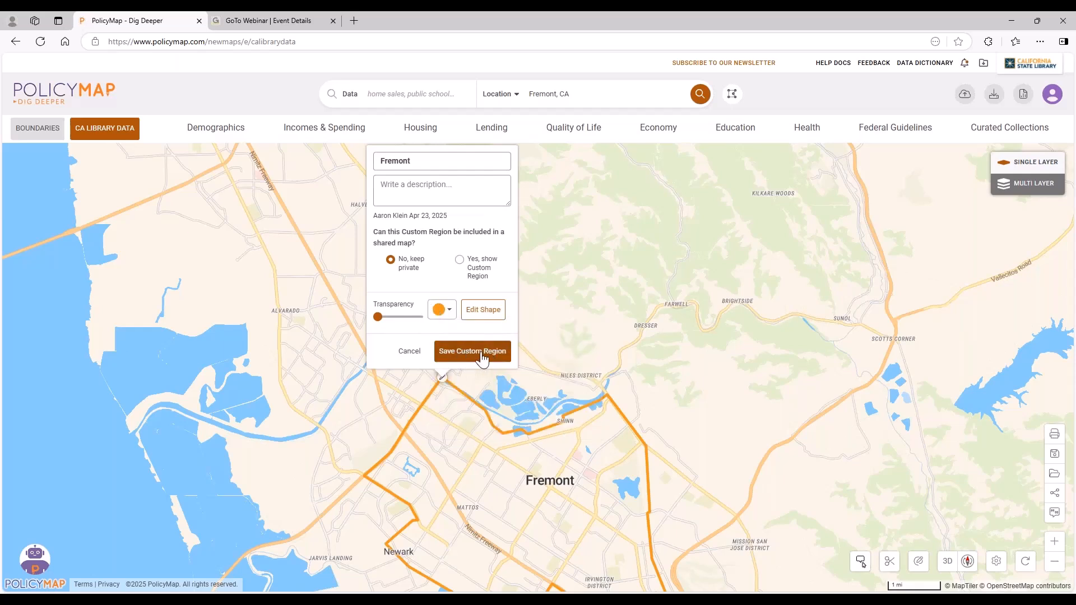
# Remove the saved Fremont region from the map and place a 0.5-mile radius region centred on Mowry Avenue in Fremont.
pyautogui.click(738, 94)
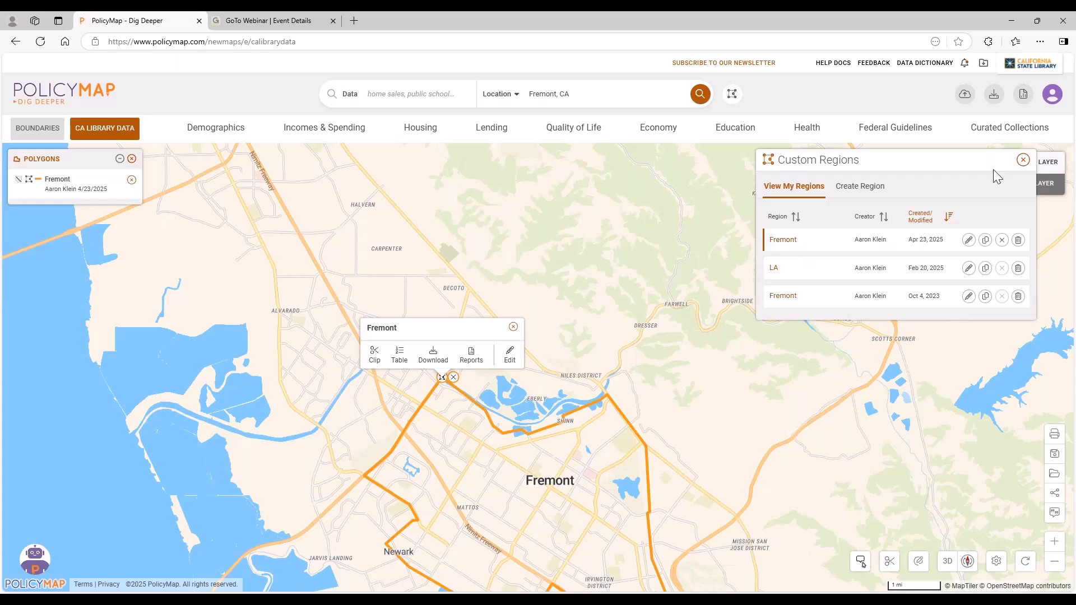
pyautogui.click(454, 377)
pyautogui.click(871, 194)
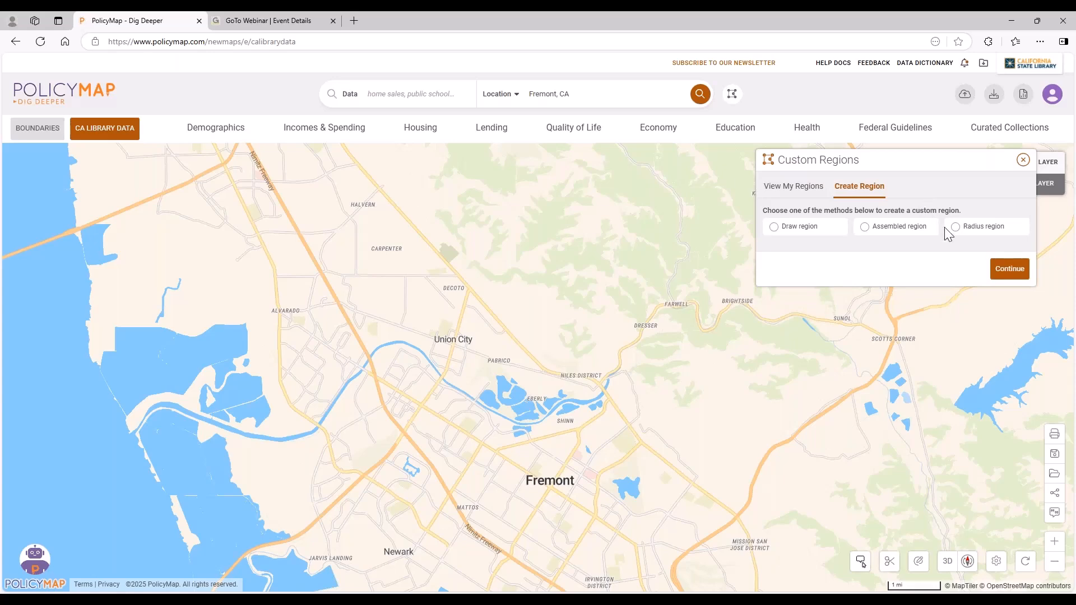
pyautogui.click(968, 228)
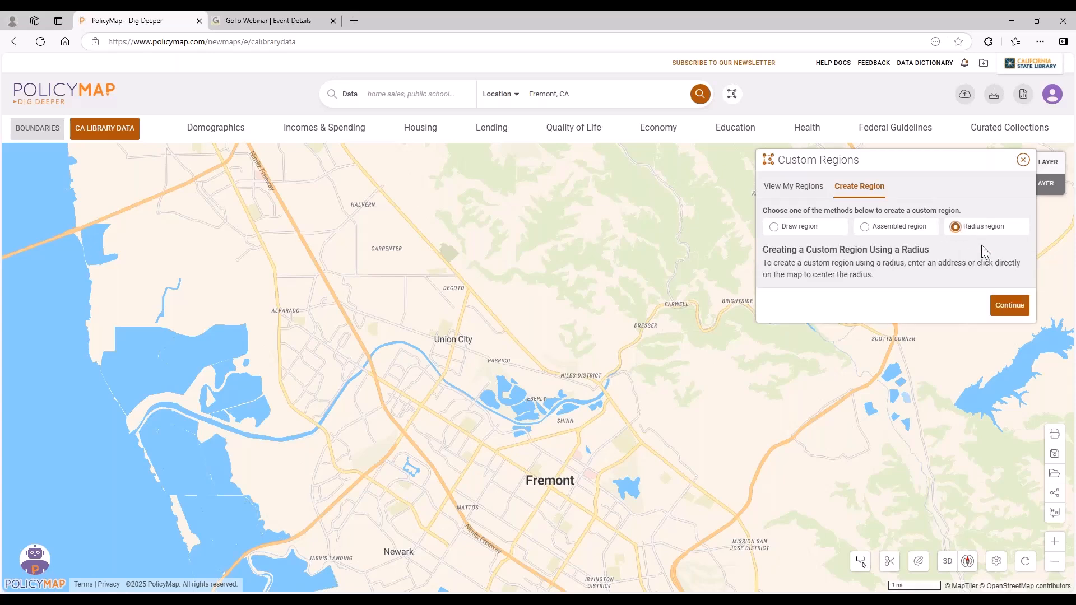
pyautogui.click(1008, 307)
pyautogui.scroll(2, 548, 488)
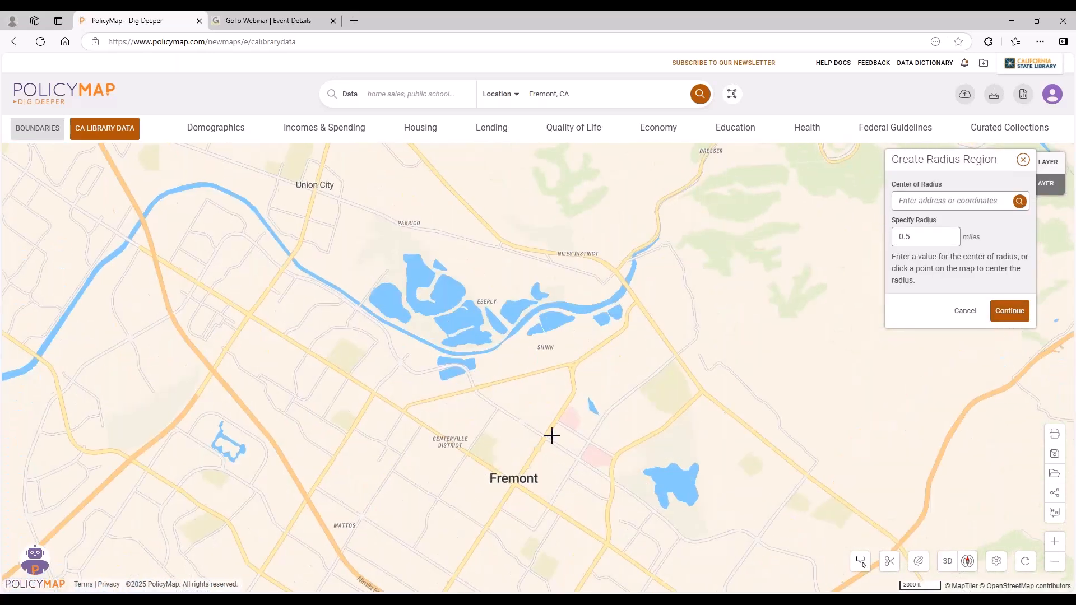
pyautogui.click(538, 441)
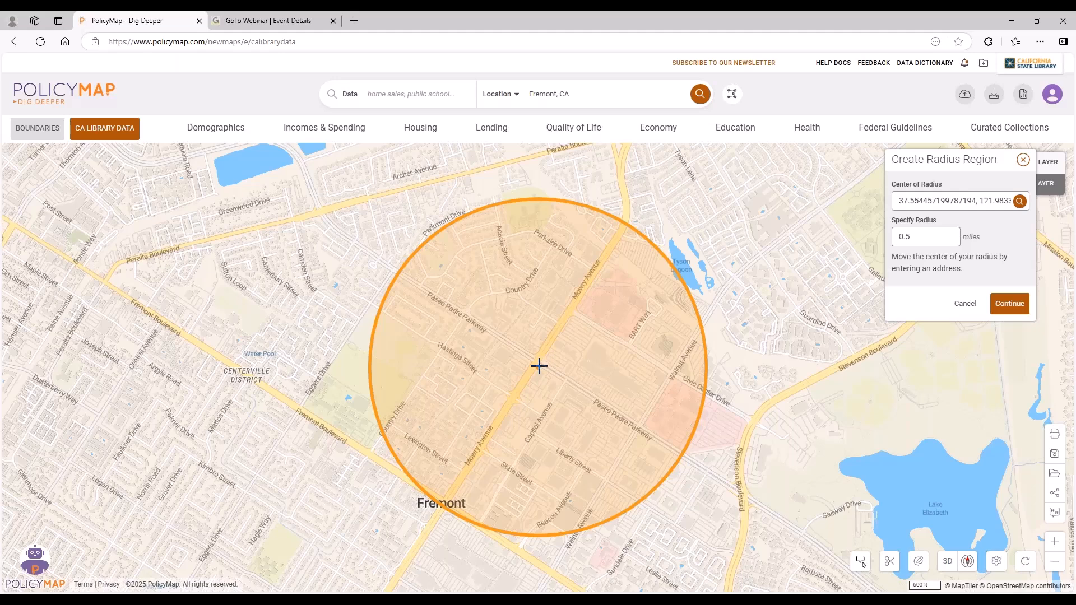
# Try radius values up to 2.5 miles for the Fremont circle, set it to 1.5 miles, and cancel the radius region.
pyautogui.doubleClick(937, 204)
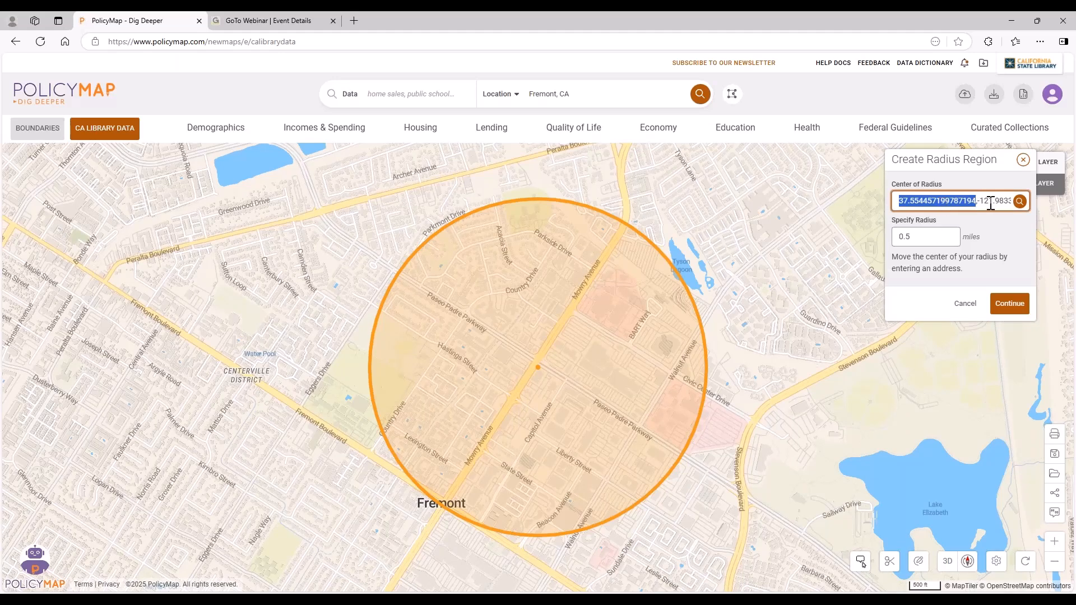
pyautogui.click(924, 235)
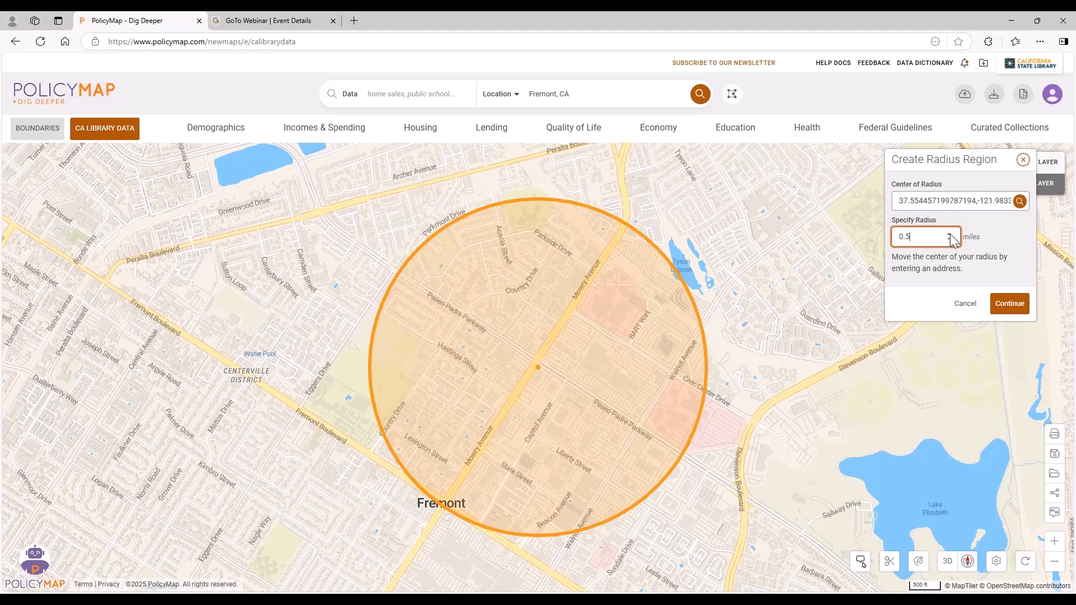
pyautogui.click(949, 234)
pyautogui.click(950, 234)
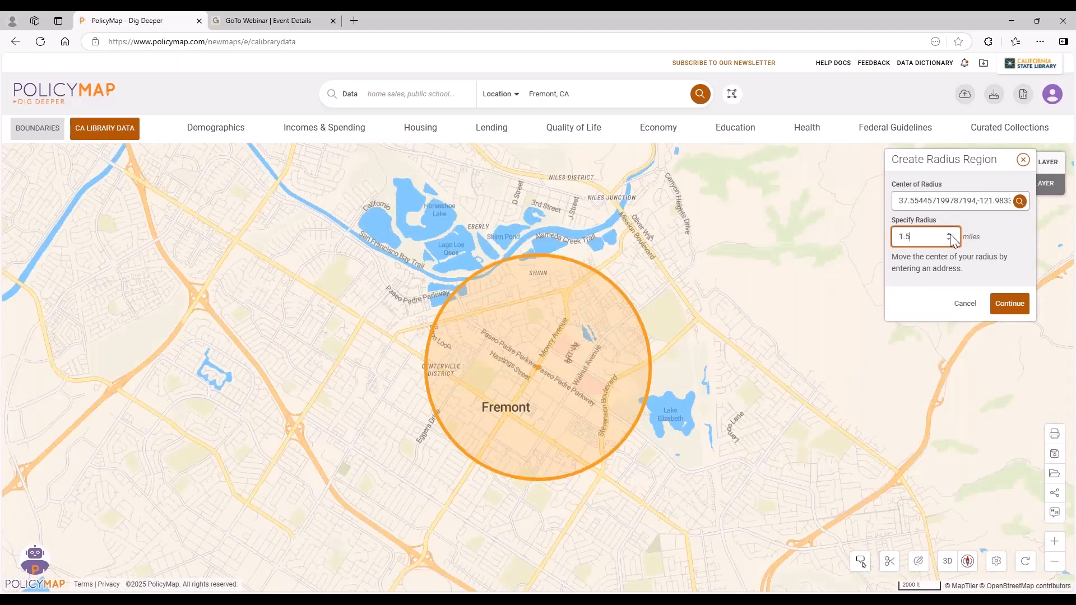
pyautogui.click(950, 234)
pyautogui.click(950, 234)
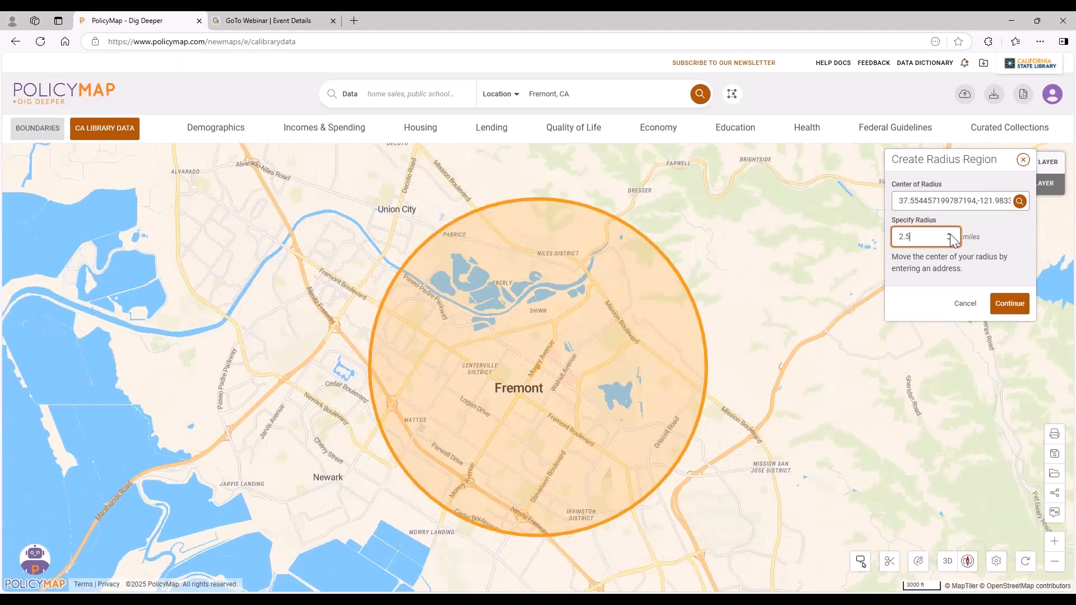
pyautogui.click(949, 240)
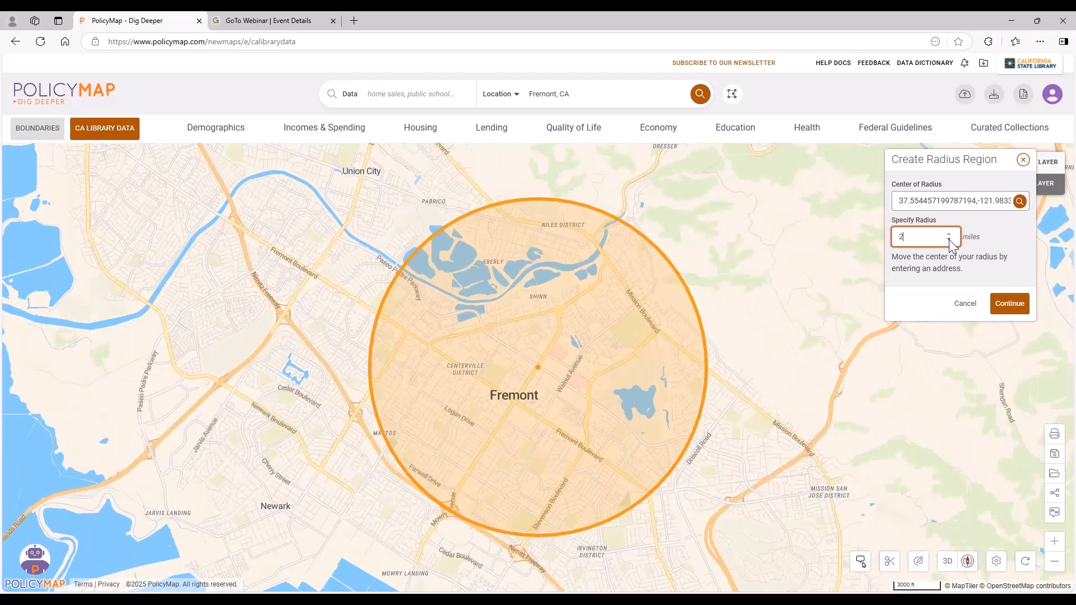
pyautogui.click(949, 240)
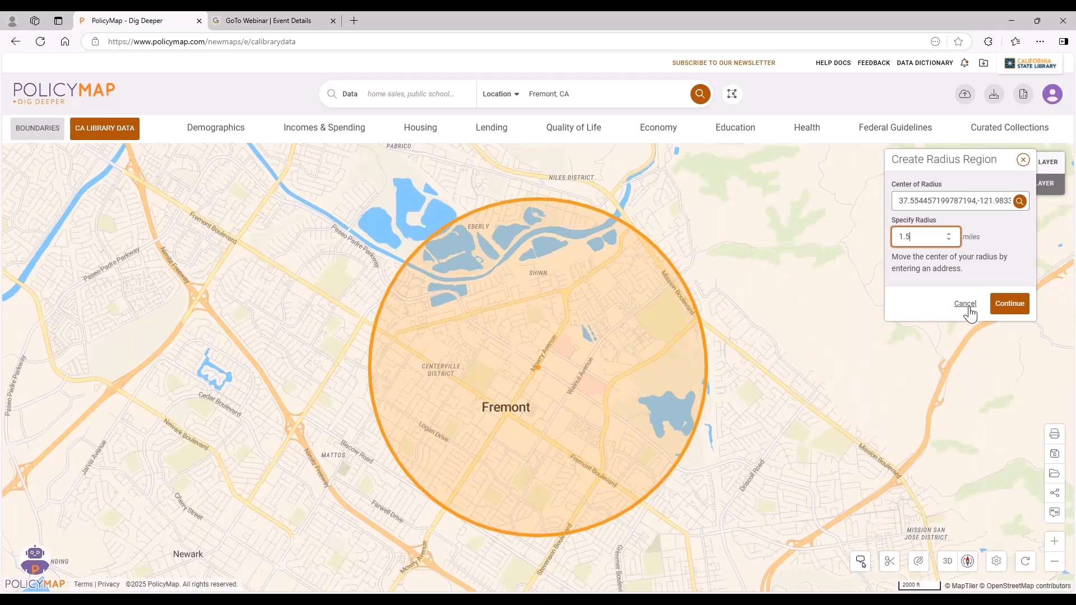
pyautogui.click(967, 305)
# Show the saved Fremont region dated Apr 23, 2025 on the map and close the custom regions list.
pyautogui.click(732, 96)
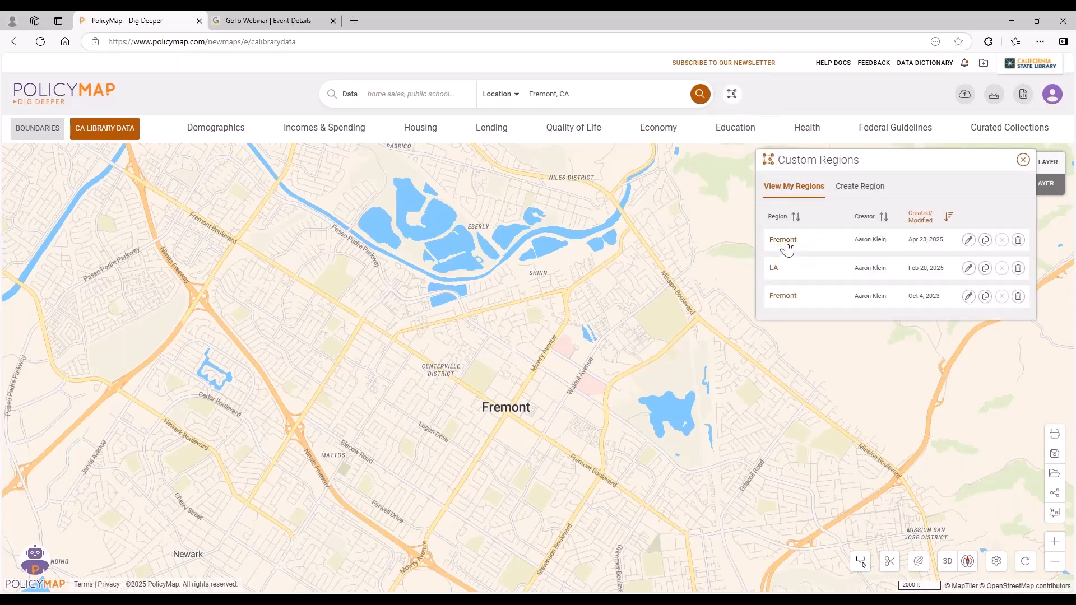
pyautogui.click(789, 242)
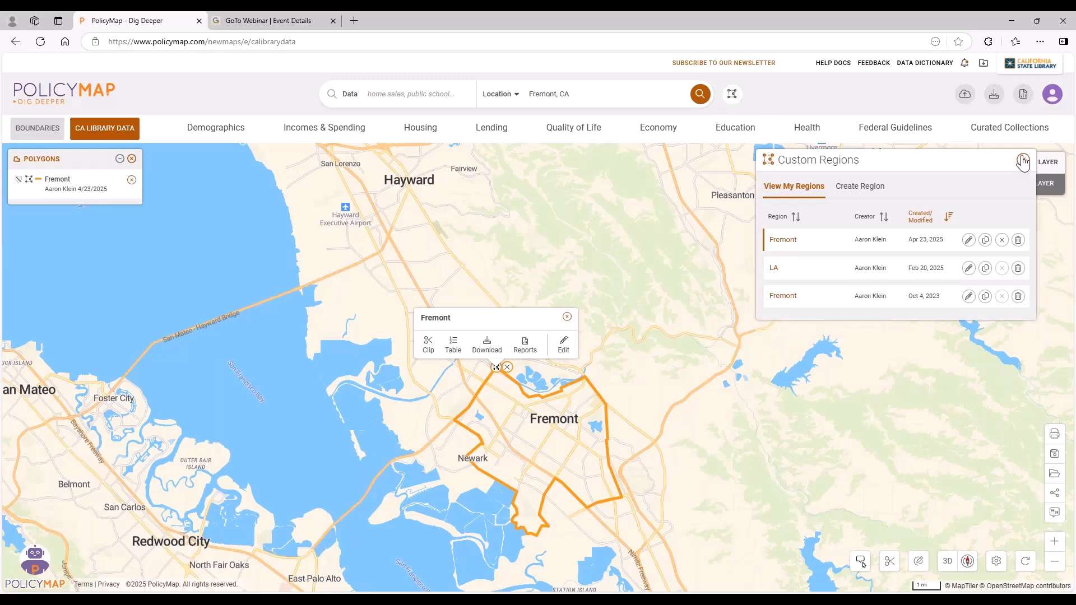
pyautogui.click(1023, 163)
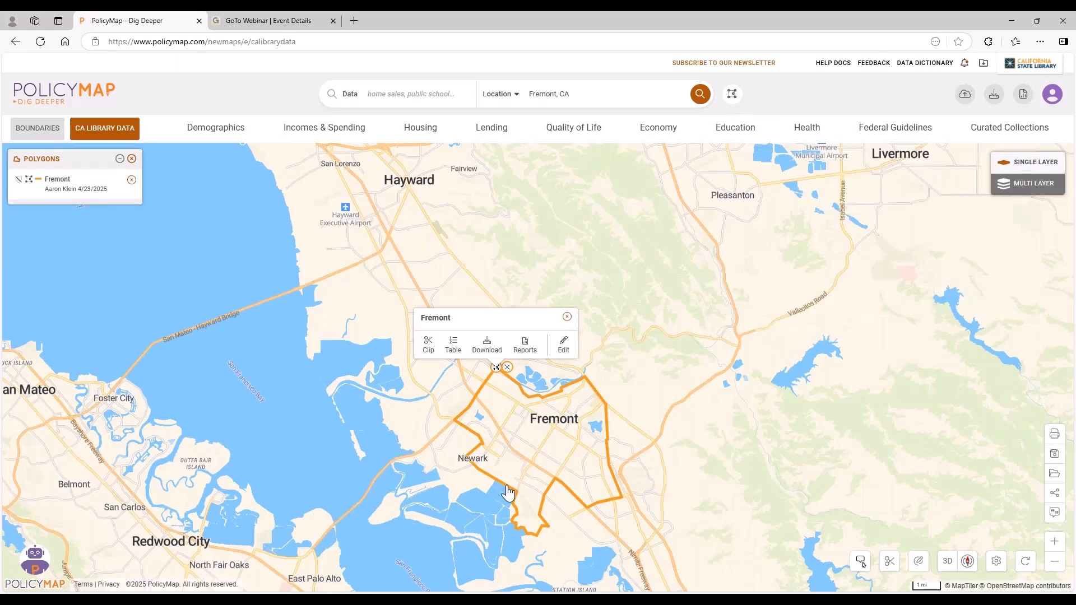
# Generate a Community Profile report for the Fremont custom region.
pyautogui.scroll(2, 510, 490)
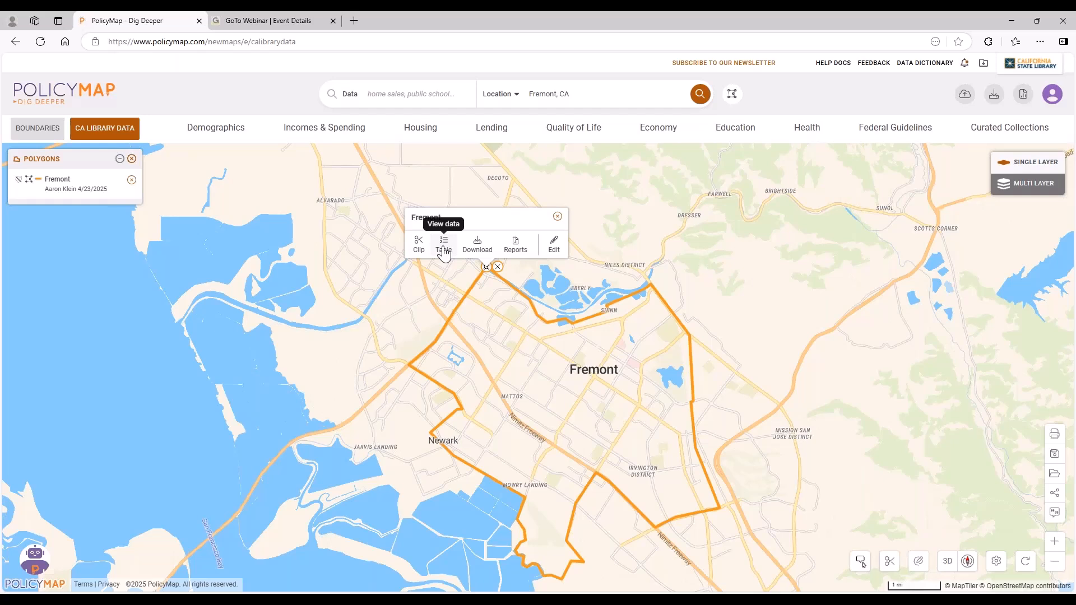
pyautogui.click(517, 248)
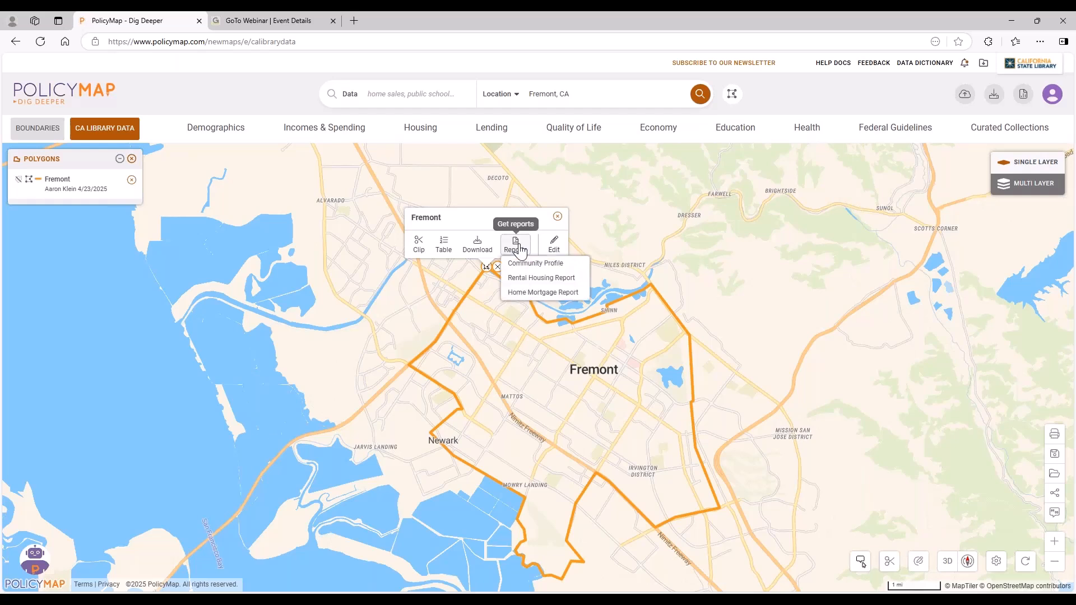
pyautogui.click(536, 264)
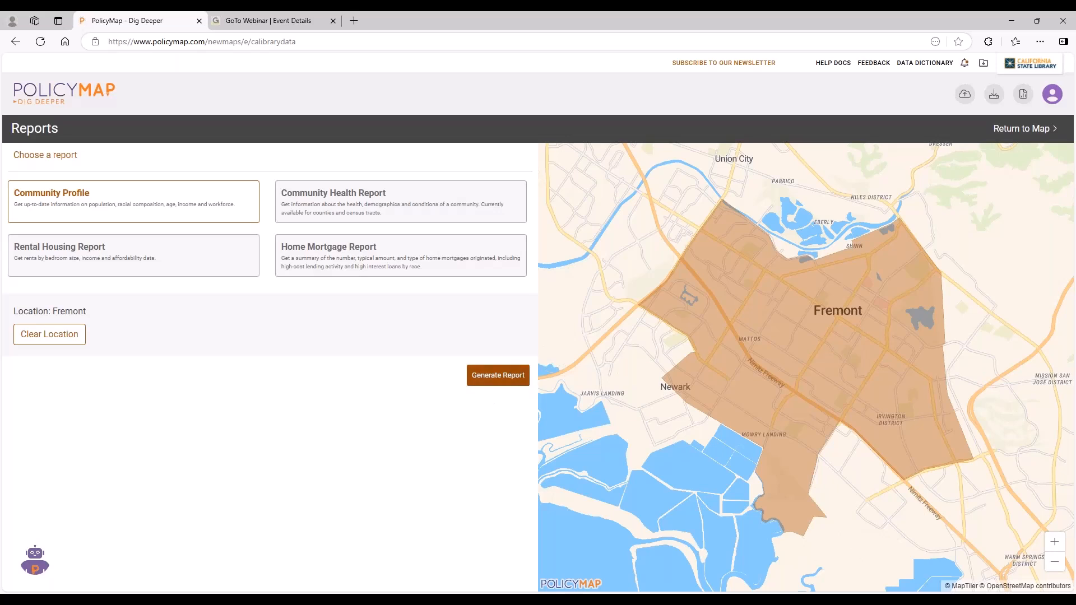
pyautogui.click(495, 377)
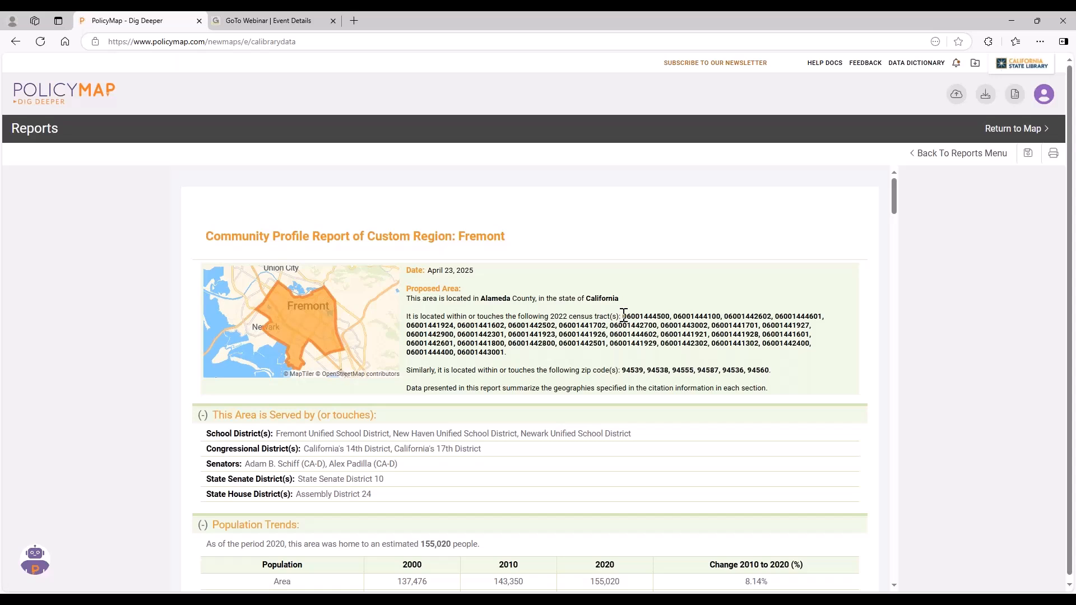
# Highlight the census tract list and the zip code list in the report's Proposed Area summary, dismissing the data notice.
pyautogui.moveTo(622, 316); pyautogui.dragTo(659, 353)
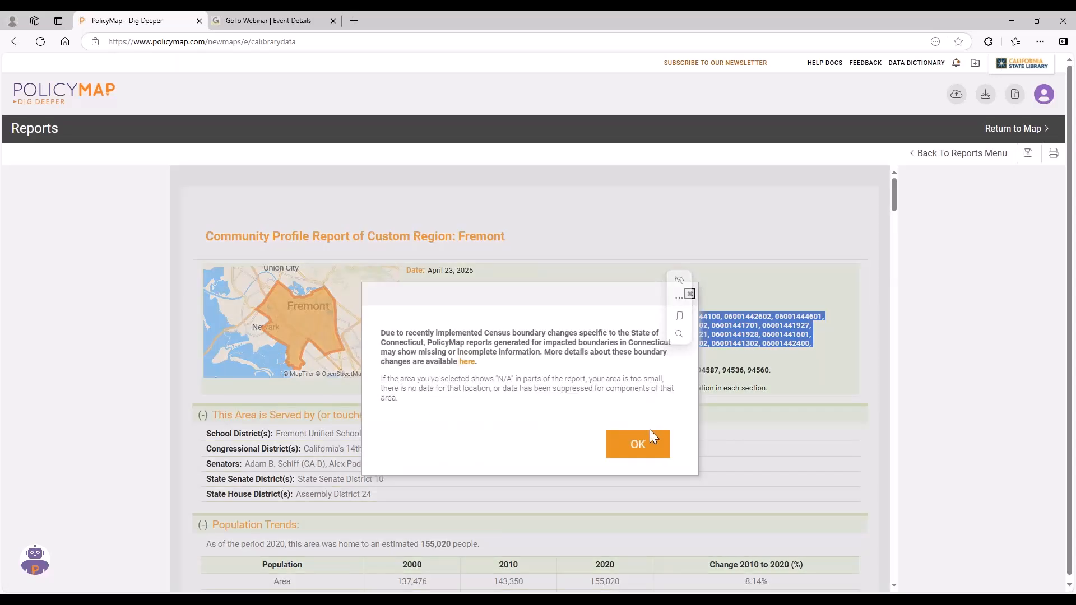
pyautogui.click(653, 434)
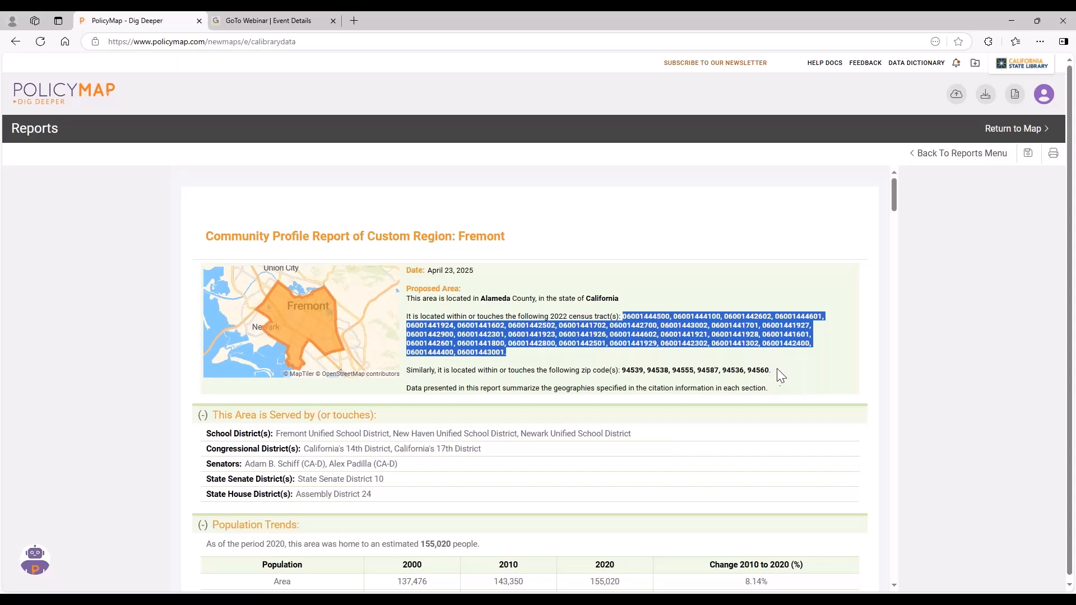
pyautogui.moveTo(777, 368); pyautogui.dragTo(621, 373)
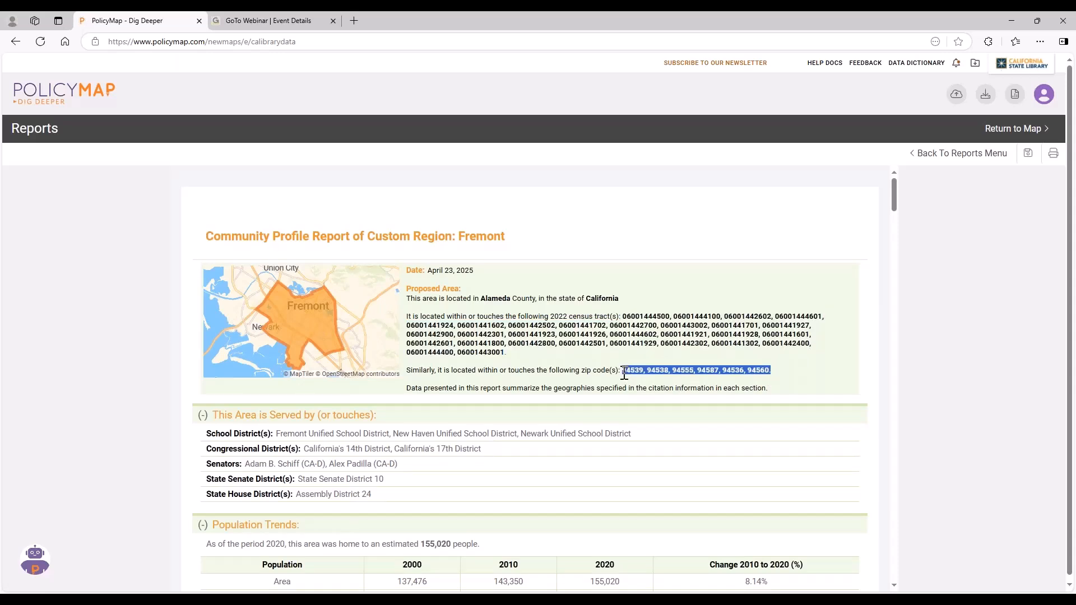
pyautogui.click(662, 382)
# Examine the Population Trends table, highlighting the area's 2020 population and its 2010 to 2020 percent change.
pyautogui.scroll(-2, 710, 354)
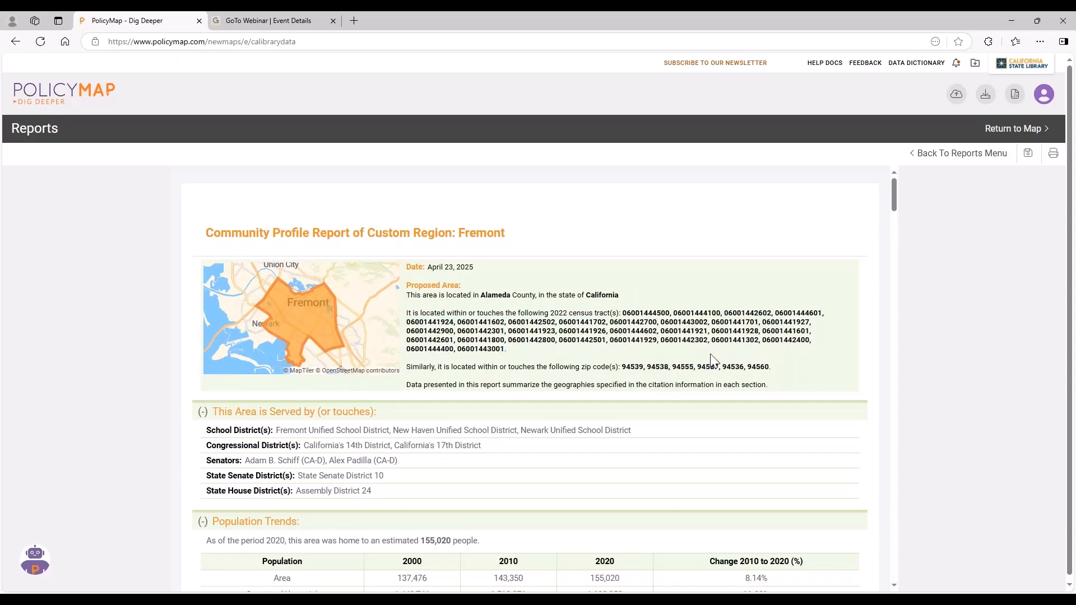
pyautogui.scroll(-1, 710, 360)
pyautogui.scroll(-1, 711, 360)
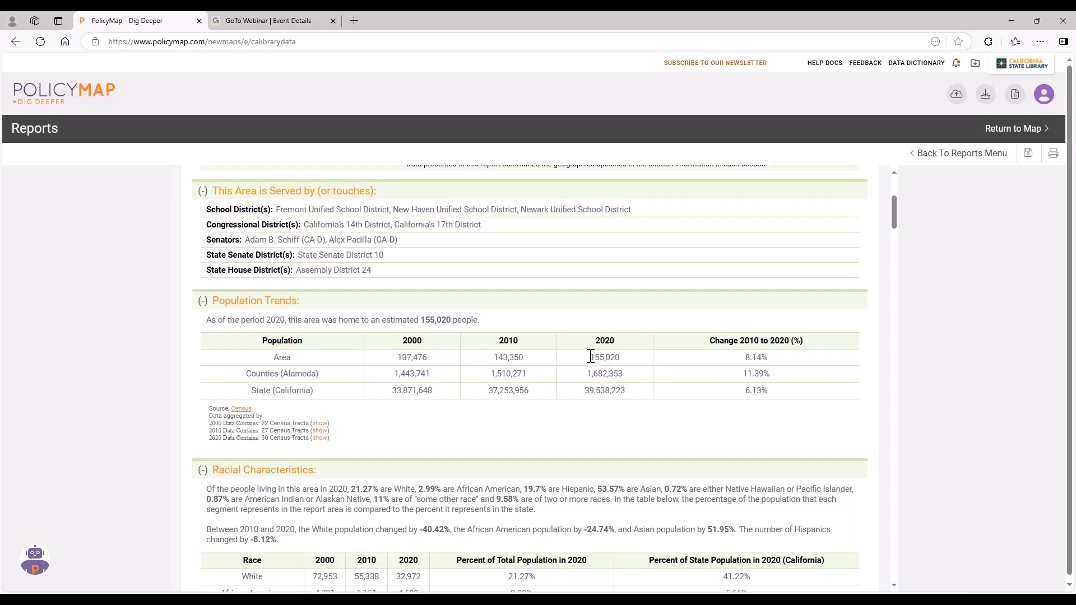
pyautogui.moveTo(589, 357); pyautogui.dragTo(621, 360)
pyautogui.click(634, 367)
pyautogui.moveTo(749, 356); pyautogui.dragTo(766, 359)
pyautogui.click(701, 366)
# Examine the Racial Characteristics table, highlighting the Asian share of the total population in 2020.
pyautogui.scroll(-3, 640, 393)
pyautogui.scroll(-2, 636, 387)
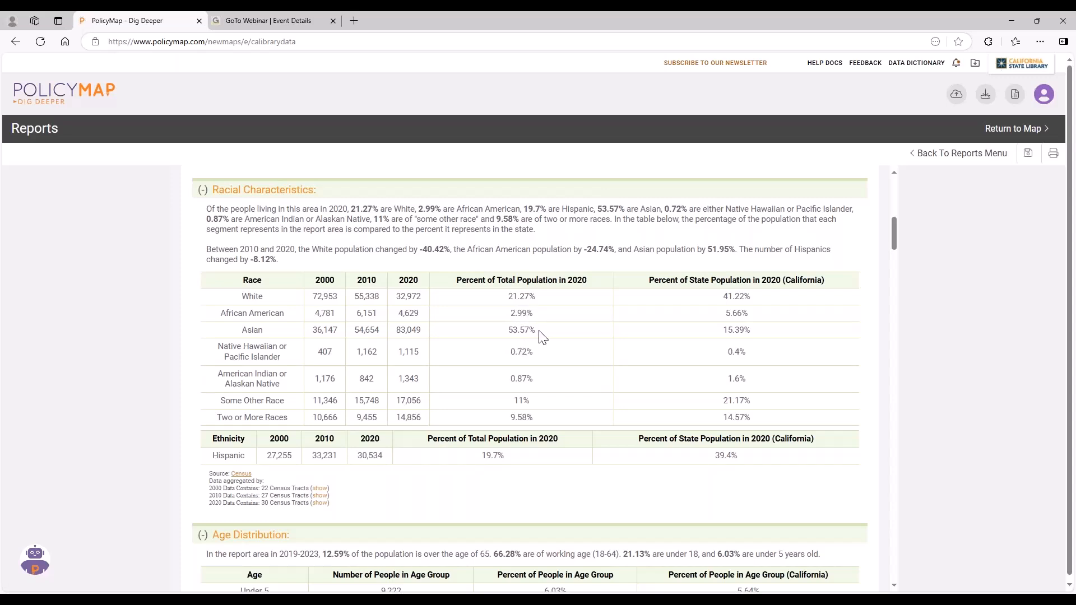
pyautogui.moveTo(540, 330); pyautogui.dragTo(510, 331)
pyautogui.click(565, 335)
# Review the Age Distribution and Incomes sections, highlighting Fremont's "$150,000 or more" income category.
pyautogui.scroll(-6, 572, 335)
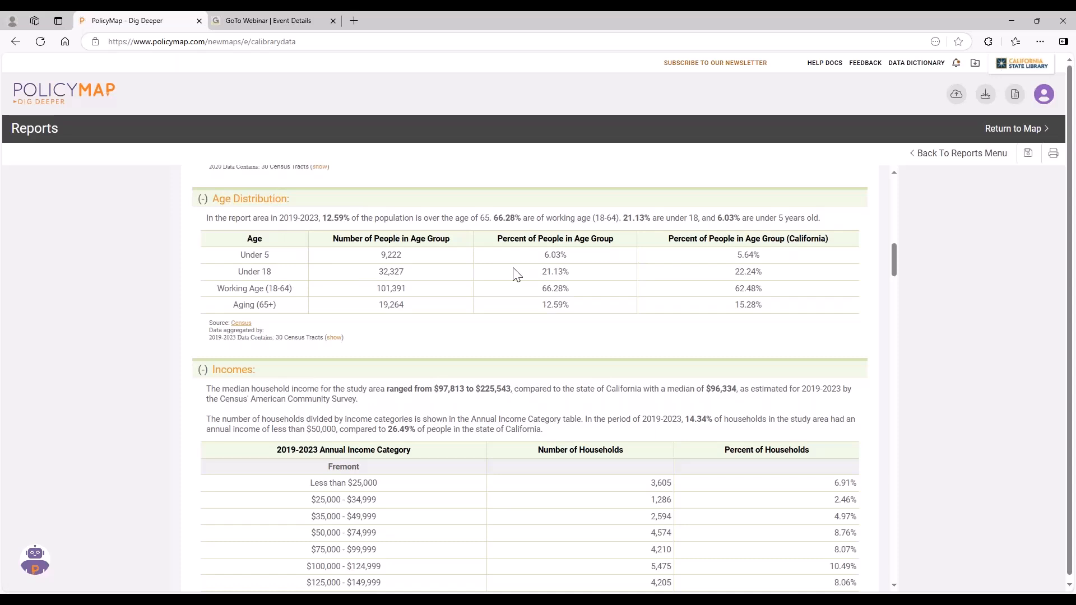
pyautogui.scroll(-3, 643, 330)
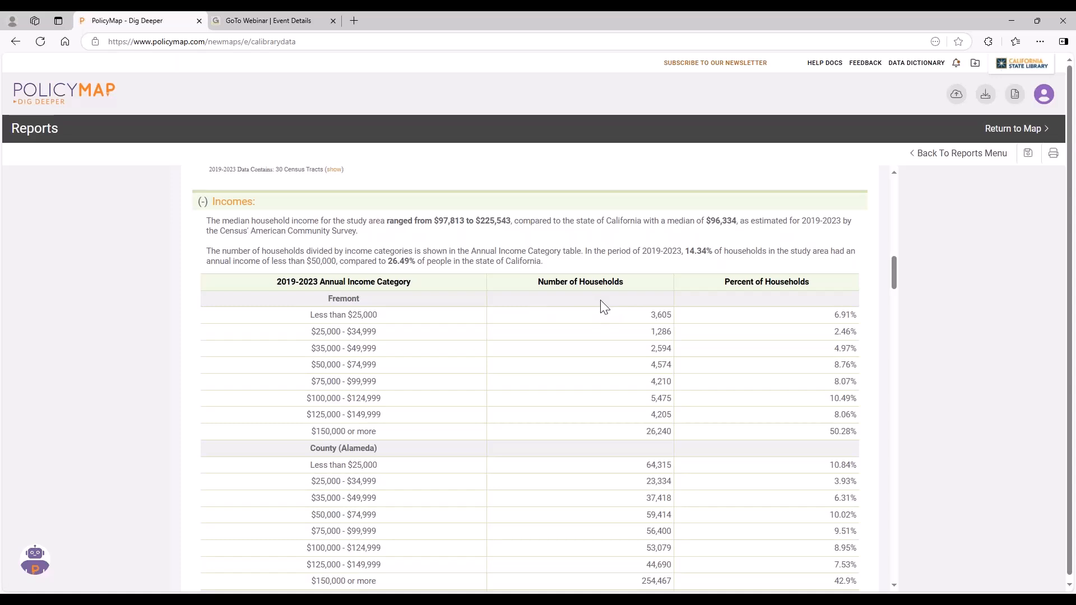
pyautogui.scroll(-1, 604, 307)
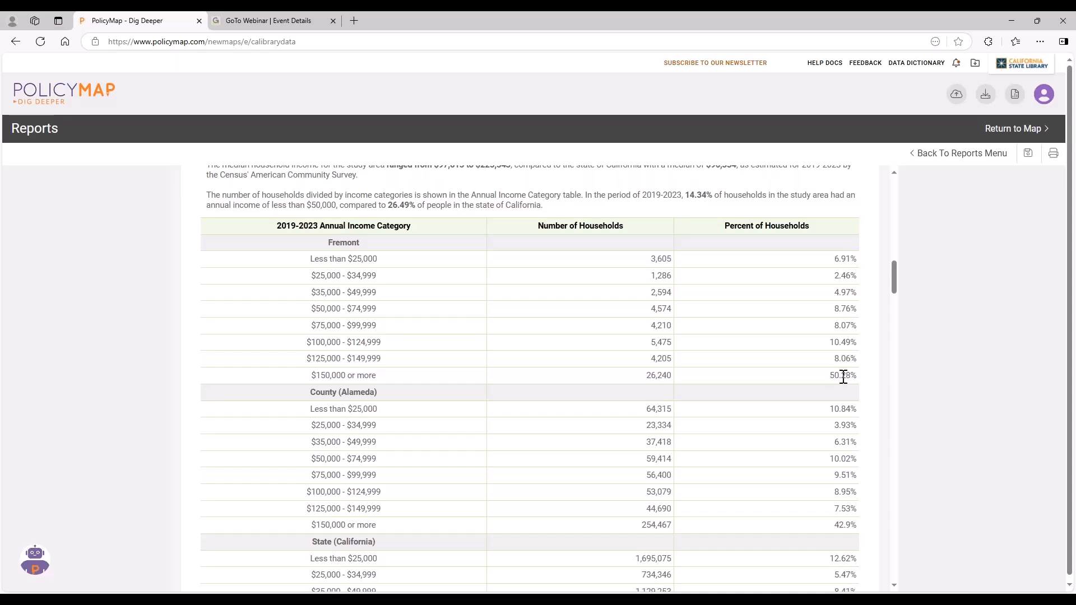
pyautogui.moveTo(398, 371); pyautogui.dragTo(303, 377)
pyautogui.click(322, 306)
# Review the report's Immigration, Families and Households, and Housing Type sections.
pyautogui.scroll(-8, 573, 348)
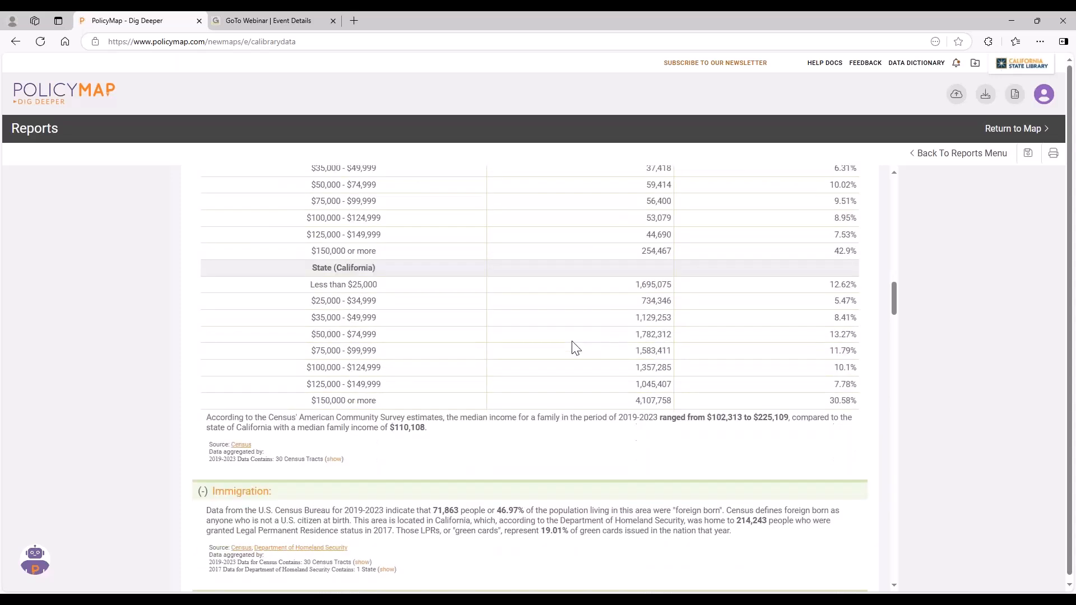
pyautogui.scroll(-1, 576, 348)
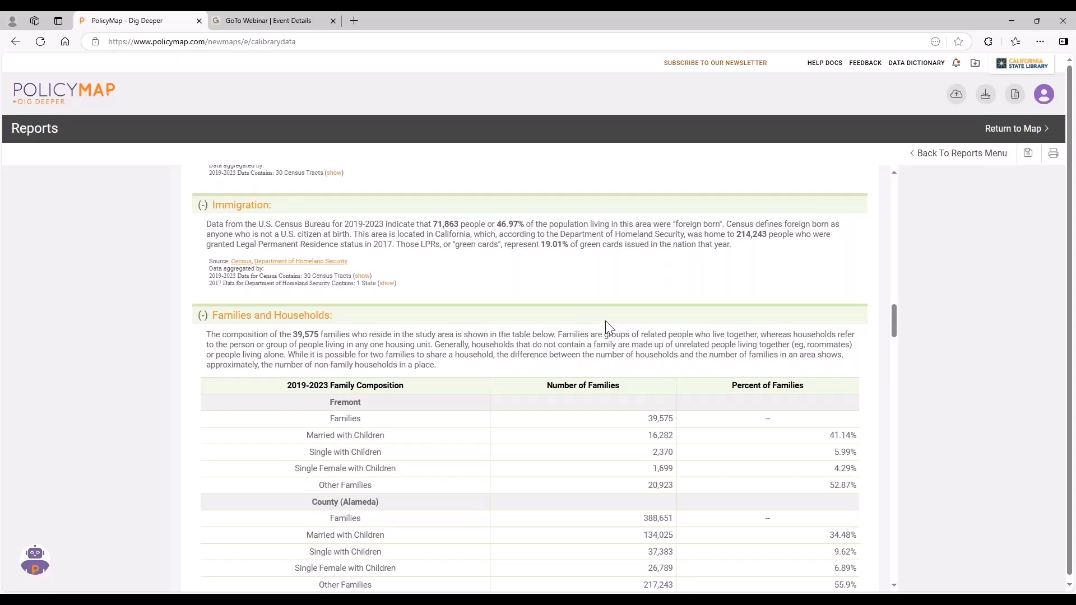
pyautogui.scroll(-2, 609, 327)
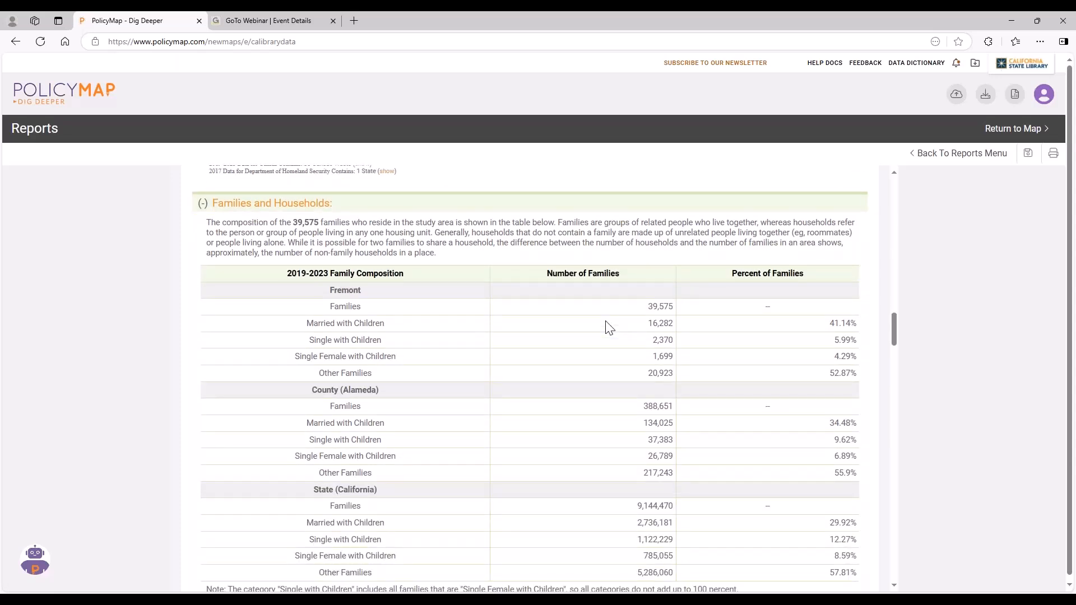
pyautogui.scroll(-2, 609, 328)
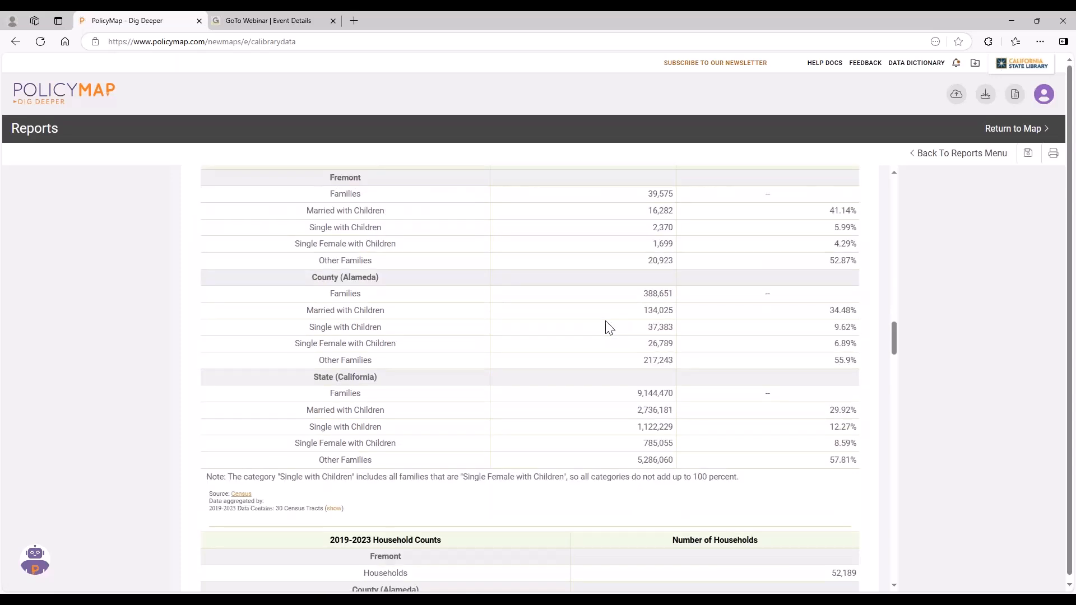
pyautogui.scroll(-2, 609, 327)
pyautogui.scroll(-6, 607, 320)
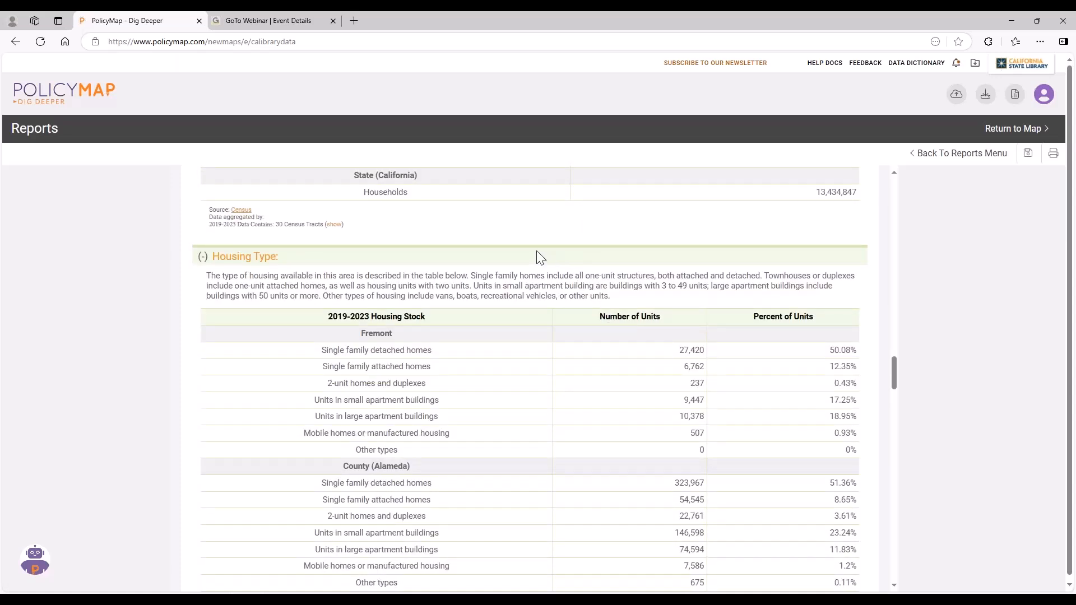
# Highlight the source note beneath the Household Counts table and read on to the Tenure and Vacancy sections.
pyautogui.scroll(2, 459, 259)
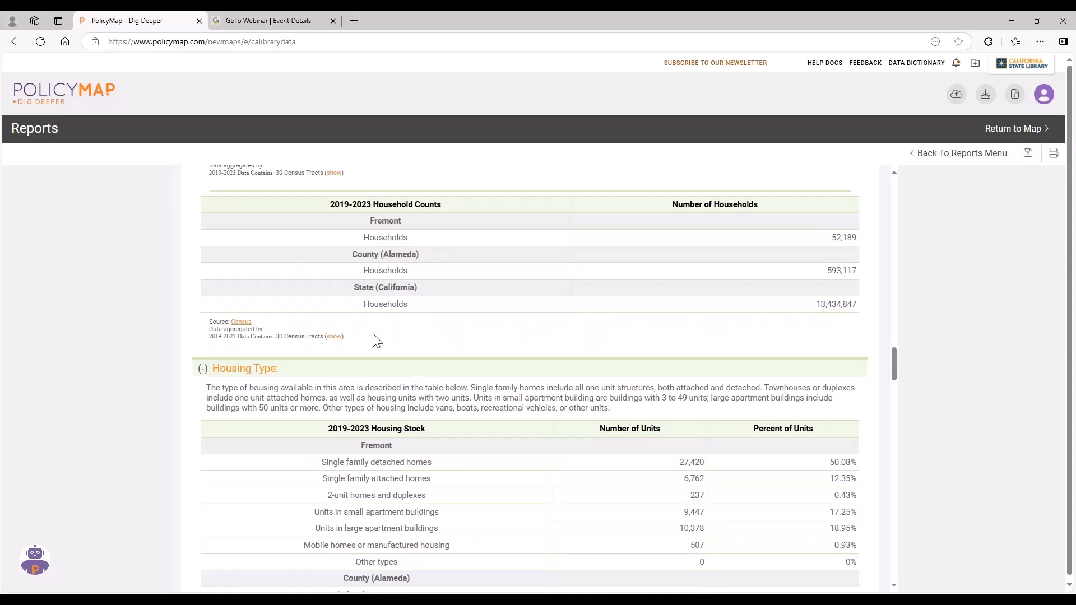
pyautogui.moveTo(345, 337); pyautogui.dragTo(202, 330)
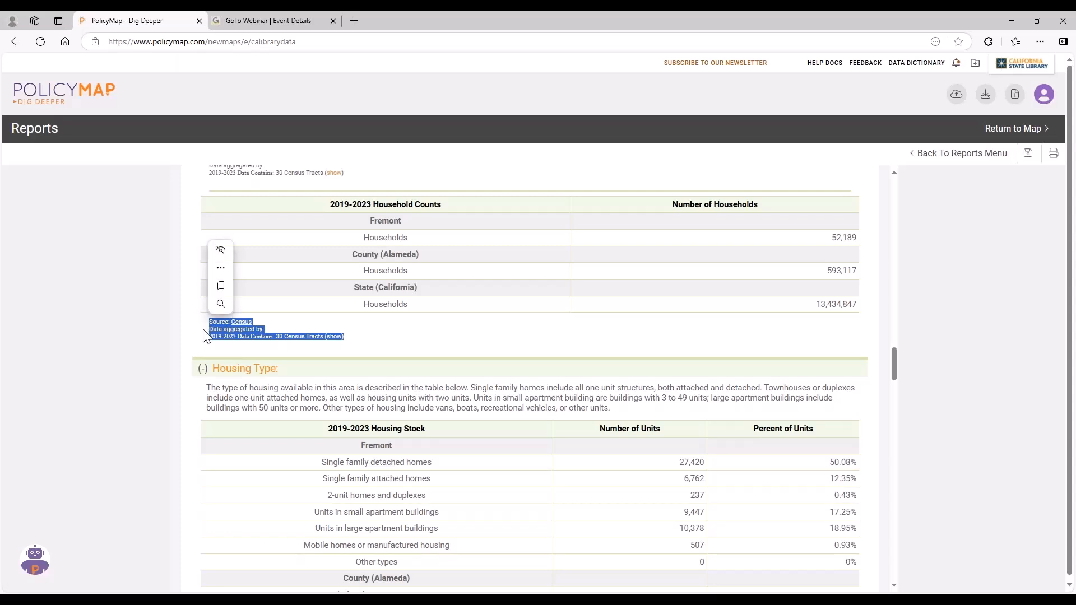
pyautogui.click(253, 331)
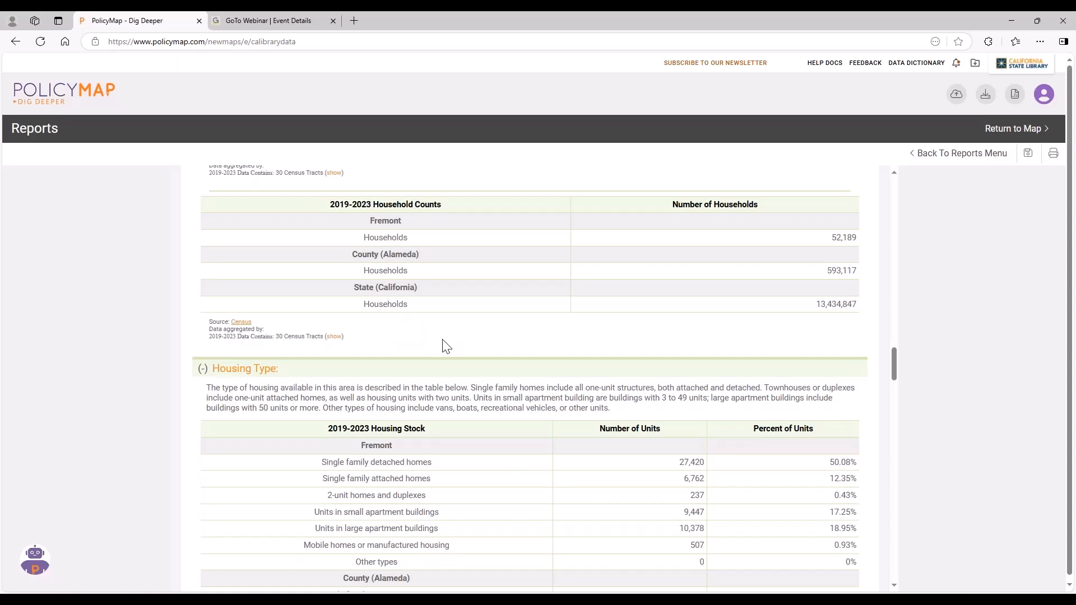
pyautogui.scroll(-2, 443, 345)
pyautogui.scroll(-8, 445, 346)
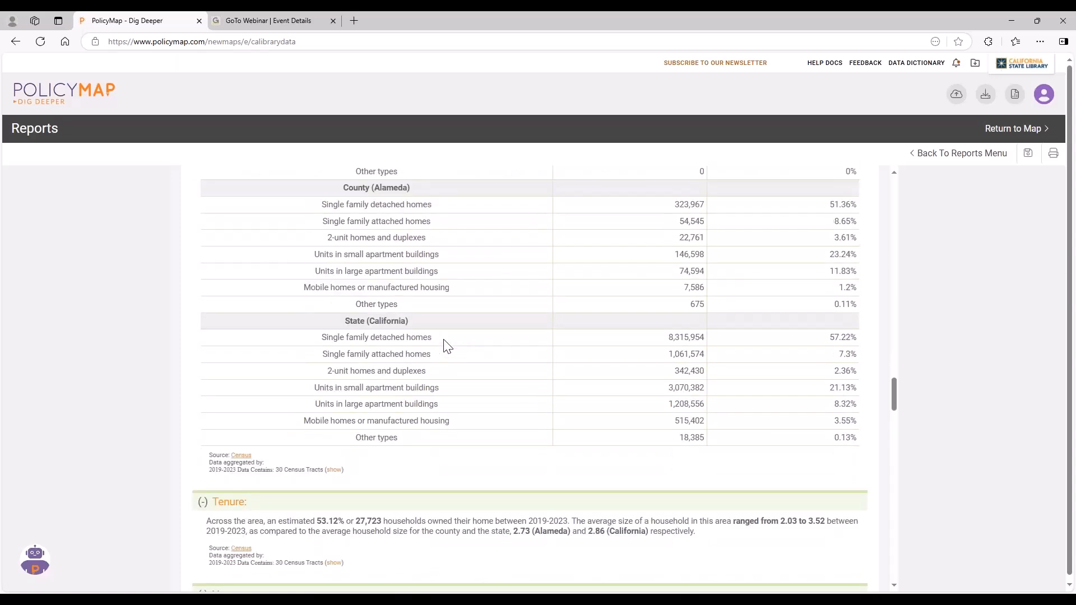
pyautogui.scroll(-3, 445, 345)
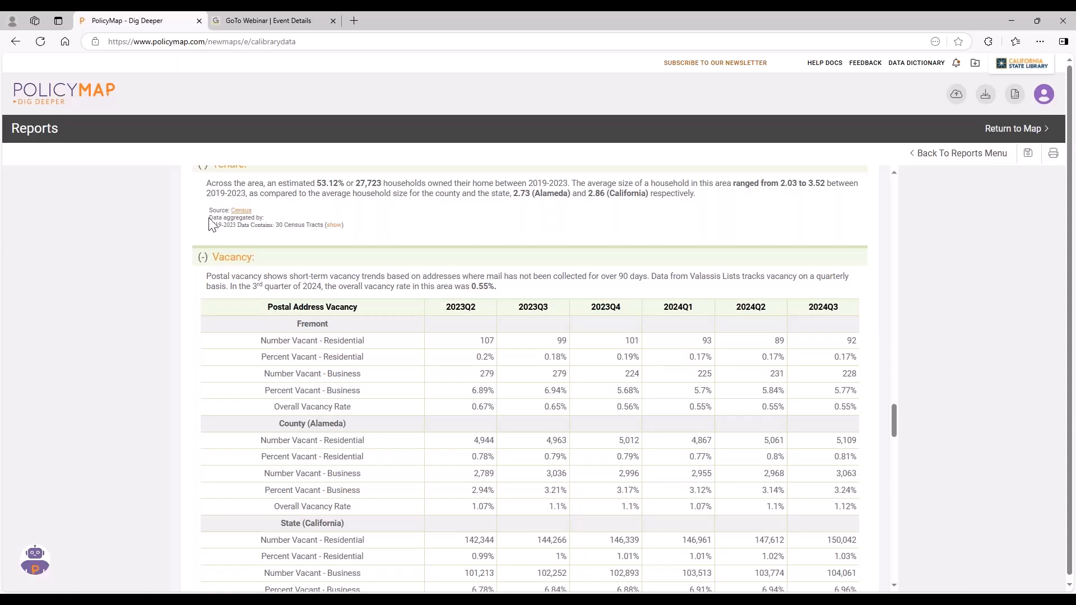
# Leave the Community Profile report, return to the map and remove the Fremont region from it.
pyautogui.click(979, 155)
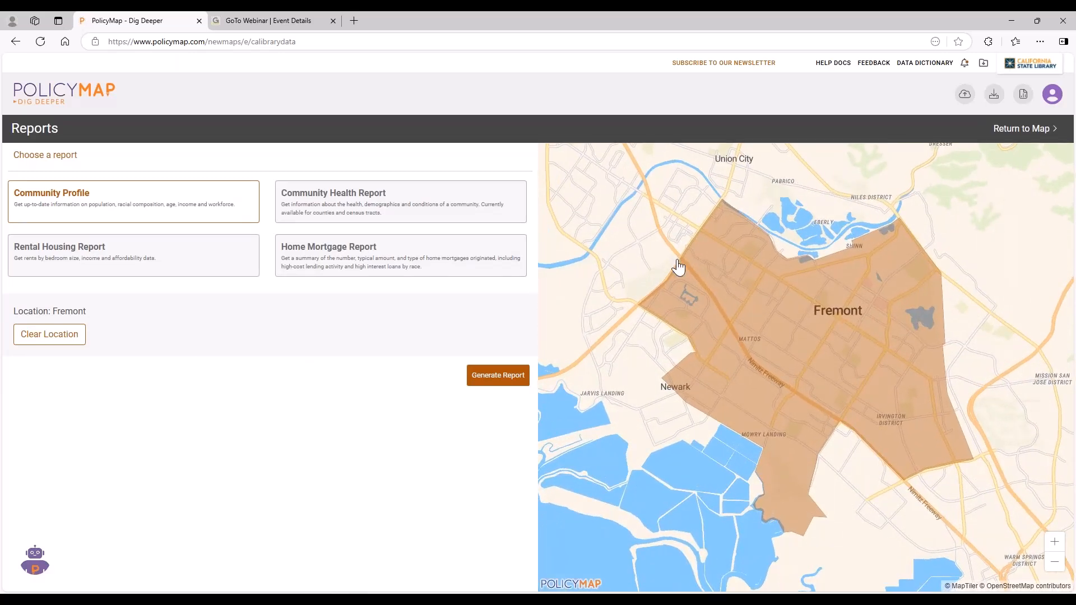
pyautogui.click(1011, 130)
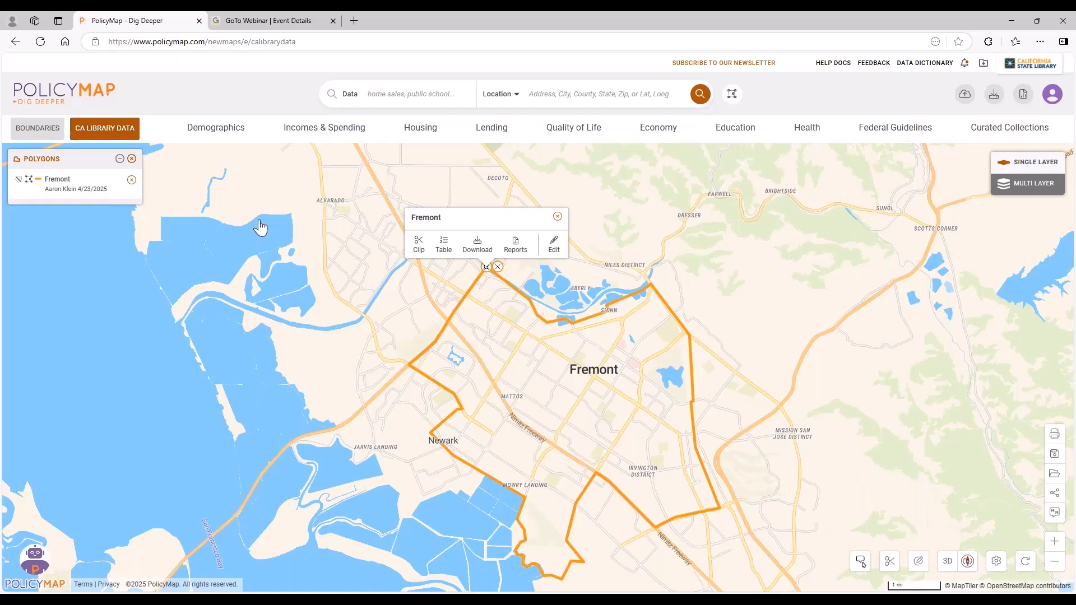
pyautogui.click(557, 216)
pyautogui.click(498, 267)
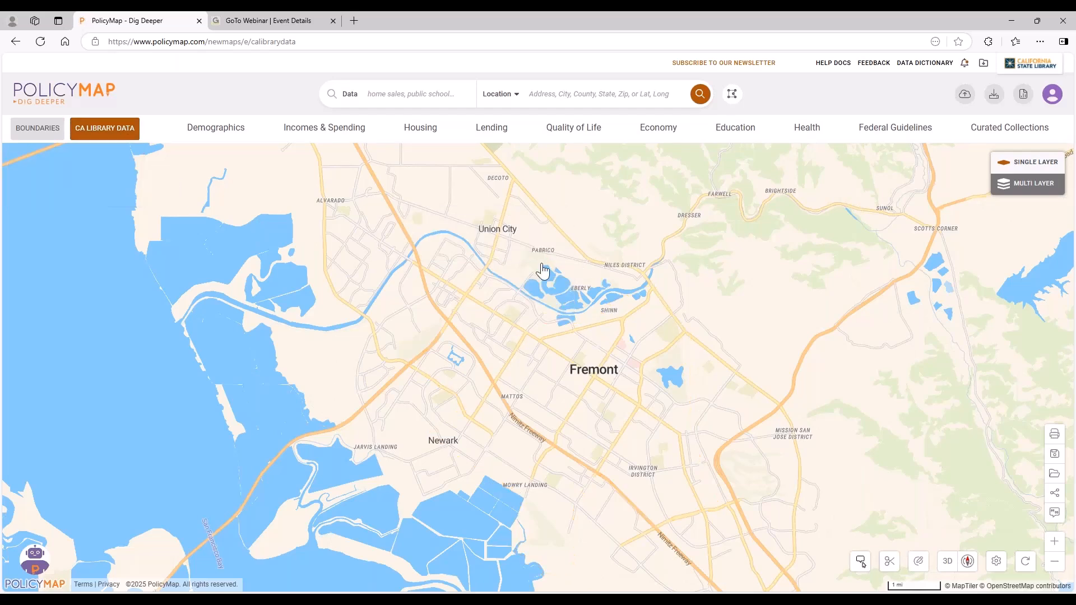
pyautogui.scroll(-1, 543, 271)
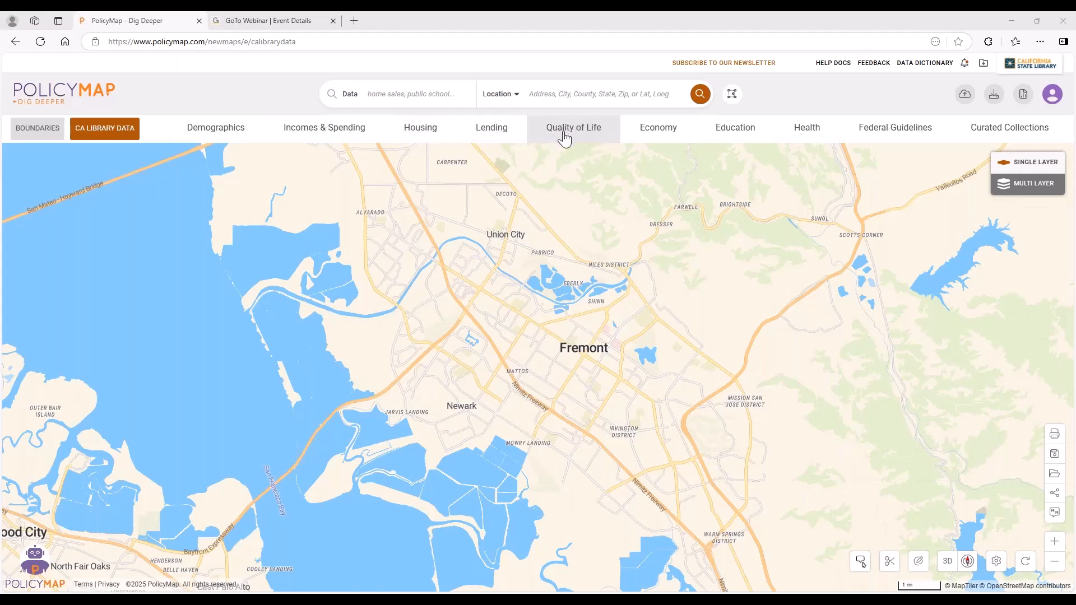
# Add the Libraries point layer from the Quality of Life Locations data to the map.
pyautogui.click(580, 135)
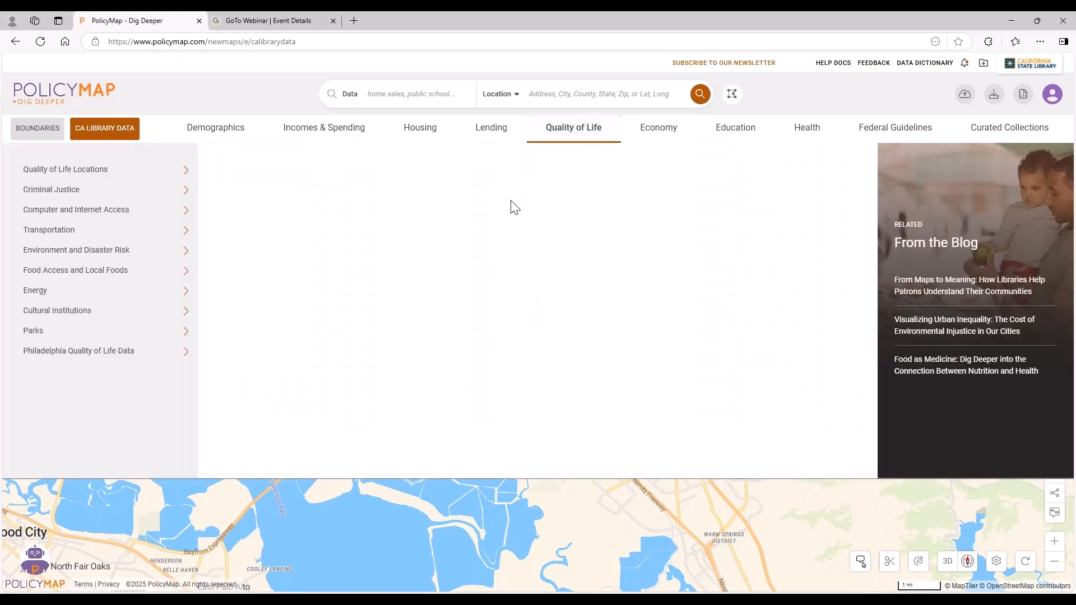
pyautogui.moveTo(88, 177)
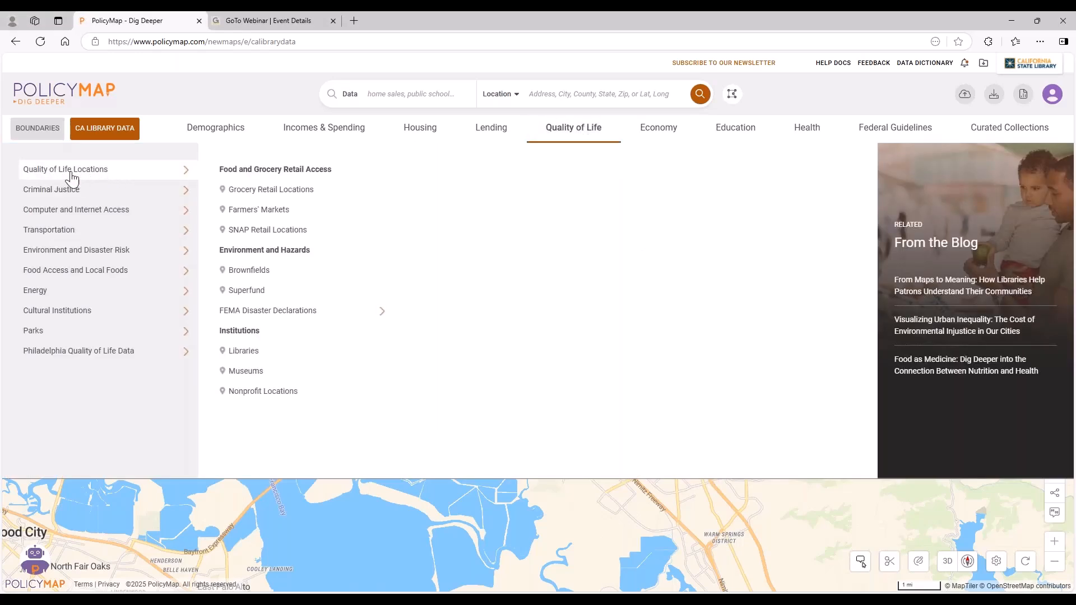
pyautogui.click(279, 352)
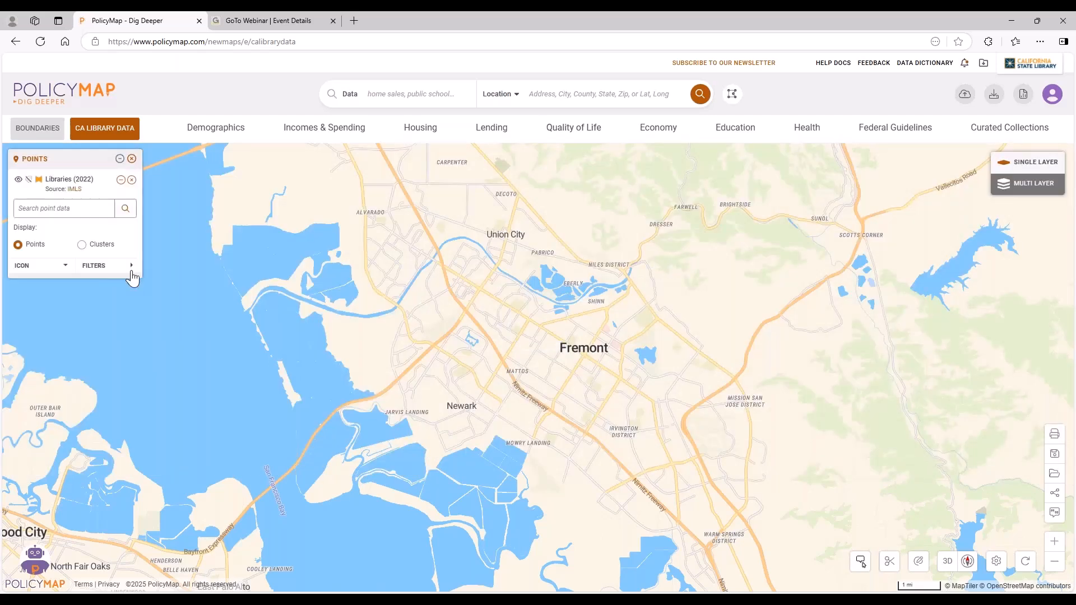
# Style the Libraries point icons in red at medium size.
pyautogui.click(48, 267)
pyautogui.click(23, 426)
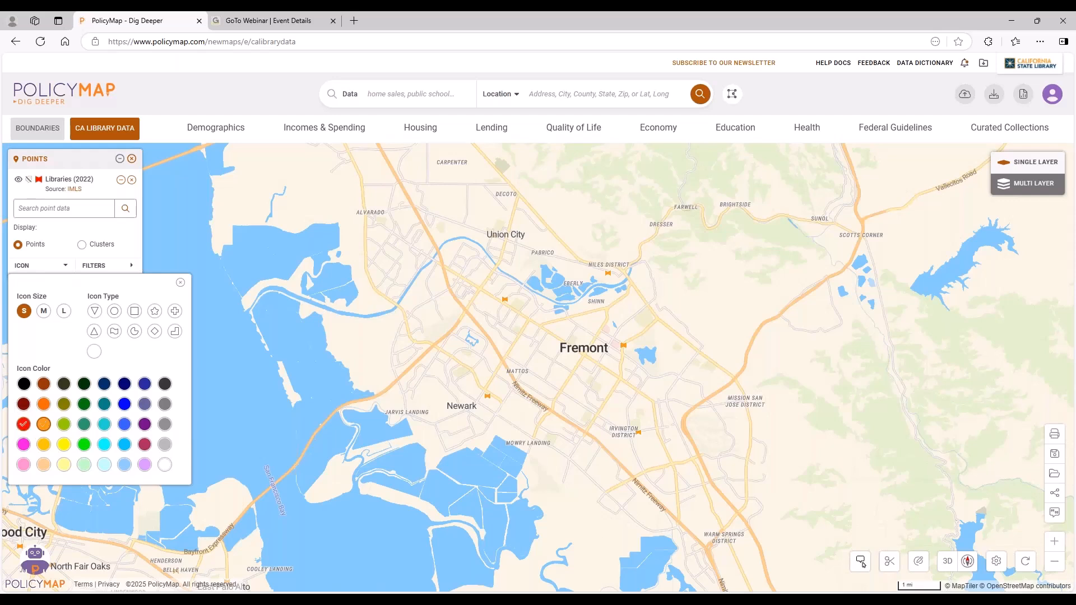
pyautogui.click(44, 313)
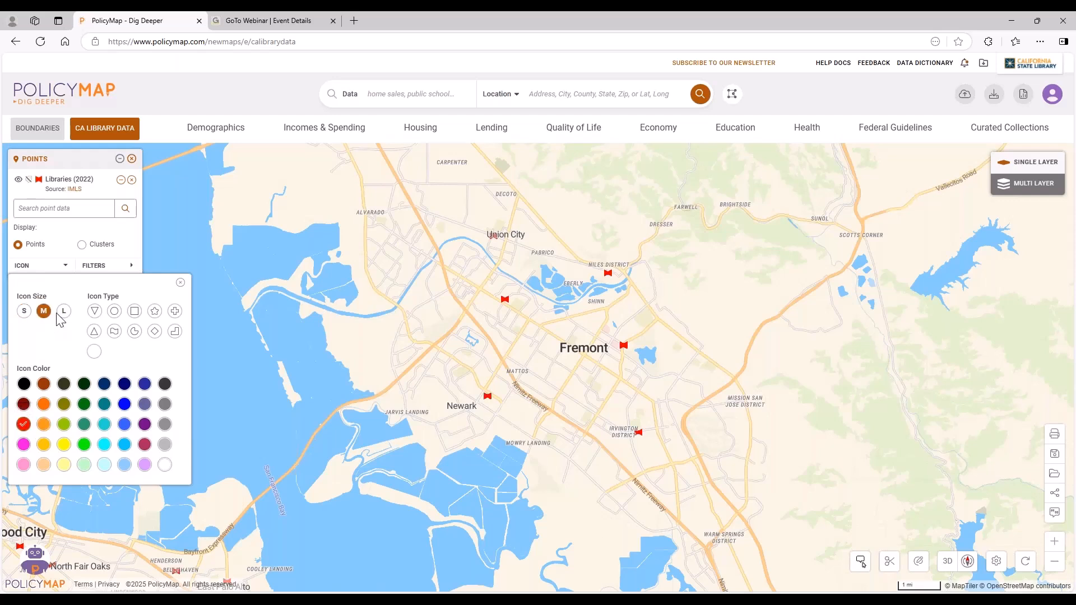
pyautogui.click(180, 282)
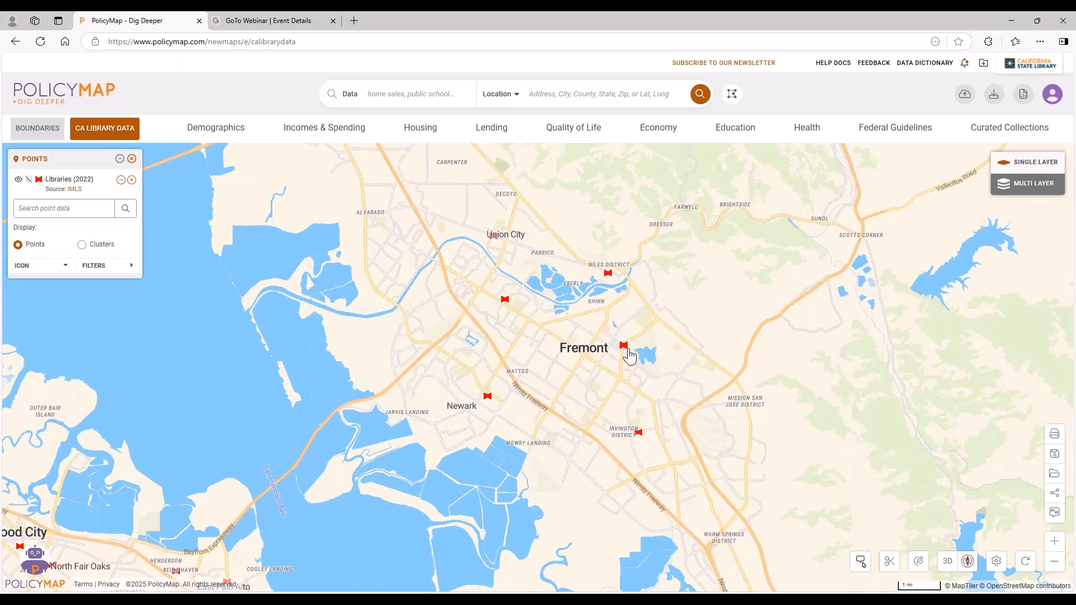
# Identify the library points around Fremont and open the details of Niles Library.
pyautogui.moveTo(624, 349)
pyautogui.moveTo(508, 300)
pyautogui.moveTo(608, 273)
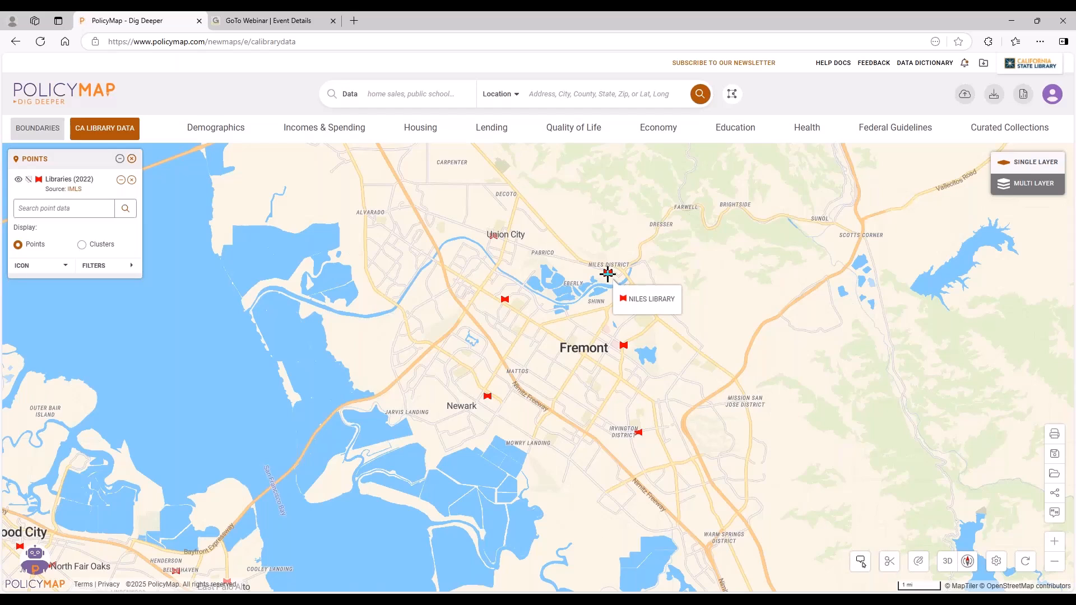
pyautogui.click(608, 273)
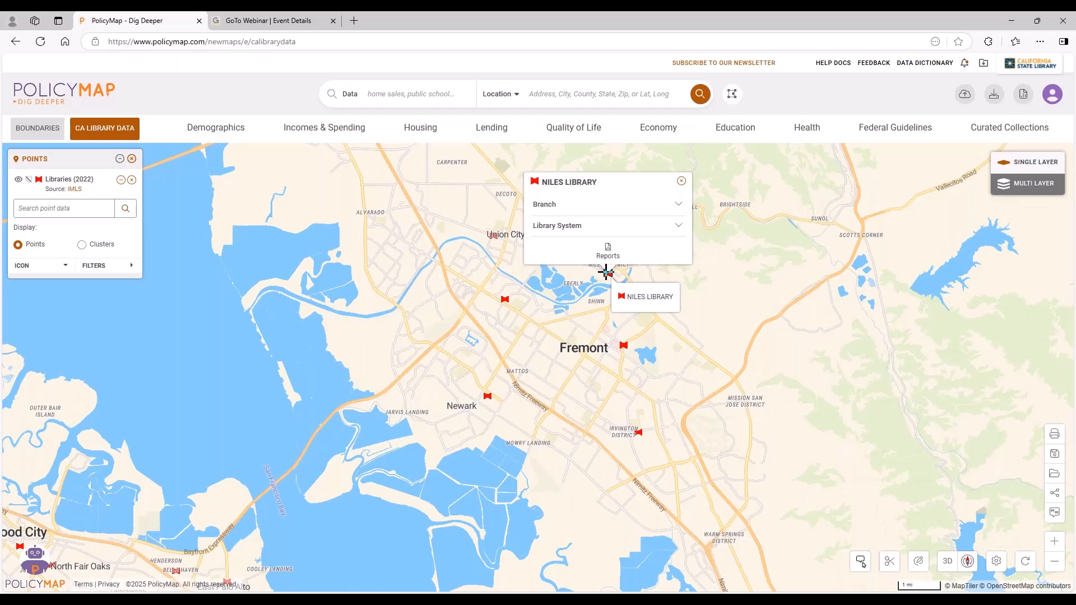
# Review the Branch and Library System details of Niles Library.
pyautogui.click(587, 211)
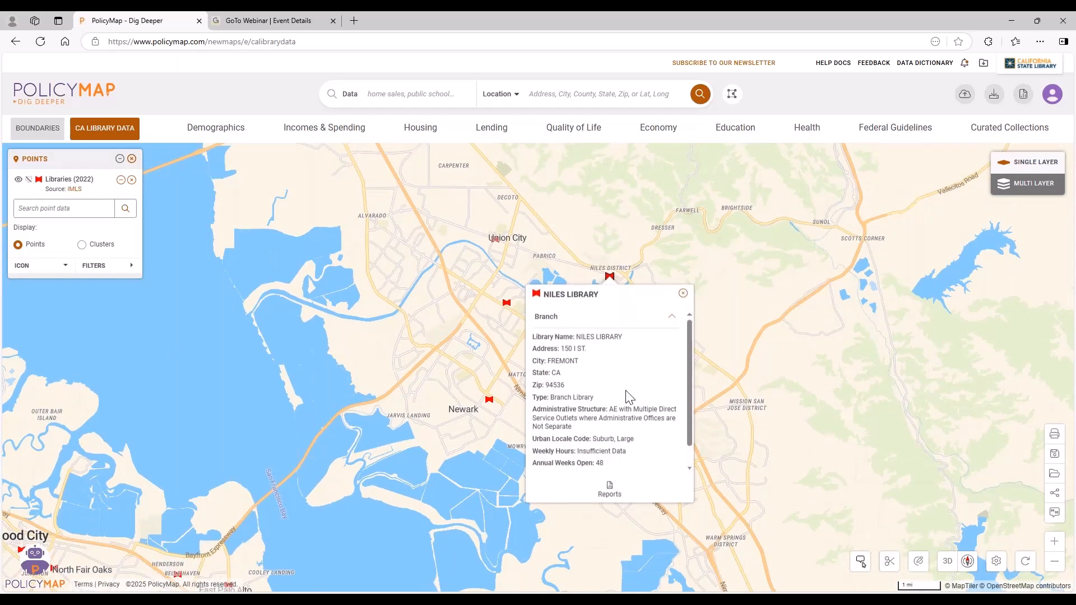
pyautogui.scroll(-1, 629, 396)
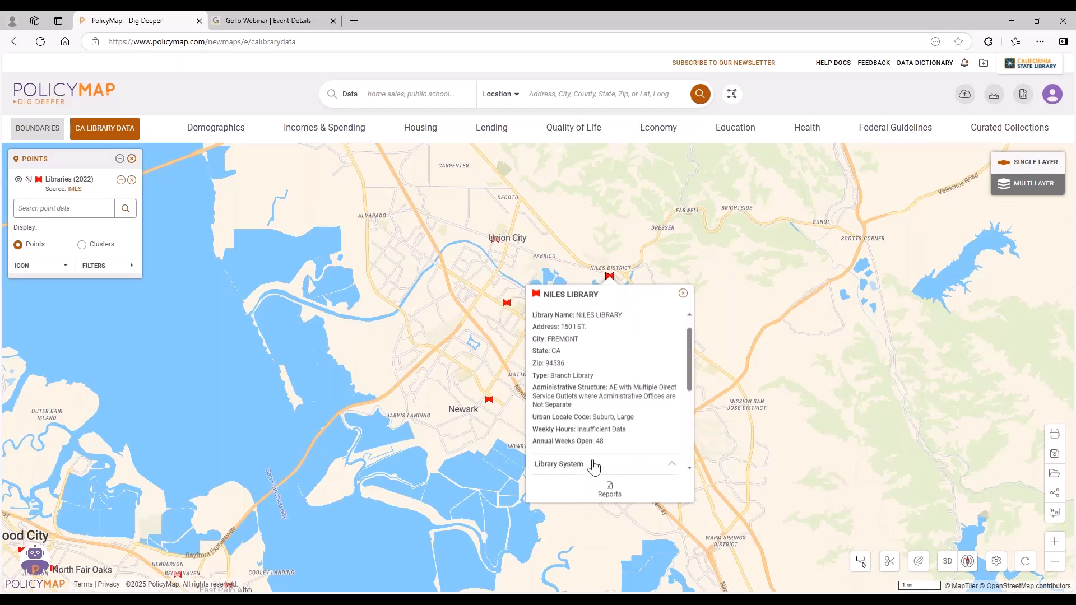
pyautogui.click(589, 465)
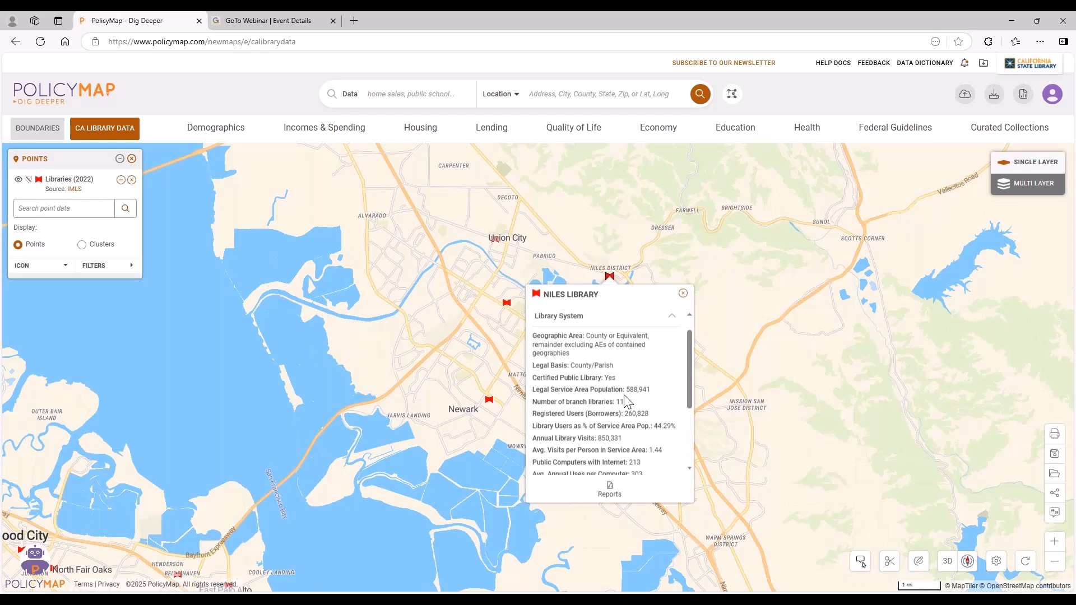
pyautogui.scroll(-1, 636, 392)
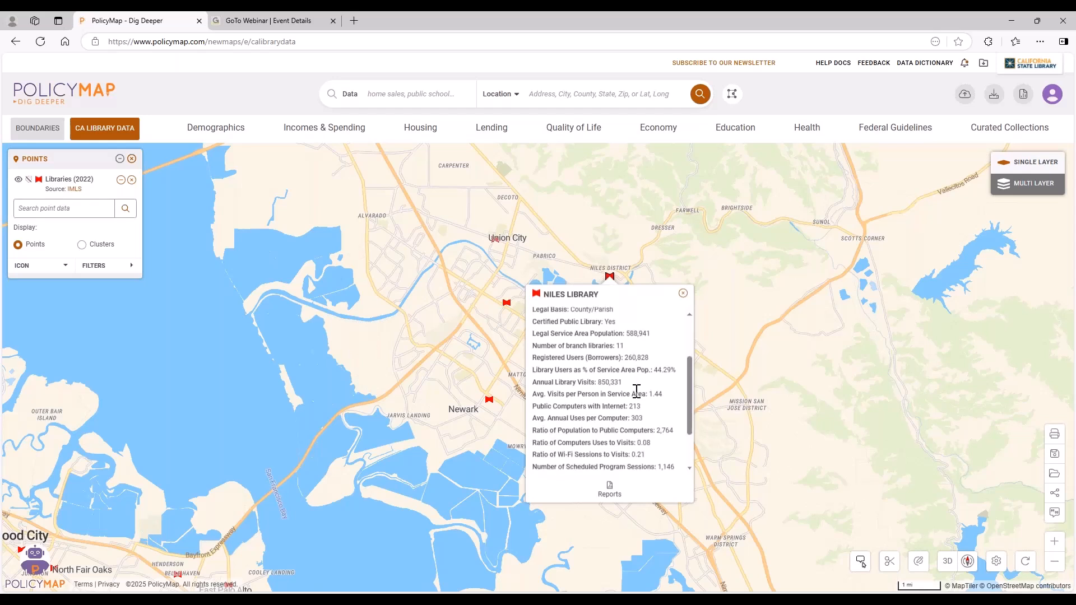
pyautogui.scroll(-1, 636, 391)
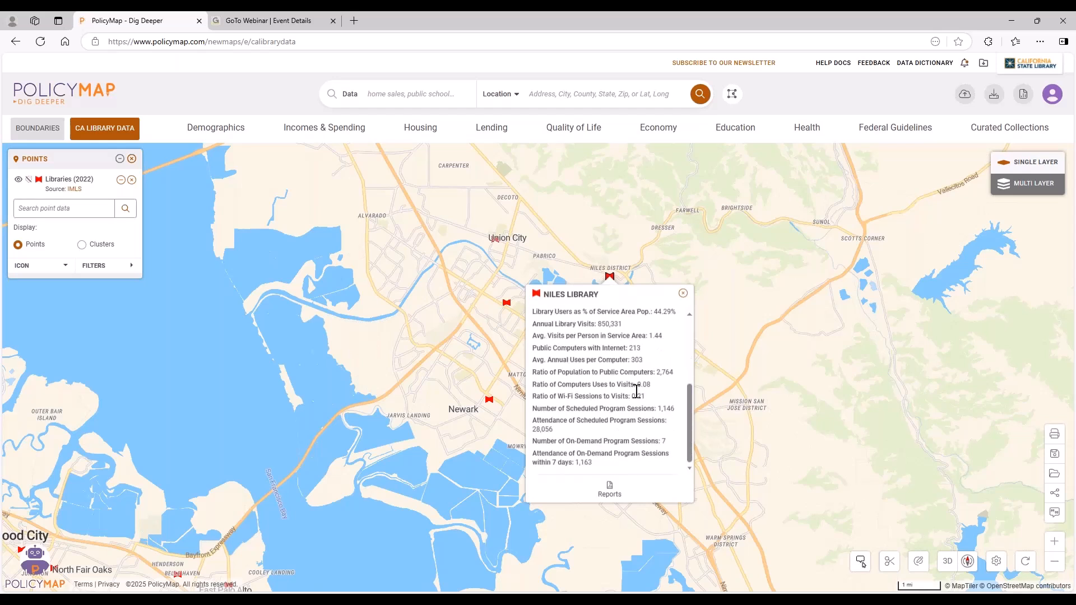
# Open the Community Profile report setup for the Niles Library location and set its radius to 1 mile.
pyautogui.click(610, 491)
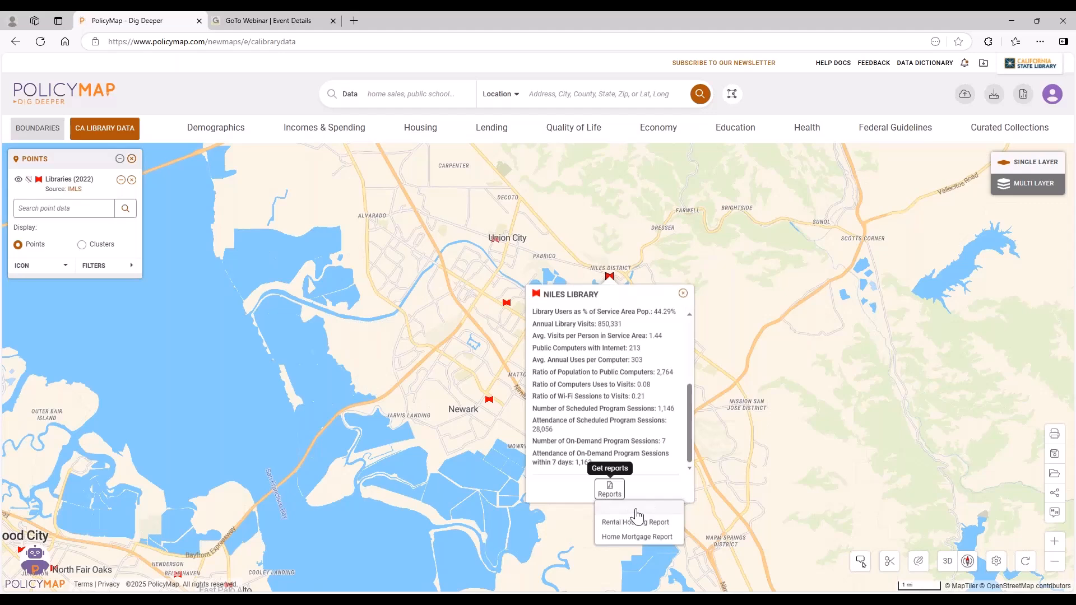
pyautogui.click(630, 508)
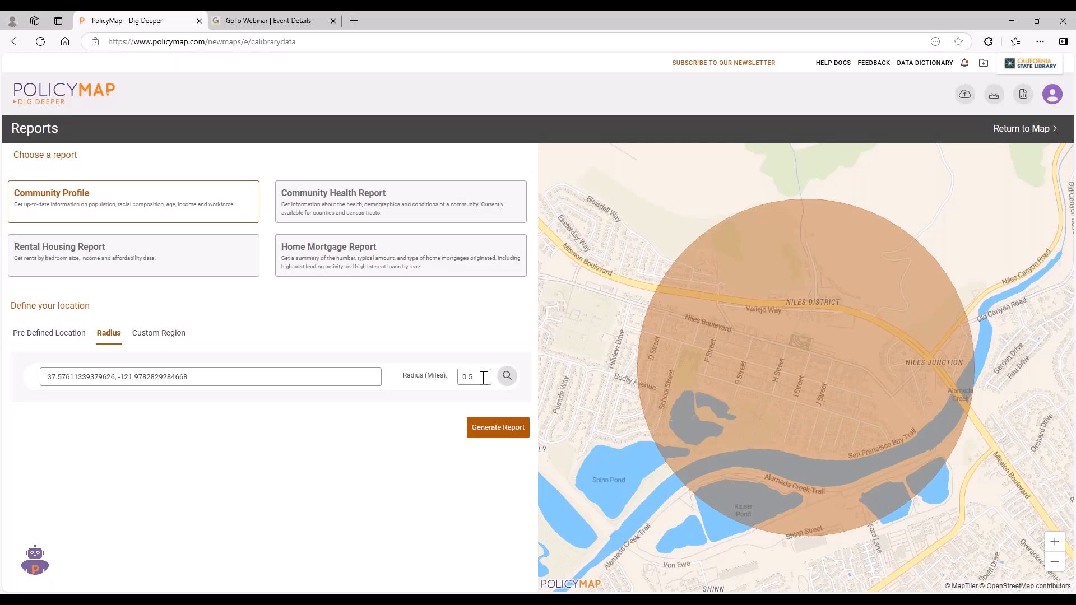
pyautogui.doubleClick(482, 377)
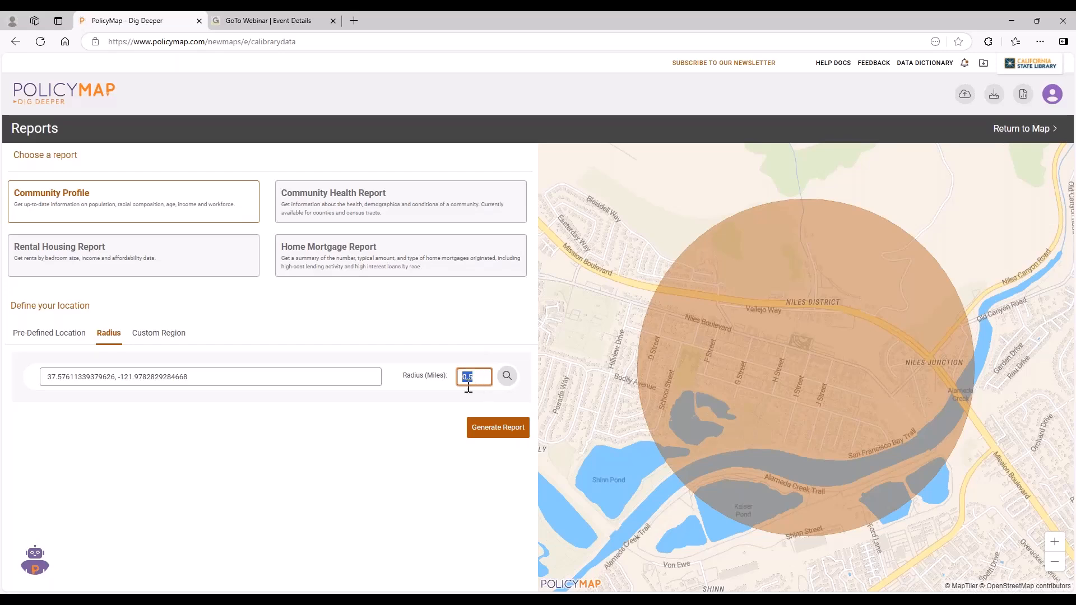
pyautogui.write('1')
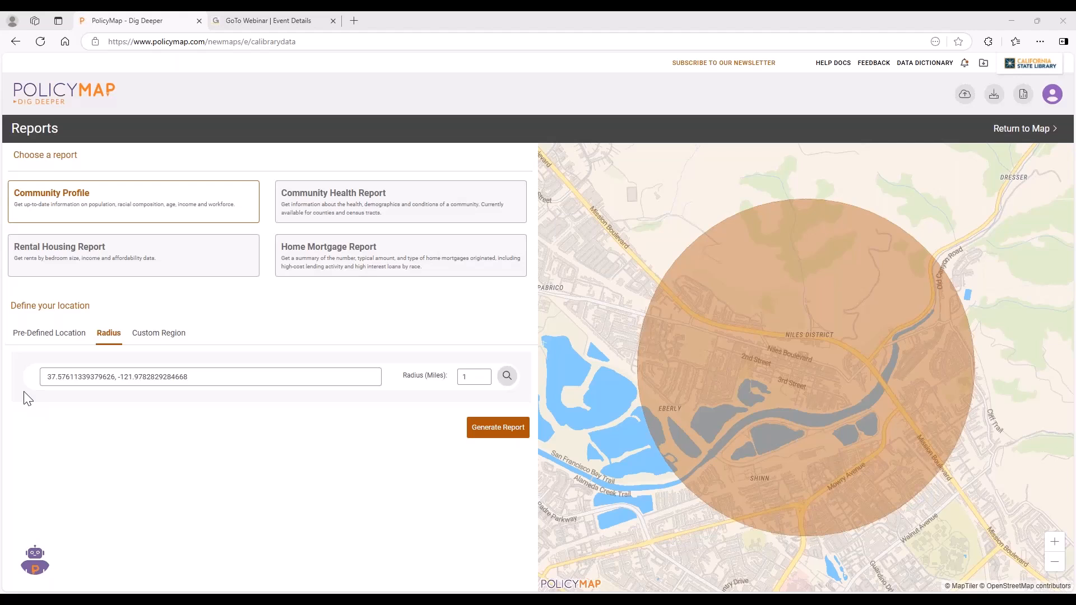
# Leave the report setup, return to the map and close the Niles Library details.
pyautogui.click(1026, 131)
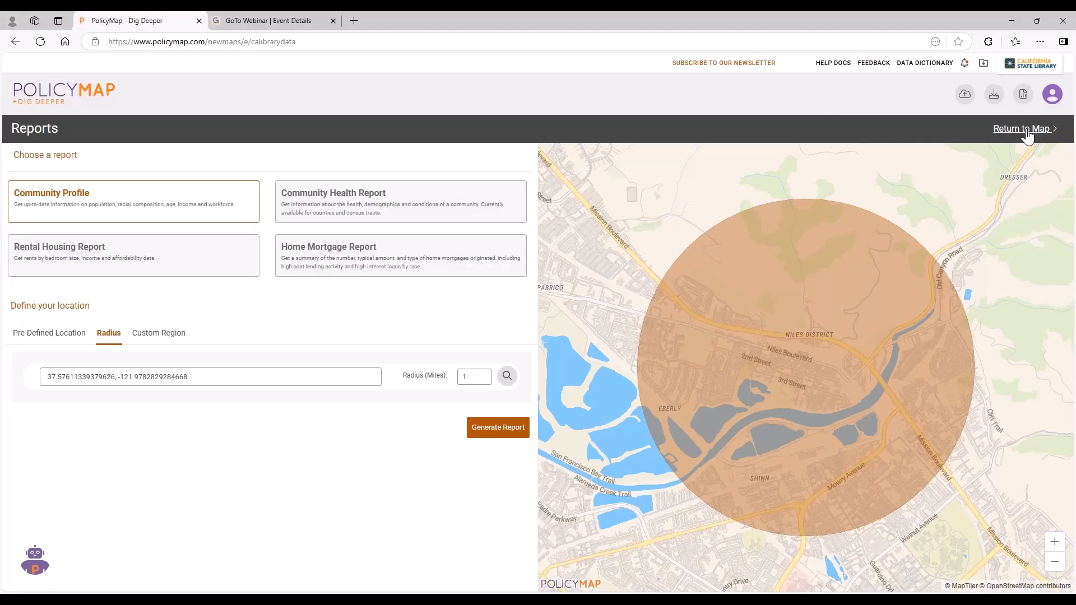
pyautogui.click(1026, 134)
pyautogui.click(682, 293)
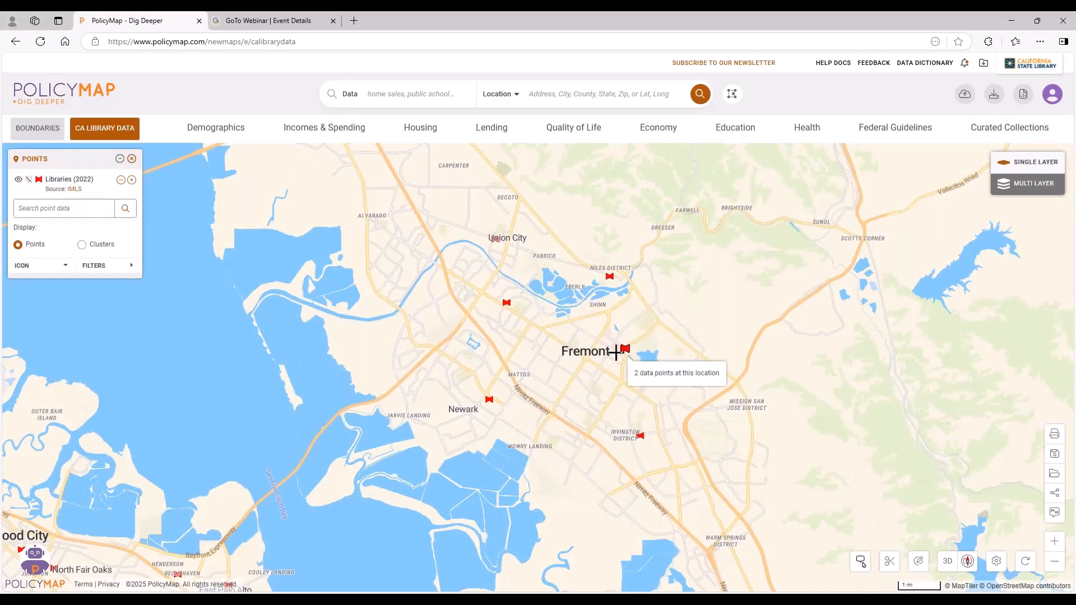
# Add the Public Schools: Enrollment and Demographics (NCES) point layer from the Education Locations data to the map.
pyautogui.scroll(1, 580, 359)
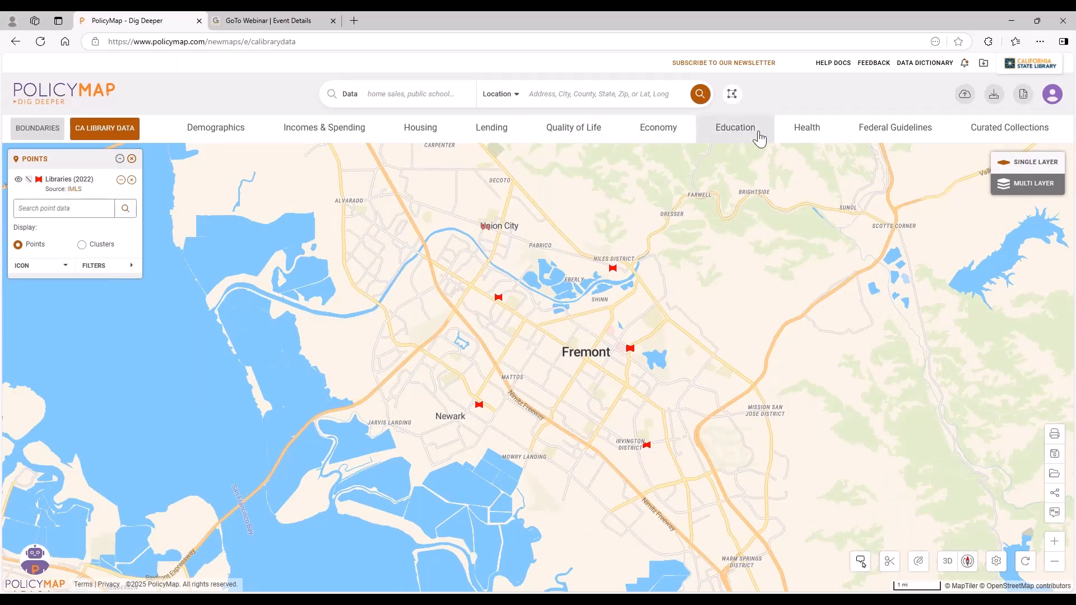
pyautogui.click(747, 136)
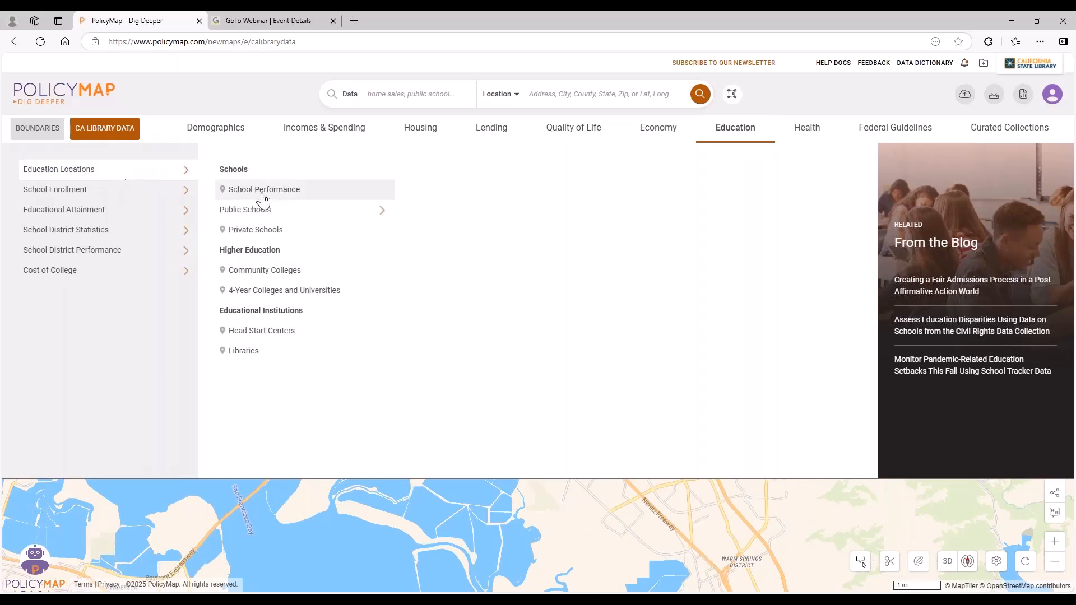
pyautogui.moveTo(308, 211)
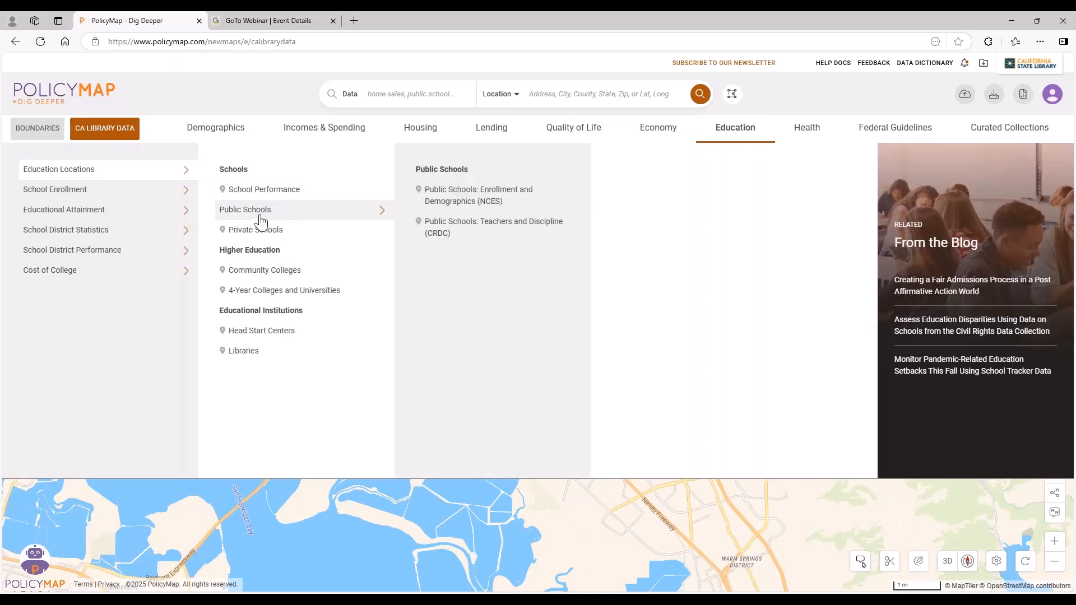
pyautogui.click(486, 206)
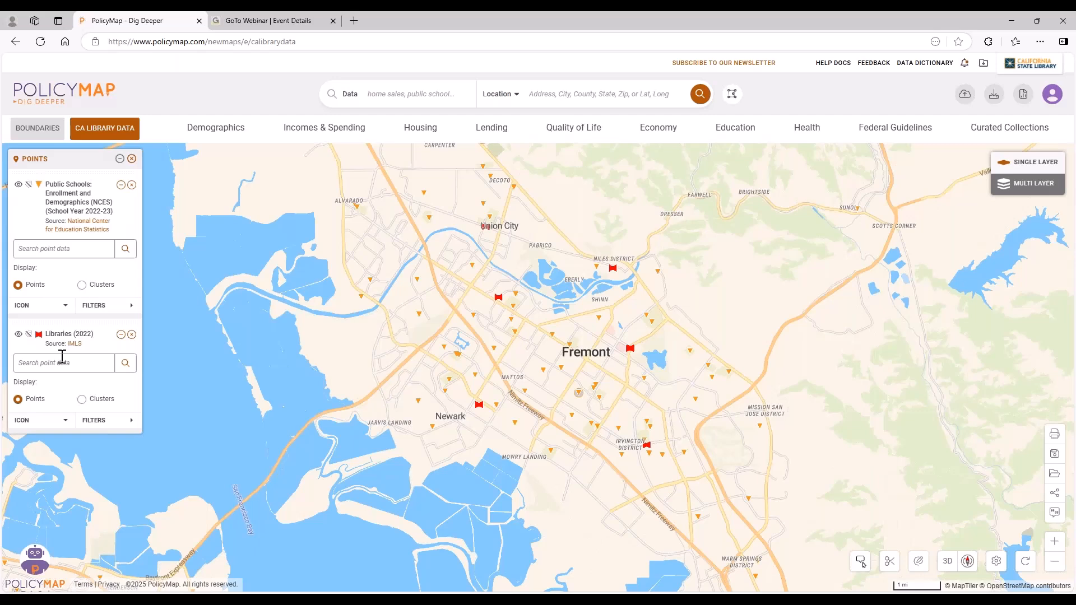
# Style the Public Schools point icons in royal blue at medium size.
pyautogui.click(42, 308)
pyautogui.click(44, 352)
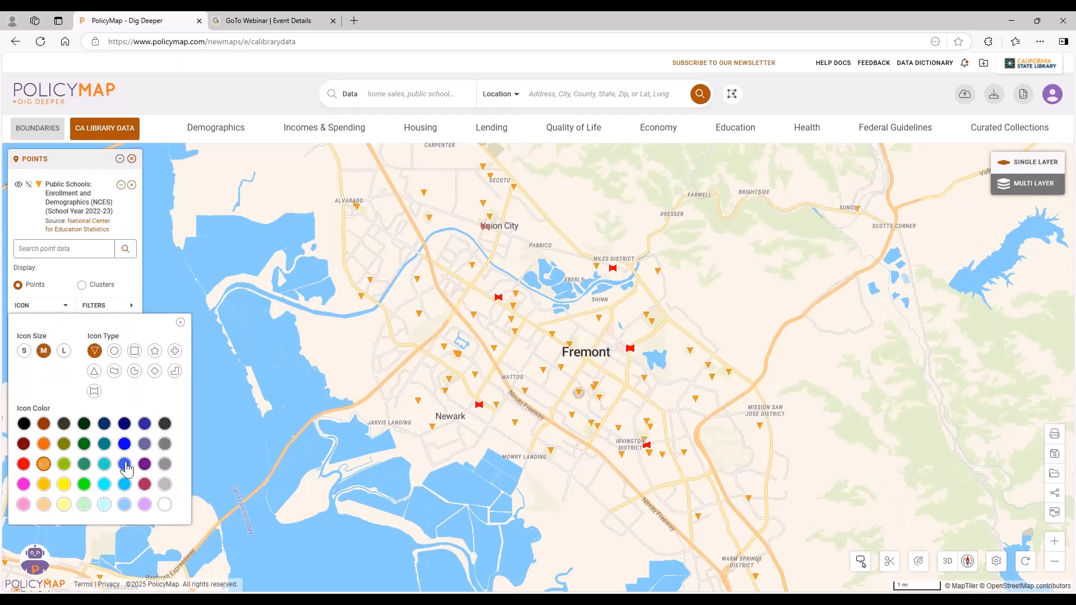
pyautogui.click(124, 444)
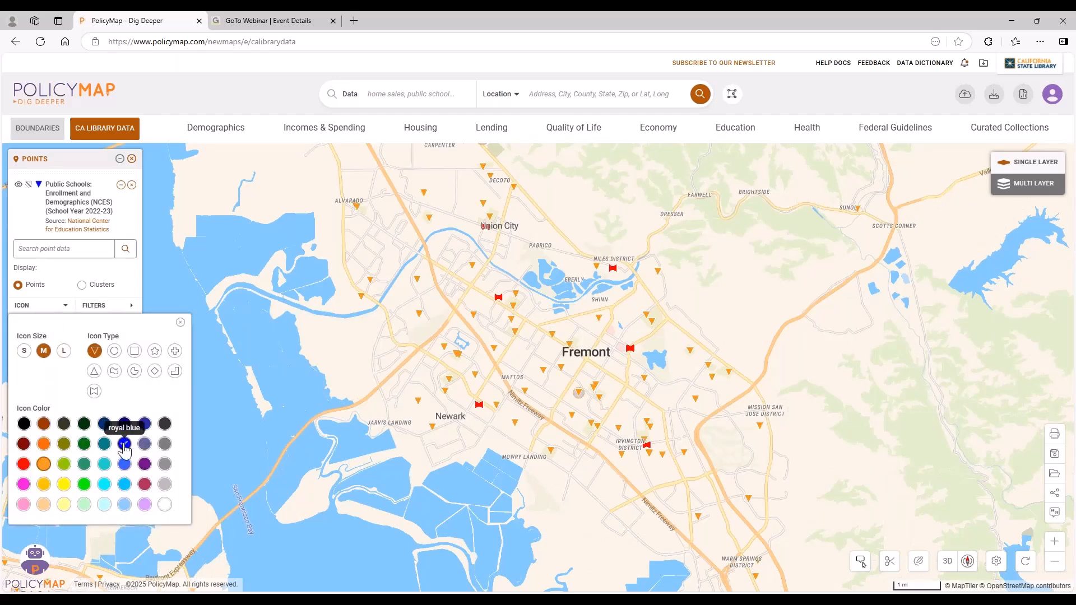
pyautogui.click(180, 323)
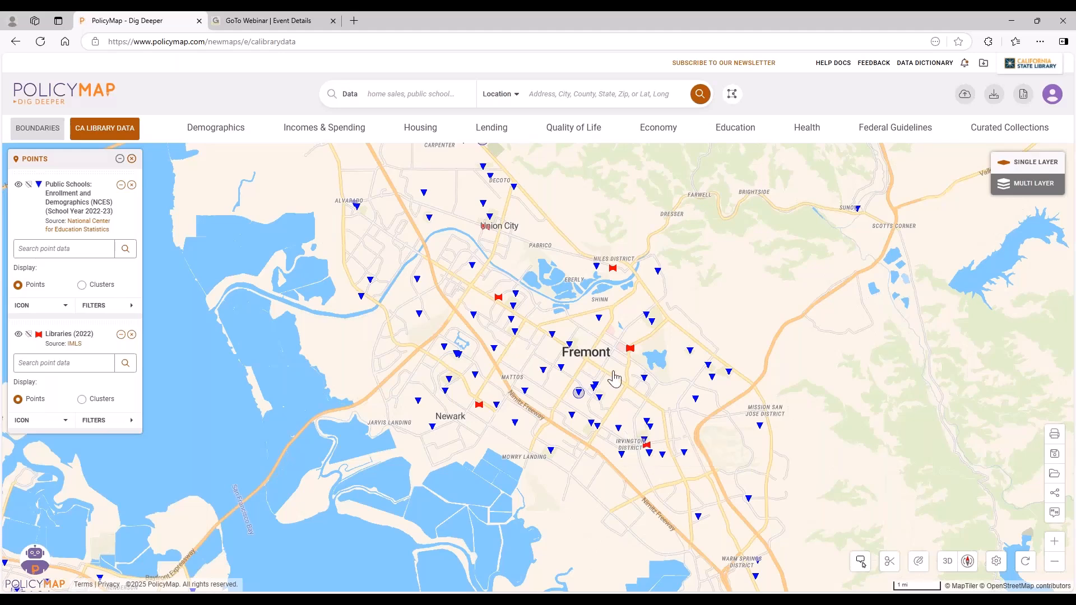
# Inspect the schools near the library northwest of Fremont's center, and remove the Public Schools layer from the map.
pyautogui.scroll(3, 616, 370)
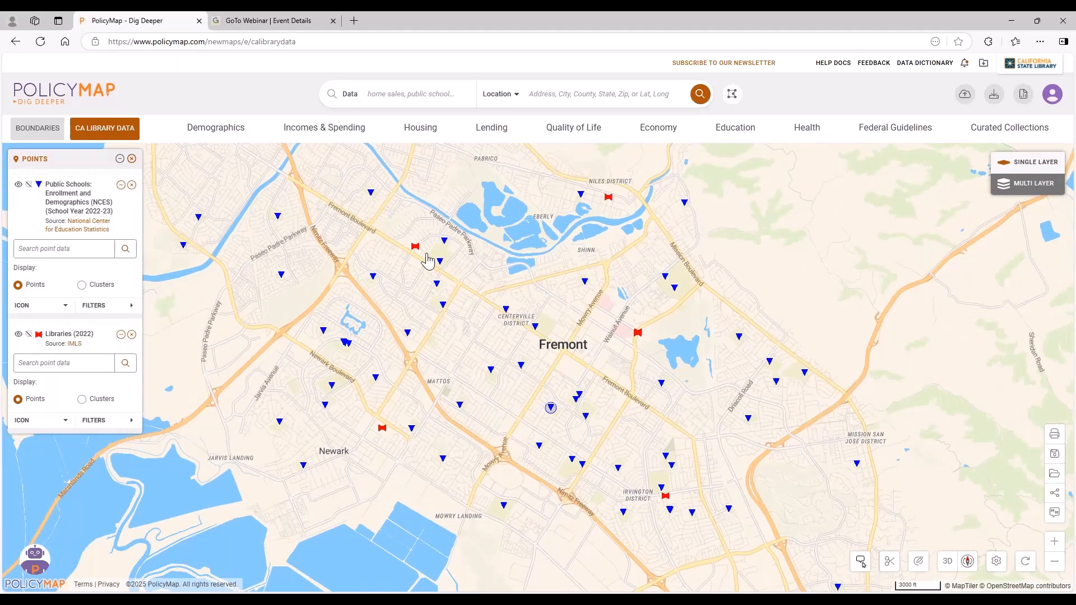
pyautogui.moveTo(417, 247)
pyautogui.moveTo(437, 285)
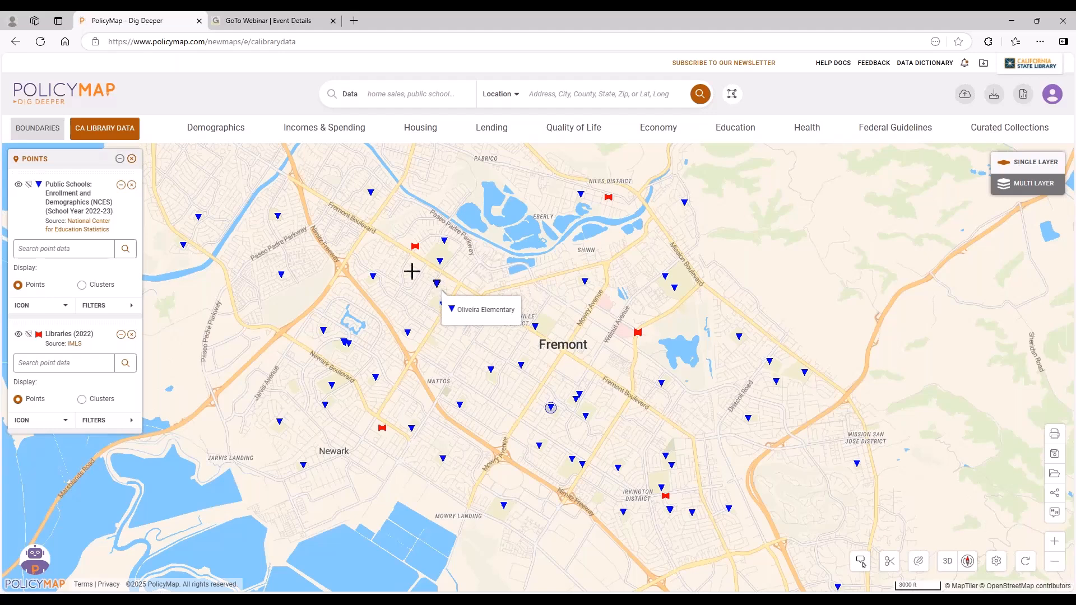
pyautogui.click(132, 185)
pyautogui.scroll(-2, 546, 368)
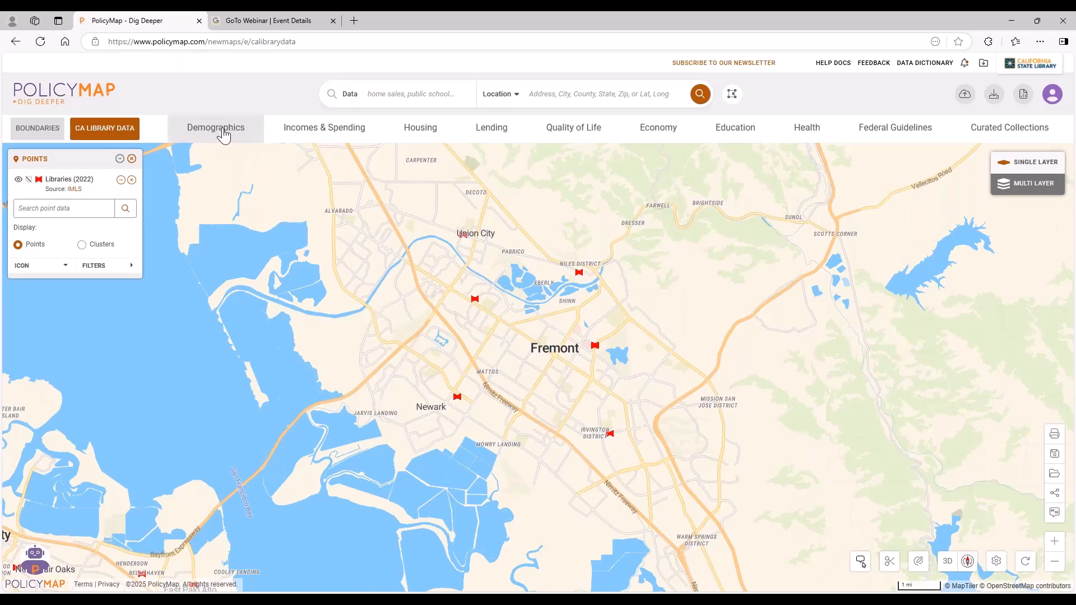
# Browse the age groups available in the Demographics data.
pyautogui.click(226, 134)
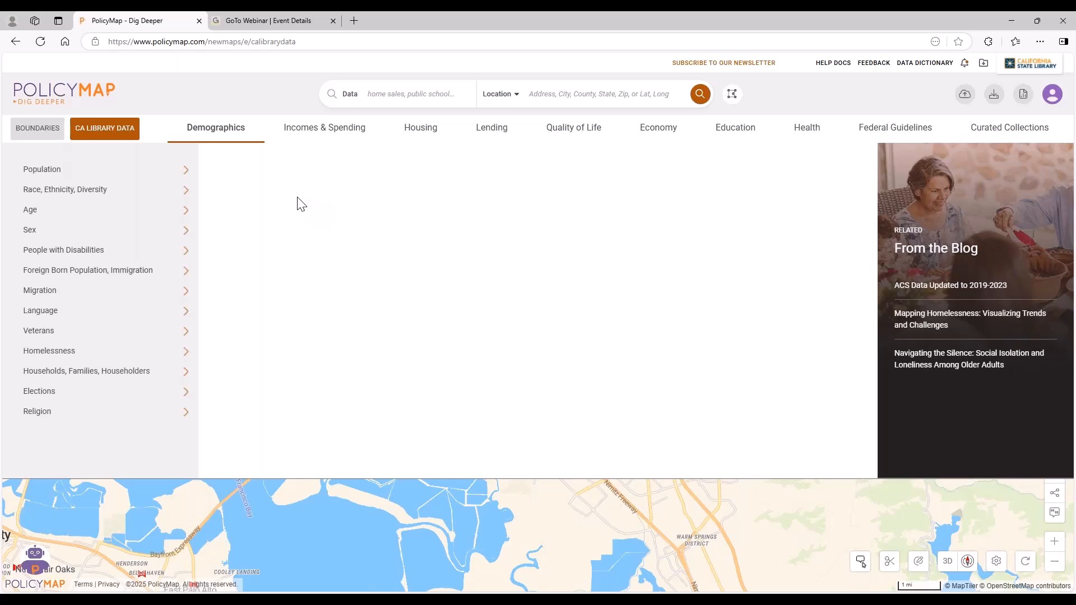
pyautogui.moveTo(98, 218)
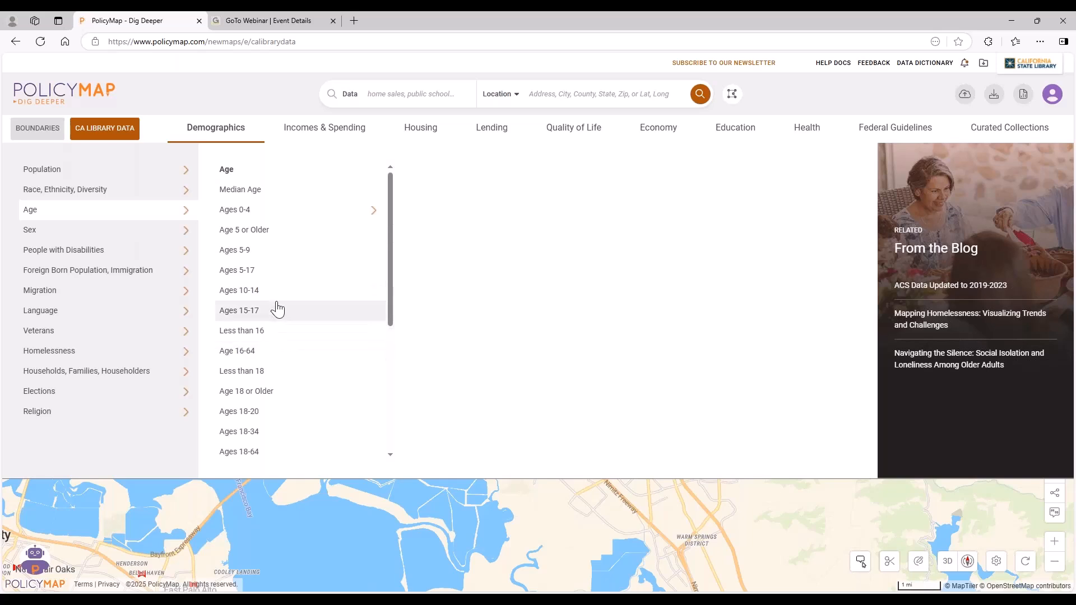
pyautogui.scroll(-1, 296, 354)
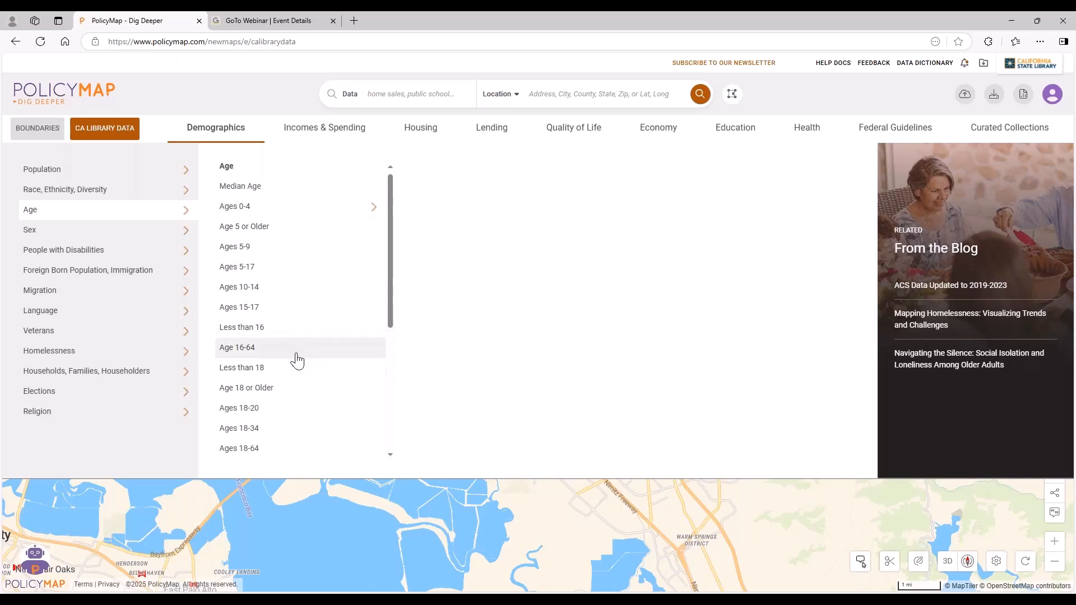
pyautogui.scroll(-4, 298, 359)
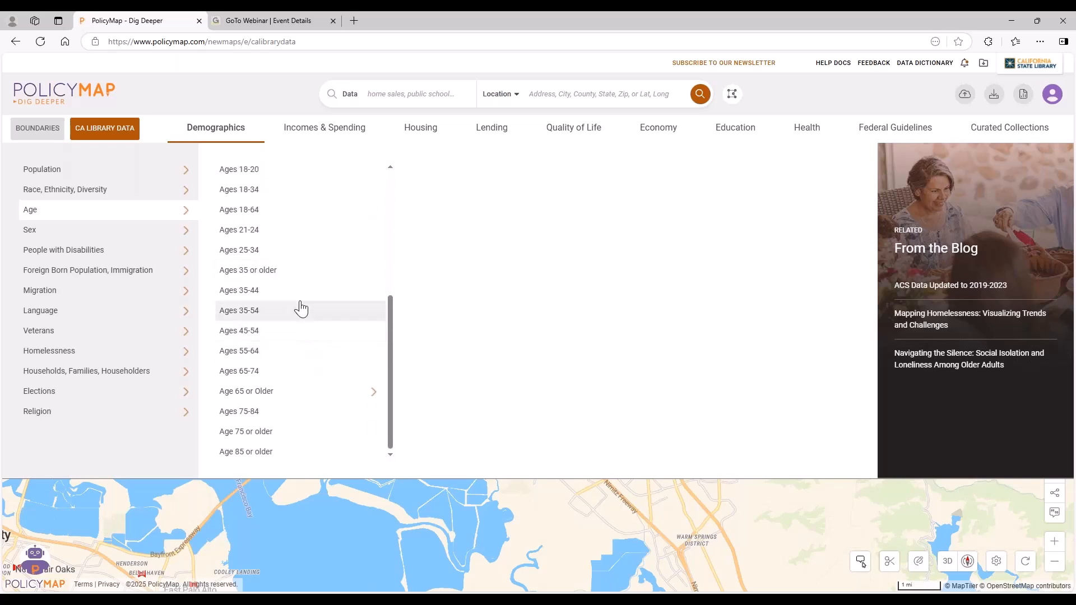
pyautogui.scroll(4, 297, 273)
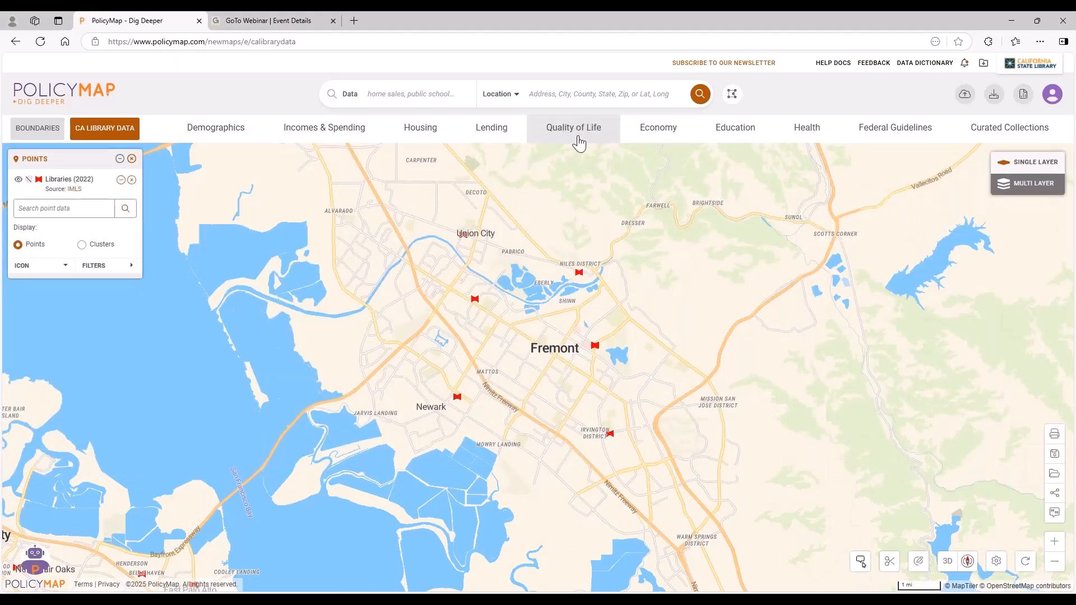
# Browse the point datasets offered under Quality of Life Locations and Education Locations, including Public Schools.
pyautogui.click(582, 134)
pyautogui.moveTo(107, 171)
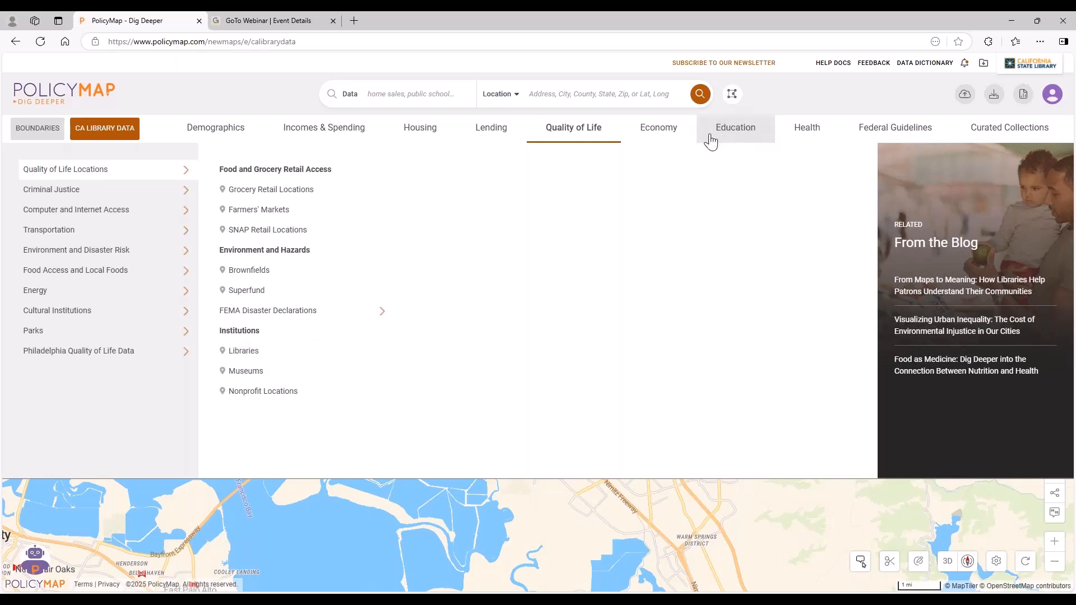
pyautogui.click(737, 136)
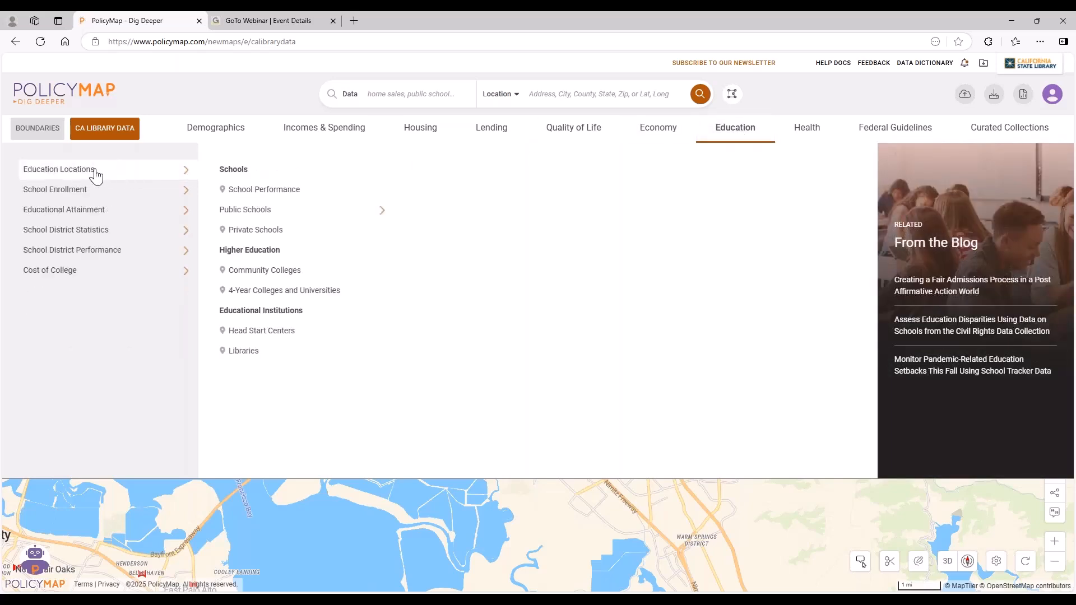
pyautogui.moveTo(277, 218)
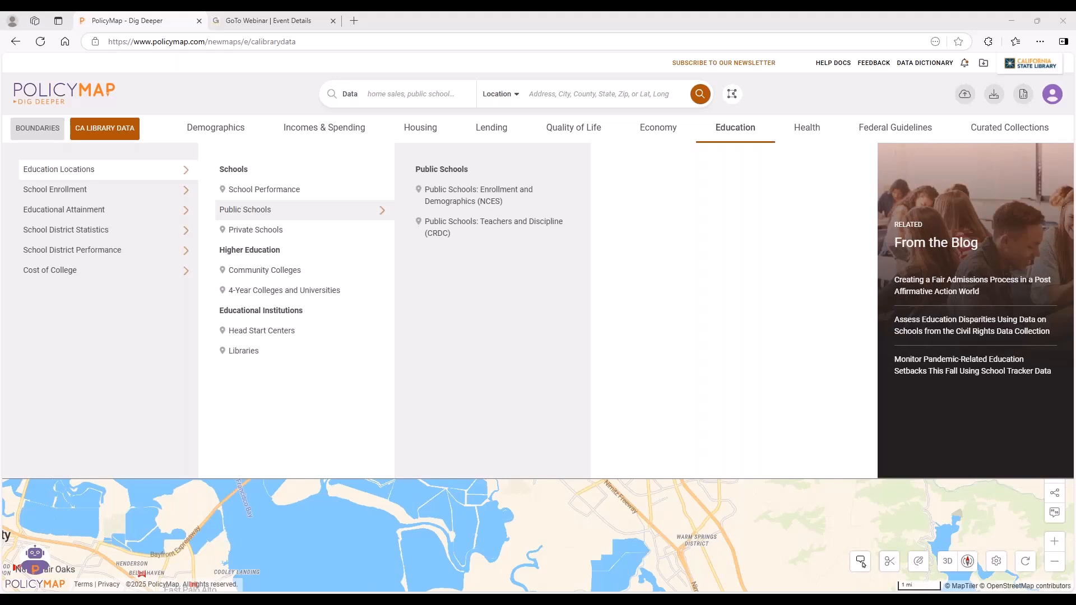
pyautogui.click(575, 138)
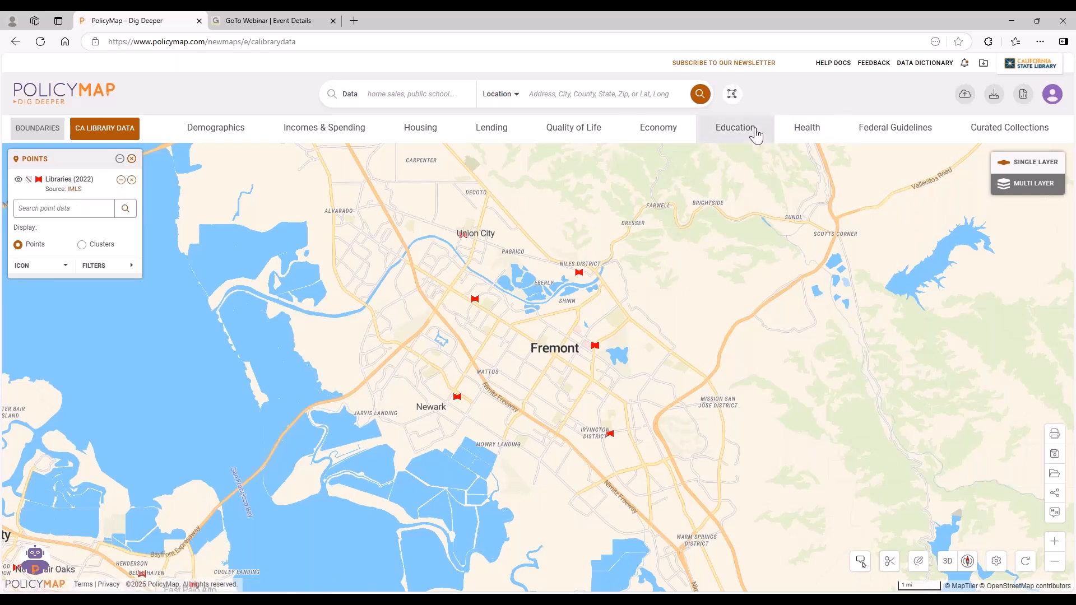
pyautogui.click(755, 132)
pyautogui.click(93, 170)
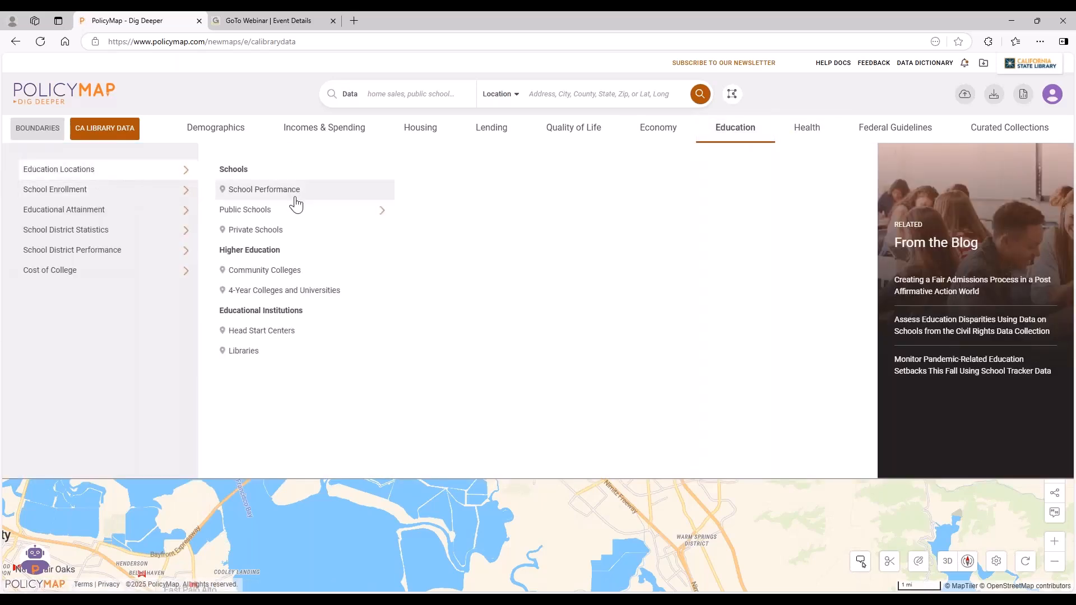
pyautogui.click(318, 211)
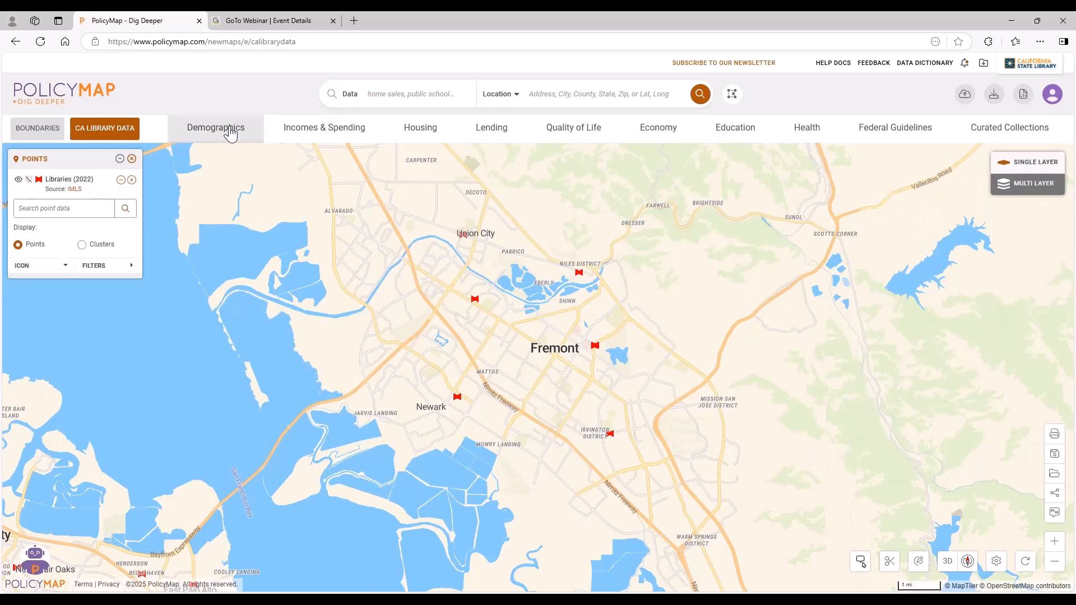
# Browse the Demographics data on people with disabilities by age and sex, and on veterans by disability.
pyautogui.moveTo(230, 134)
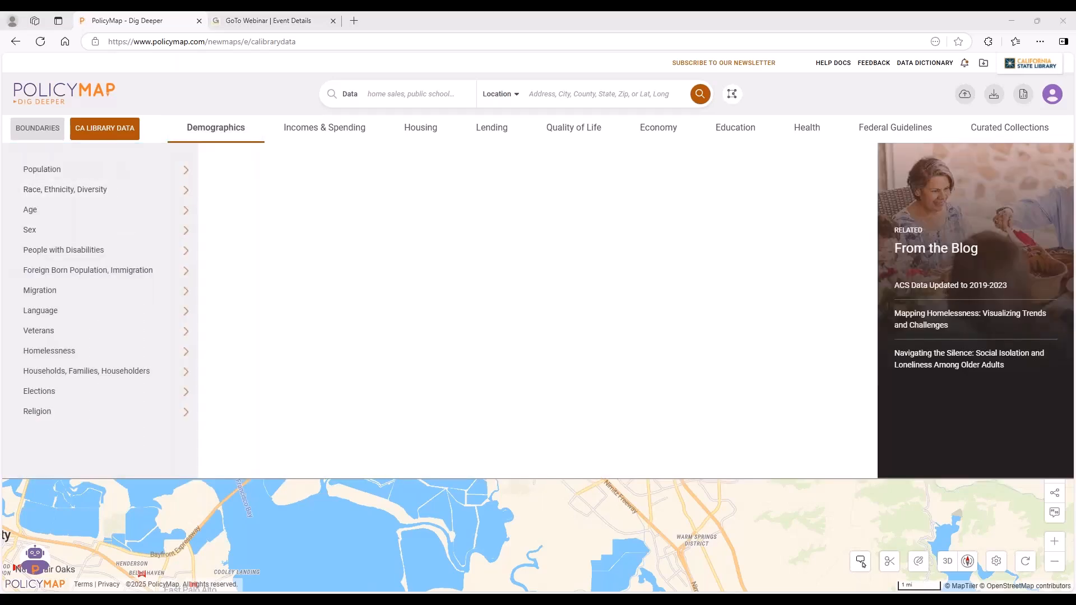
pyautogui.moveTo(185, 233)
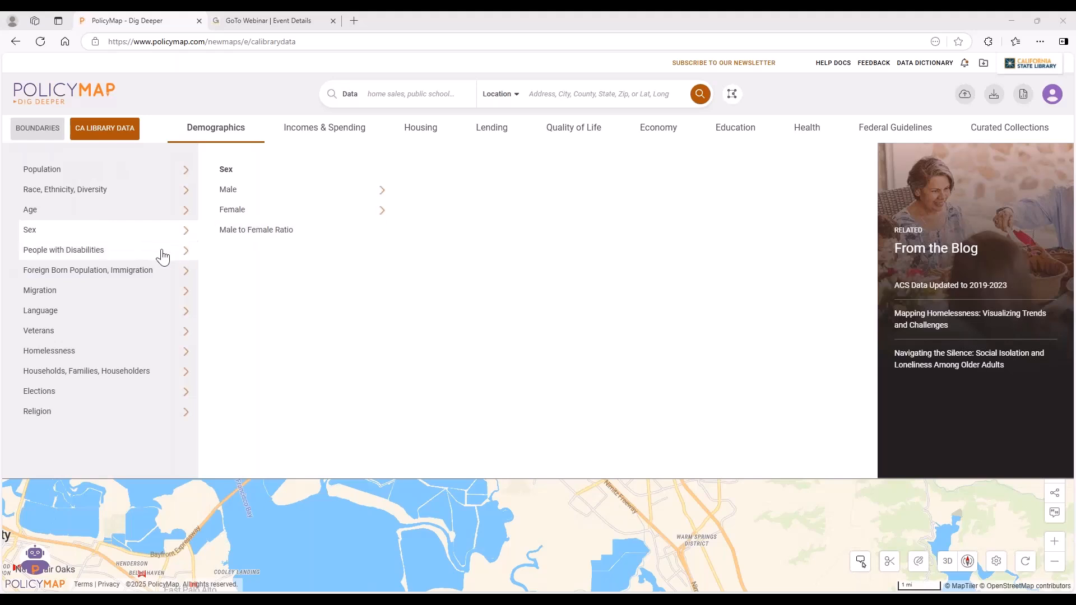
pyautogui.moveTo(163, 256)
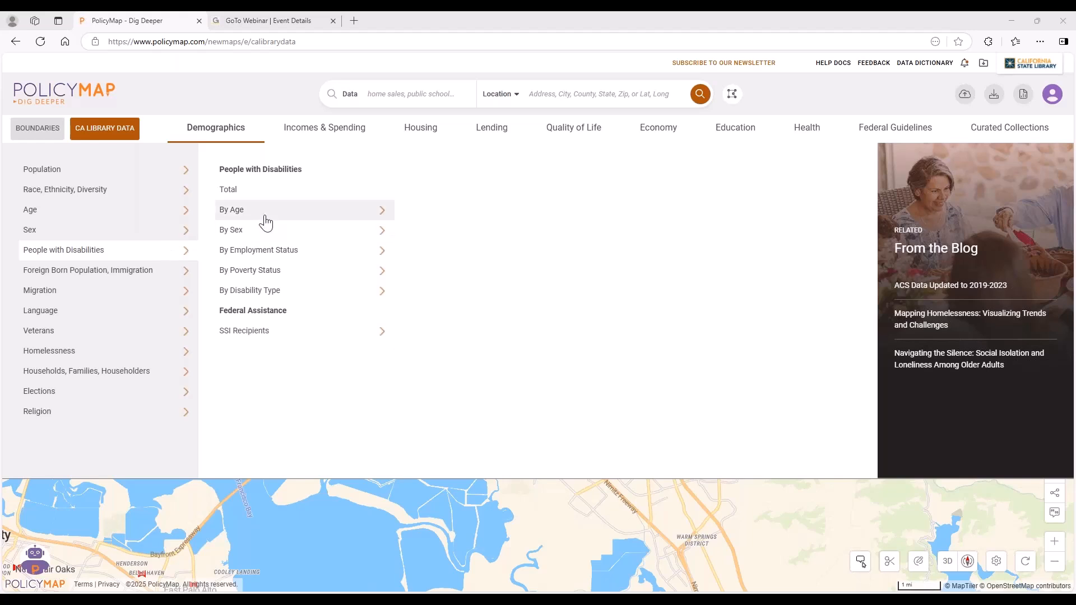
pyautogui.moveTo(295, 217)
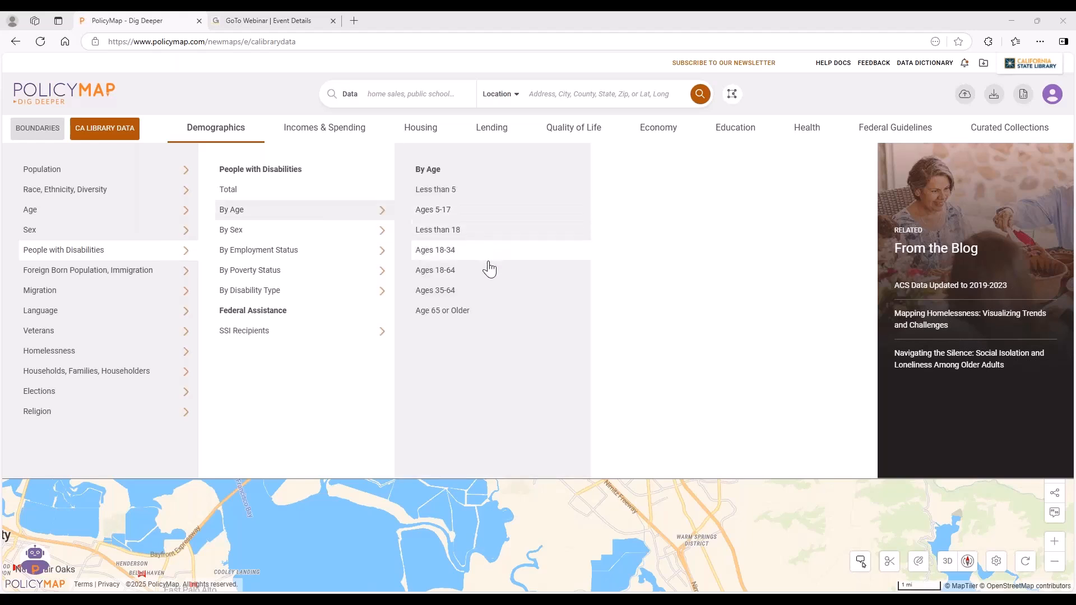
pyautogui.moveTo(353, 233)
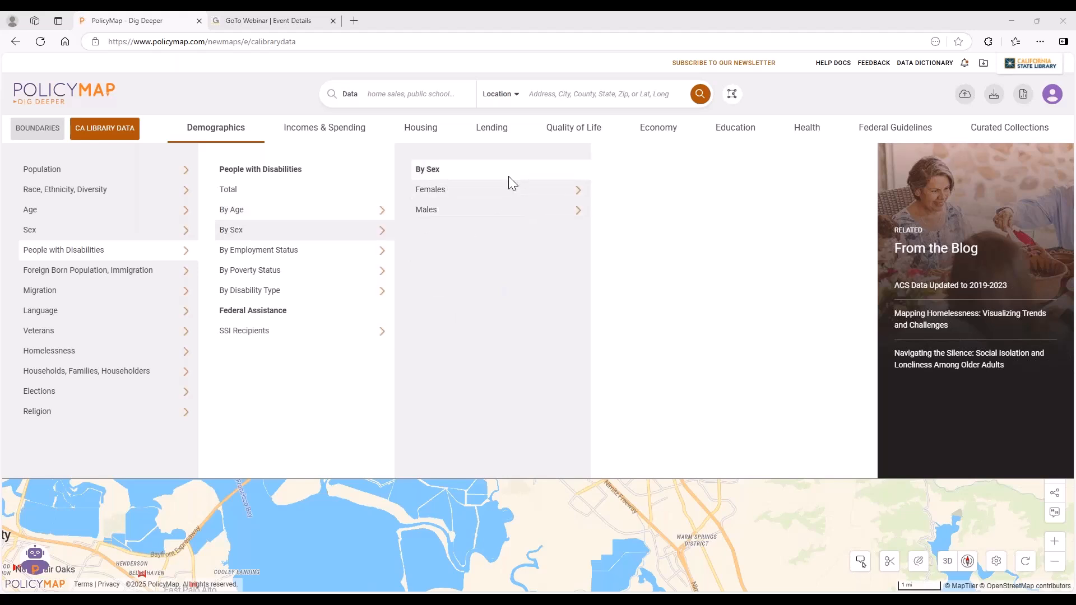
pyautogui.moveTo(508, 196)
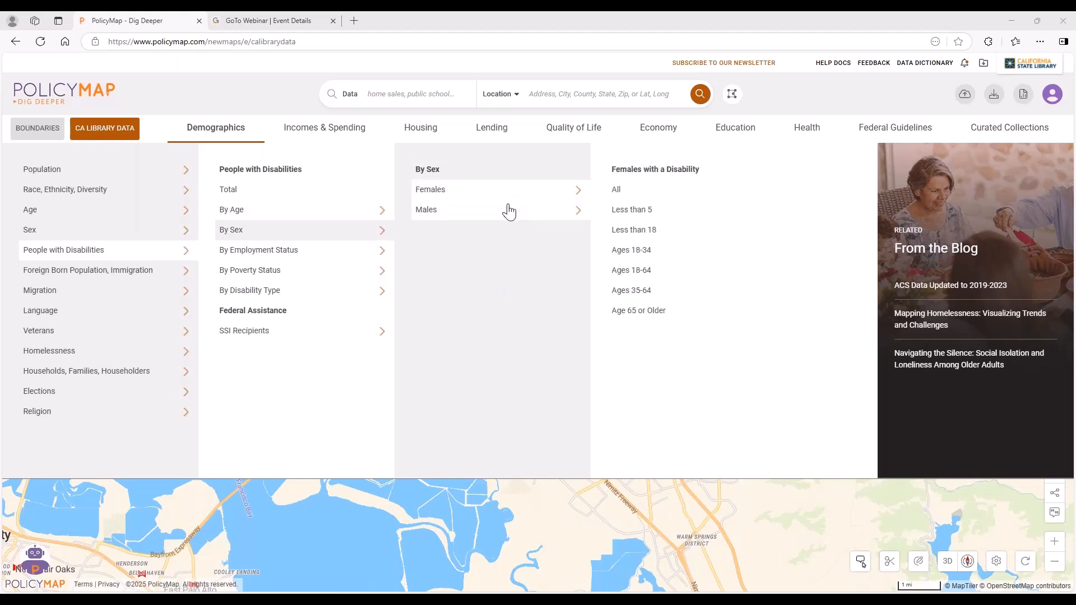
pyautogui.moveTo(64, 338)
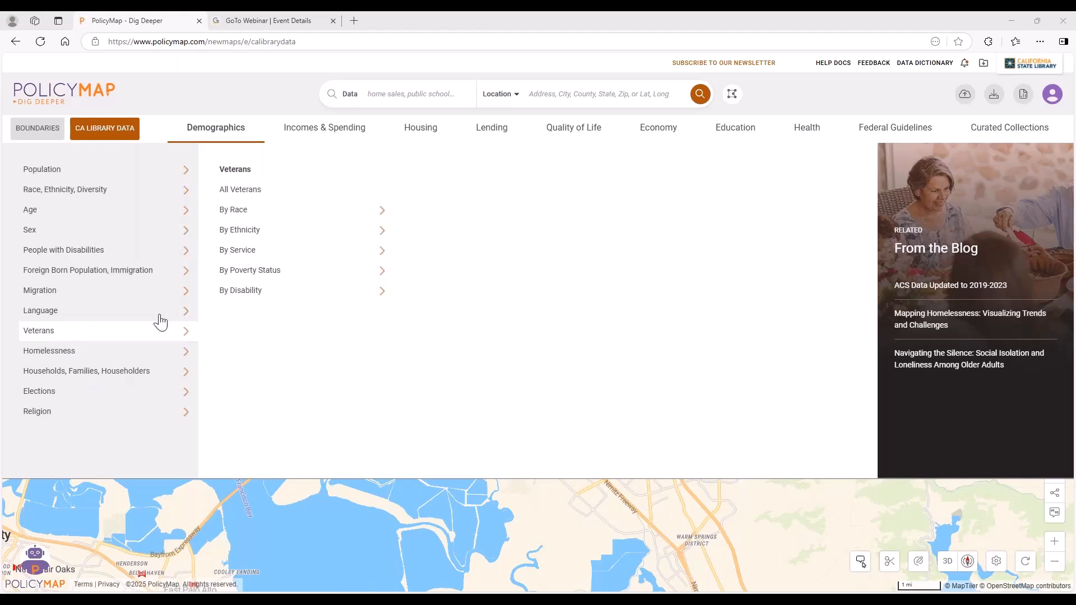
pyautogui.moveTo(269, 283)
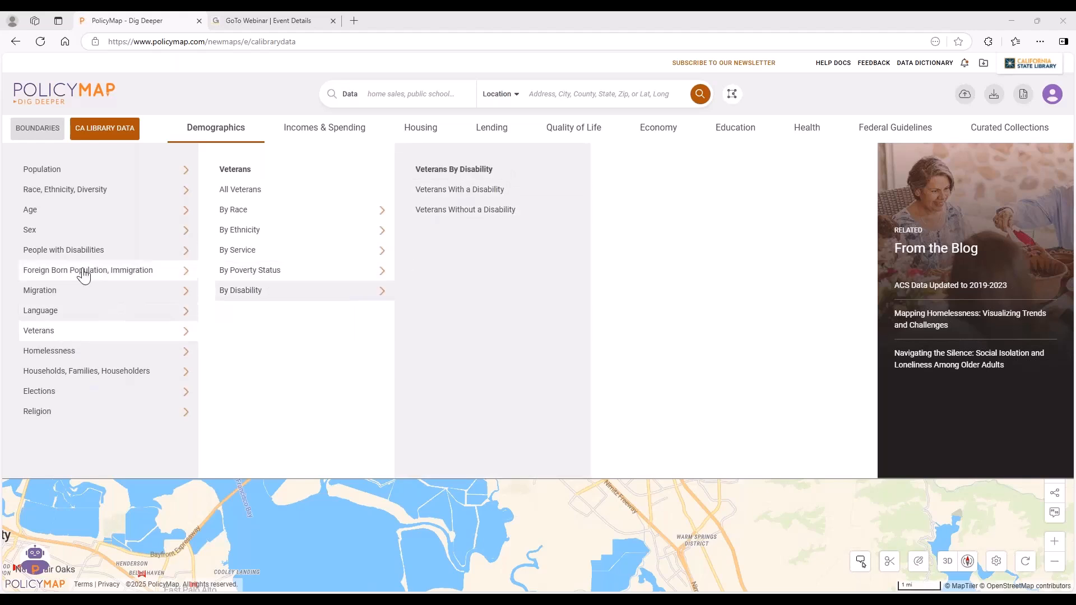
# Shade the map by the percent of people with a vision difficulty and examine the tracts from Fremont to Palo Alto.
pyautogui.moveTo(68, 253)
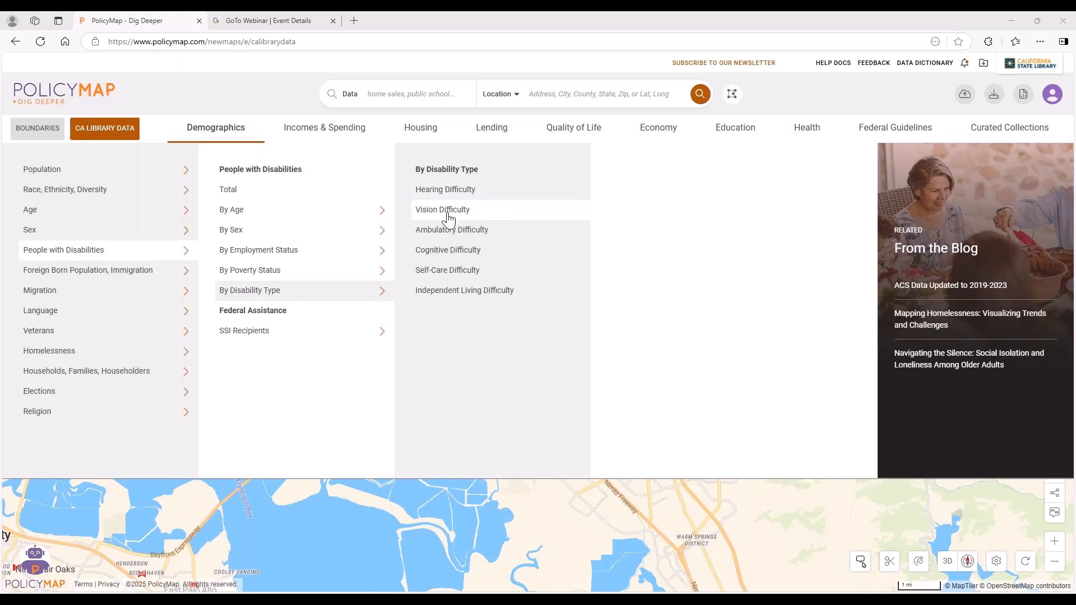
pyautogui.click(469, 216)
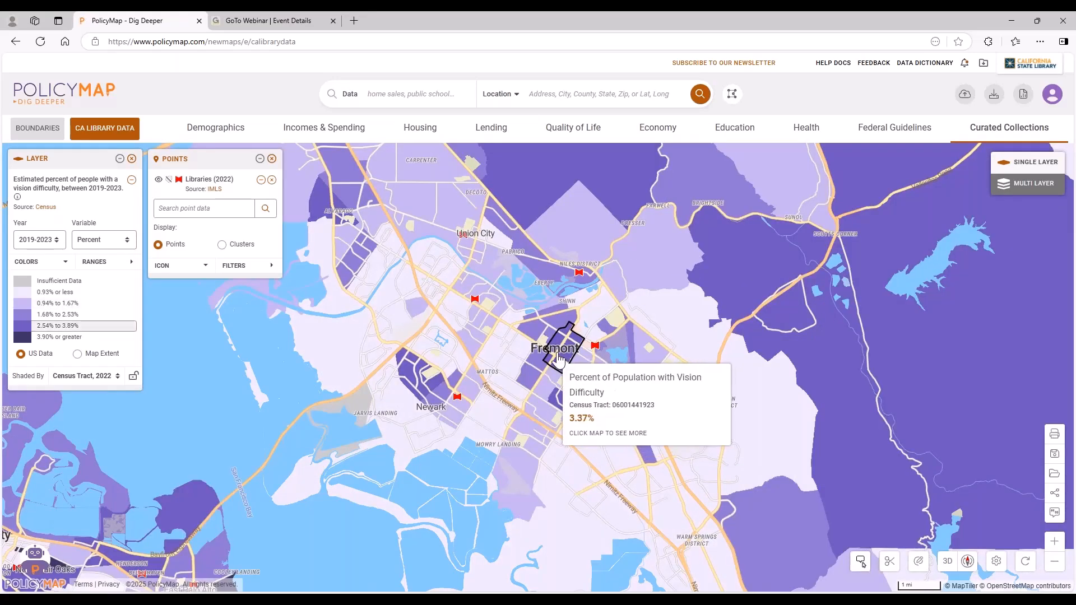
pyautogui.scroll(-2, 558, 349)
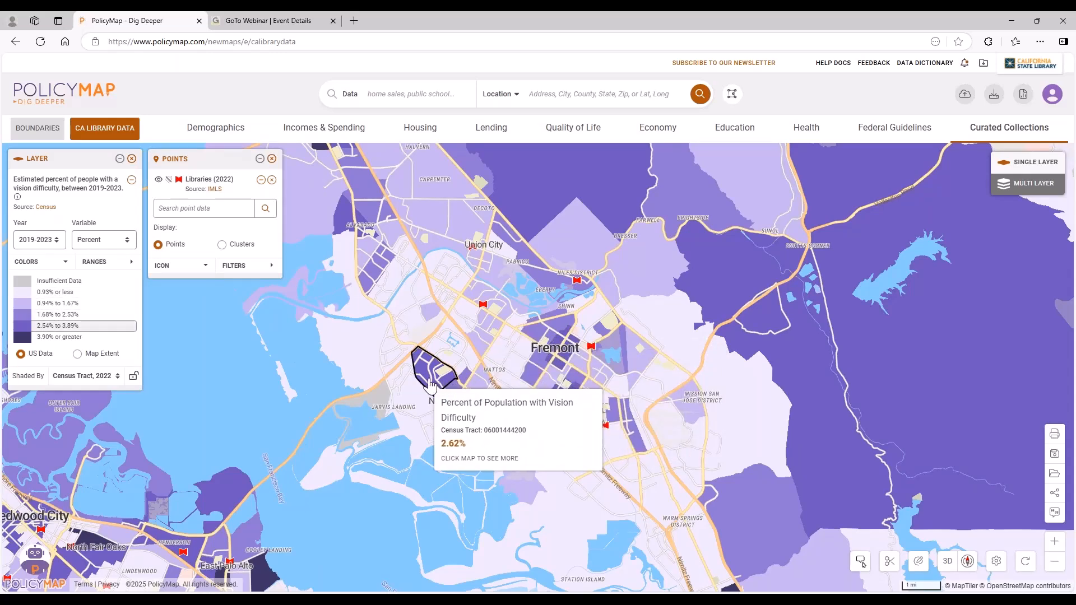
pyautogui.moveTo(341, 475); pyautogui.dragTo(631, 264)
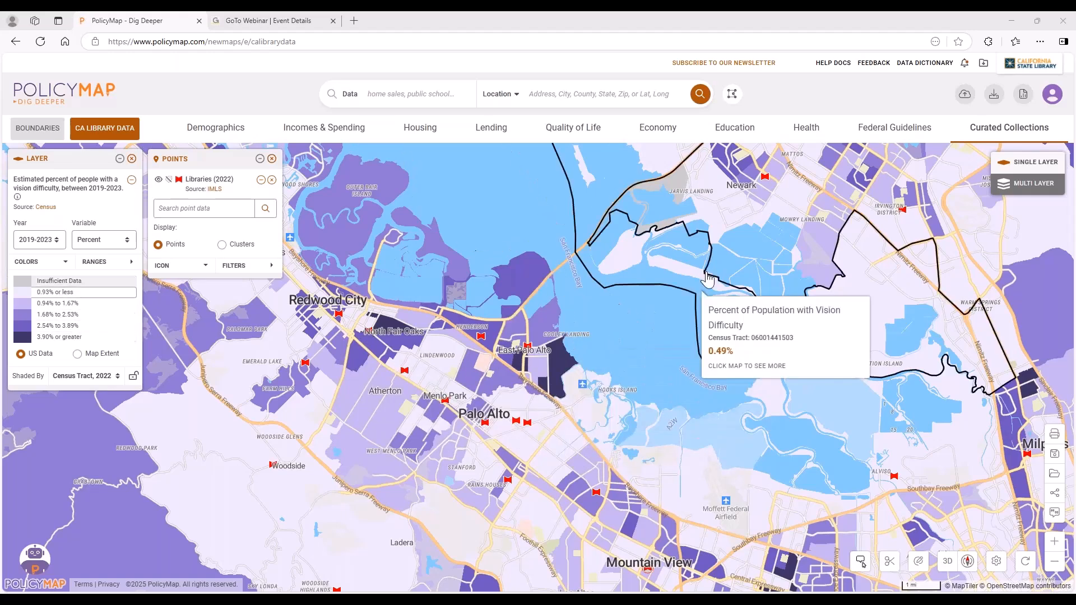
pyautogui.moveTo(723, 267); pyautogui.dragTo(642, 371)
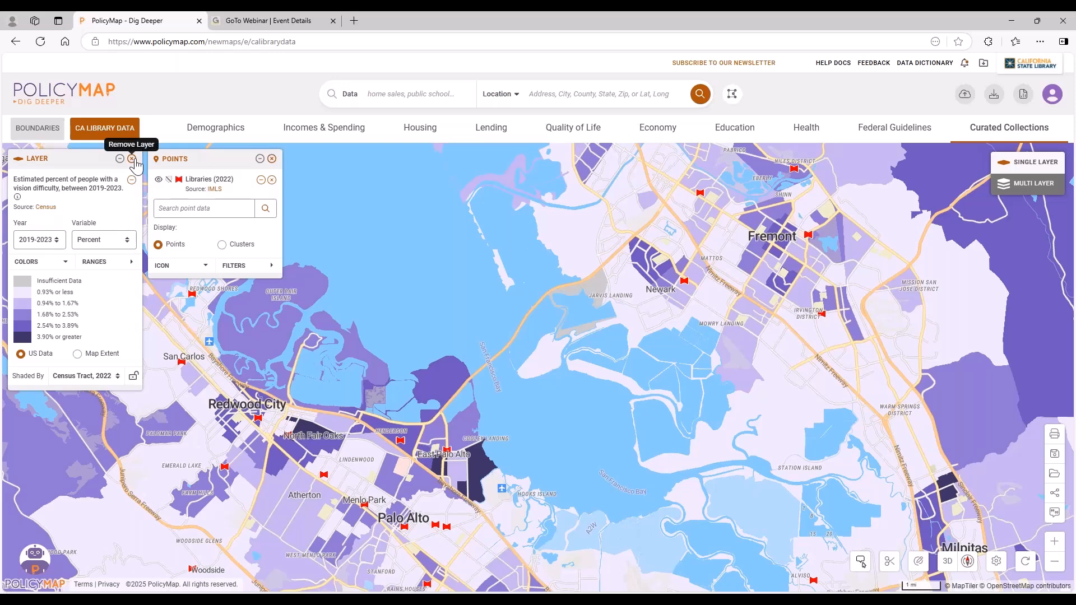
# Remove the vision difficulty layer from the map and browse the poverty-by-age data for people under Incomes & Spending.
pyautogui.click(132, 159)
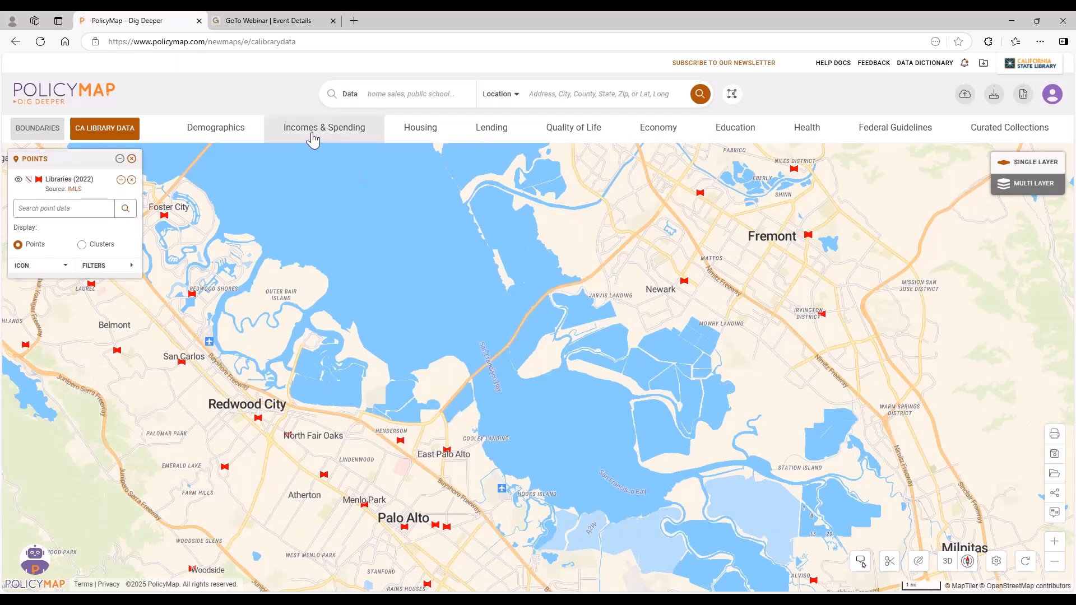
pyautogui.moveTo(312, 136)
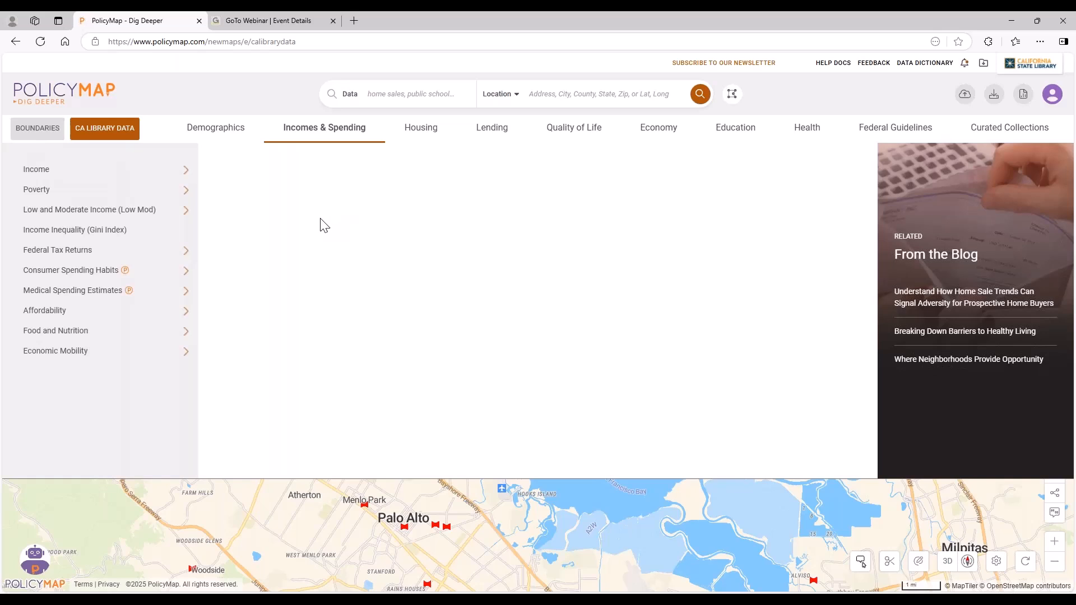
pyautogui.moveTo(112, 195)
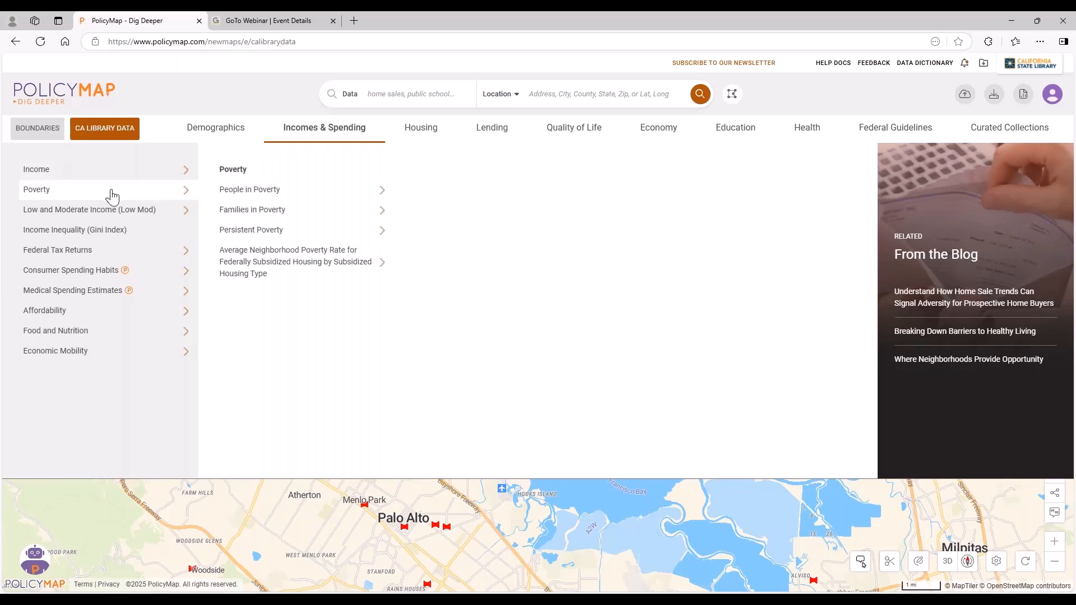
pyautogui.moveTo(274, 191)
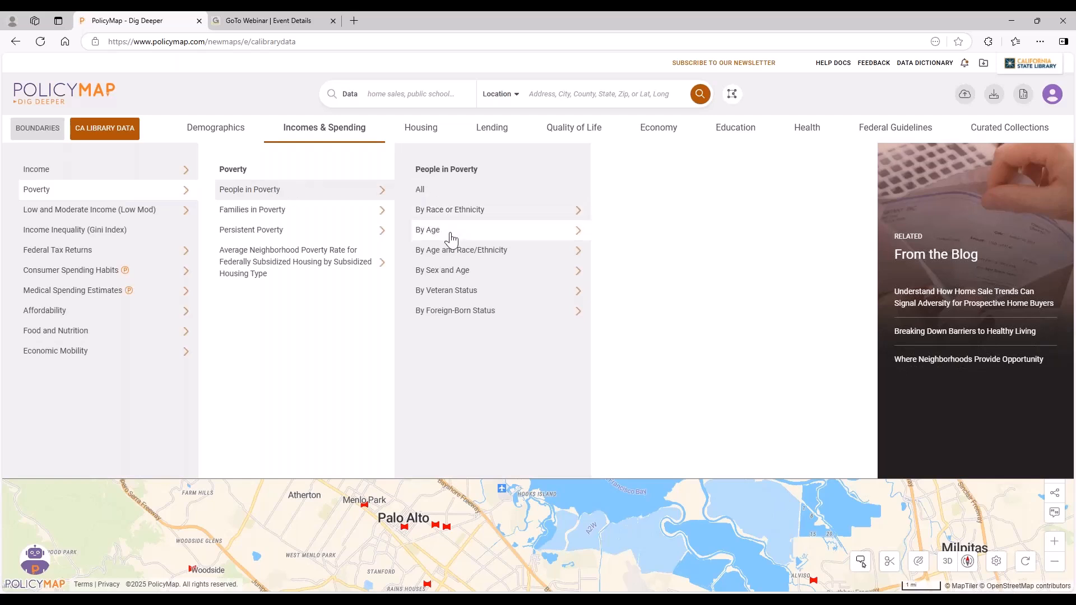
pyautogui.moveTo(503, 240)
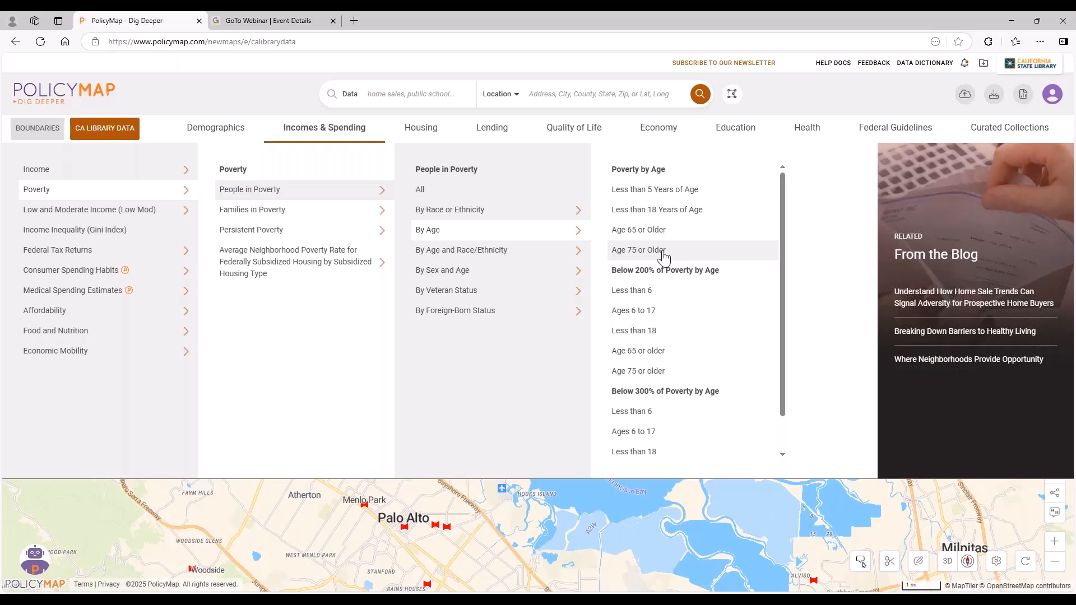
# Map the Housing data for Hispanic or Latino renters whose housing costs are greater than 50% of income.
pyautogui.click(436, 139)
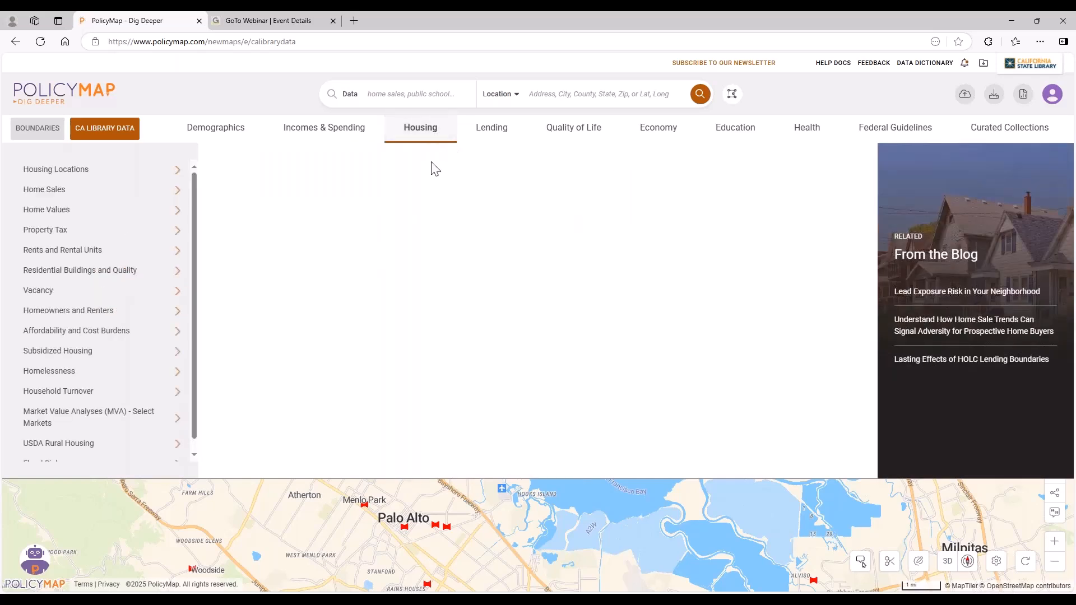
pyautogui.click(123, 314)
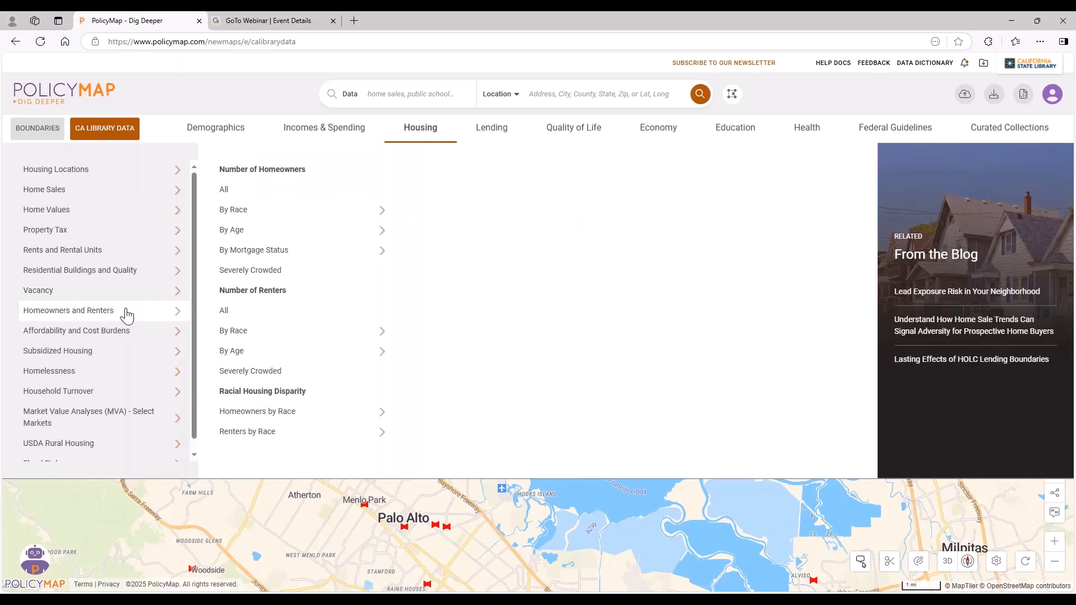
pyautogui.click(160, 331)
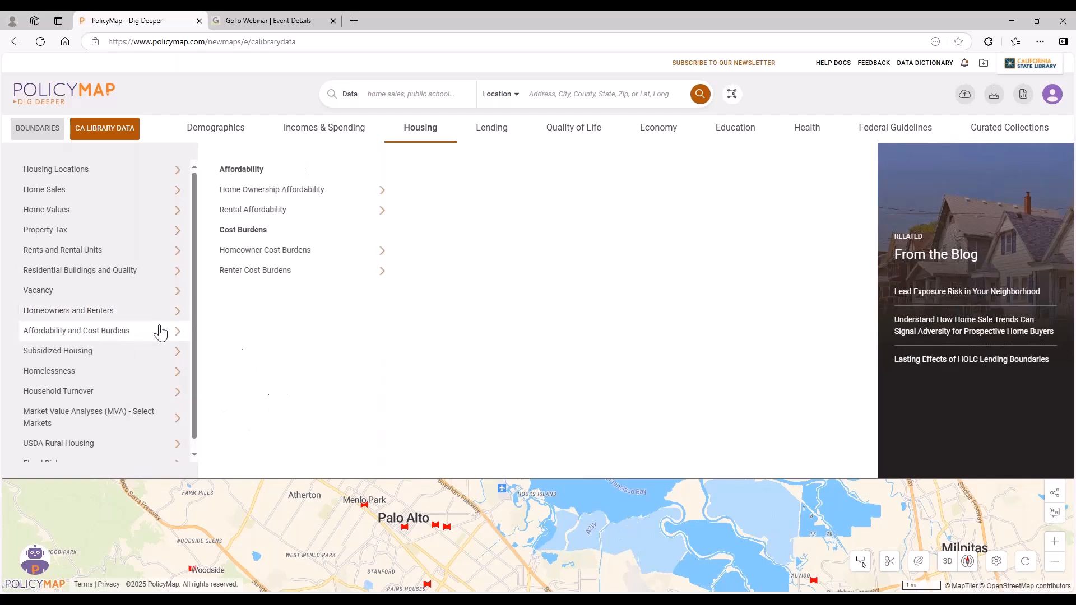
pyautogui.click(297, 210)
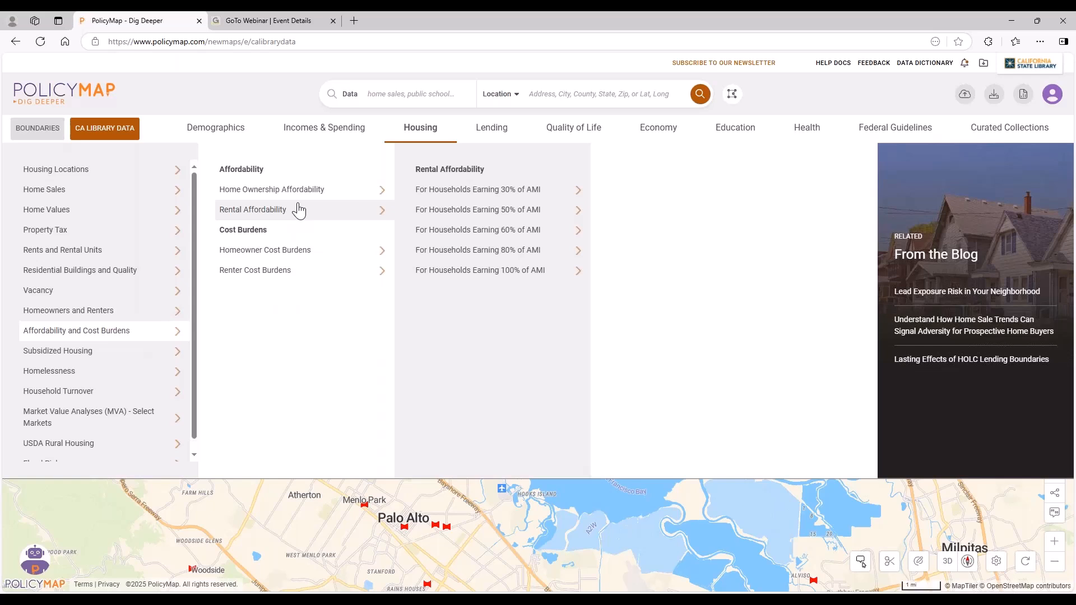
pyautogui.click(286, 262)
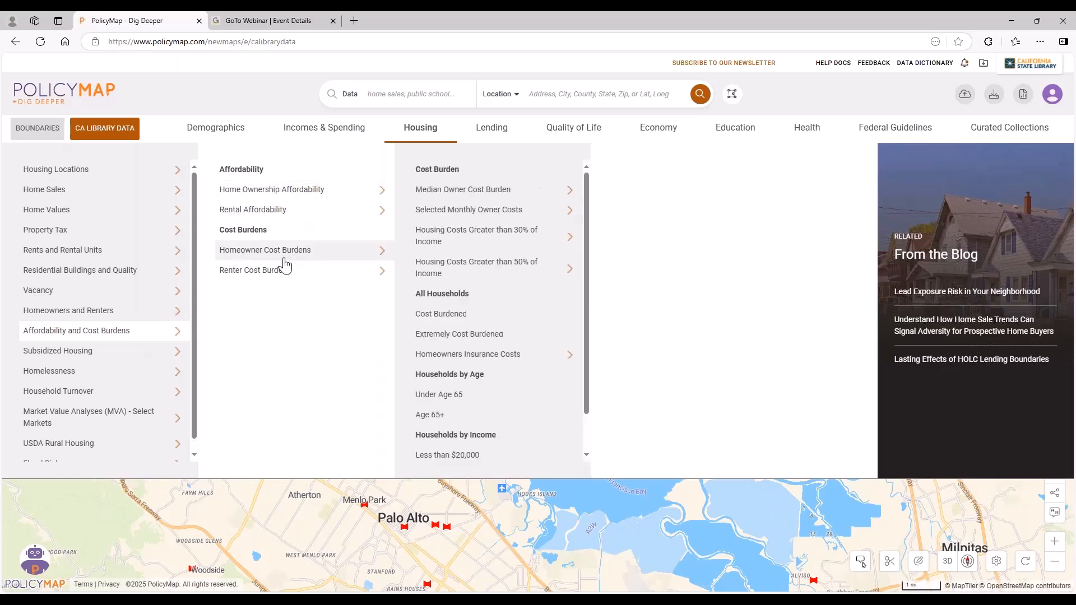
pyautogui.click(289, 273)
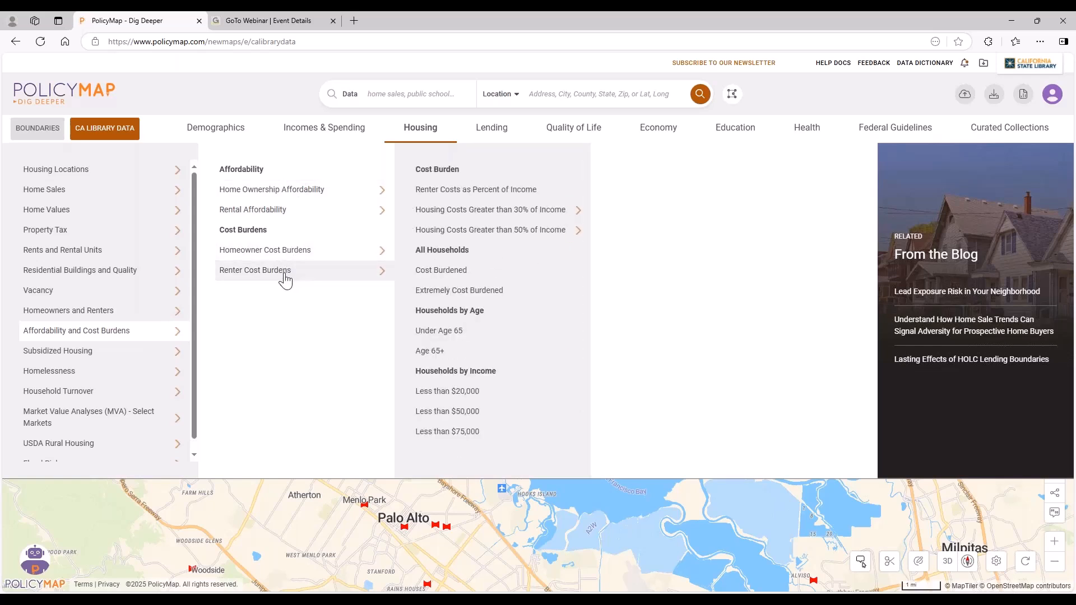
pyautogui.click(483, 237)
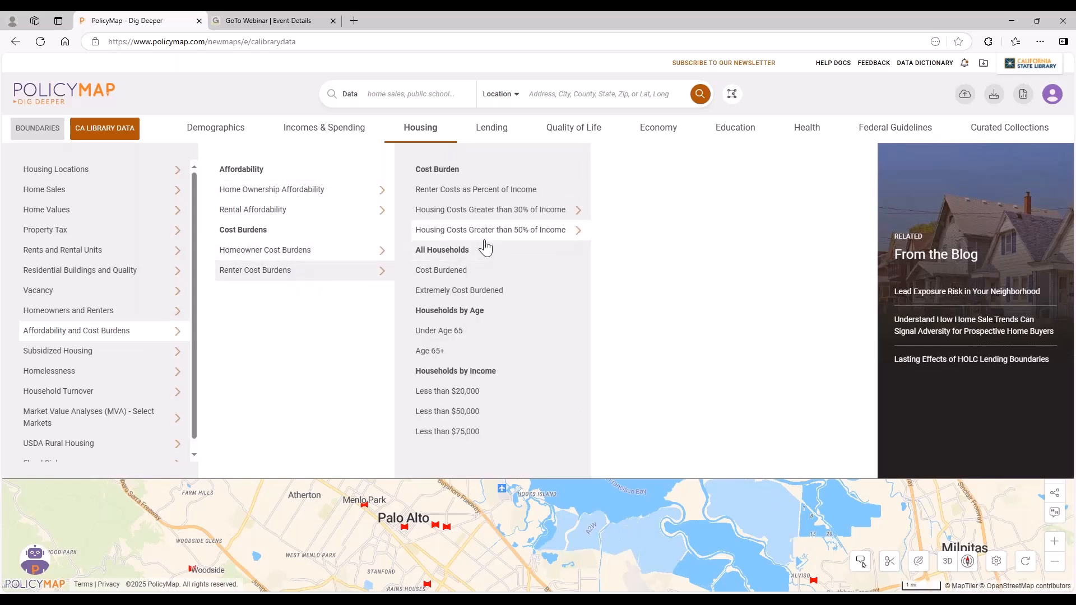
pyautogui.click(514, 221)
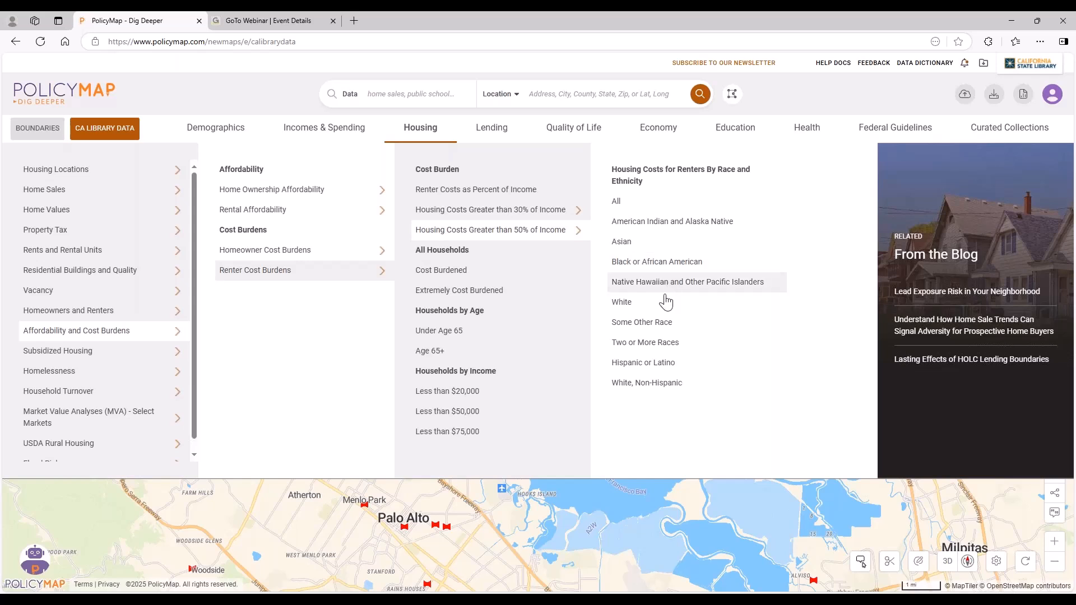
pyautogui.click(644, 363)
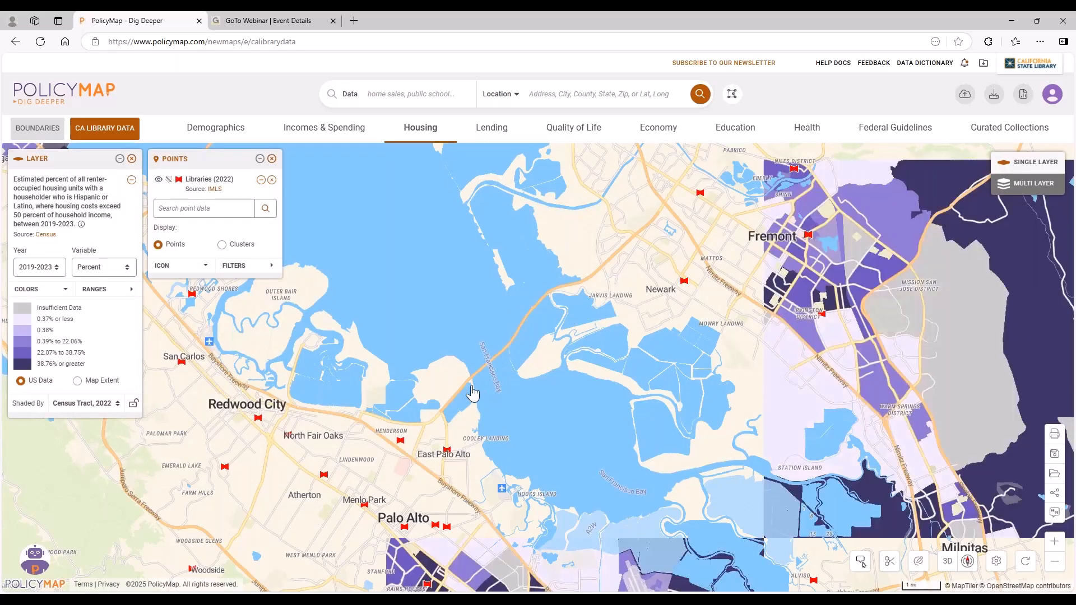
# Inspect the renter cost burden tracts around Redwood City, Woodside and Palo Alto, and remove that layer from the map.
pyautogui.moveTo(480, 389); pyautogui.dragTo(599, 297)
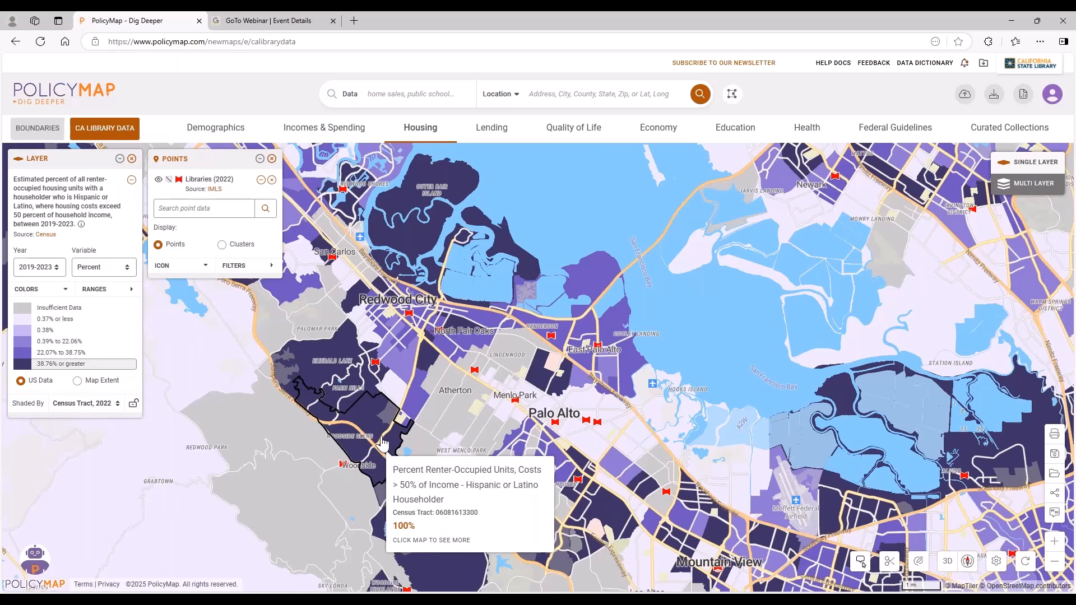
pyautogui.moveTo(383, 442); pyautogui.dragTo(383, 381)
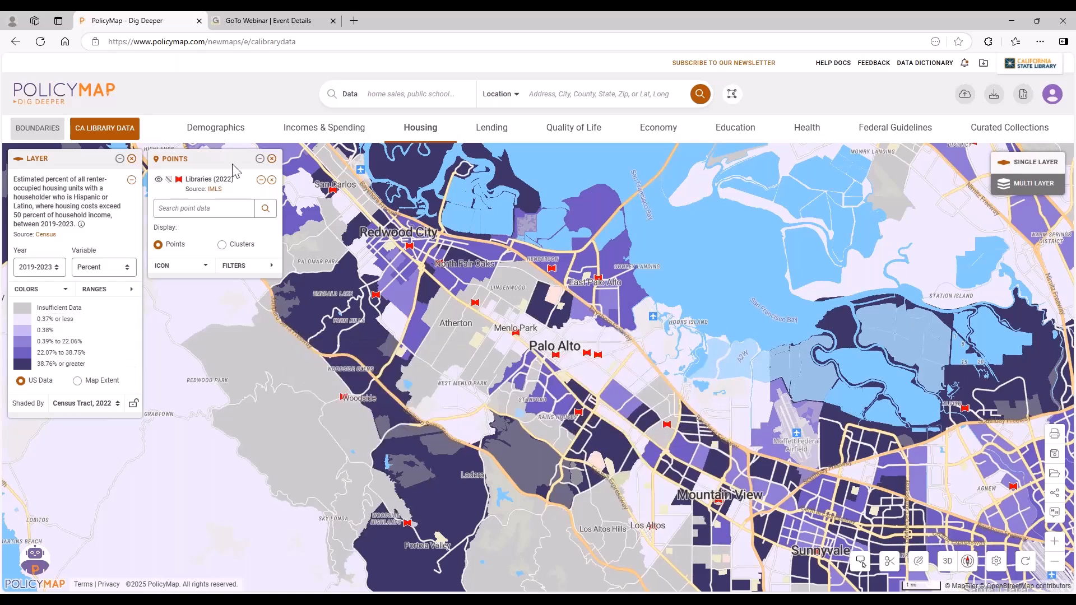
pyautogui.click(131, 158)
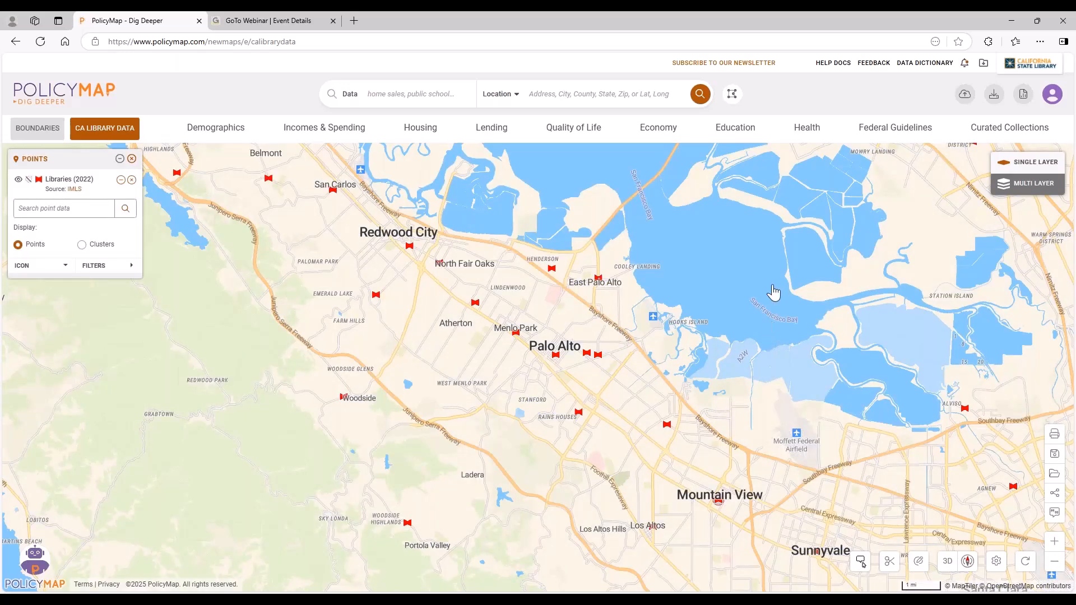
# Map the Education data for Black or African American people with a high school diploma or more and examine the tracts around Palo Alto.
pyautogui.click(750, 136)
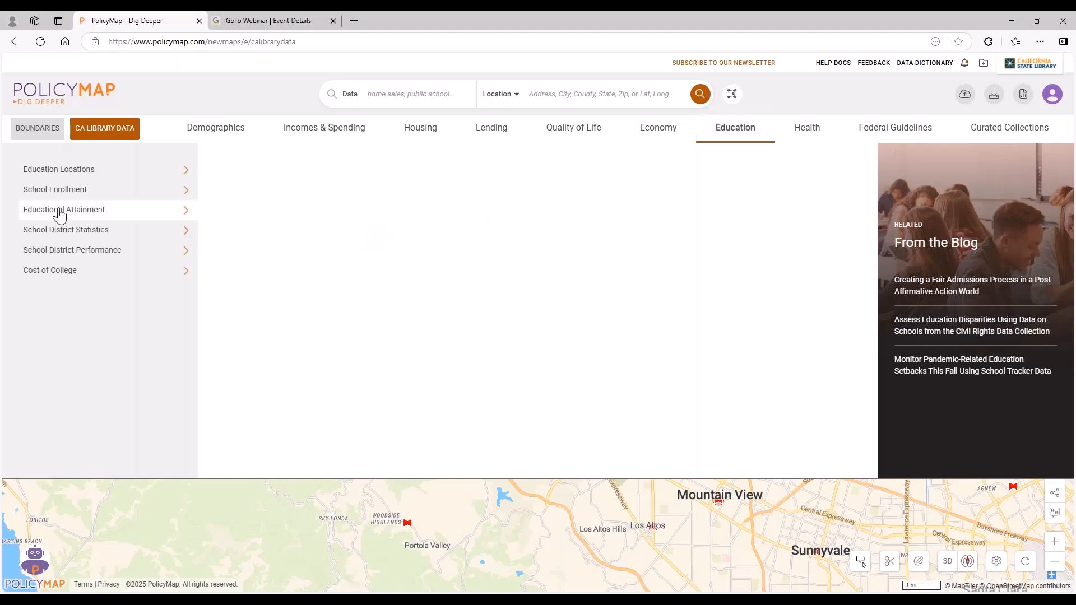
pyautogui.moveTo(54, 213)
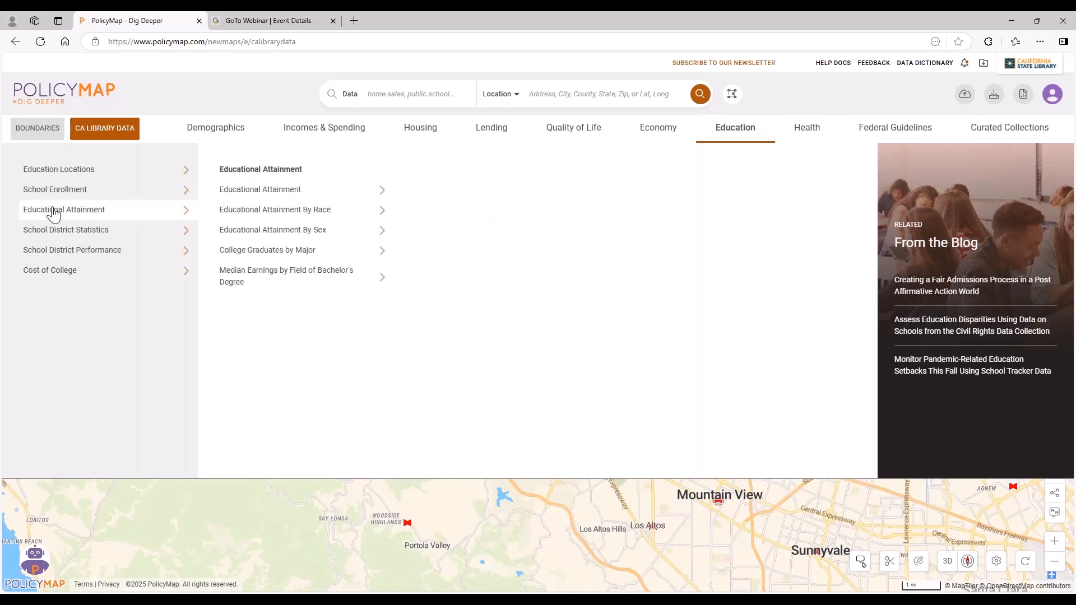
pyautogui.moveTo(261, 216)
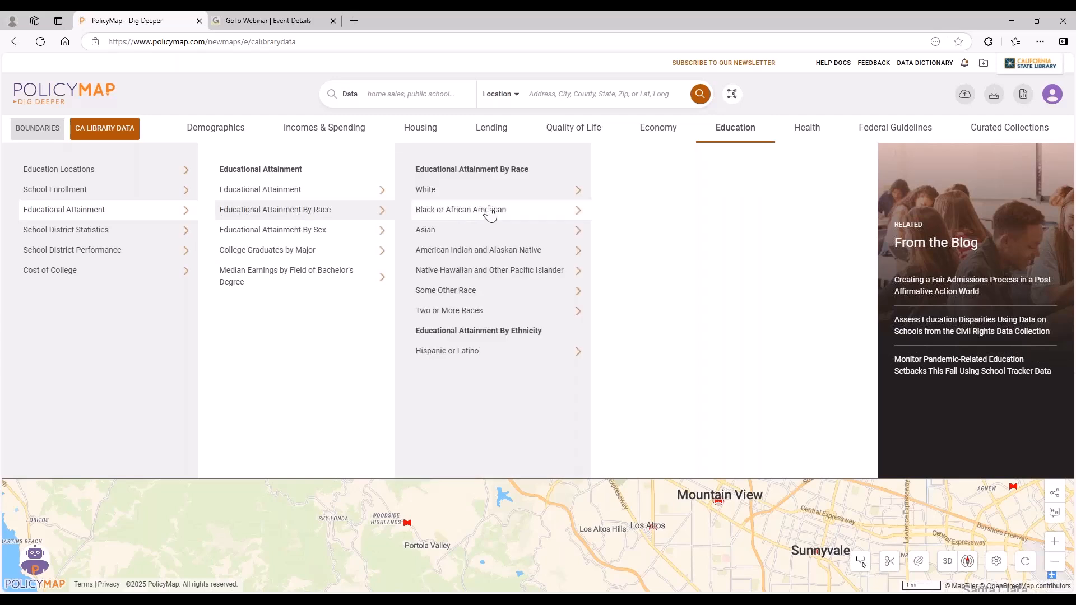
pyautogui.moveTo(490, 213)
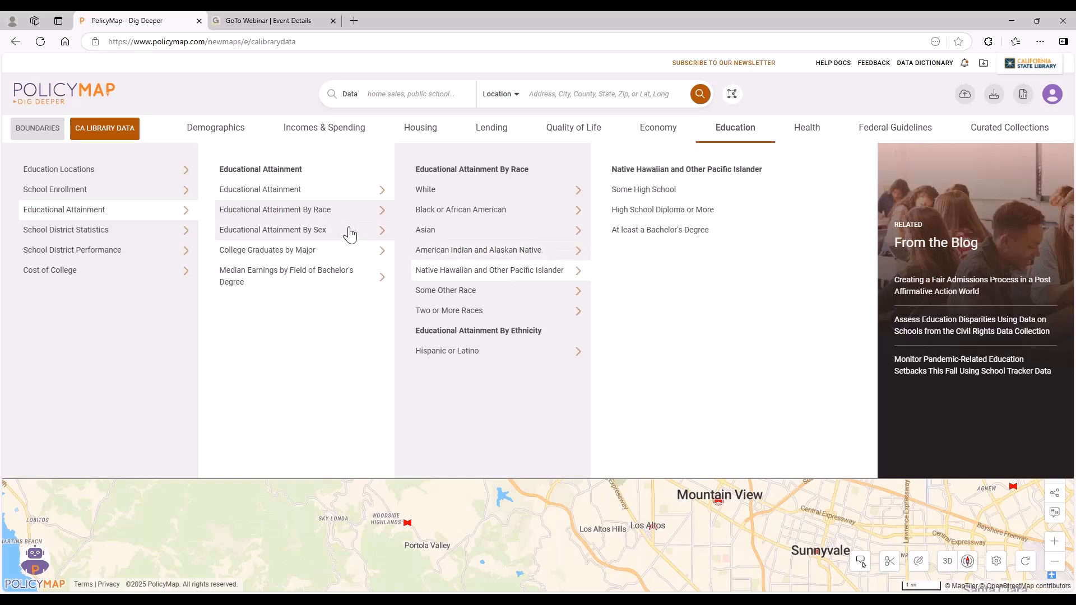
pyautogui.moveTo(317, 226)
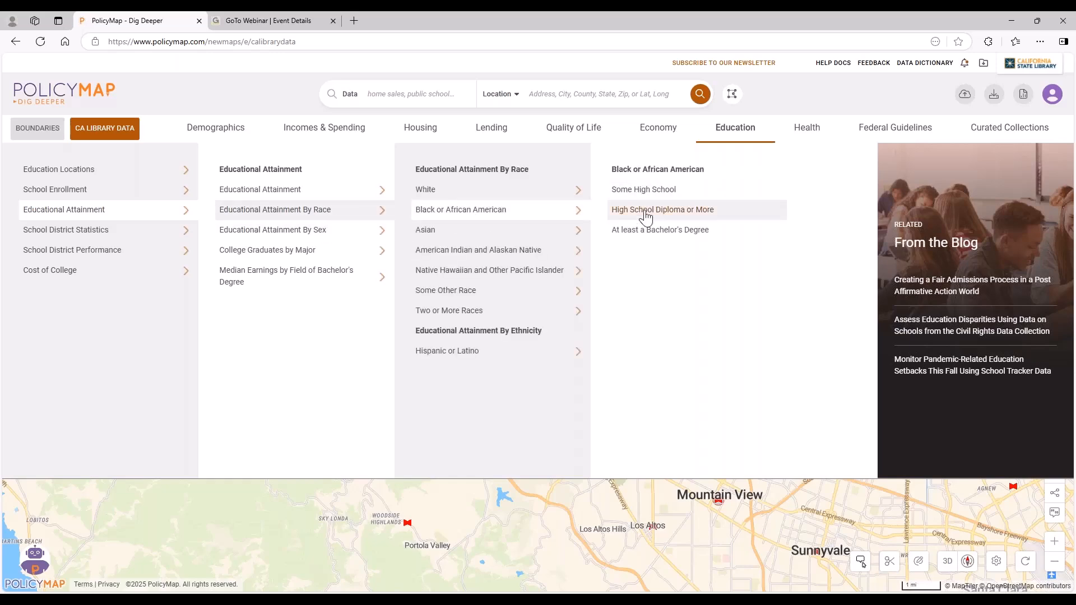
pyautogui.click(644, 210)
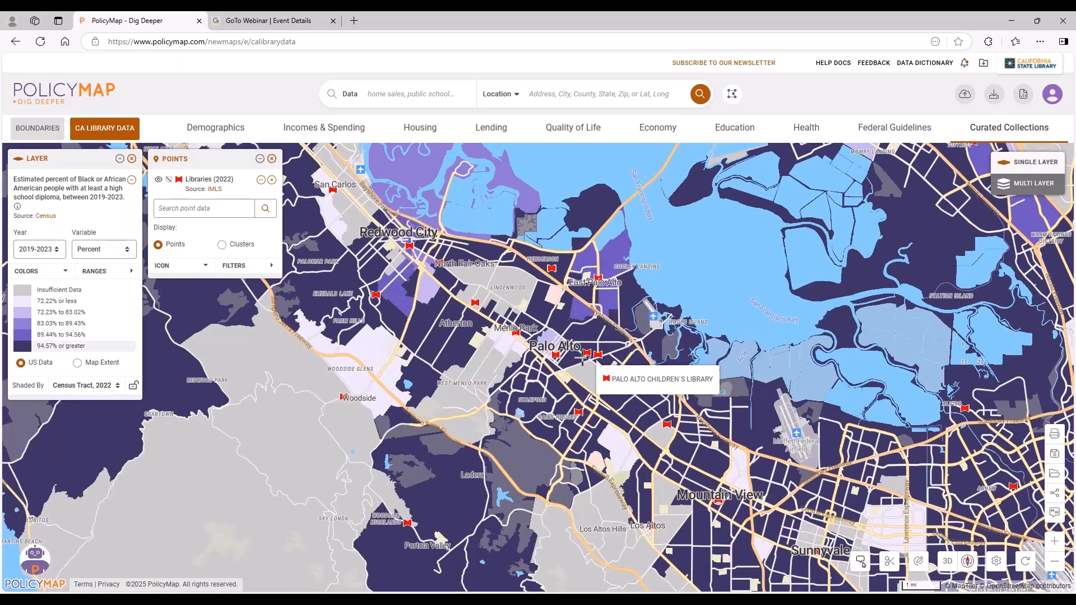
pyautogui.scroll(2, 582, 357)
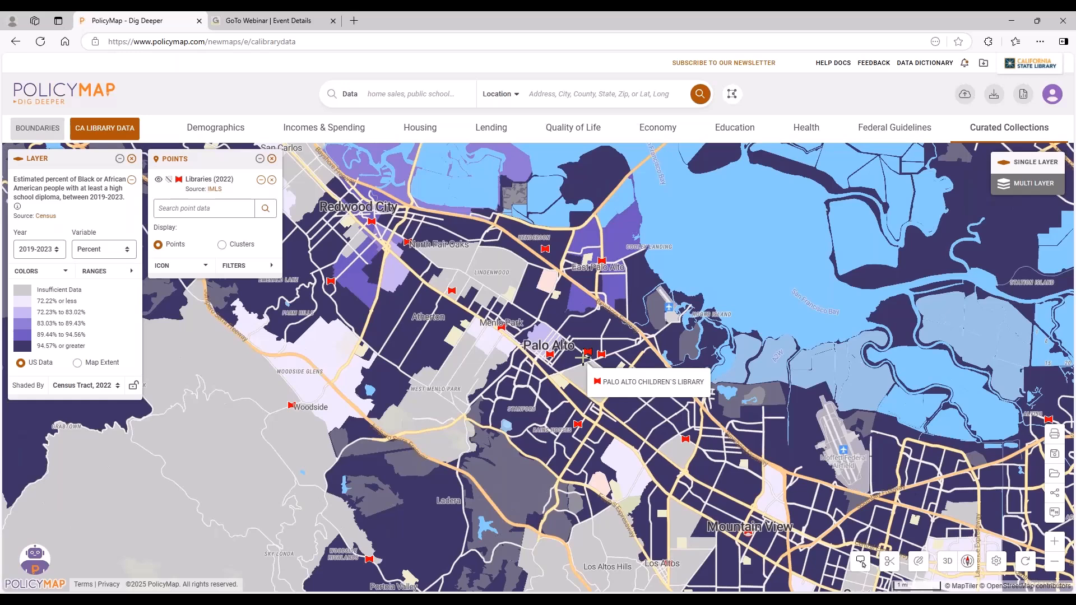
pyautogui.scroll(1, 583, 357)
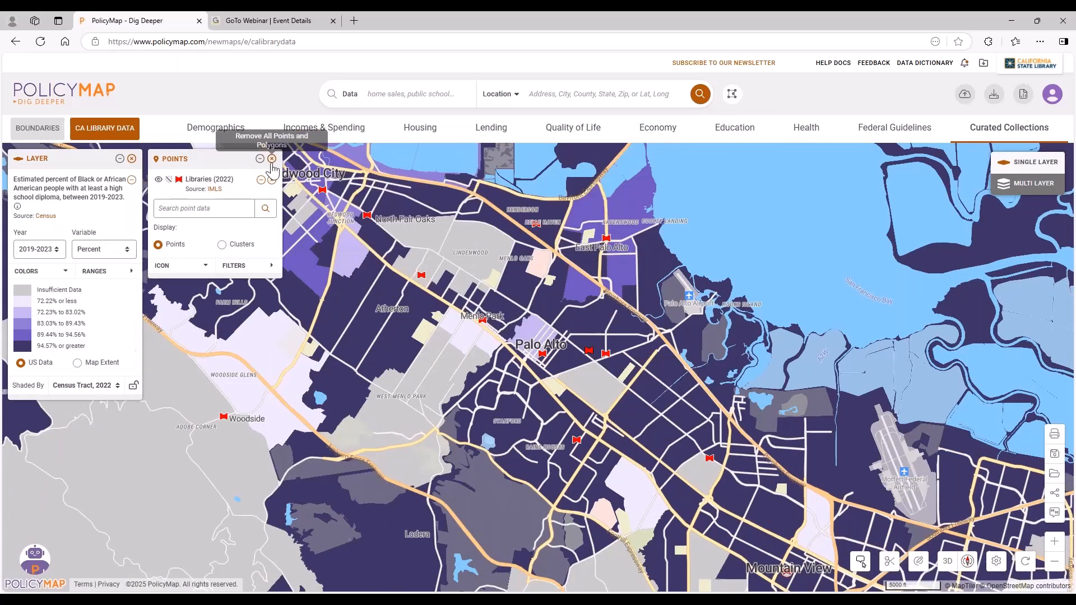
# Replace the library points with Public Schools: Enrollment and Demographics (NCES) points and color their icons red.
pyautogui.click(272, 160)
pyautogui.click(735, 127)
pyautogui.moveTo(140, 180)
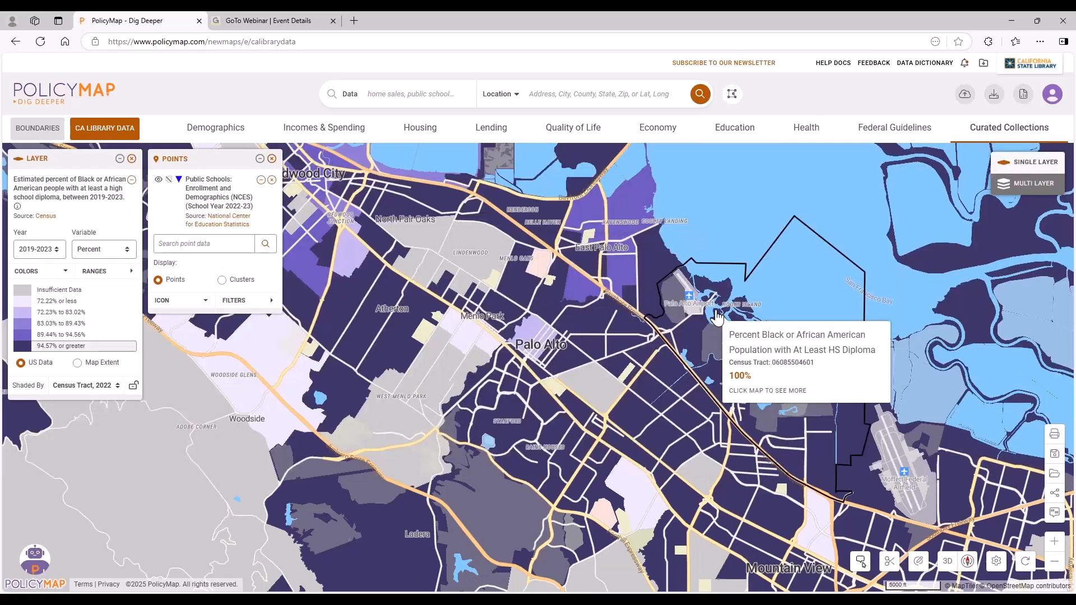
pyautogui.click(182, 300)
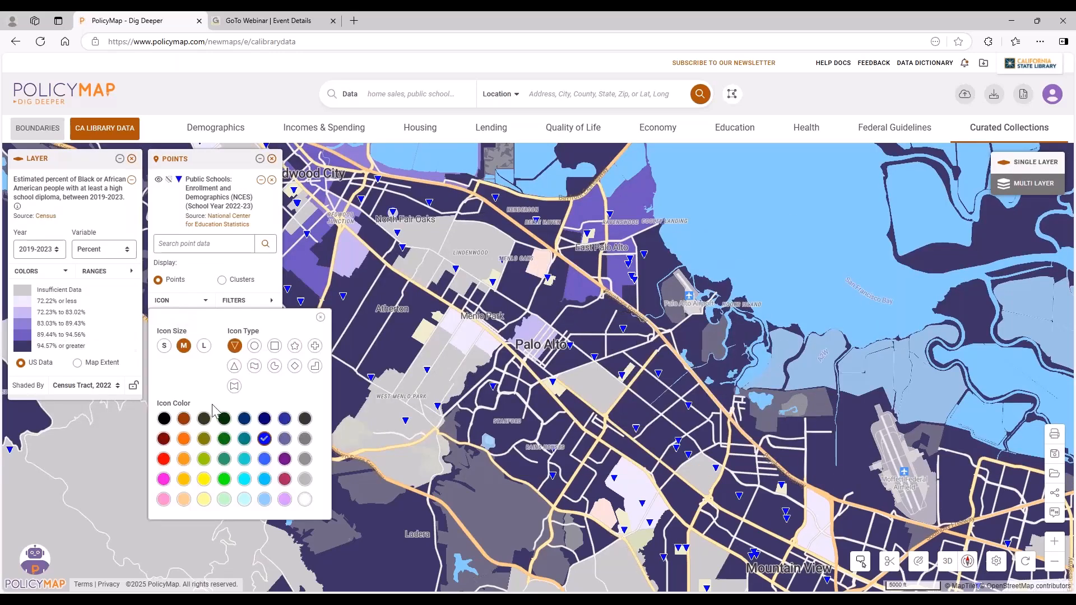
pyautogui.click(164, 459)
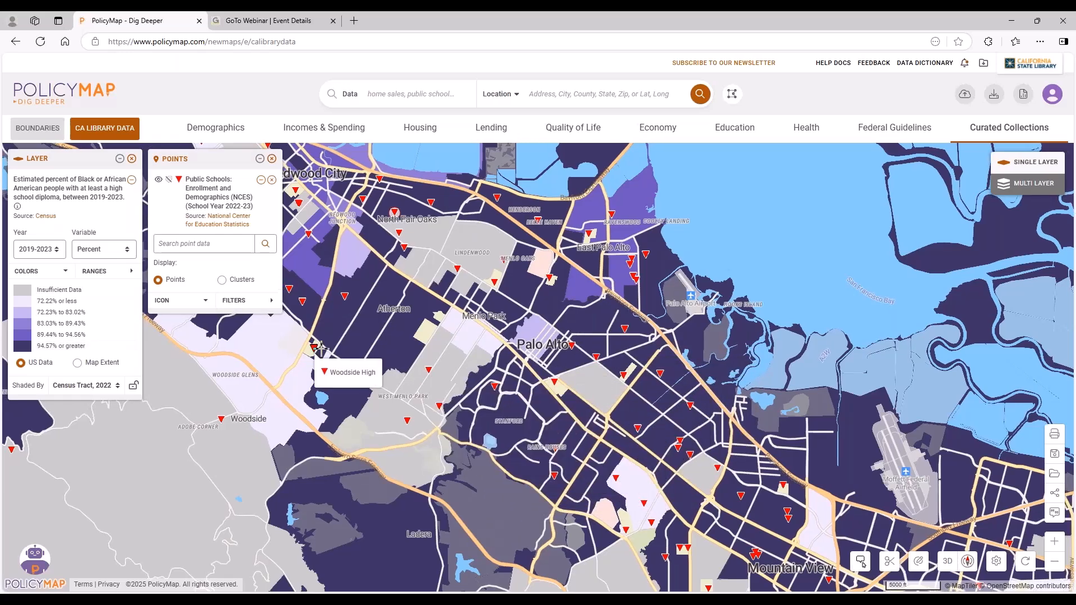
# Remove the high school diploma layer from the map and browse the chronic conditions available in the Health data.
pyautogui.moveTo(312, 349); pyautogui.dragTo(438, 352)
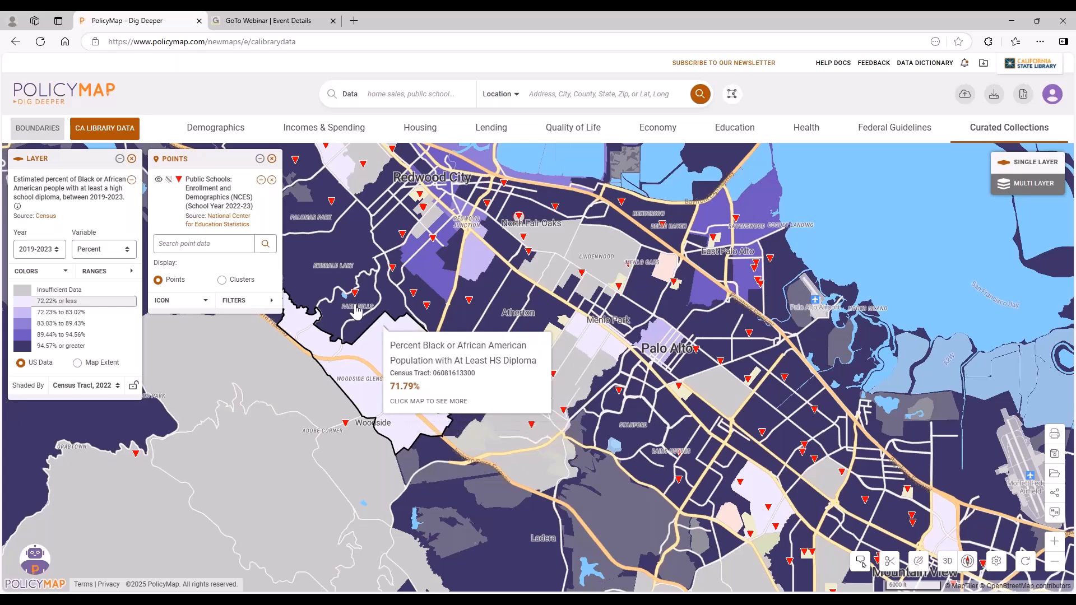
pyautogui.click(132, 158)
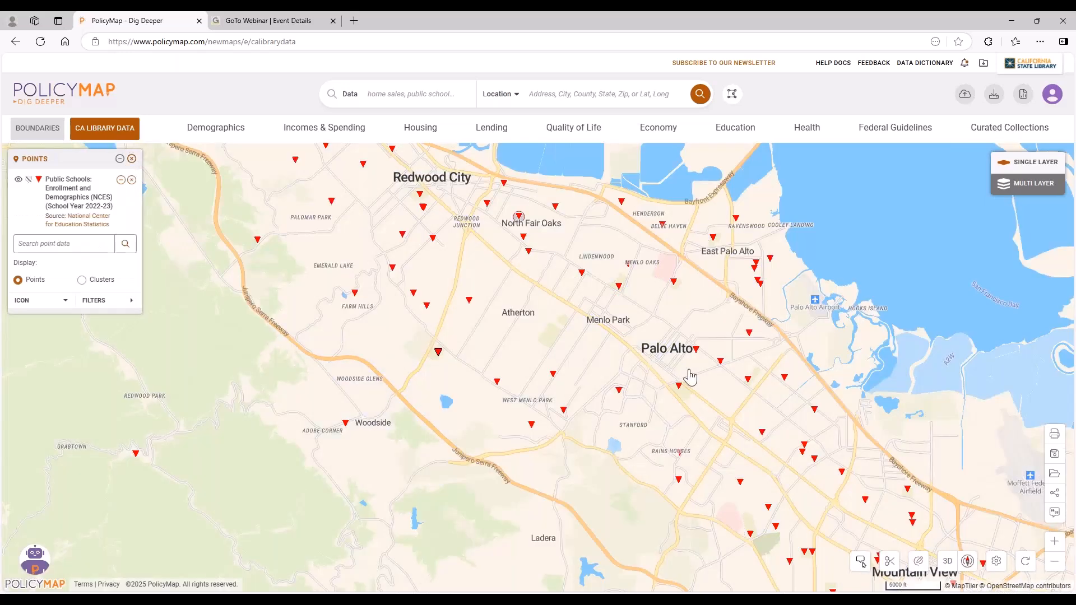
pyautogui.click(810, 136)
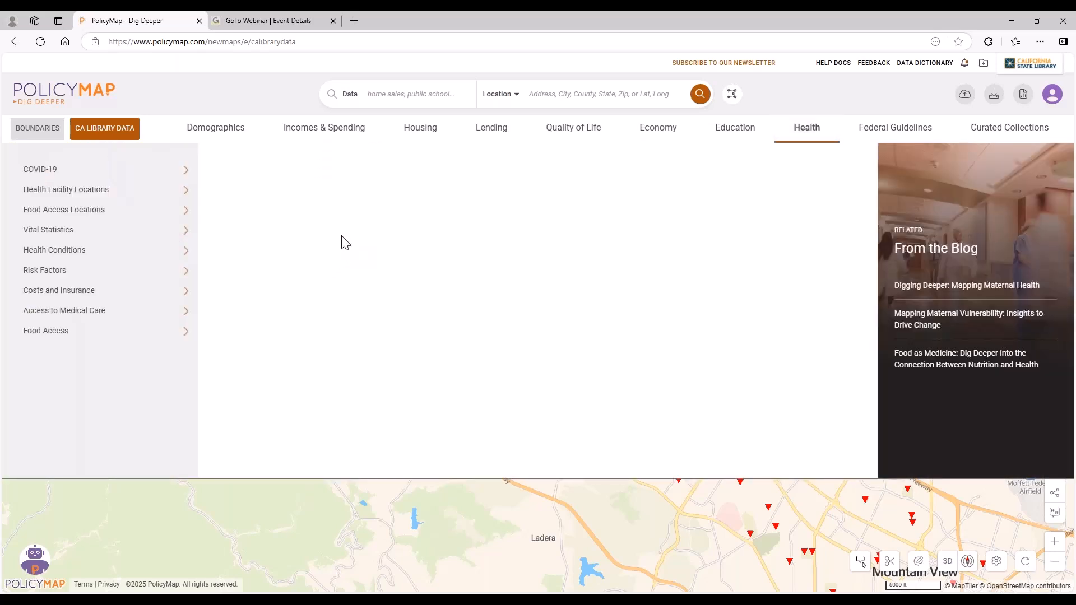
pyautogui.click(145, 263)
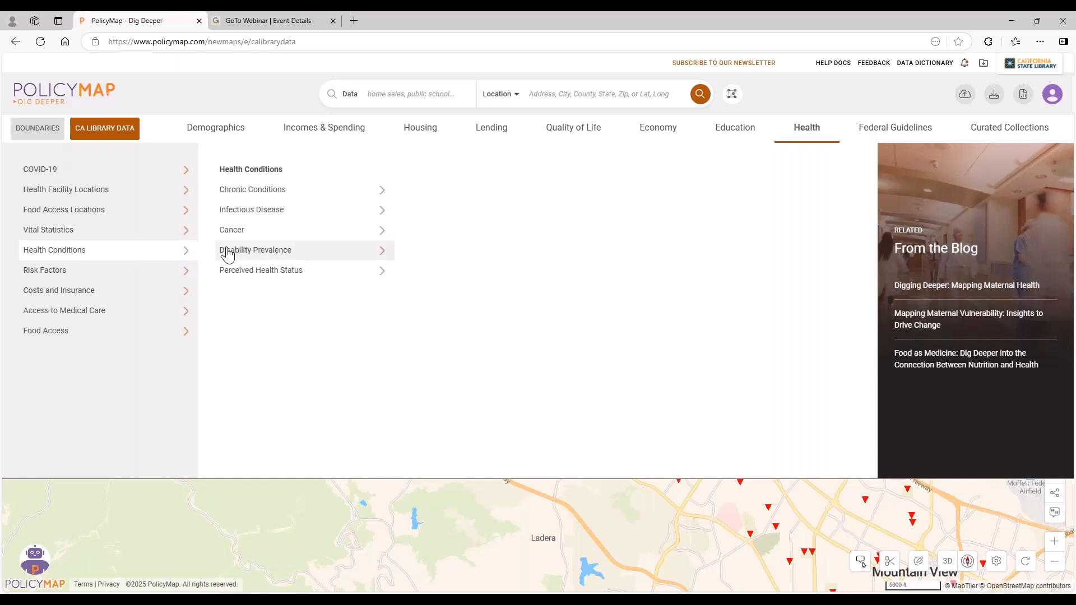
pyautogui.click(279, 190)
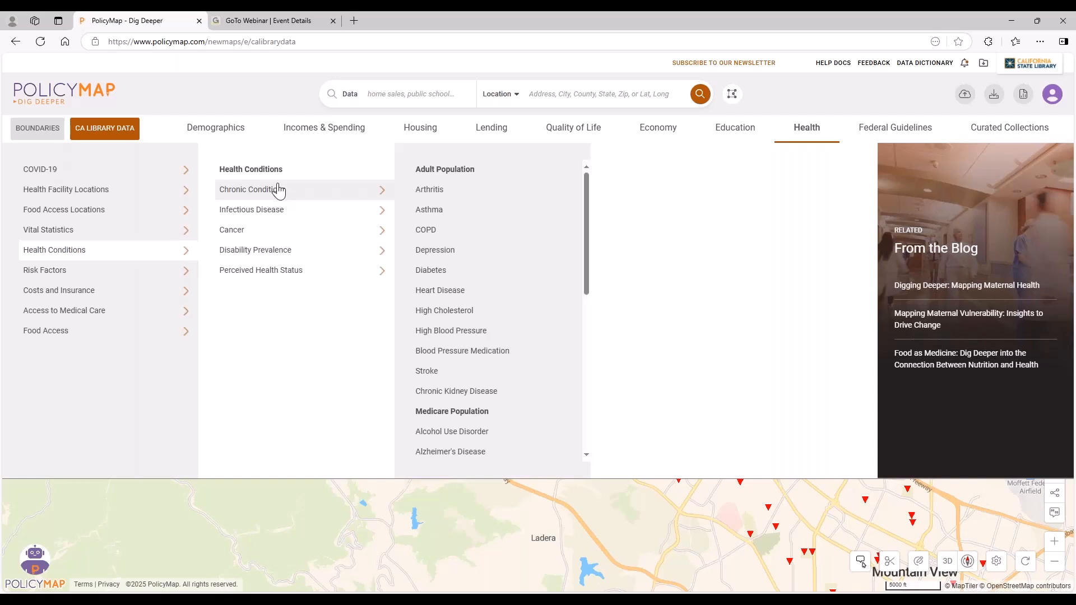
# Browse the Health data on disease-related, injury and infant mortality under Vital Statistics, and review the chronic conditions again.
pyautogui.click(143, 231)
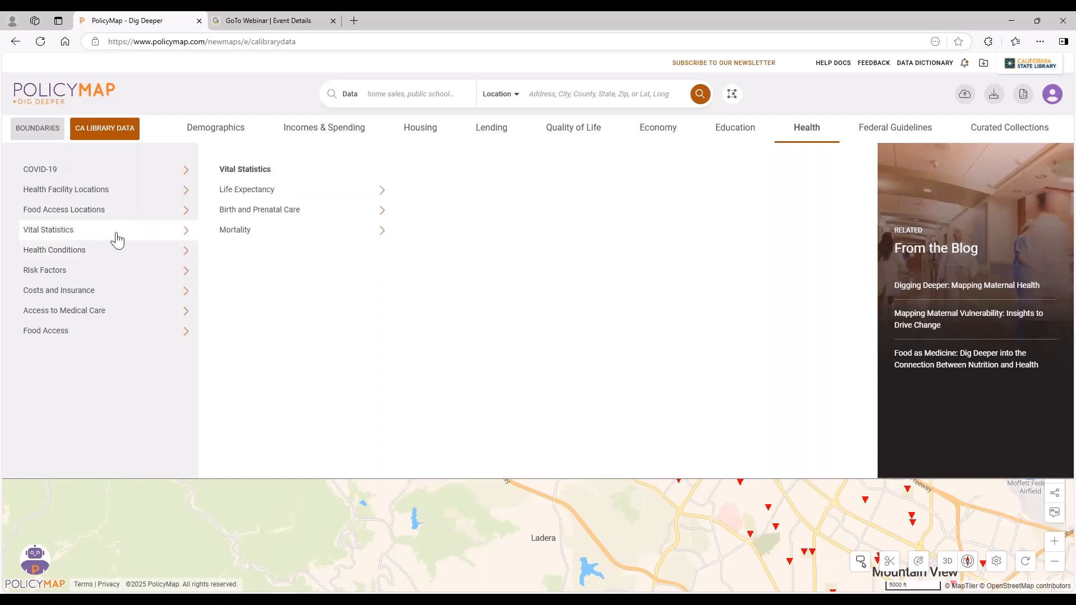
pyautogui.click(273, 233)
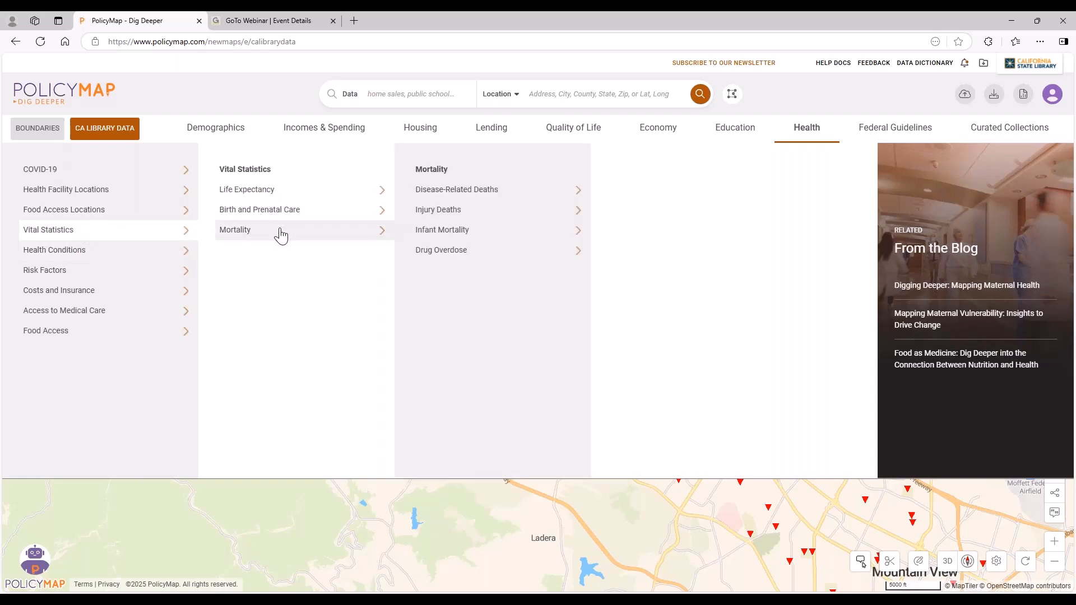
pyautogui.click(479, 193)
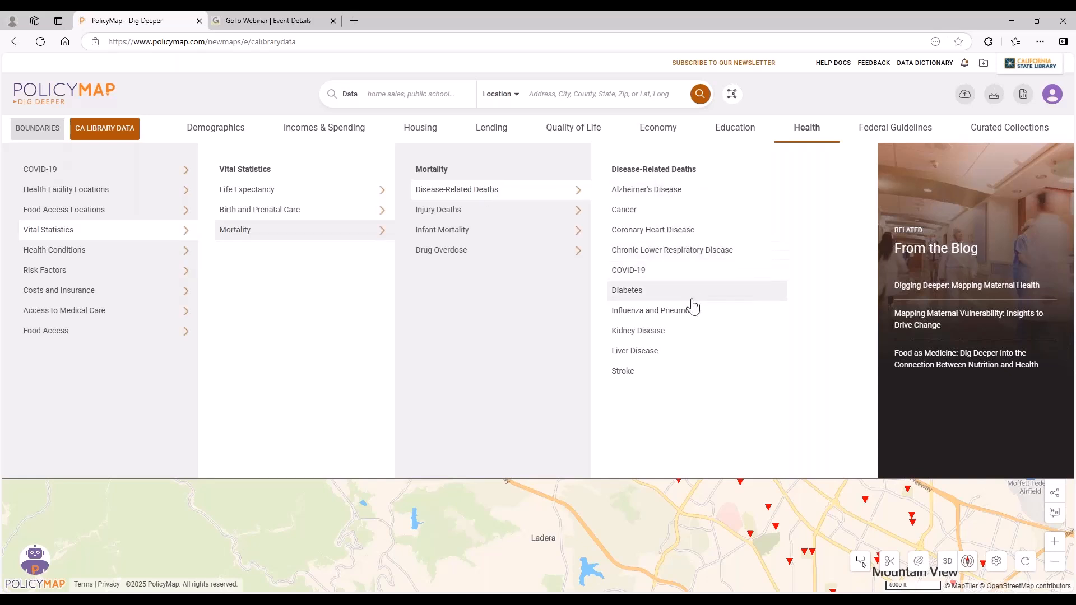
pyautogui.click(501, 216)
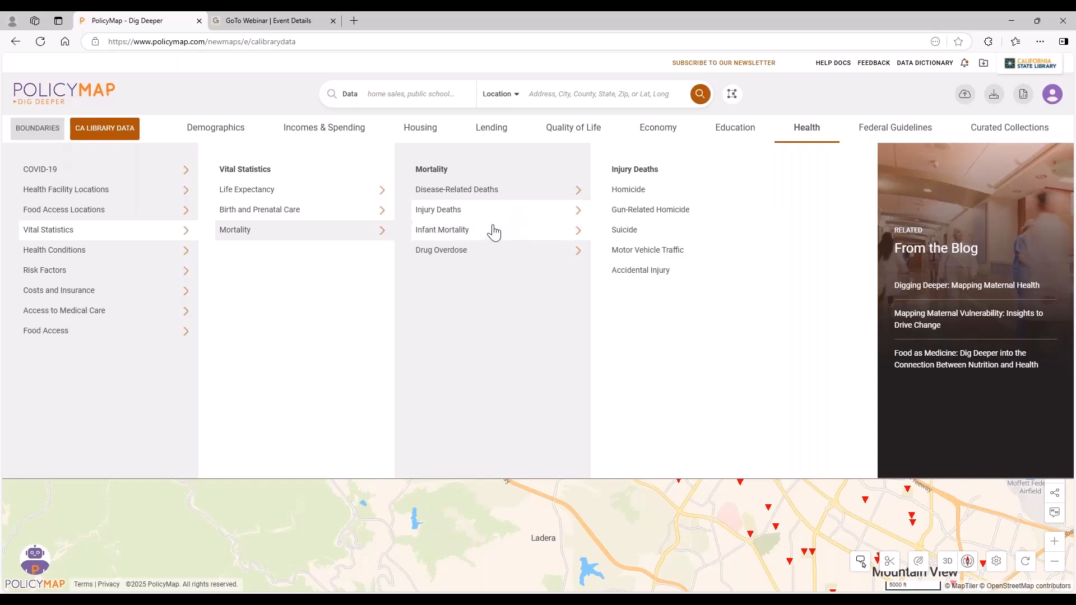
pyautogui.click(492, 232)
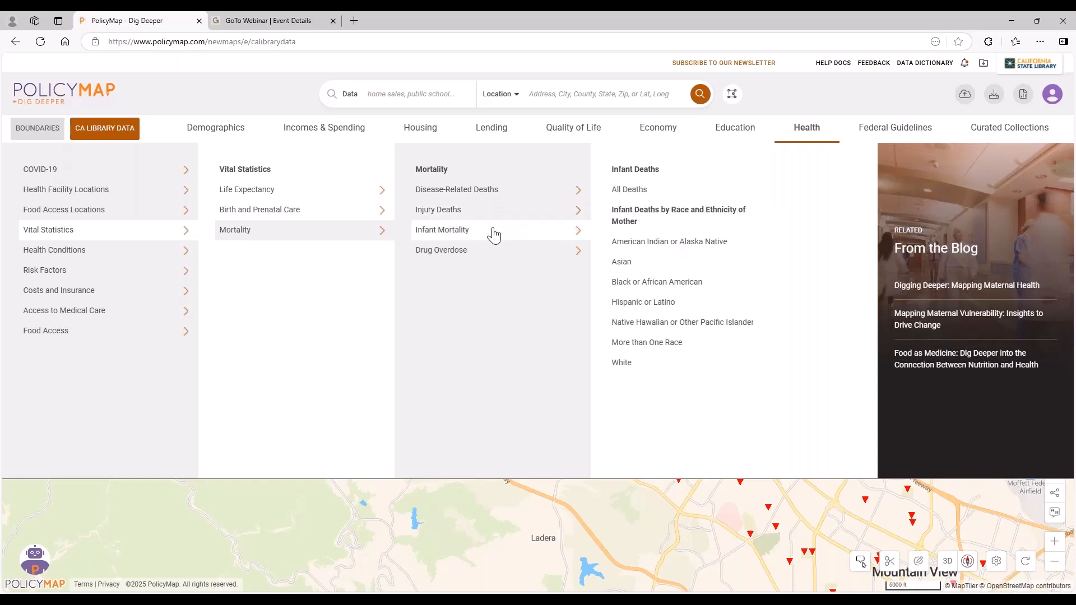
pyautogui.click(461, 216)
pyautogui.click(92, 253)
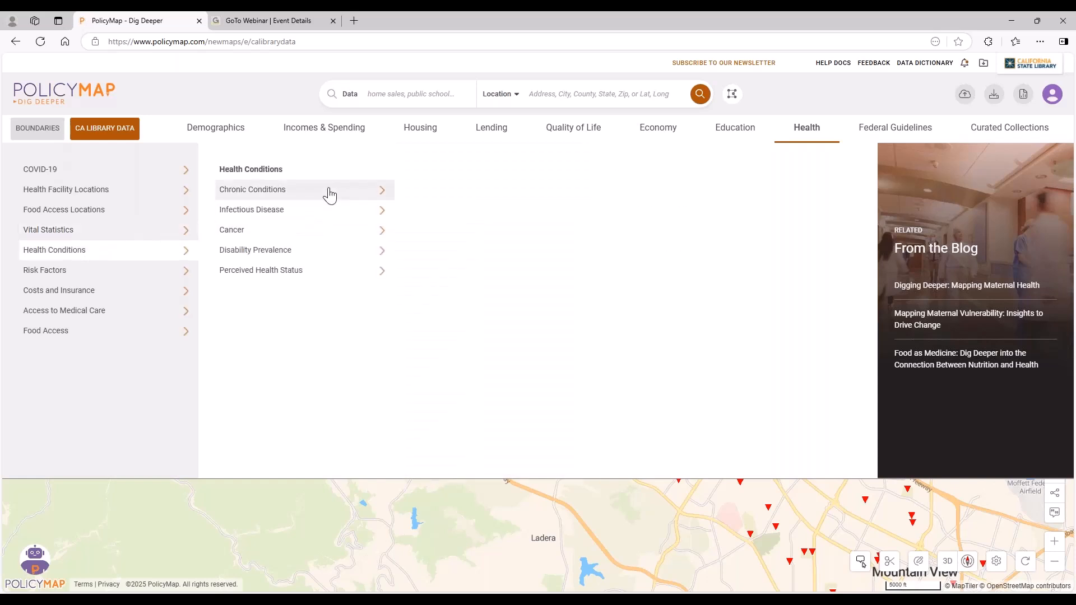
pyautogui.click(328, 192)
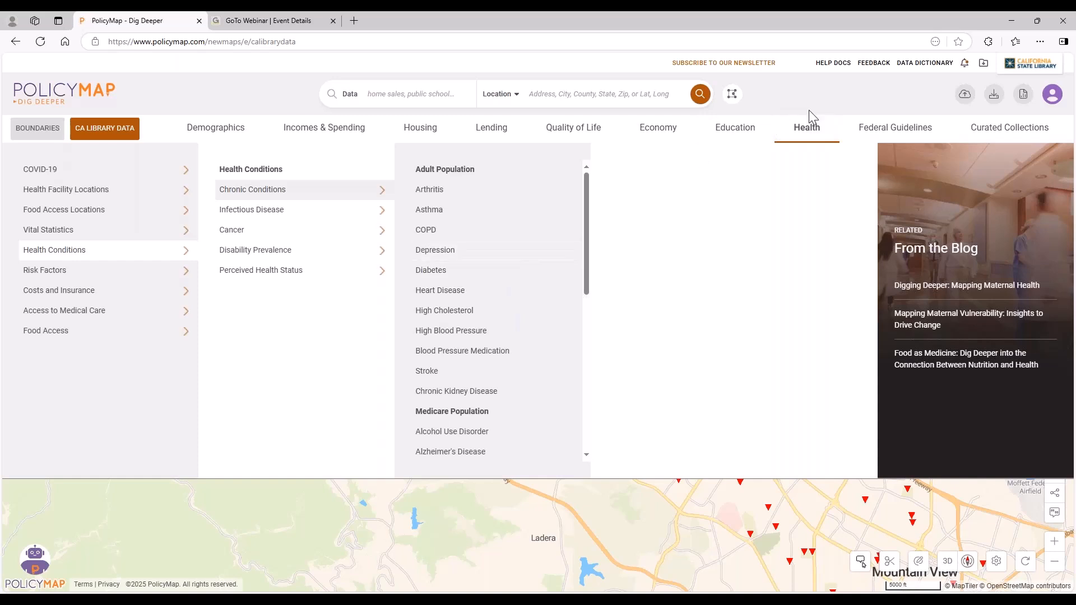
# Map the Quality of Life data for households without any type of internet access.
pyautogui.click(582, 133)
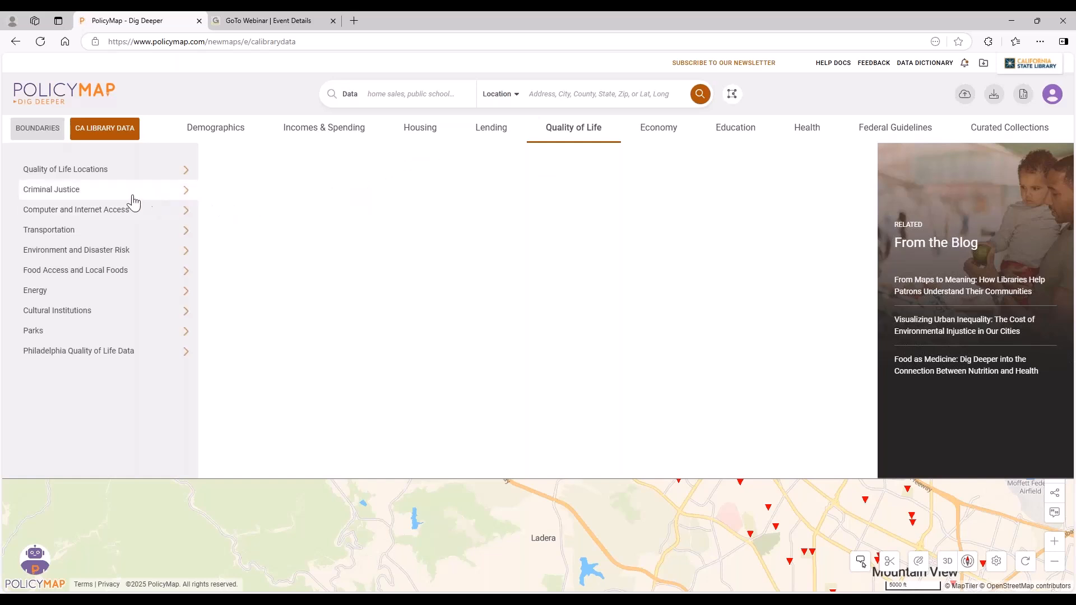
pyautogui.moveTo(130, 202)
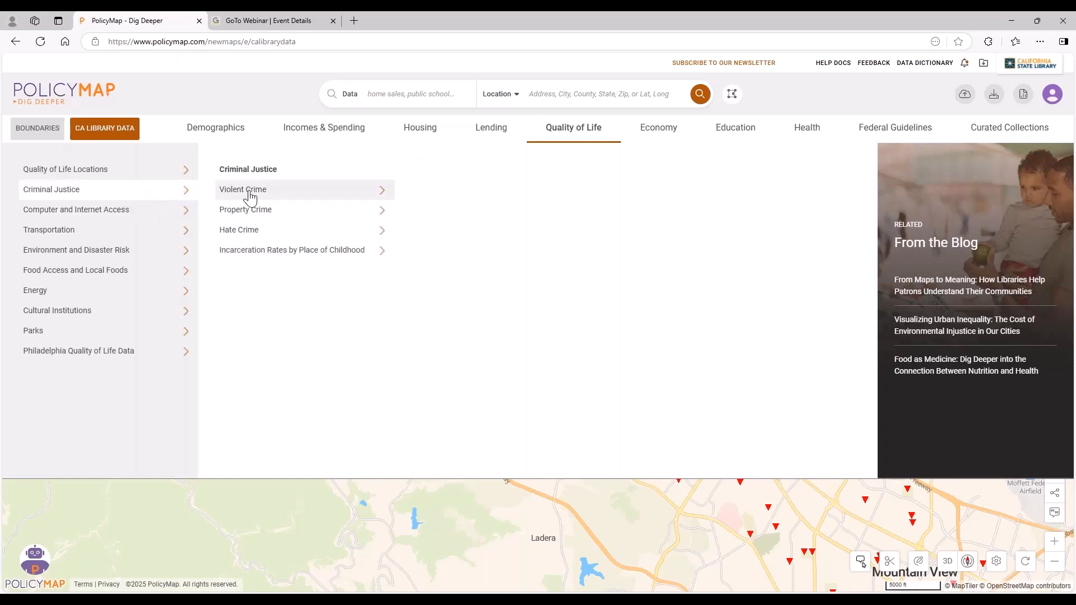
pyautogui.moveTo(250, 197)
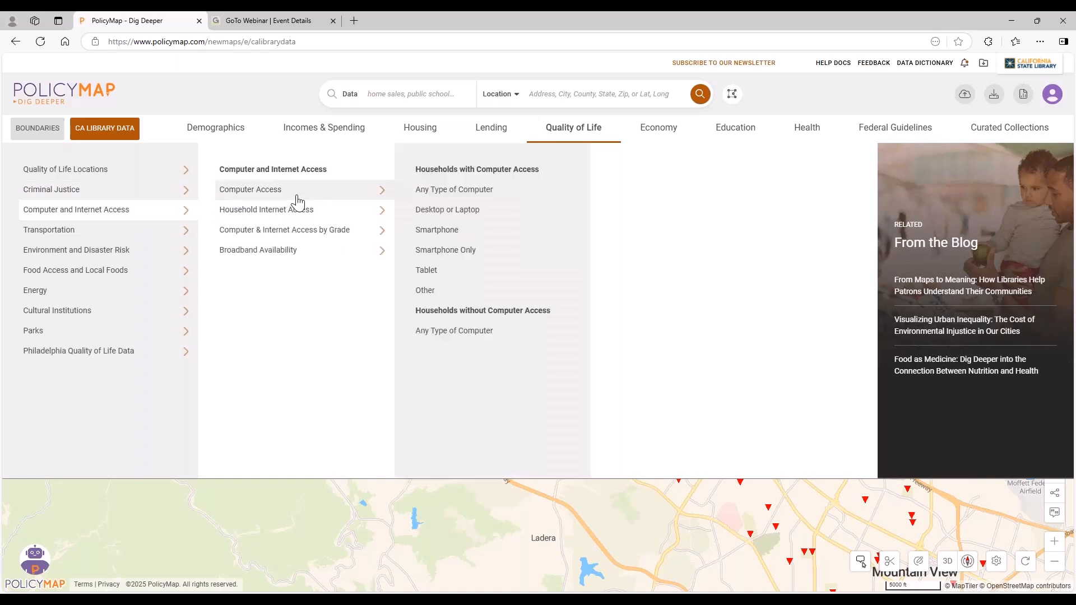
pyautogui.moveTo(296, 211)
pyautogui.moveTo(455, 211)
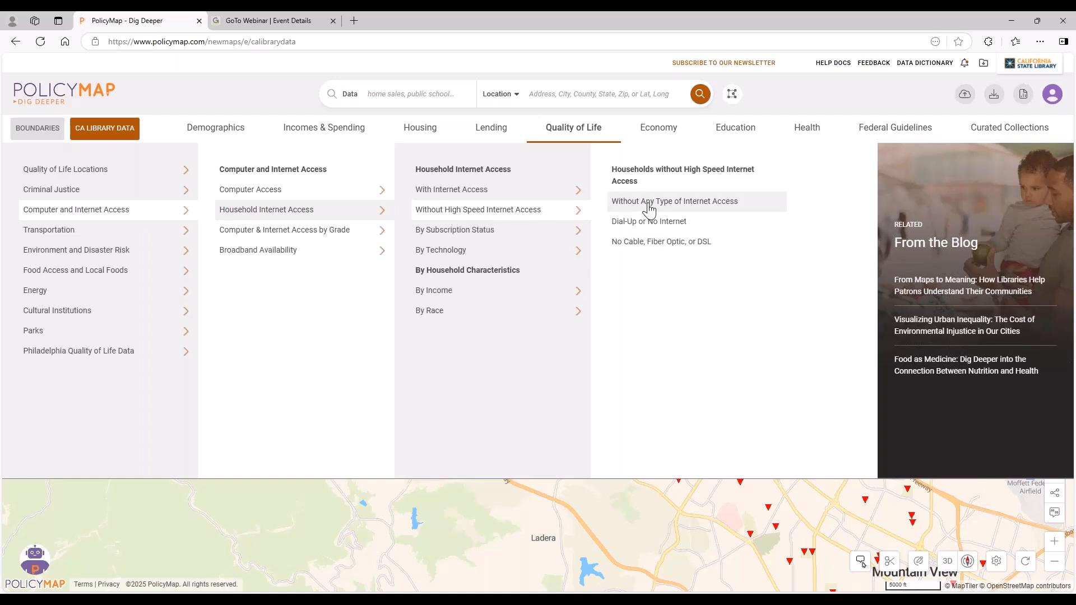
pyautogui.click(657, 203)
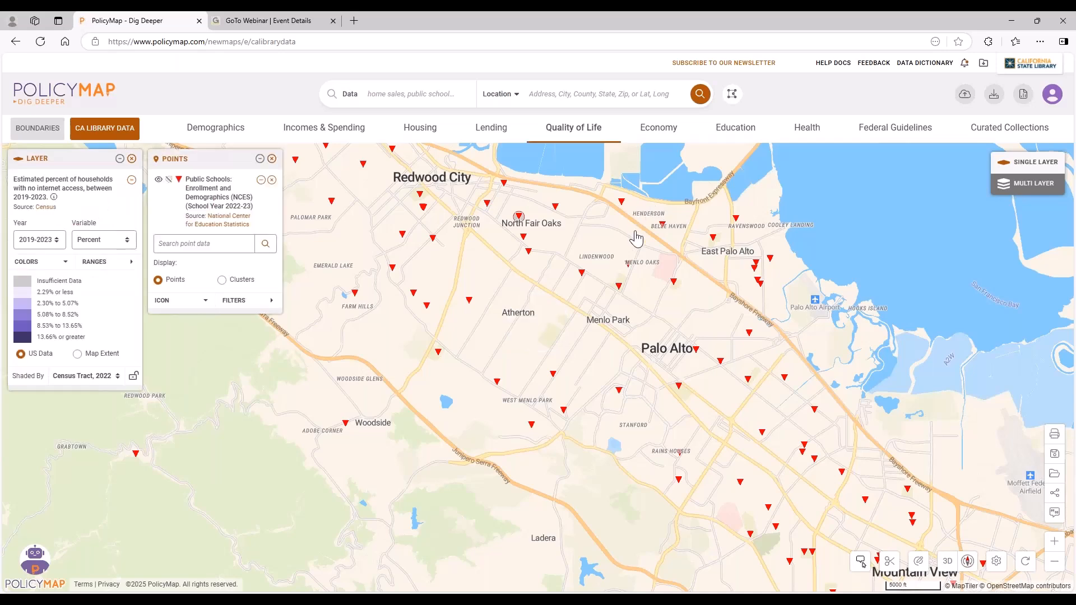
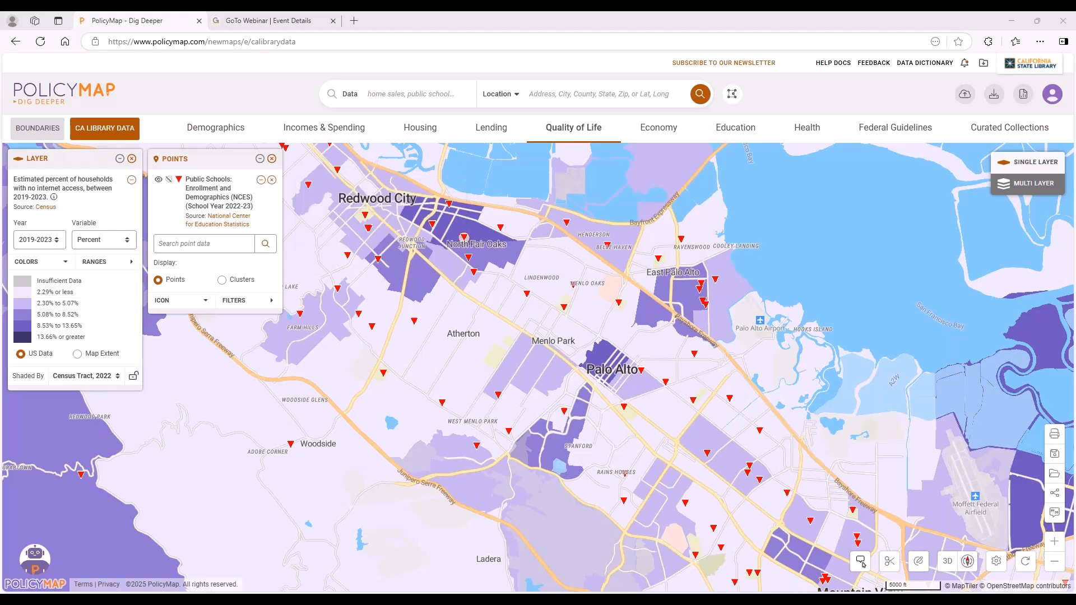
# Remove the public school points and show the saved Fremont custom region dated Apr 23, 2025 on the map.
pyautogui.click(272, 158)
pyautogui.click(731, 93)
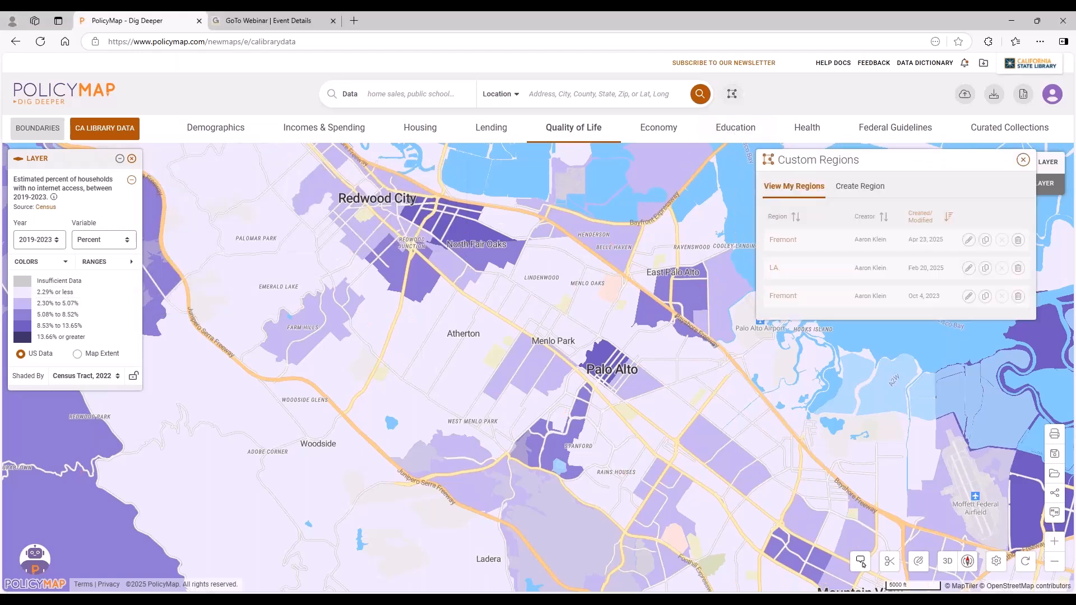
pyautogui.click(783, 242)
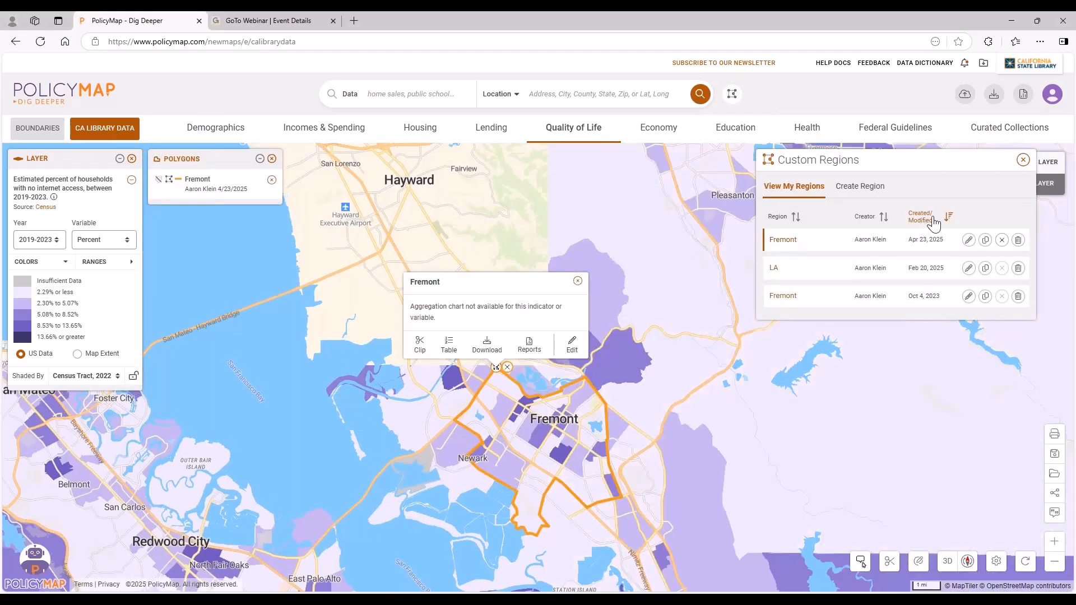
pyautogui.click(1023, 160)
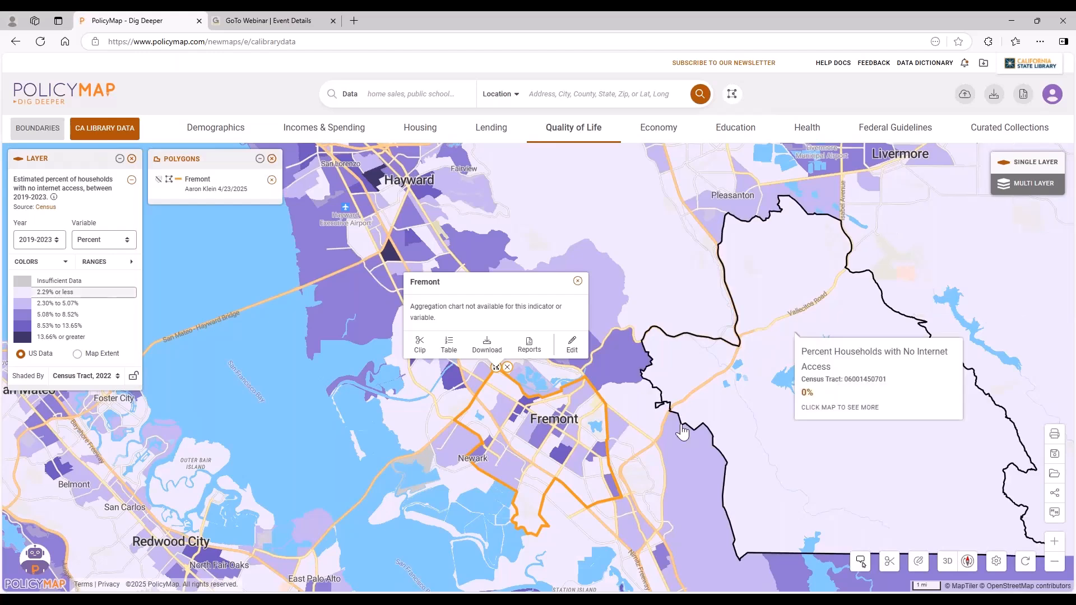
pyautogui.scroll(2, 560, 482)
pyautogui.scroll(1, 562, 490)
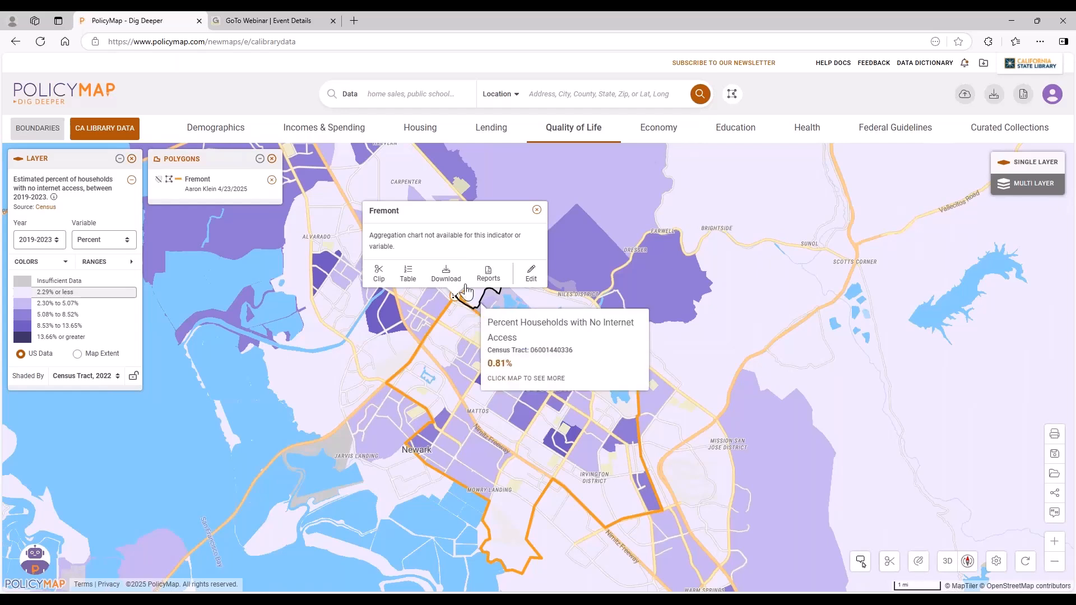
# Review the census tract values in the Fremont region's data table and open the region's download options.
pyautogui.click(408, 274)
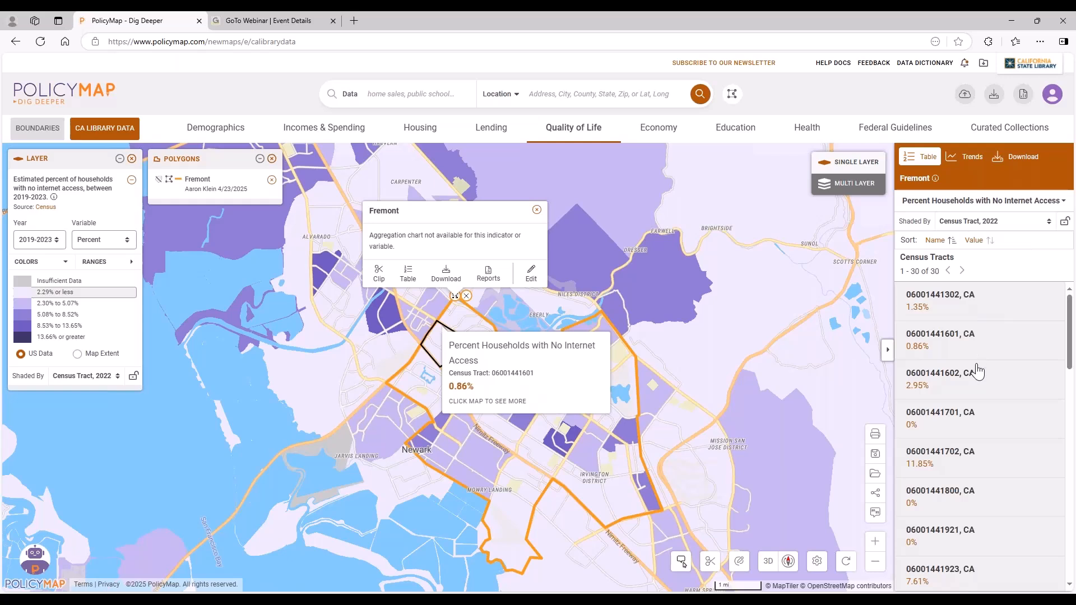
pyautogui.scroll(-3, 981, 413)
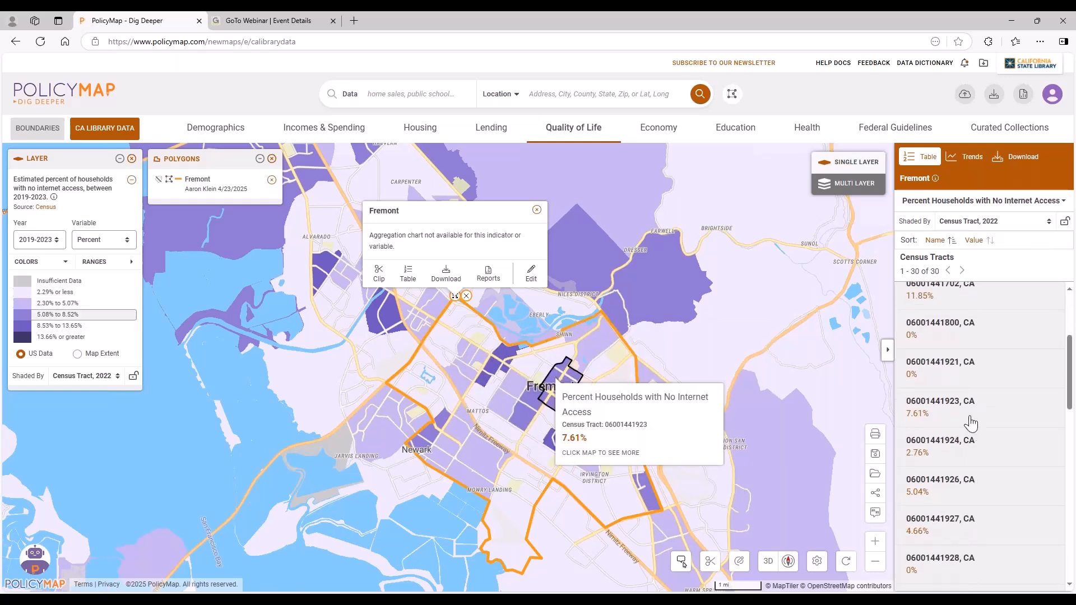
pyautogui.scroll(-2, 975, 460)
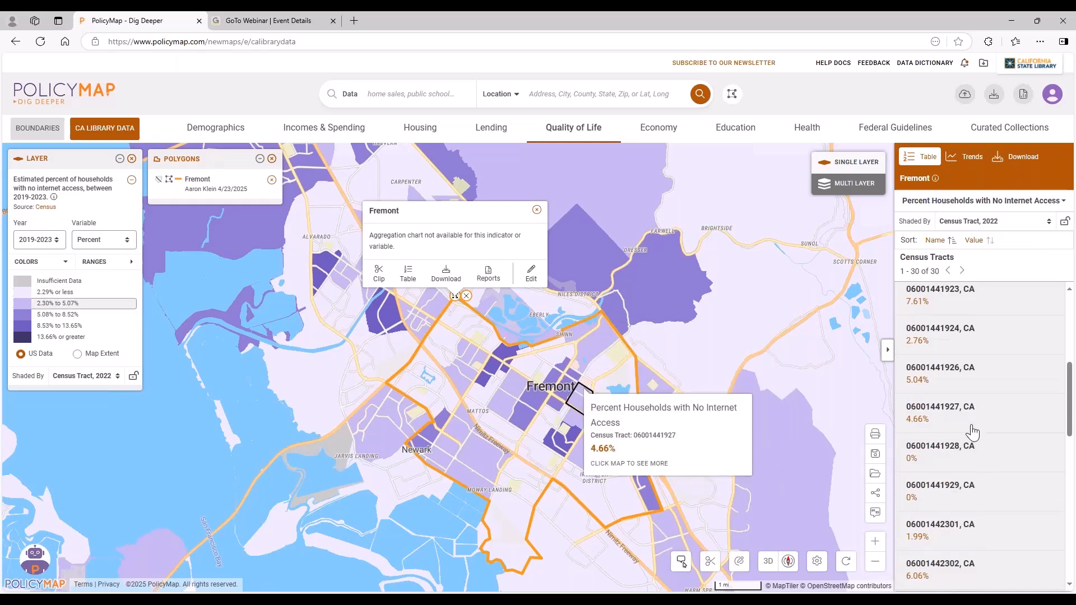
pyautogui.scroll(-3, 972, 433)
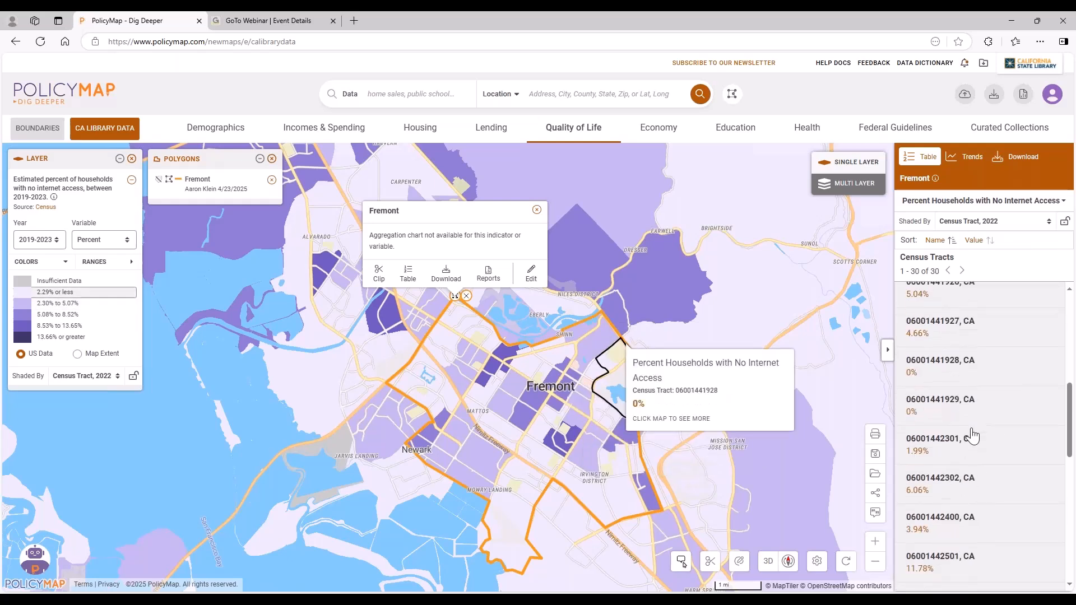
pyautogui.scroll(-3, 968, 498)
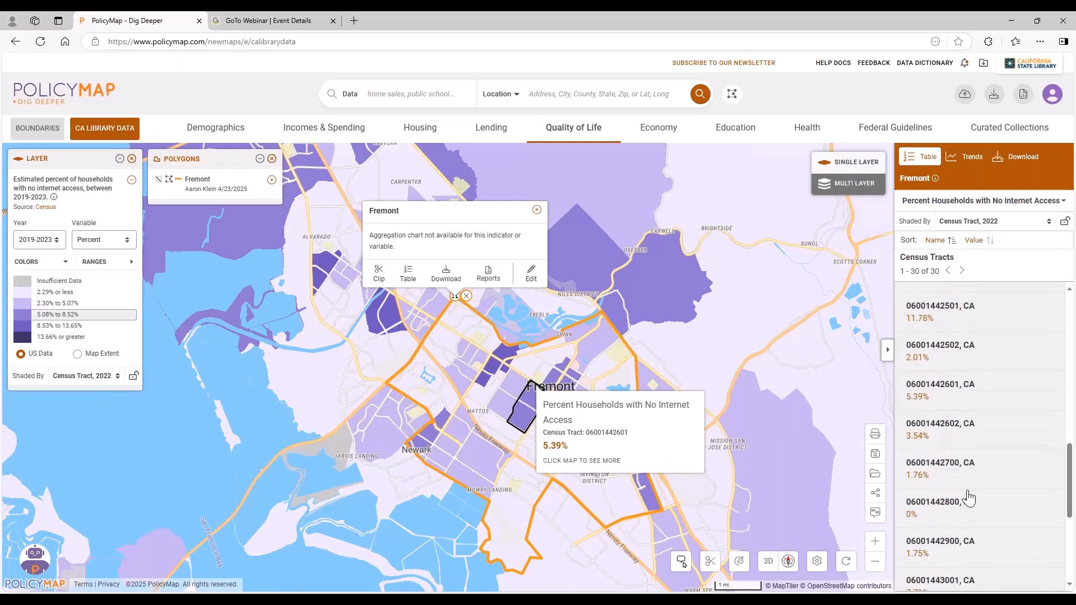
pyautogui.scroll(9, 968, 498)
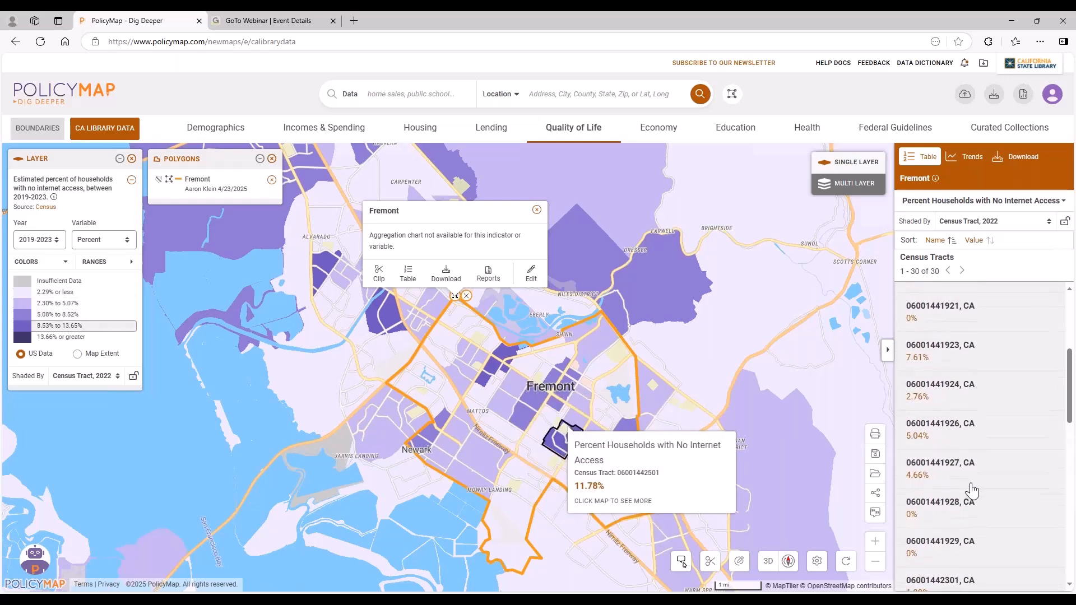
pyautogui.scroll(5, 995, 350)
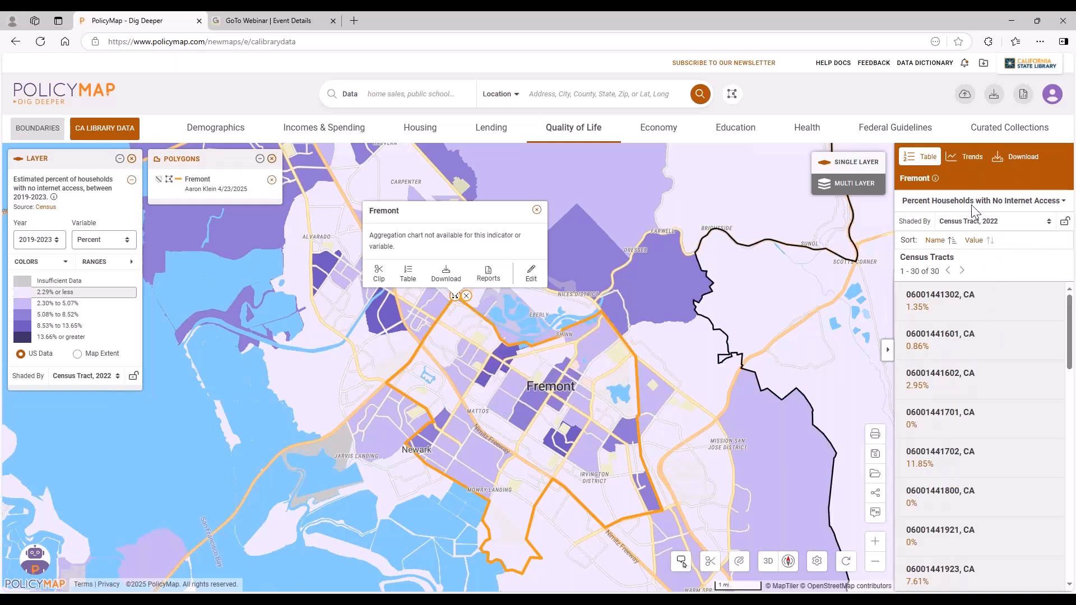
pyautogui.click(1020, 162)
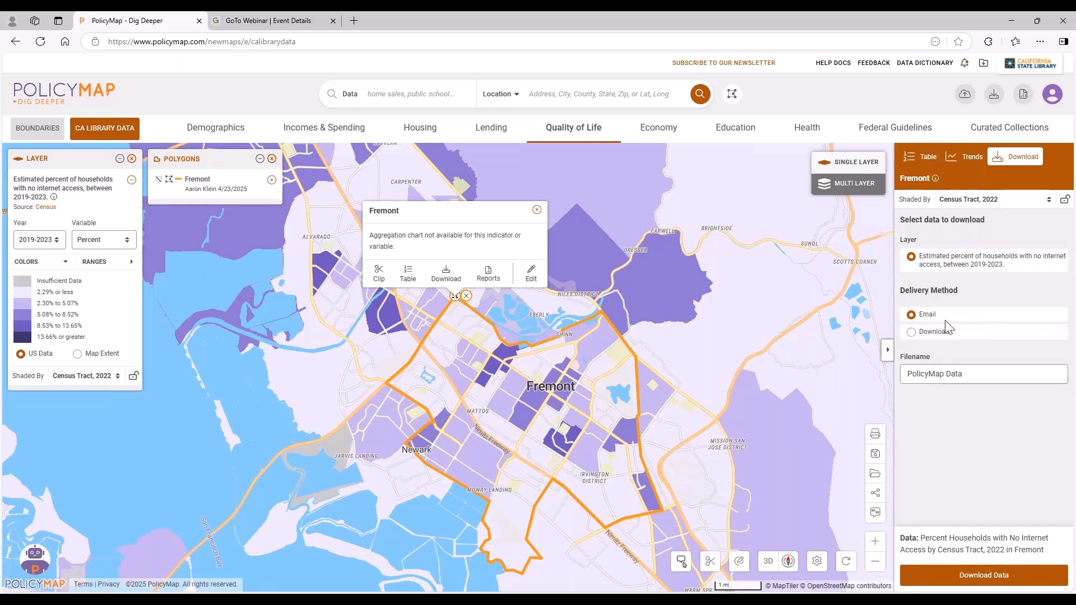
pyautogui.moveTo(541, 398)
# Switch the no-internet layer to the 2014-2018 period and return it to 2019-2023.
pyautogui.click(44, 242)
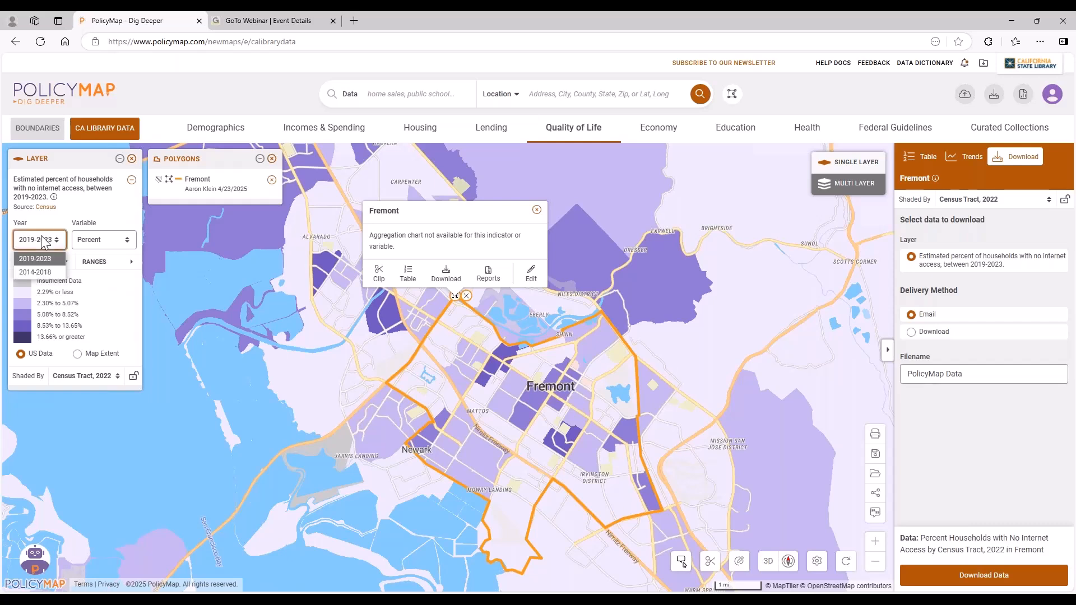
pyautogui.click(36, 272)
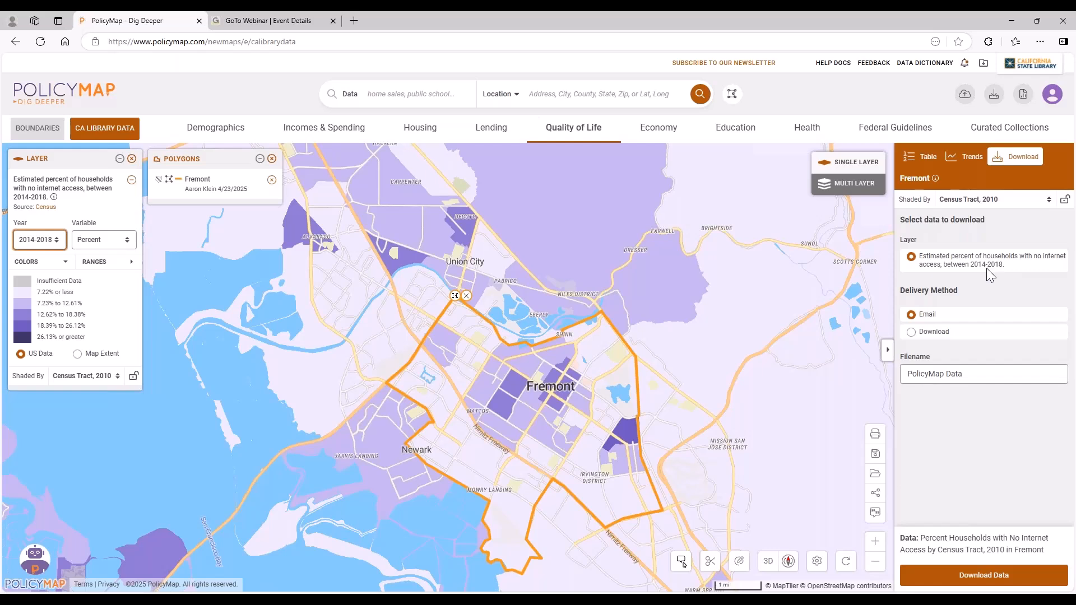
pyautogui.click(29, 242)
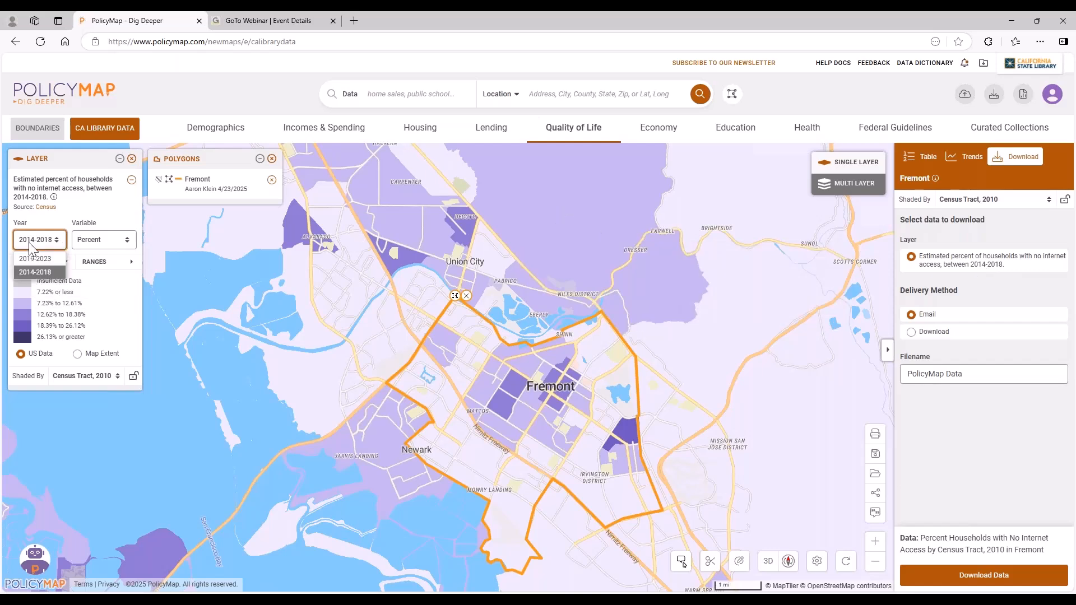
pyautogui.click(39, 259)
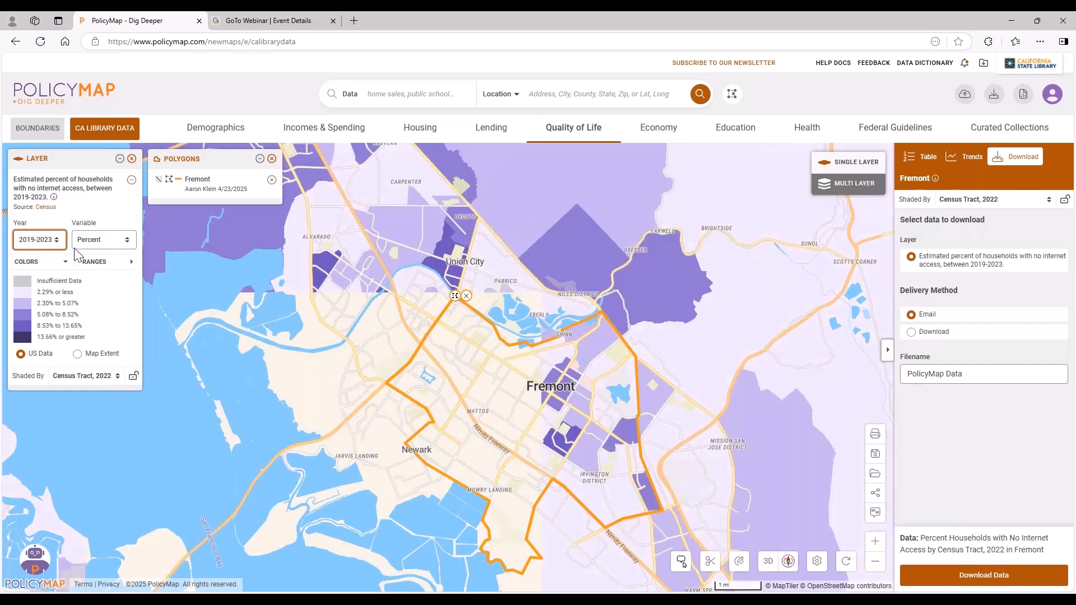
# Set the no-internet layer's variable to Number and remove the percent version of the layer.
pyautogui.click(102, 242)
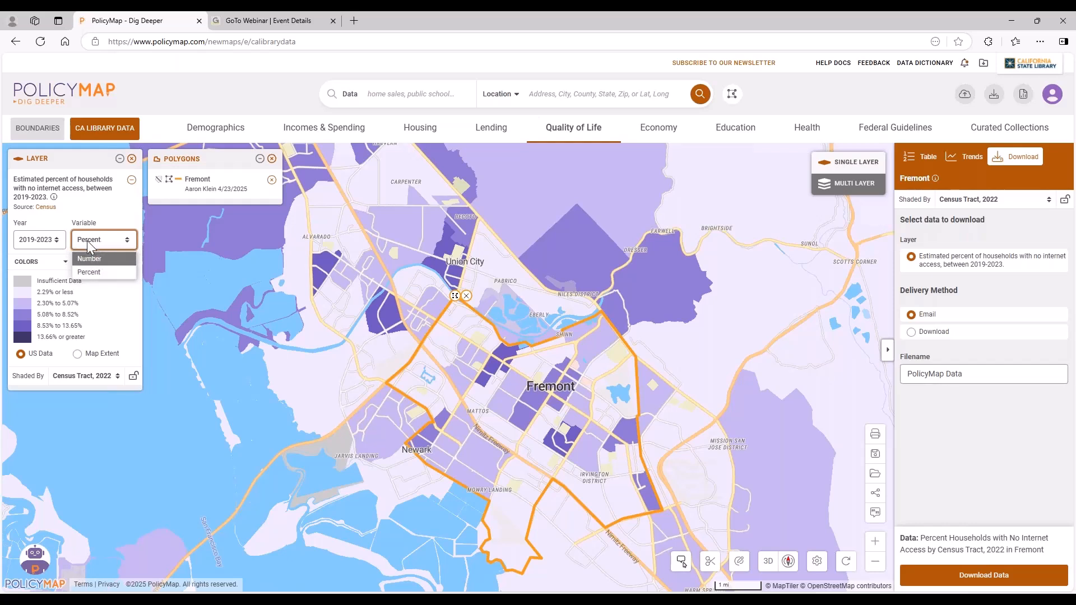
pyautogui.click(112, 259)
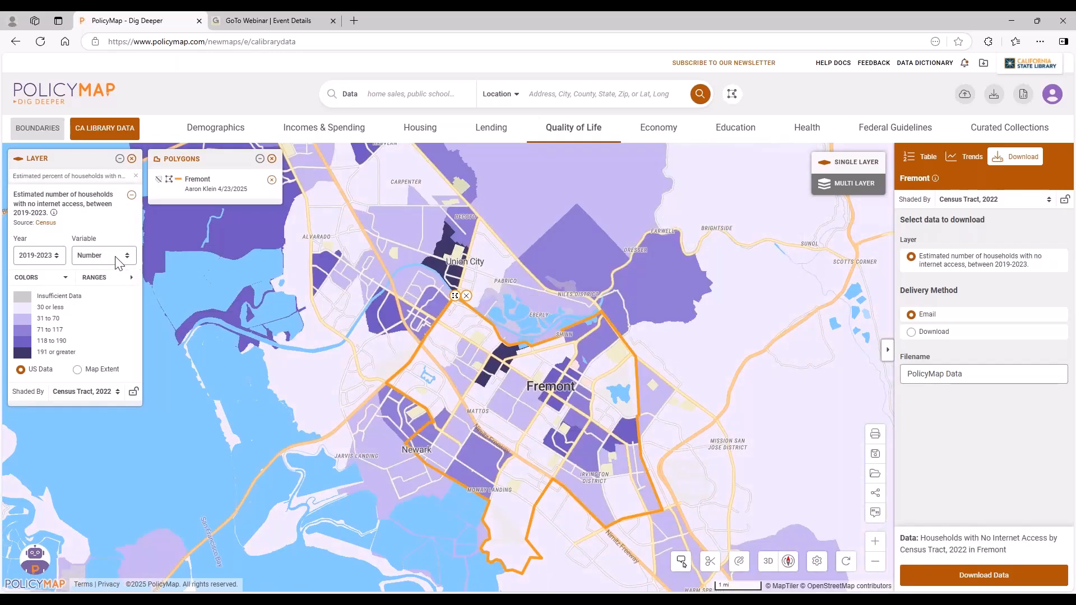
pyautogui.moveTo(495, 371)
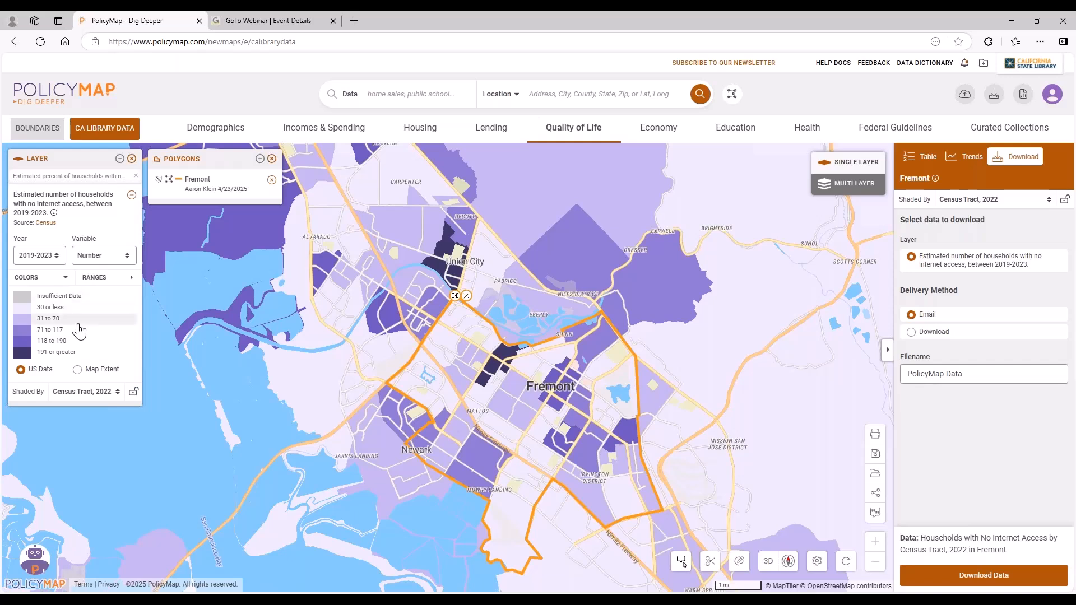
pyautogui.click(135, 176)
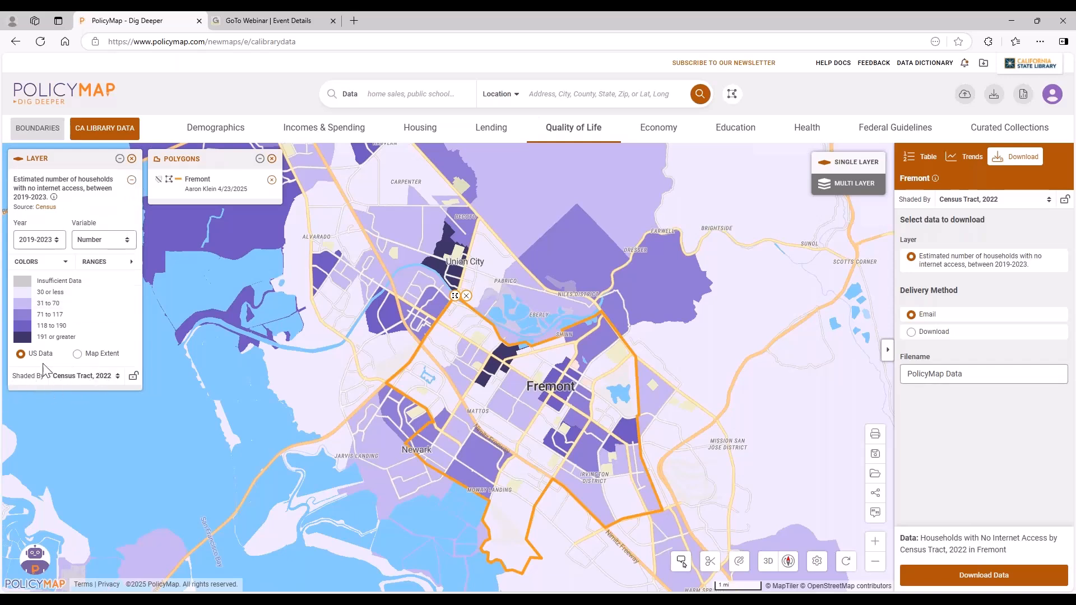
# Shade the no-internet layer by Block Group, 2022, inspect Fremont, and return the shading to Census Tract, 2022.
pyautogui.click(83, 375)
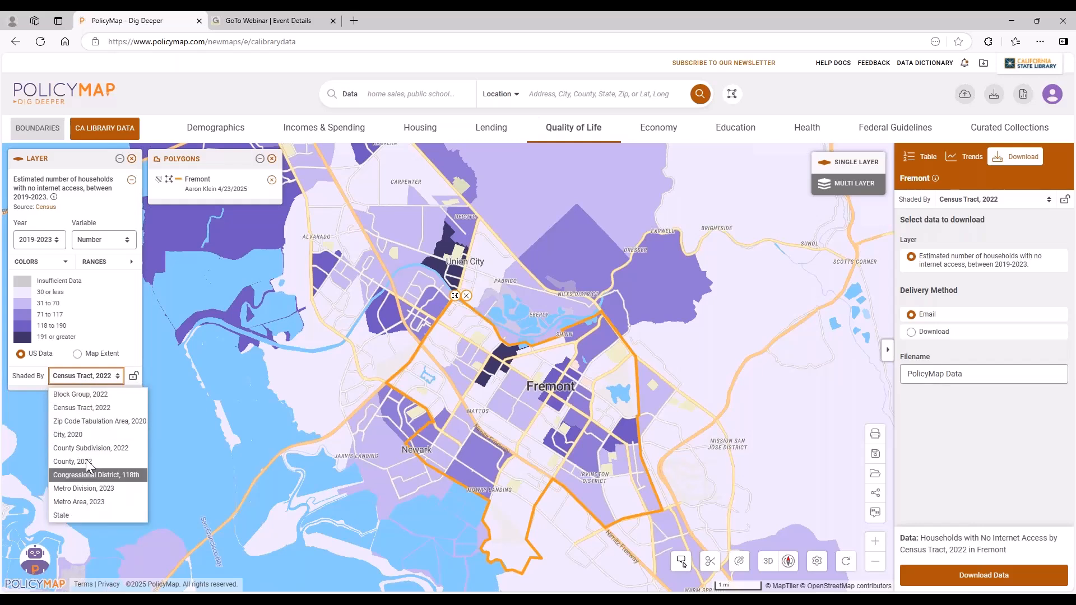
pyautogui.click(87, 394)
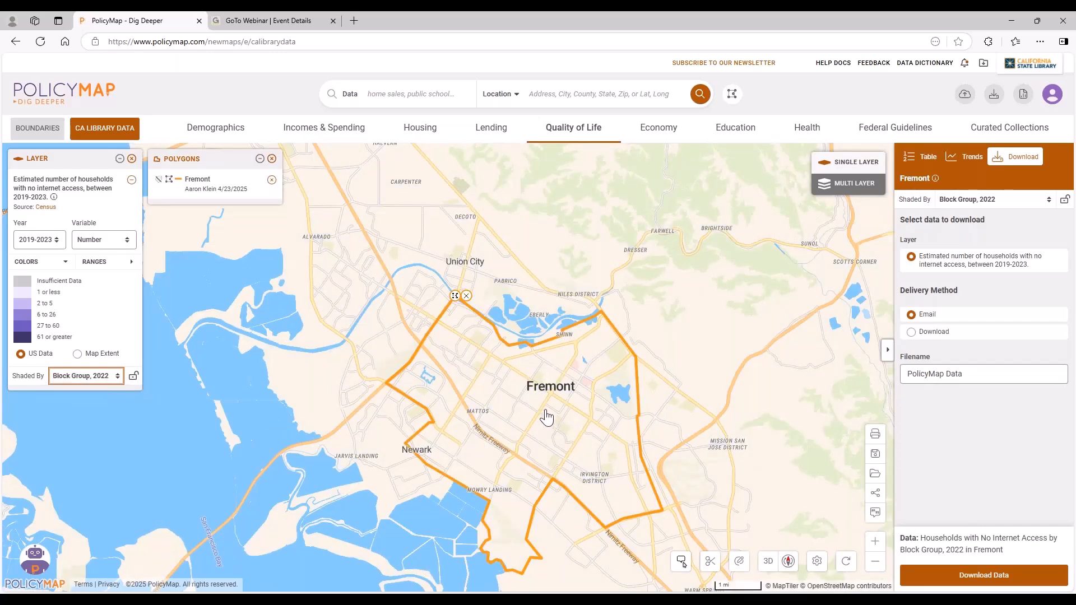
pyautogui.scroll(2, 549, 438)
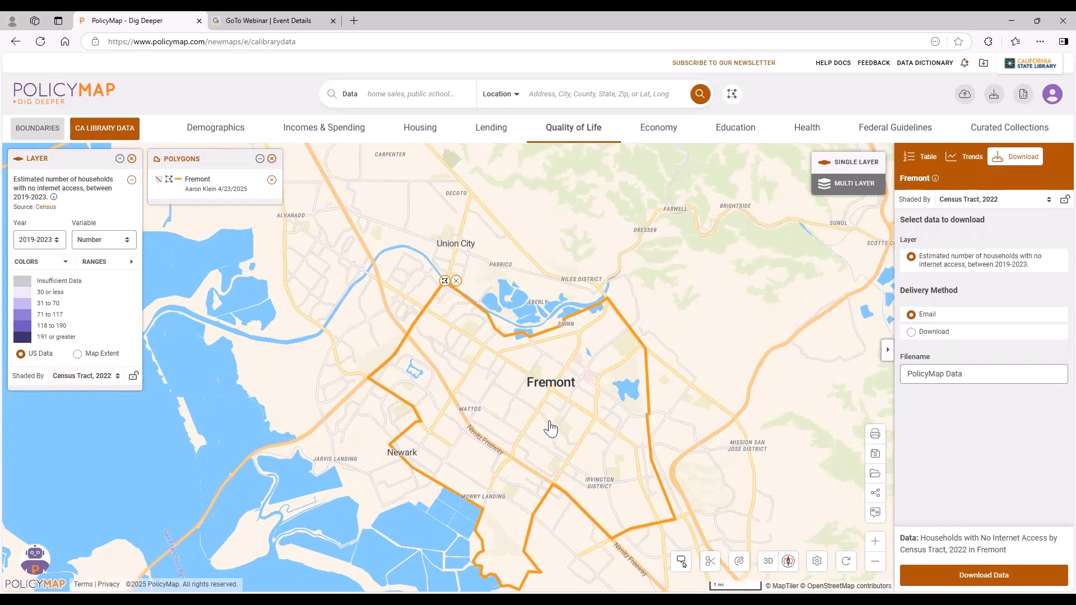
pyautogui.scroll(1, 552, 407)
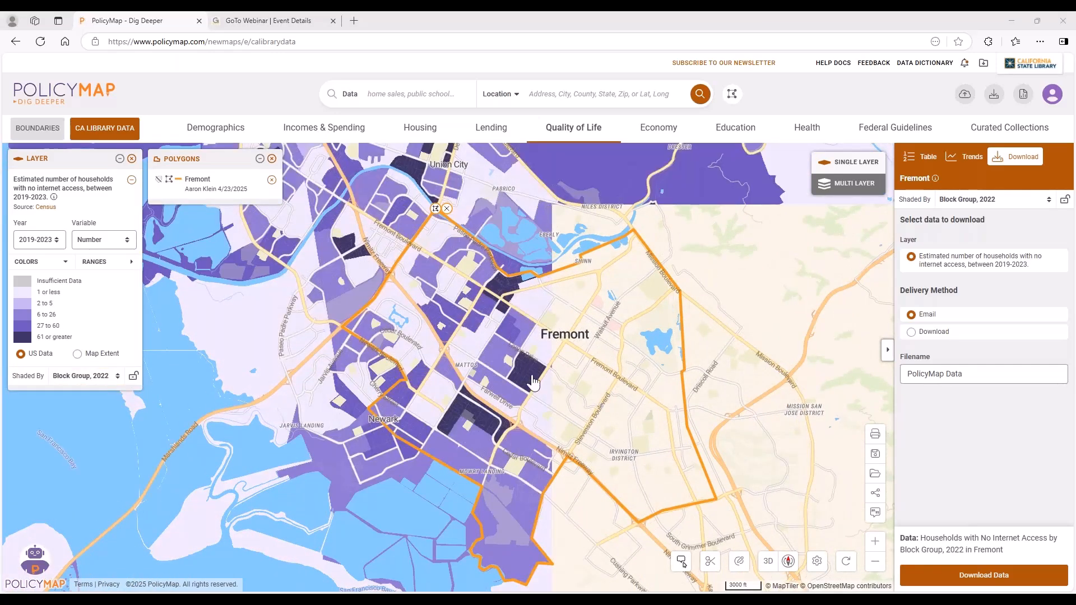
pyautogui.moveTo(532, 383)
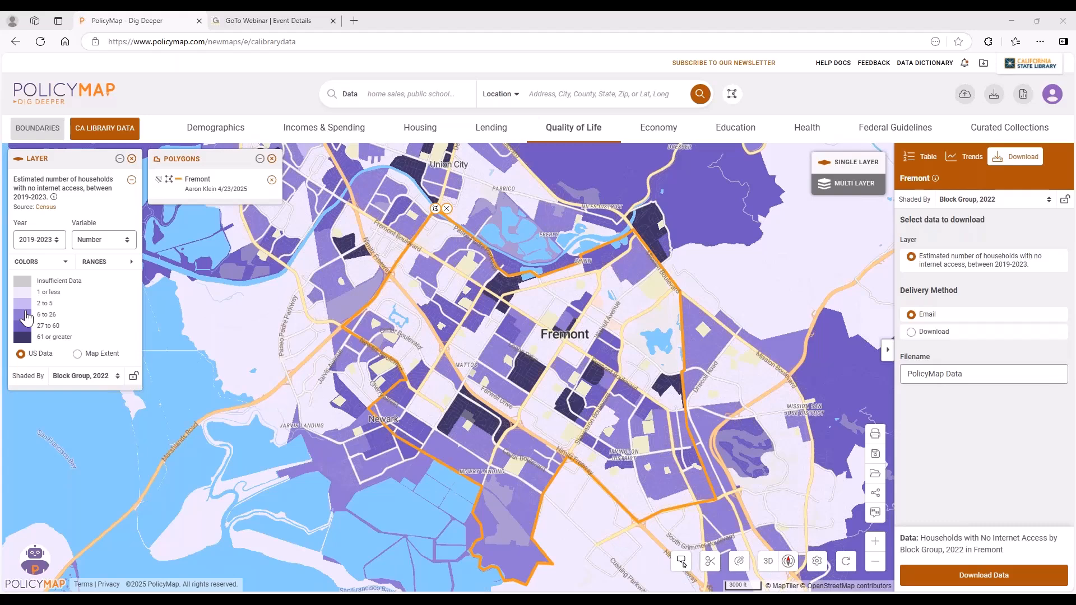
pyautogui.click(107, 376)
pyautogui.click(97, 407)
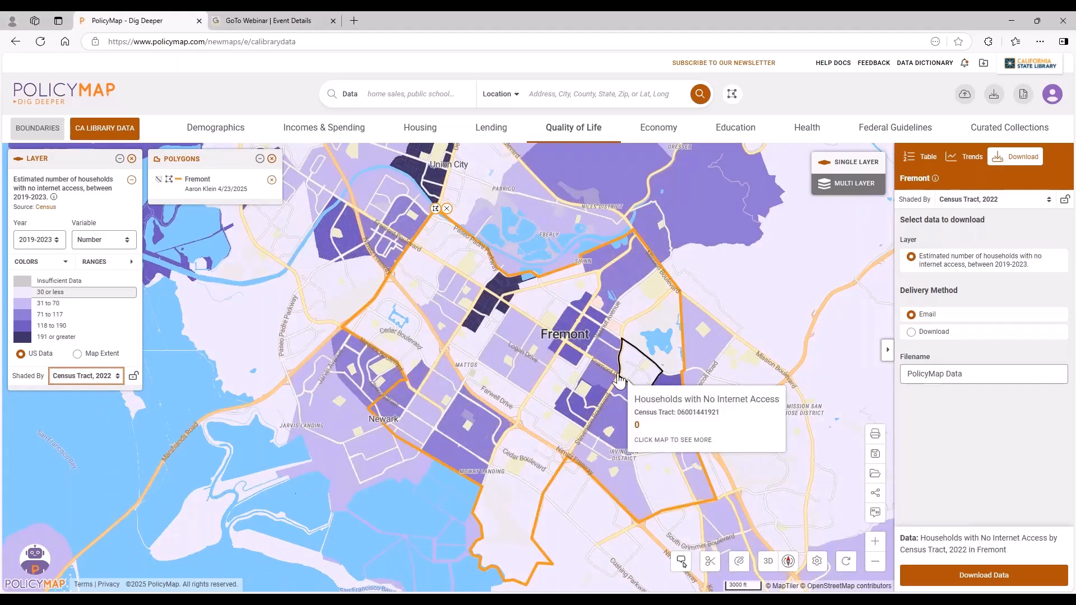
# Check the recent downloads and exports, and download the Fremont no-internet household data with Download as the delivery method.
pyautogui.click(912, 331)
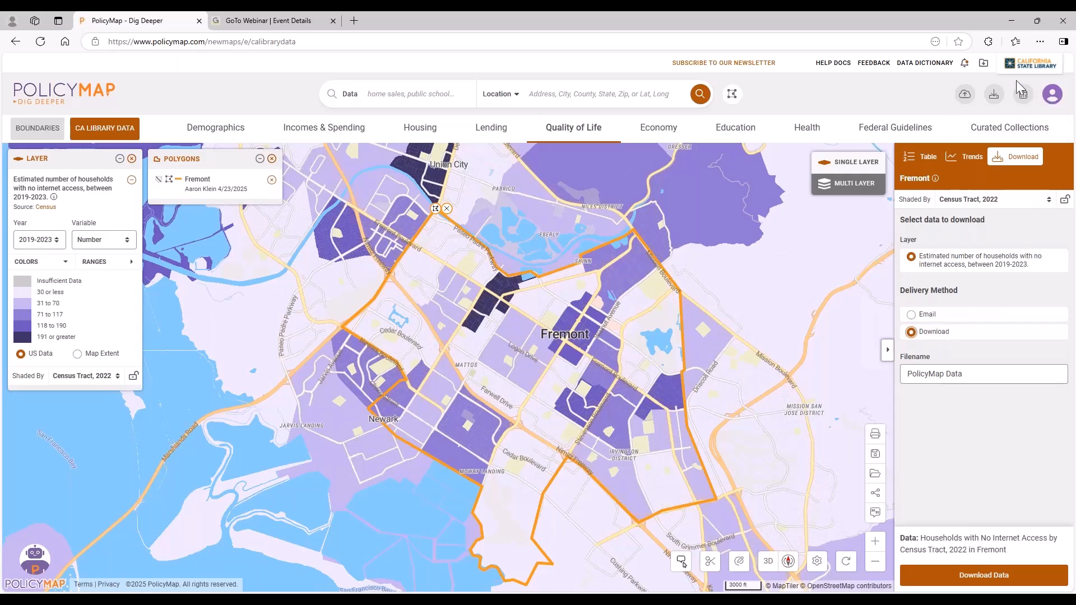
pyautogui.click(983, 63)
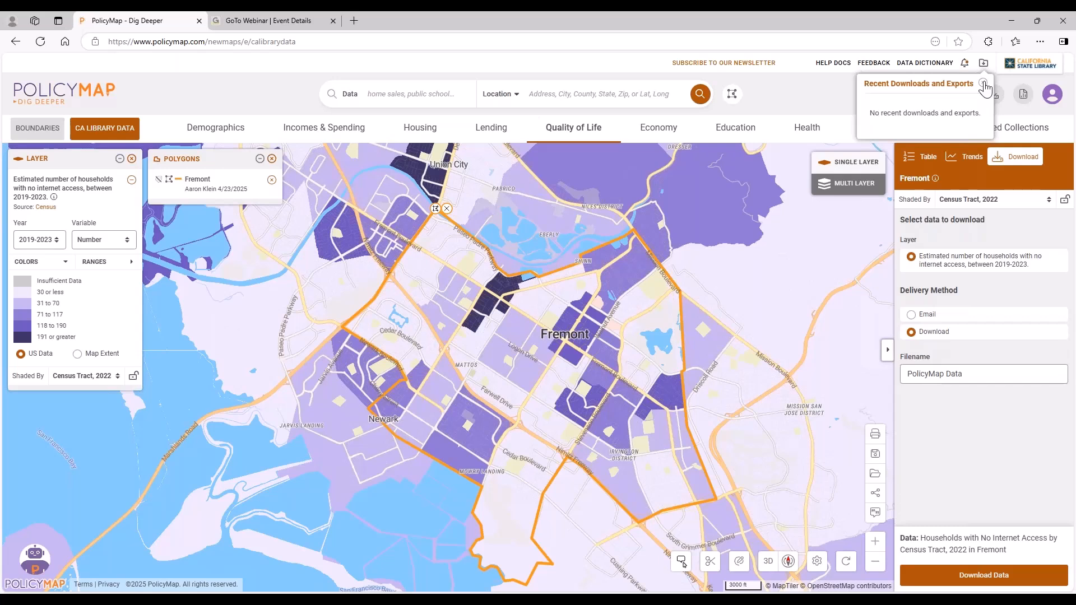
pyautogui.click(983, 84)
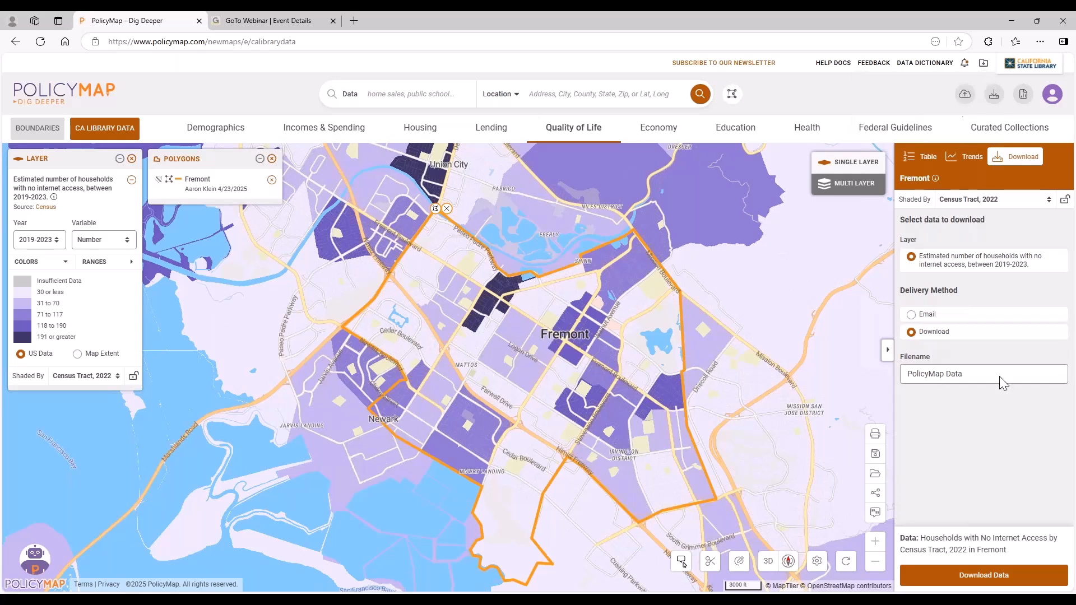
pyautogui.click(984, 577)
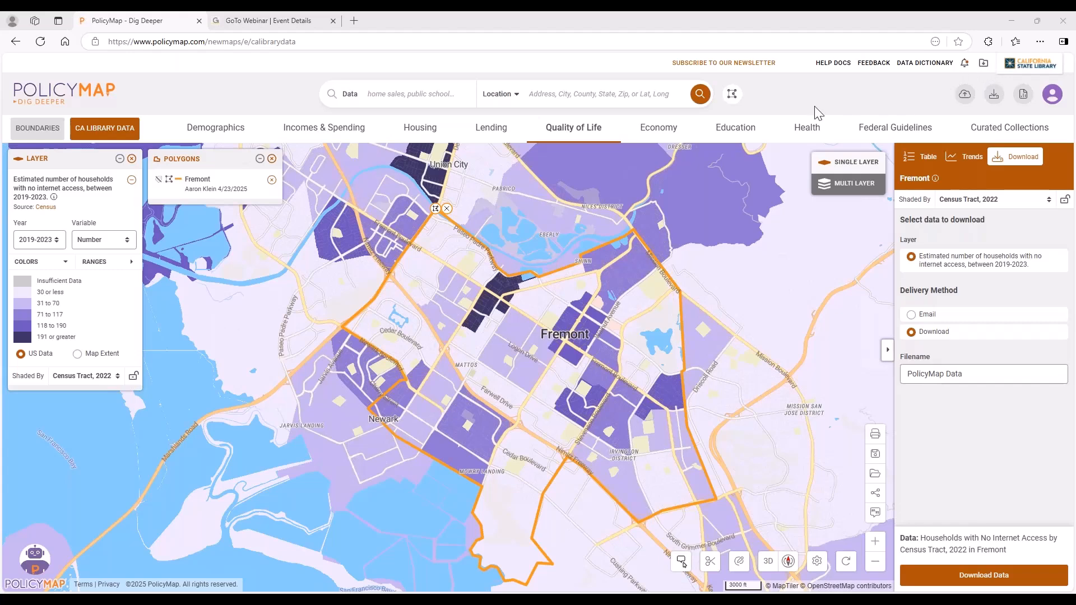
# Add the Libraries points to the map and try Libraries as the data to download before reselecting the no-internet household layer.
pyautogui.click(754, 134)
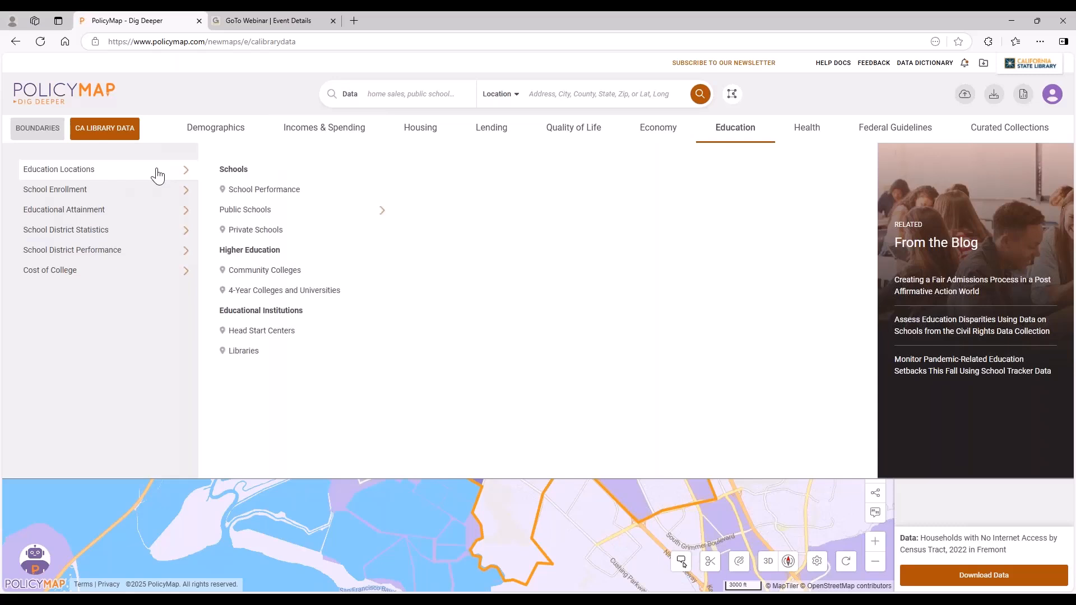
pyautogui.click(571, 136)
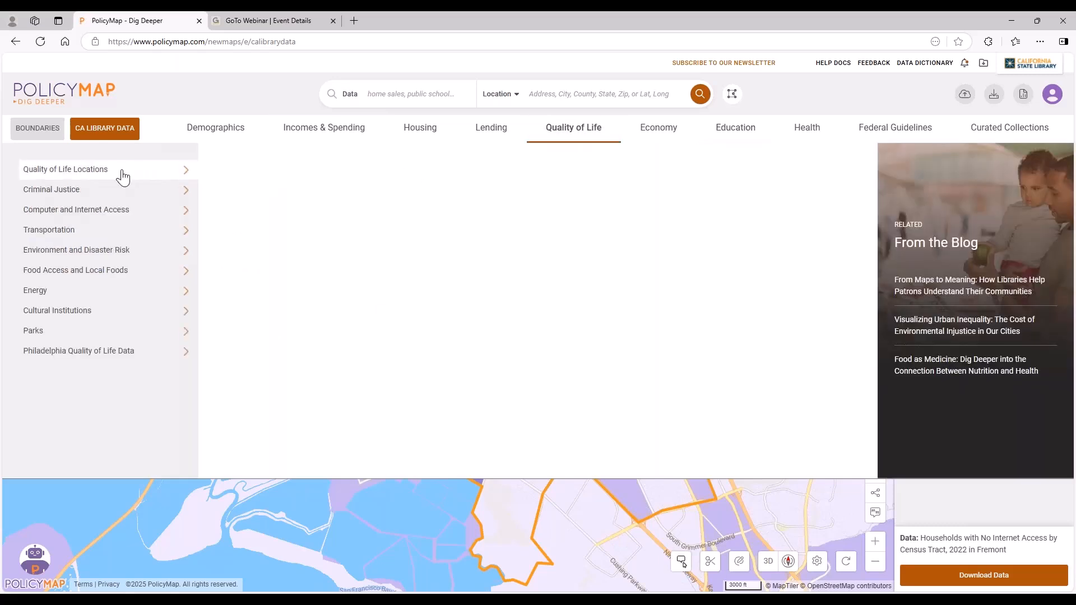
pyautogui.click(333, 351)
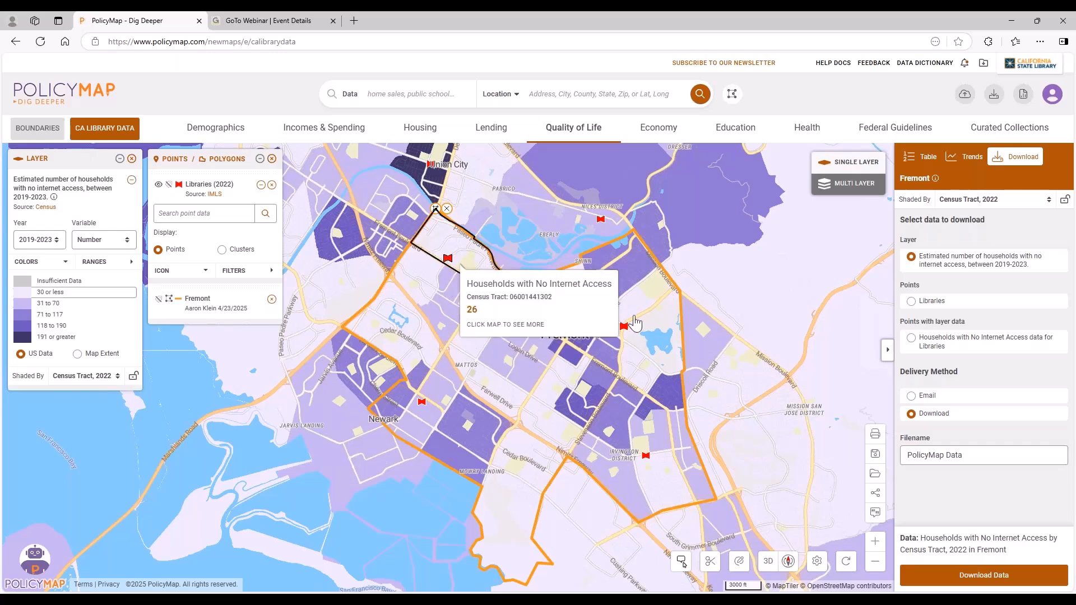
pyautogui.click(910, 303)
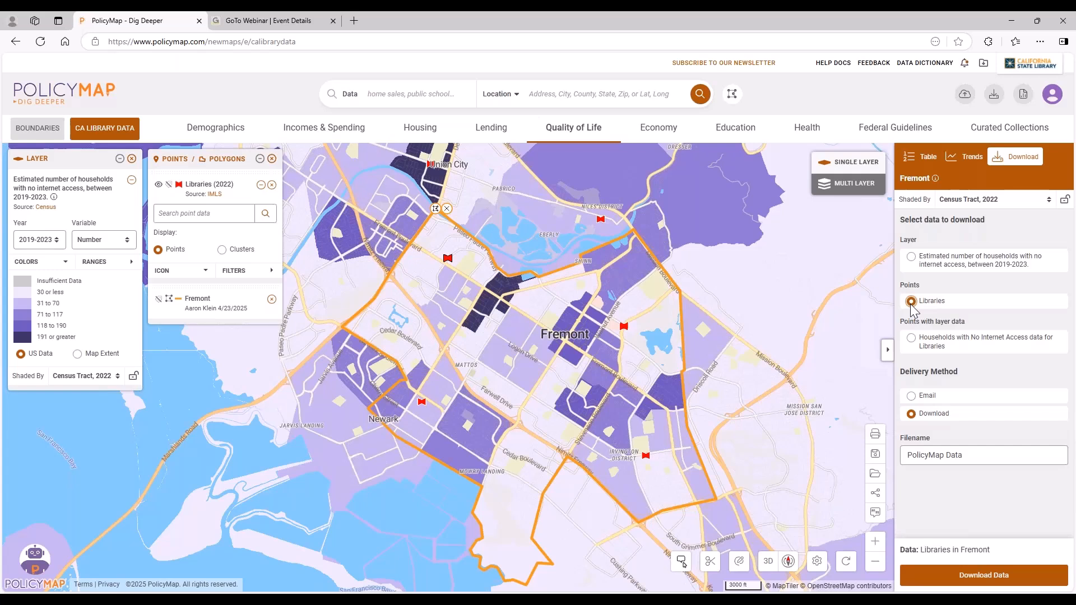
pyautogui.click(911, 259)
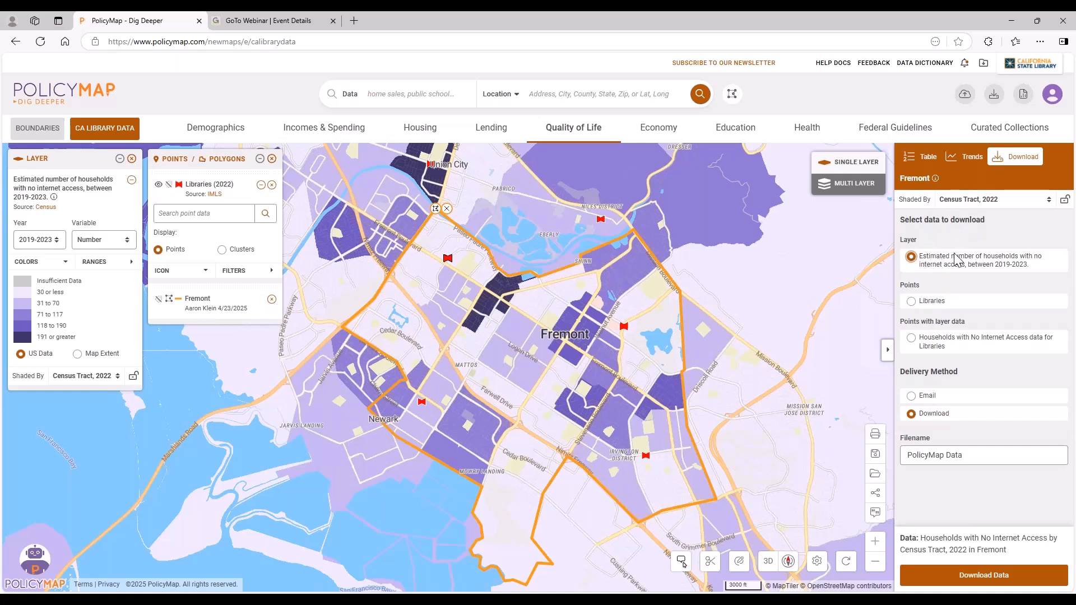
# Remove the no-internet household layer and all points and polygons from the map.
pyautogui.click(983, 66)
pyautogui.click(984, 69)
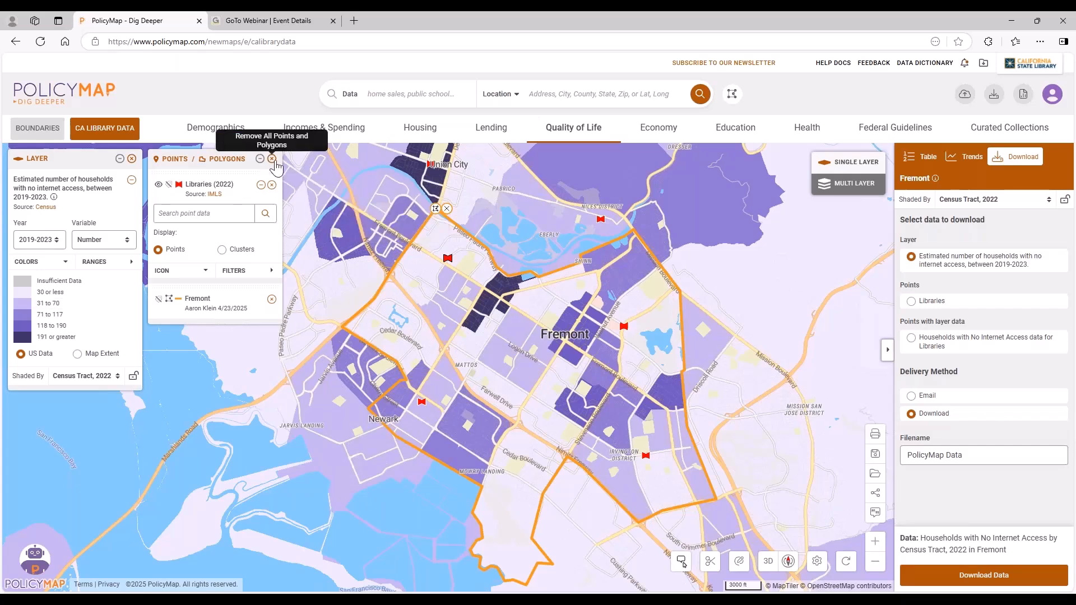
pyautogui.click(132, 159)
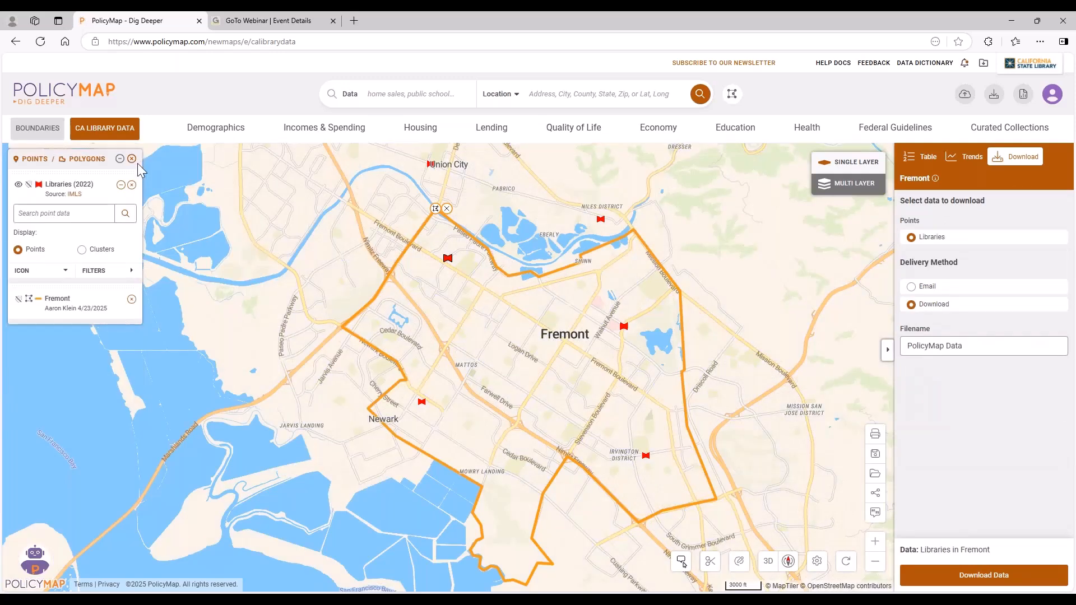
pyautogui.click(132, 159)
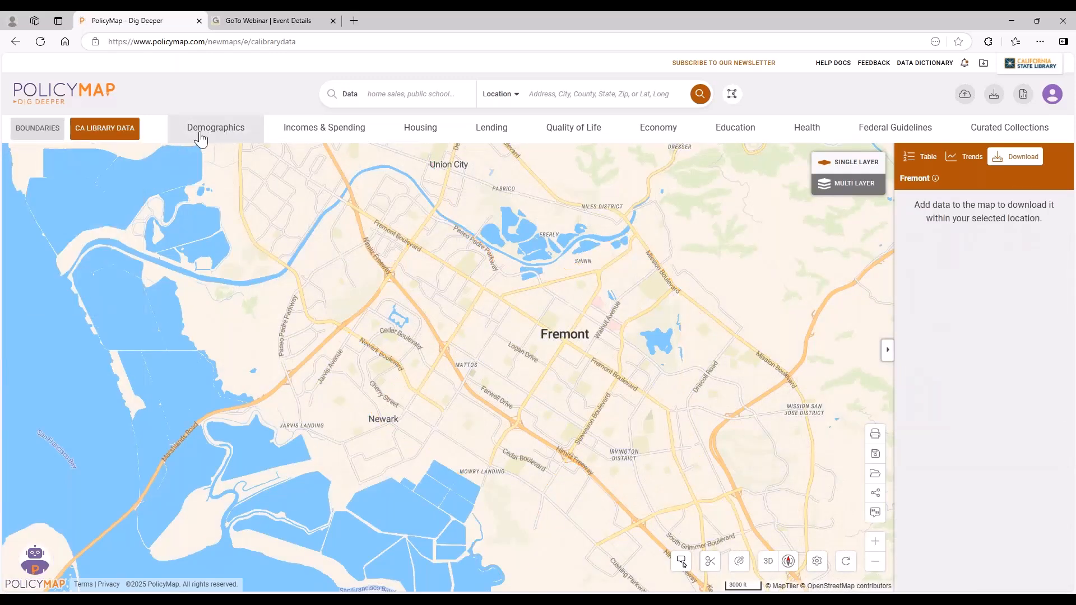
# Review the Language Spoken at Home options and add the Predominant Language layer for All Languages to the map.
pyautogui.click(230, 137)
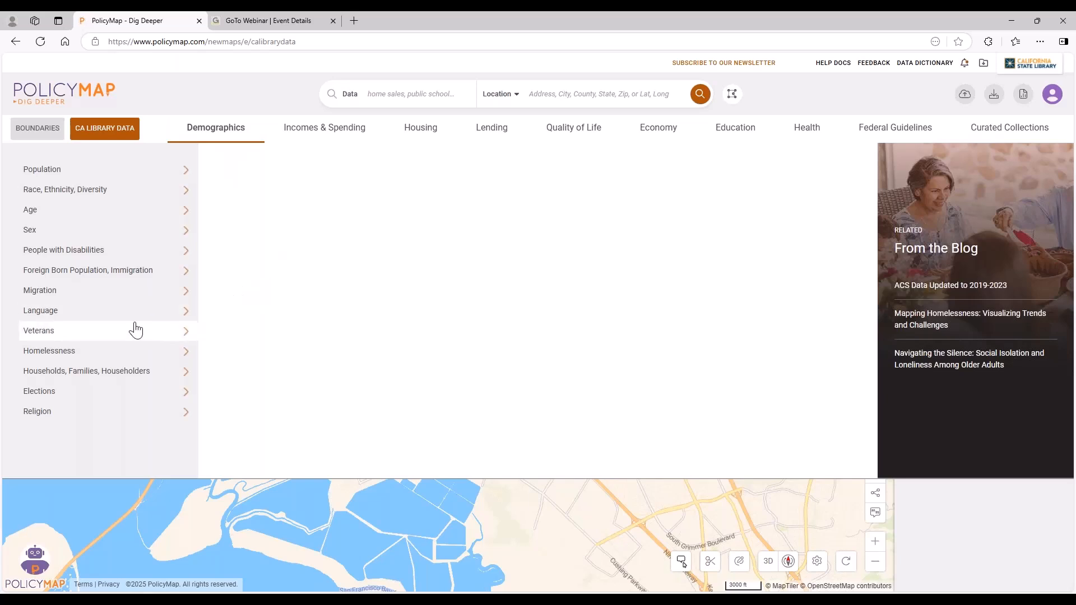
pyautogui.click(80, 320)
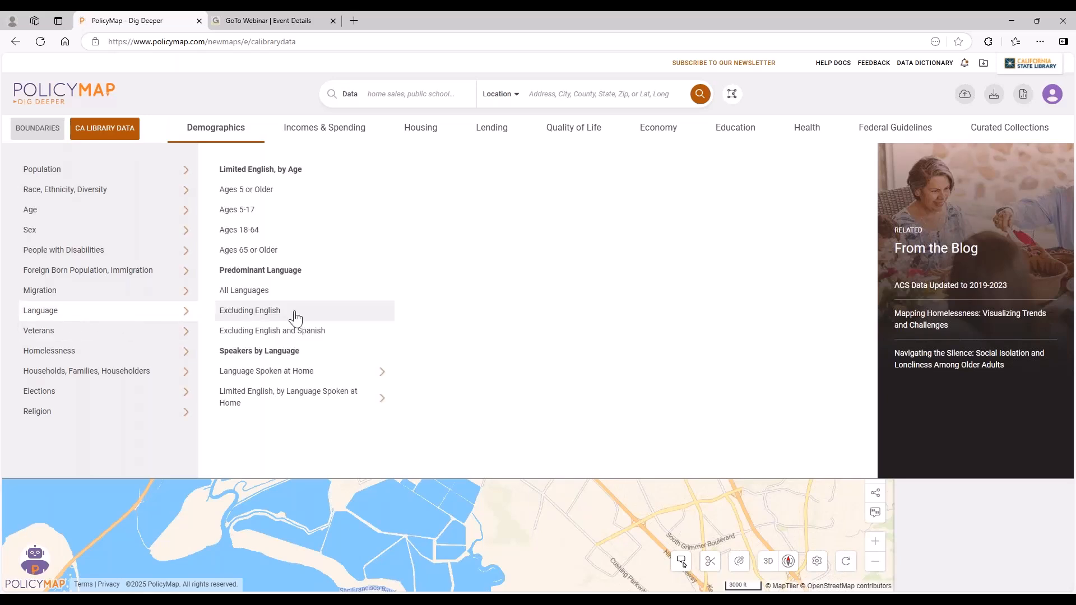
pyautogui.click(315, 372)
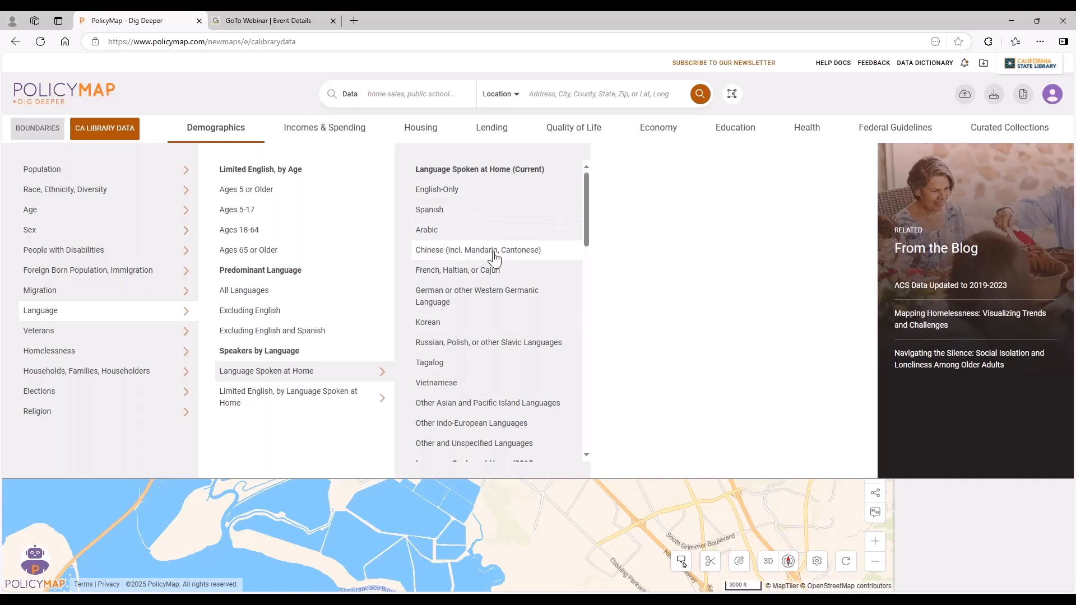
pyautogui.scroll(-3, 497, 274)
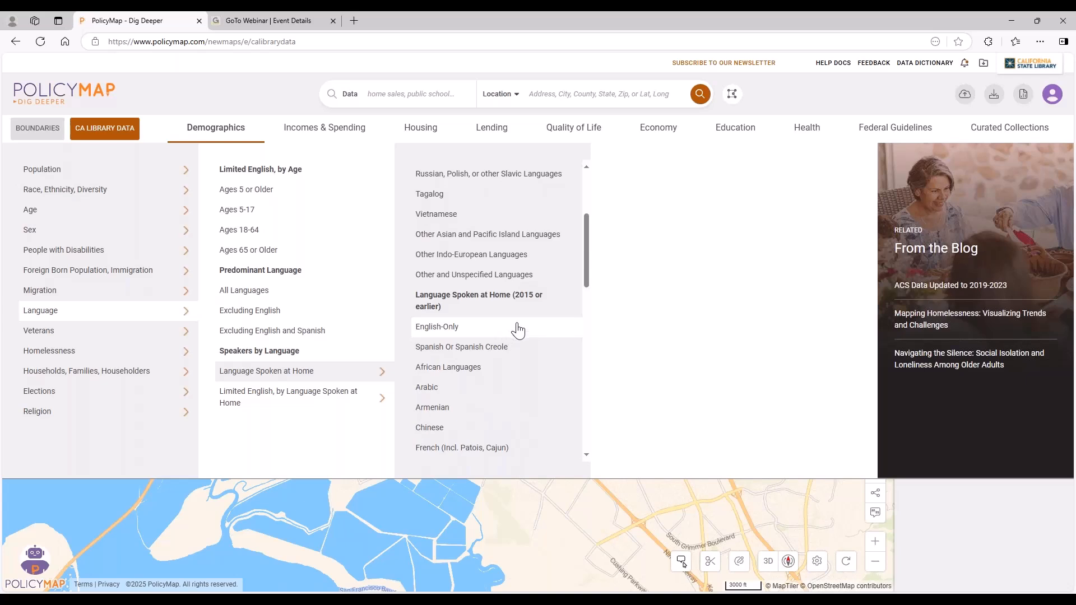
pyautogui.scroll(-9, 513, 334)
pyautogui.scroll(-3, 518, 330)
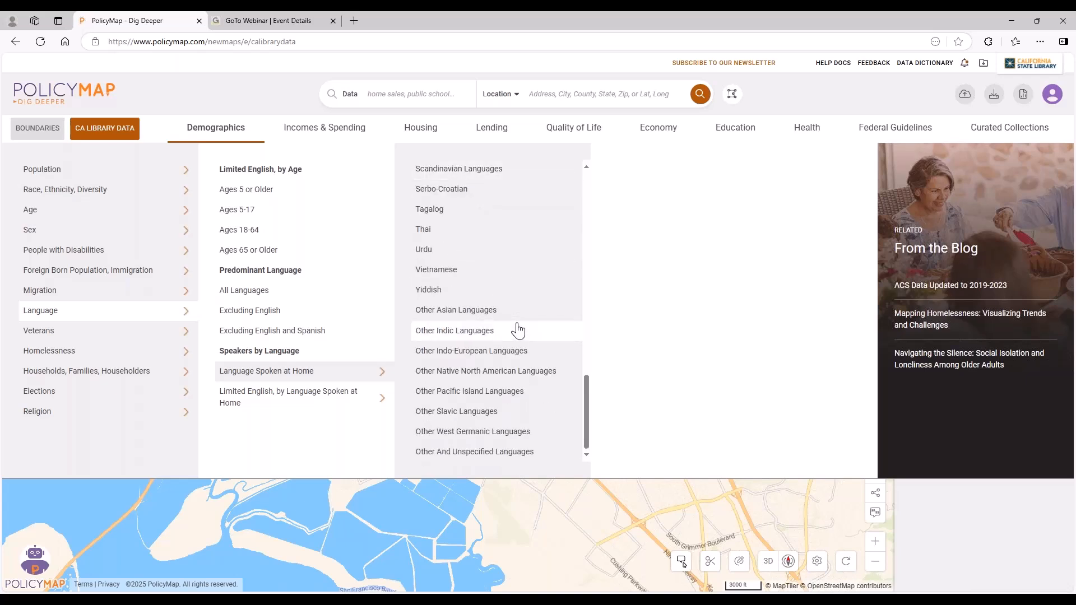
pyautogui.scroll(12, 516, 328)
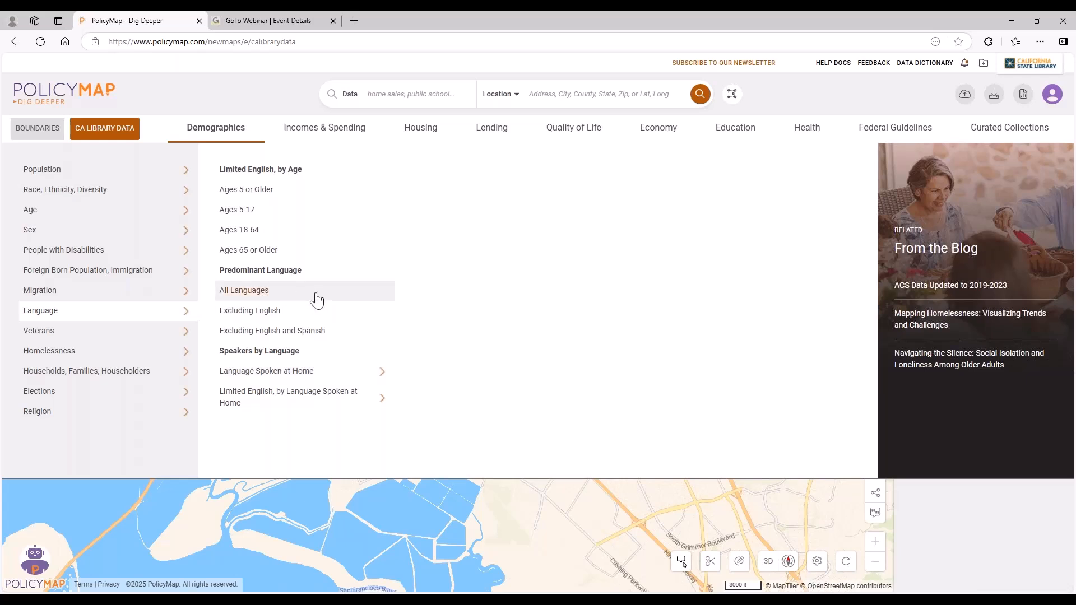
pyautogui.click(313, 294)
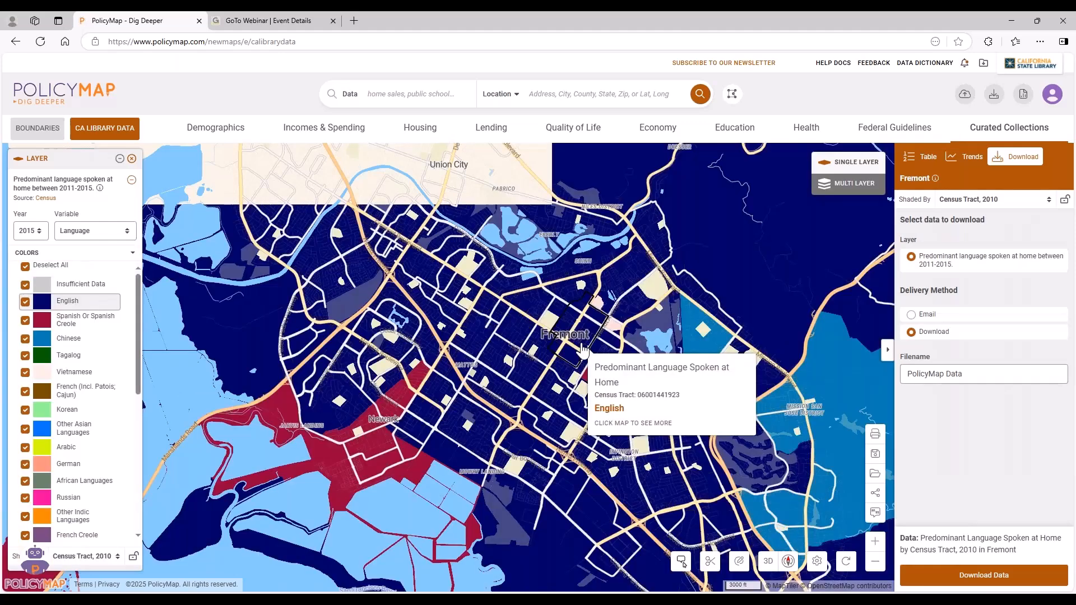
# Examine the predominant languages around Fremont, Newark and Redwood City, and remove the language layer from the map.
pyautogui.scroll(-2, 547, 366)
pyautogui.scroll(-2, 547, 366)
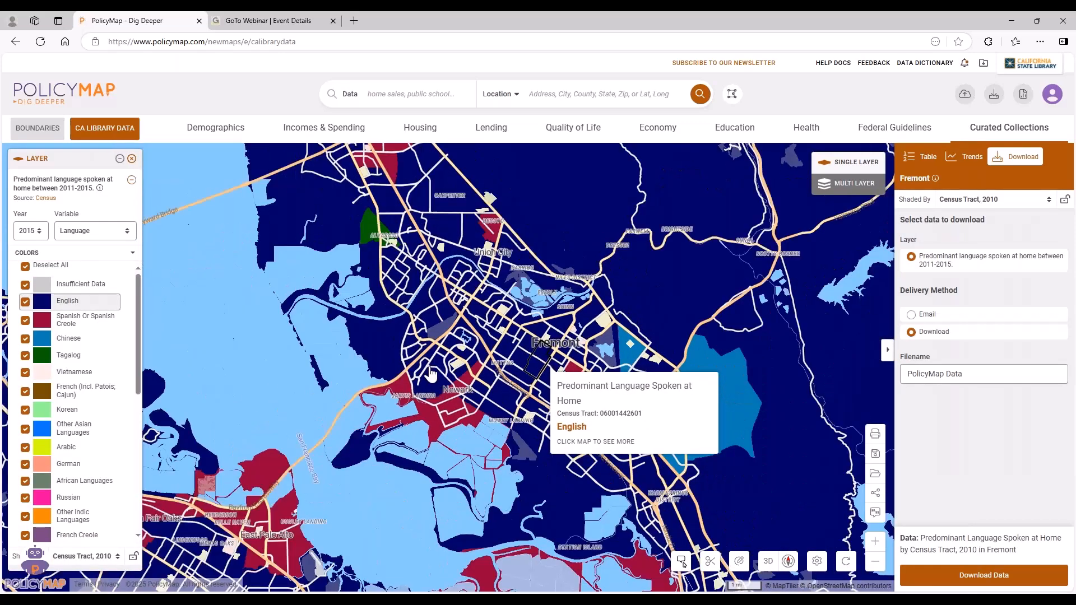
pyautogui.moveTo(393, 387); pyautogui.dragTo(639, 317)
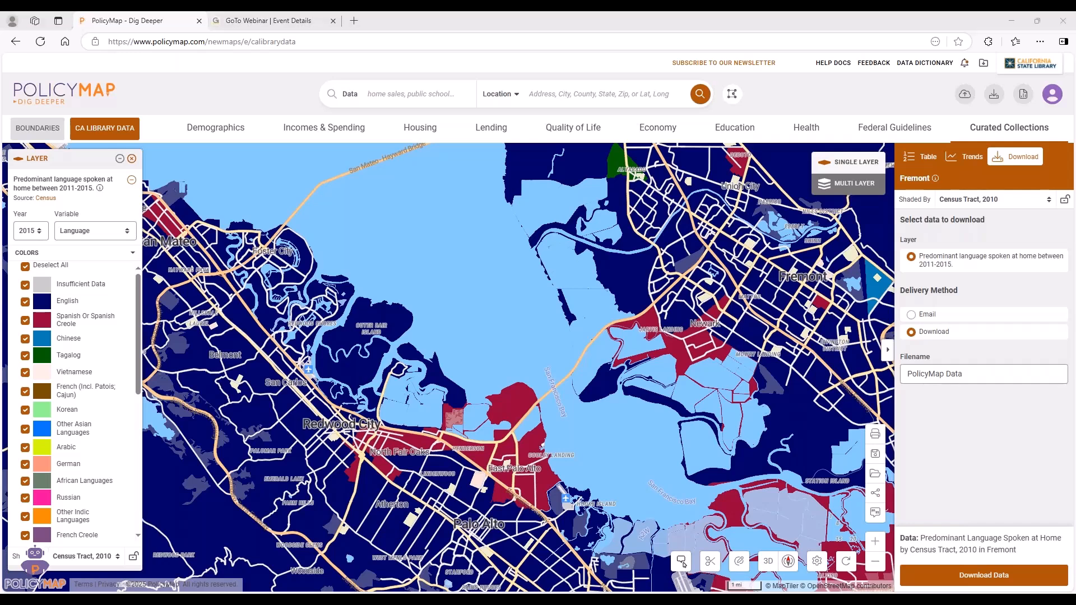
pyautogui.click(132, 158)
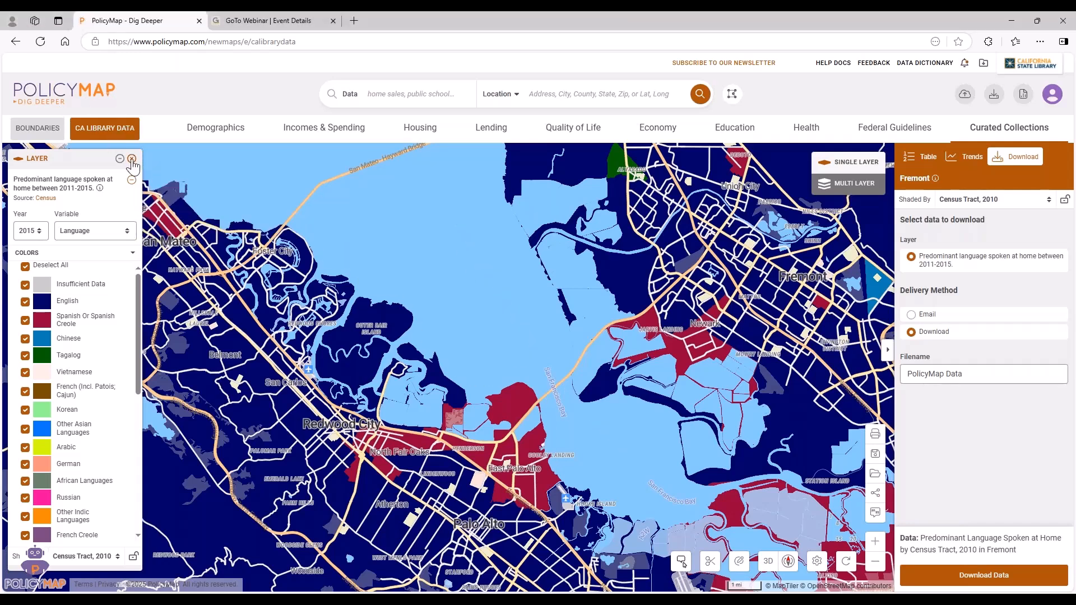
# Add the Libraries points around Fremont and inspect the Library System details of the Newark Library.
pyautogui.moveTo(701, 266); pyautogui.dragTo(598, 295)
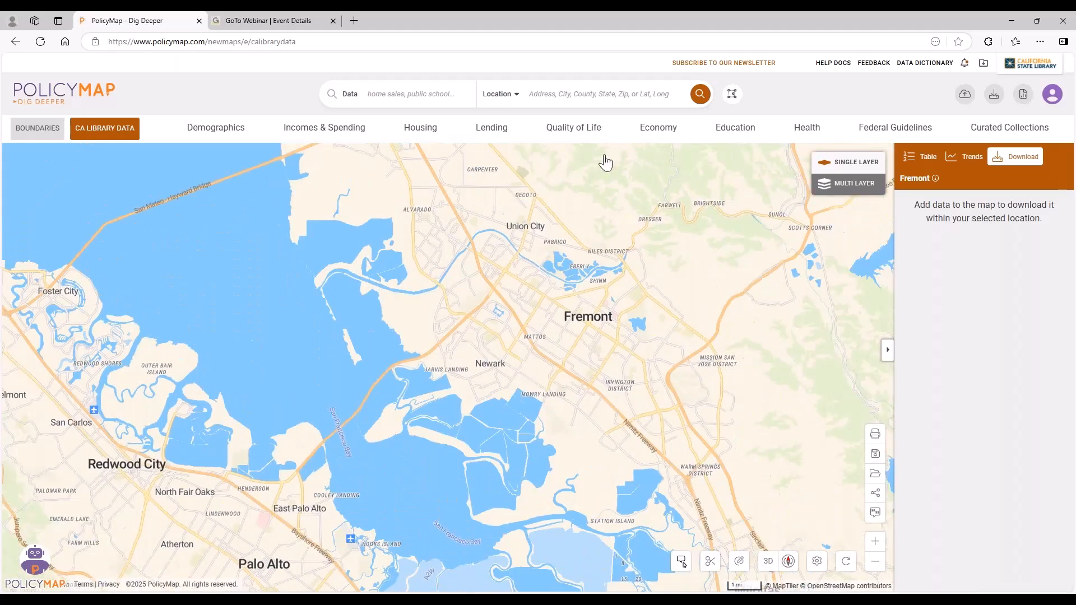
pyautogui.click(576, 127)
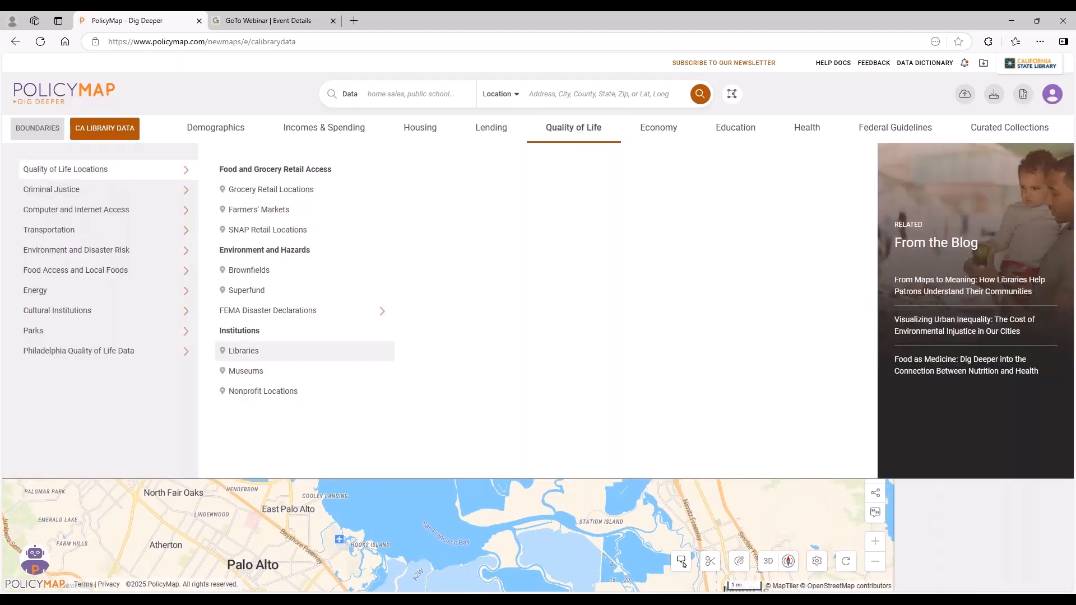
pyautogui.click(380, 351)
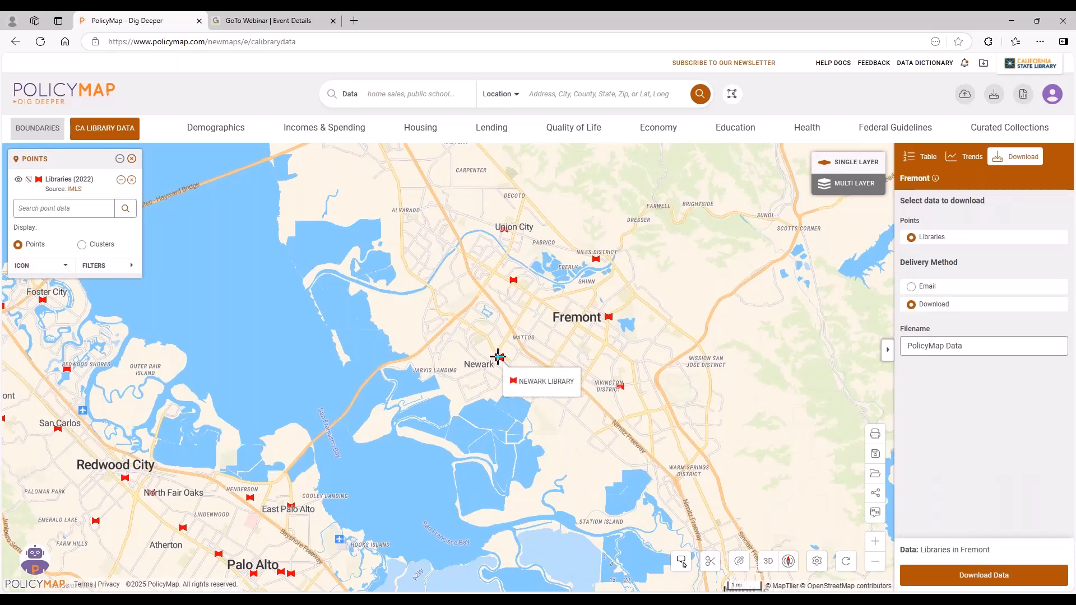
pyautogui.click(498, 357)
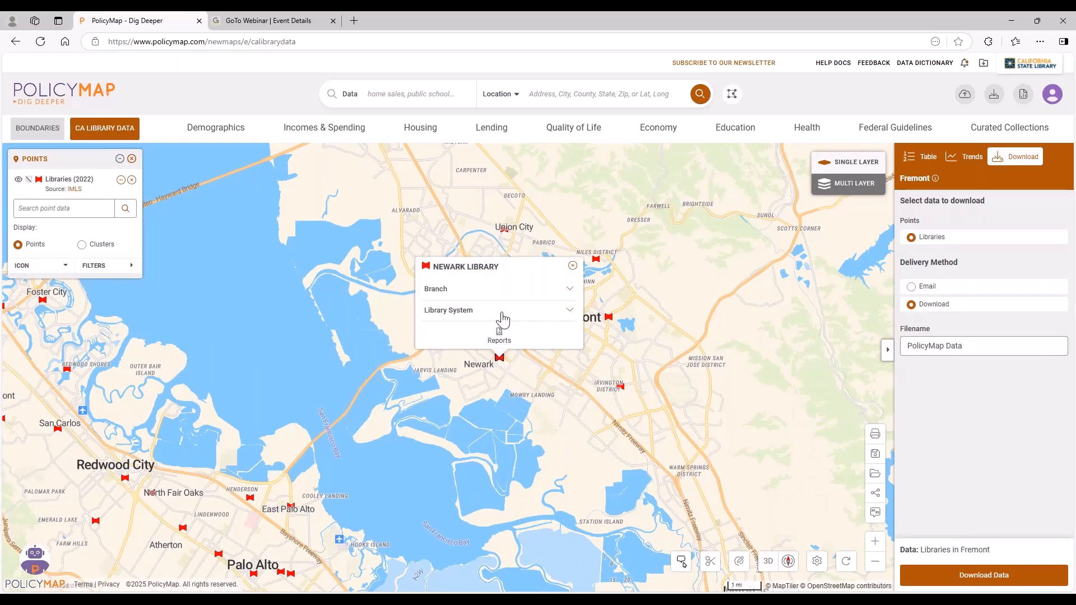
pyautogui.click(524, 314)
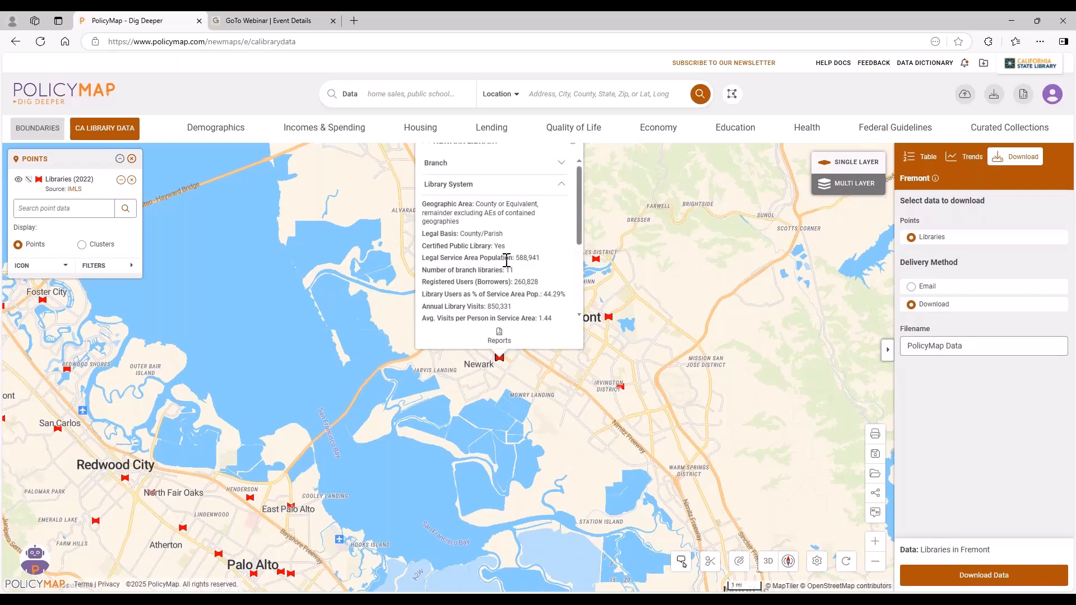
pyautogui.moveTo(667, 287); pyautogui.dragTo(669, 310)
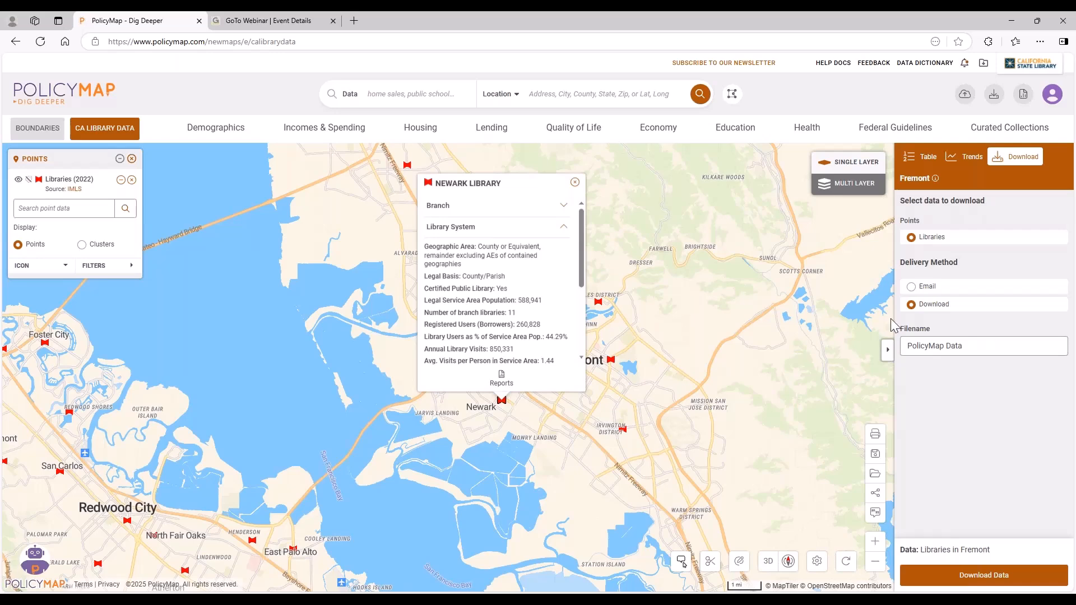
# Set the map location to the city of Fremont, CA and dismiss its information popup.
pyautogui.click(608, 94)
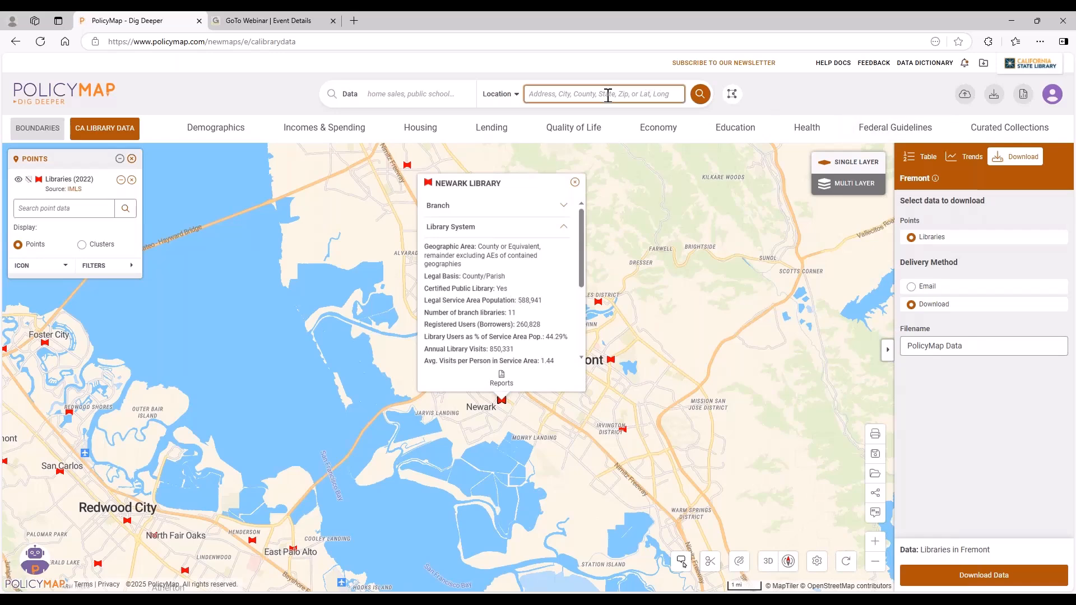
pyautogui.write('fremont')
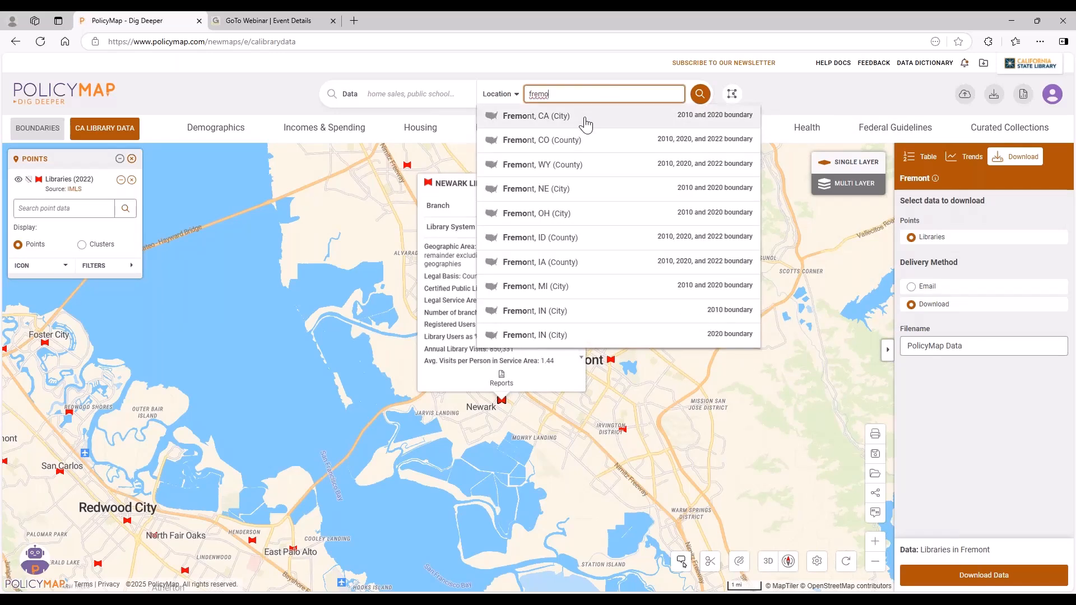
pyautogui.click(583, 118)
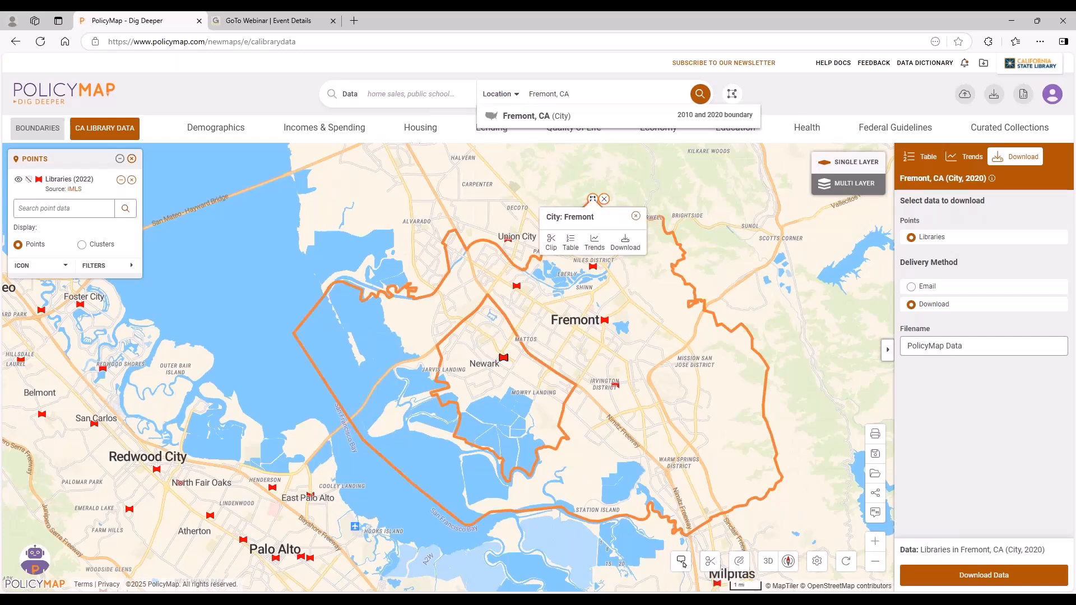
pyautogui.click(975, 583)
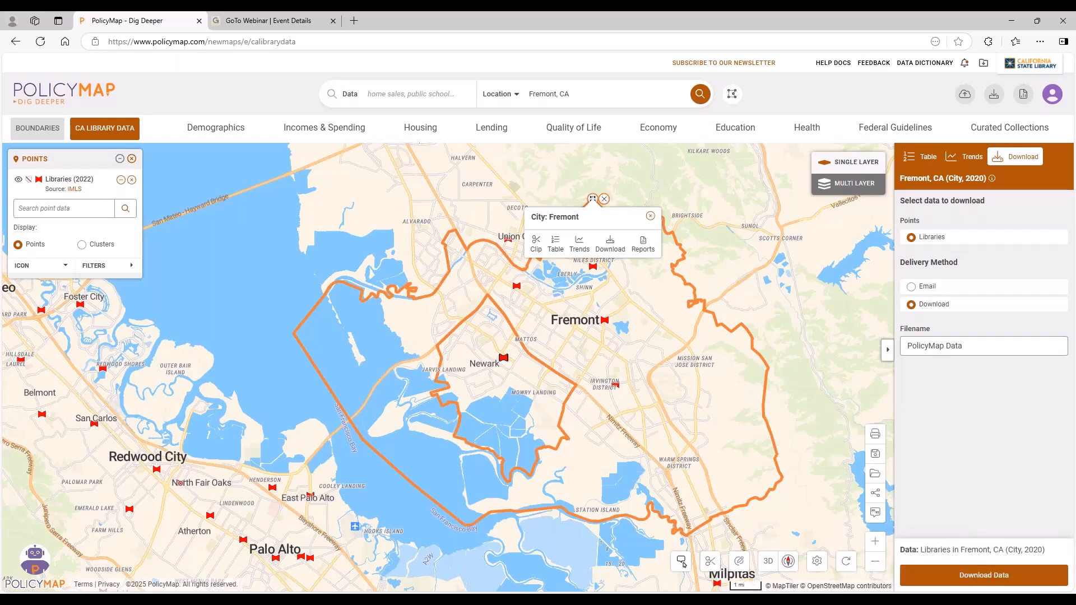
pyautogui.click(650, 216)
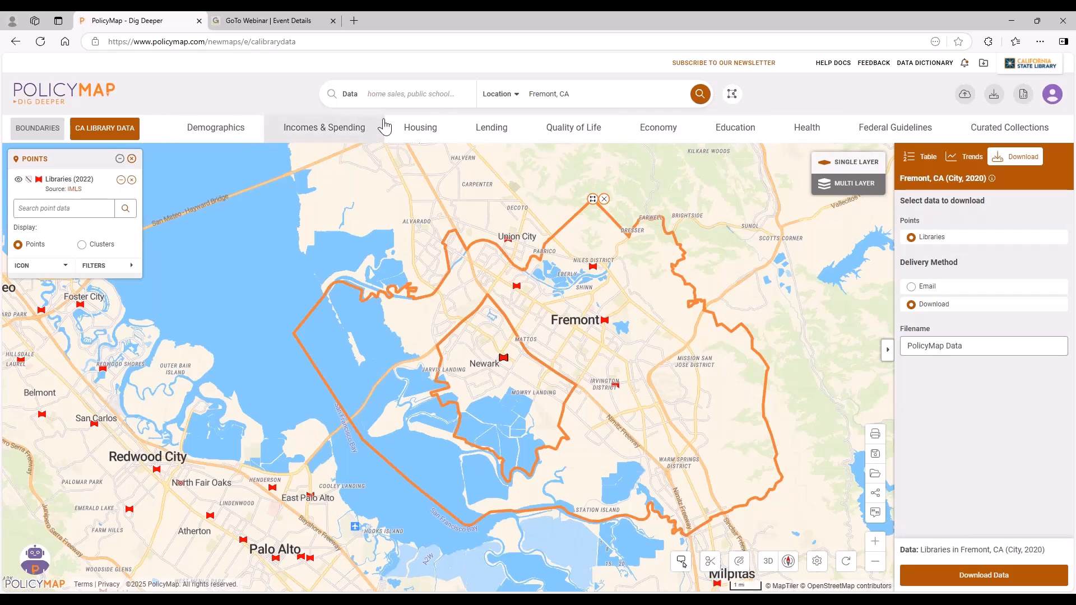
# Search the data catalog for "food access", review the matching indicators and clear the search.
pyautogui.click(414, 93)
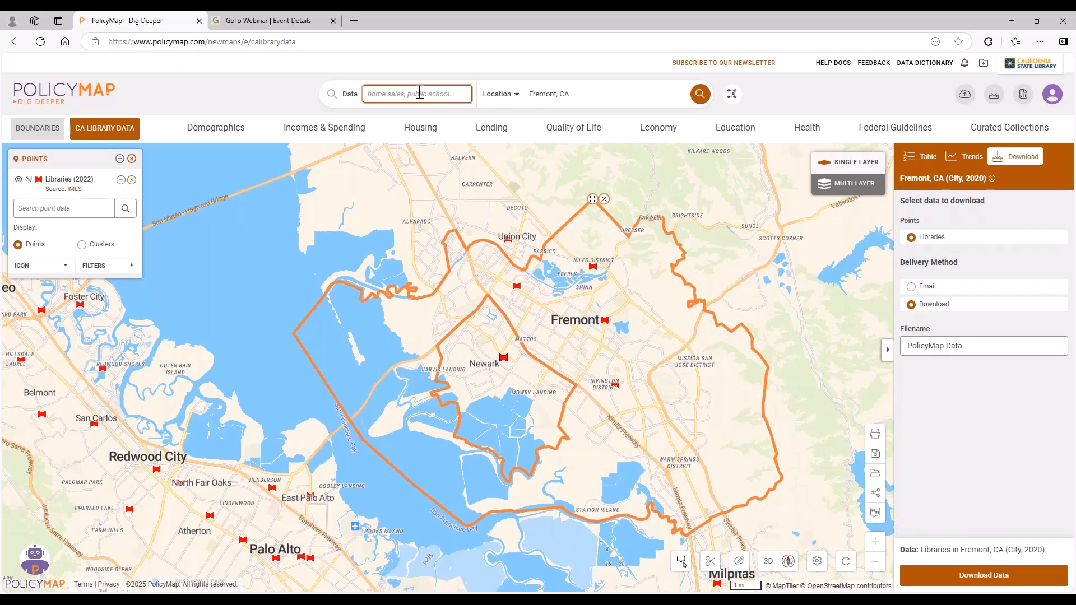
pyautogui.write('food access')
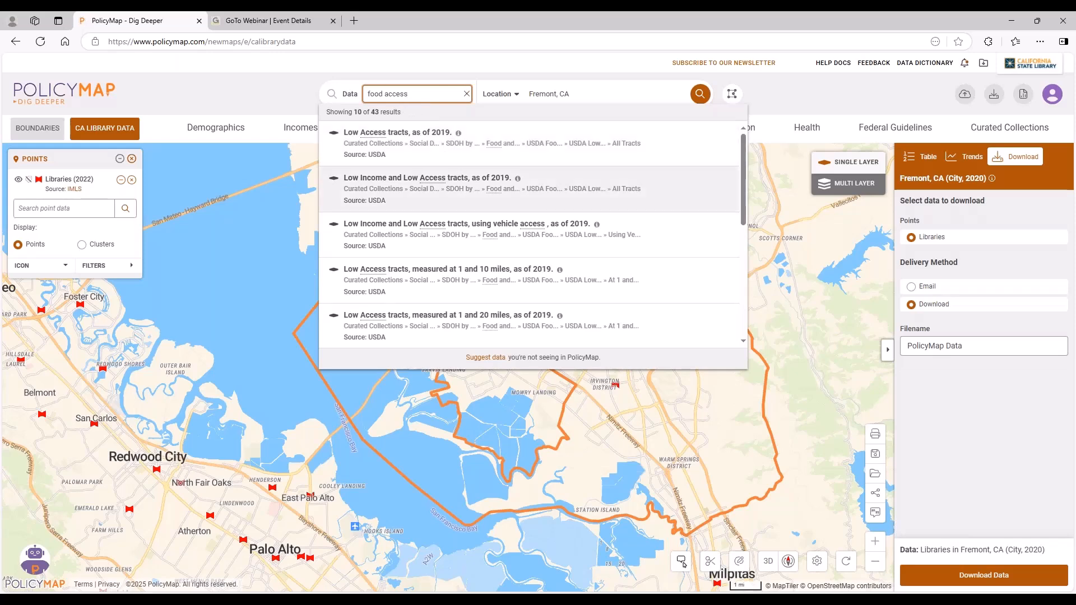
pyautogui.scroll(-1, 554, 230)
pyautogui.scroll(-5, 555, 229)
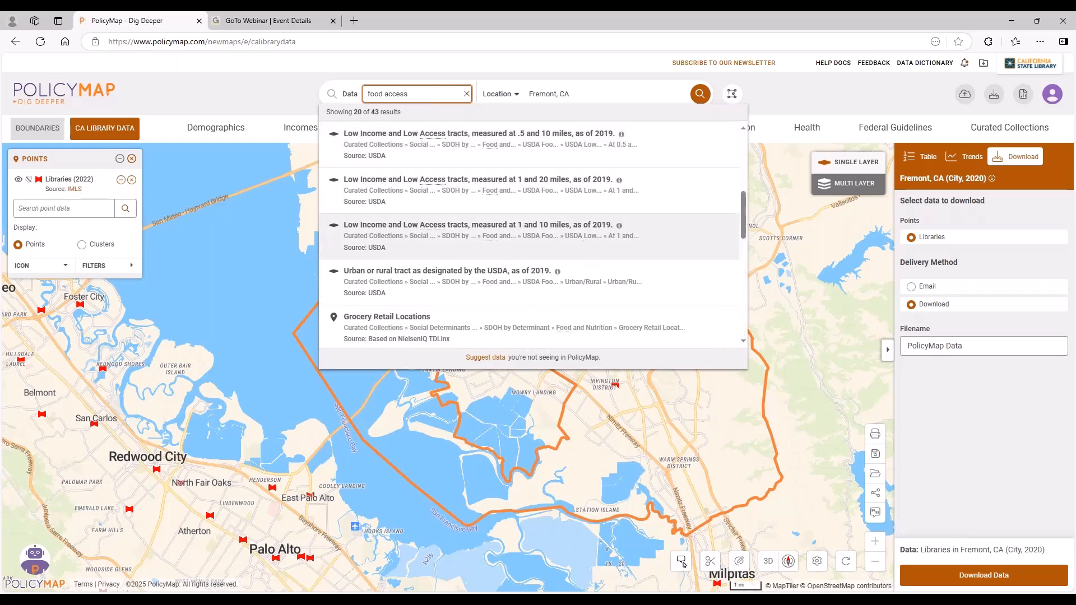
pyautogui.scroll(-6, 584, 247)
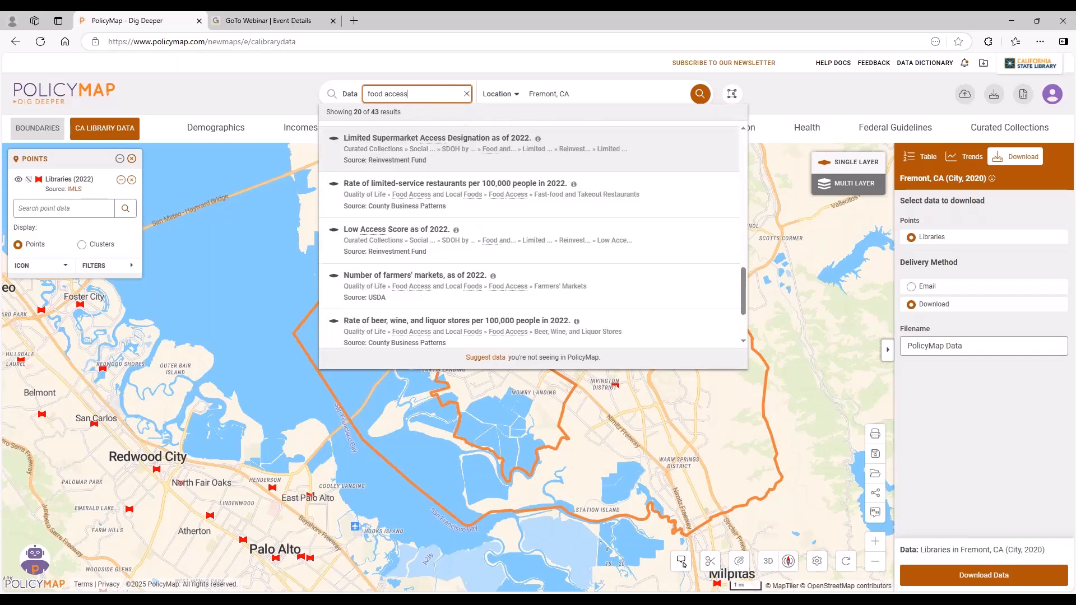
pyautogui.scroll(-5, 584, 247)
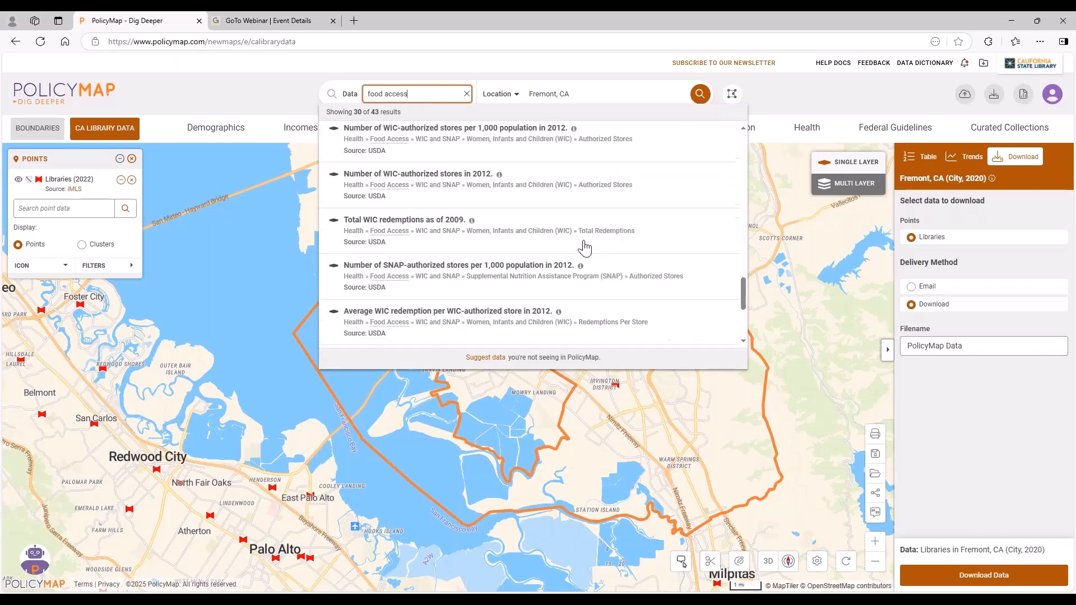
pyautogui.scroll(-6, 529, 233)
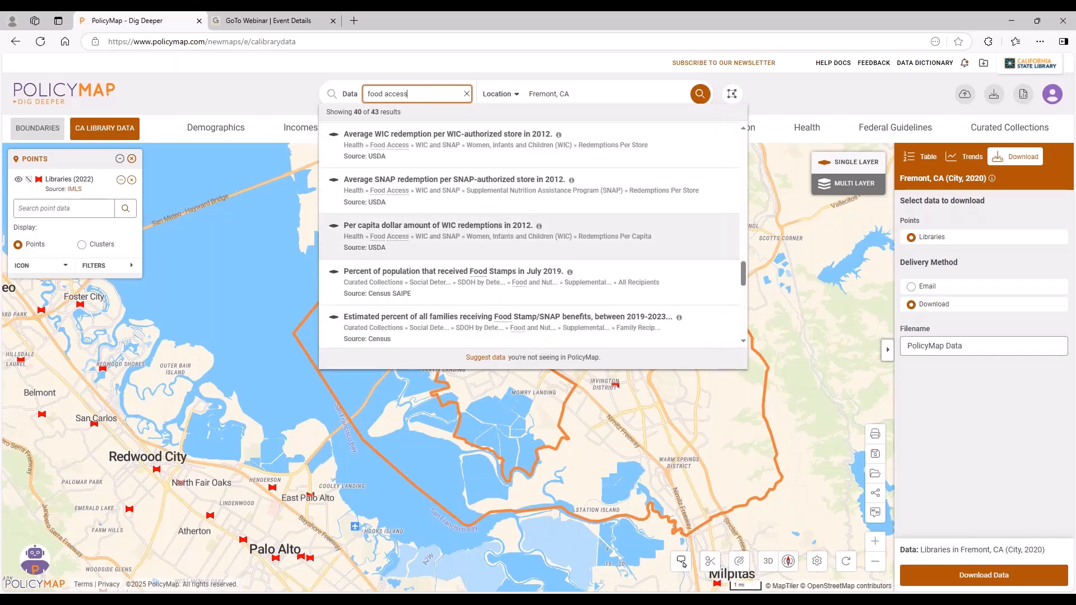
pyautogui.scroll(10, 593, 247)
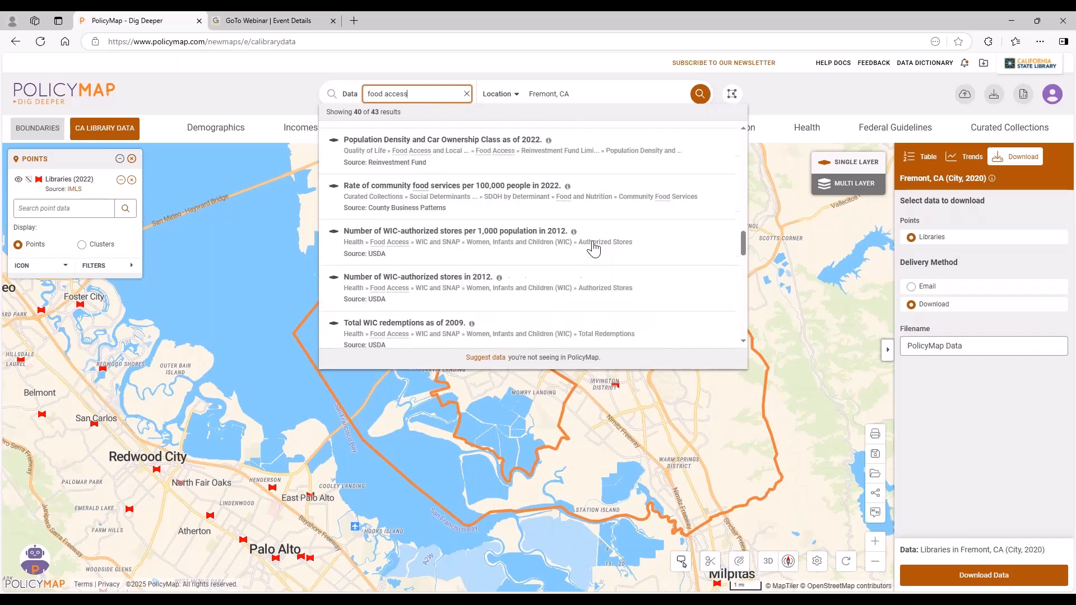
pyautogui.scroll(3, 593, 247)
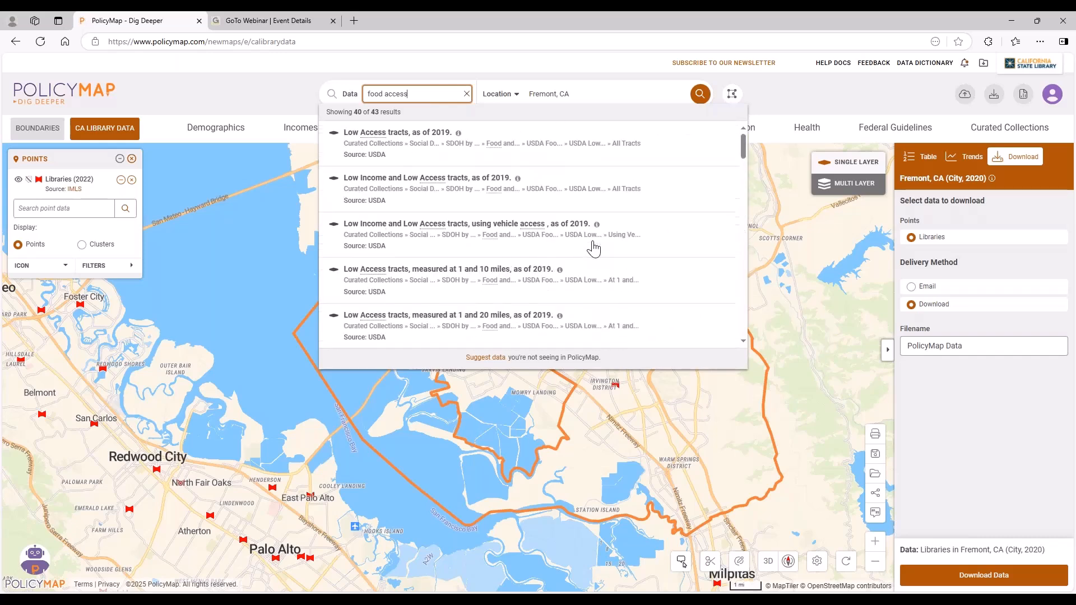
pyautogui.click(466, 93)
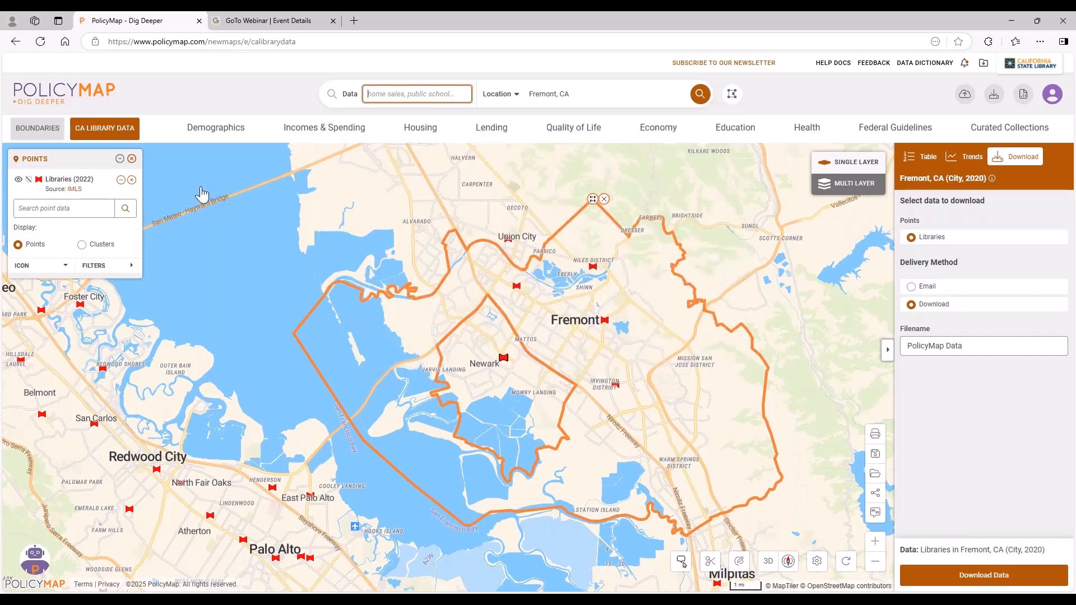
# Remove the Libraries points from the map and collapse the download panel.
pyautogui.click(131, 160)
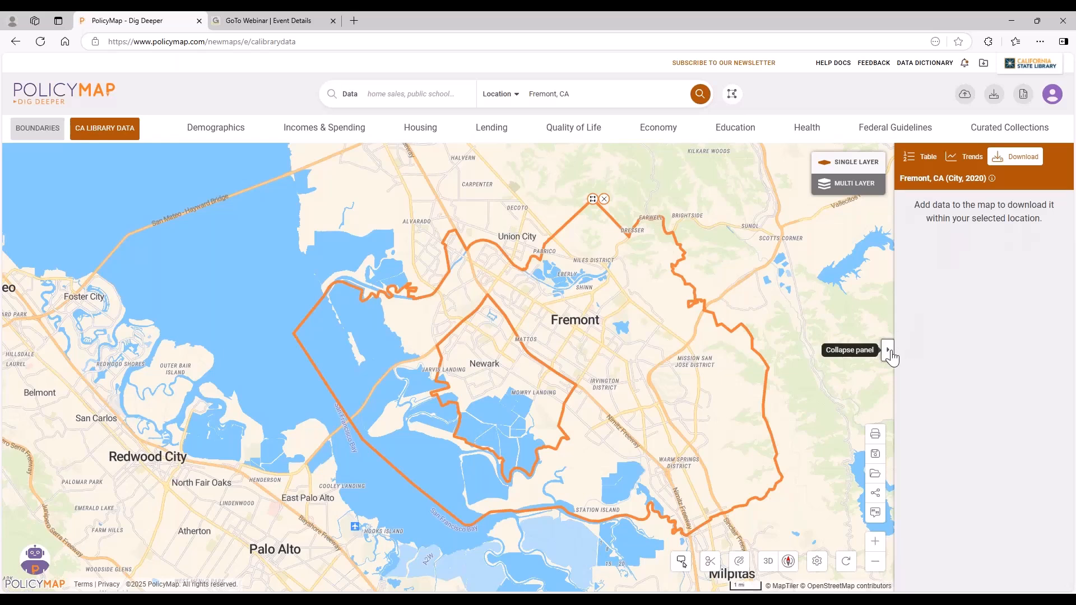
pyautogui.click(888, 351)
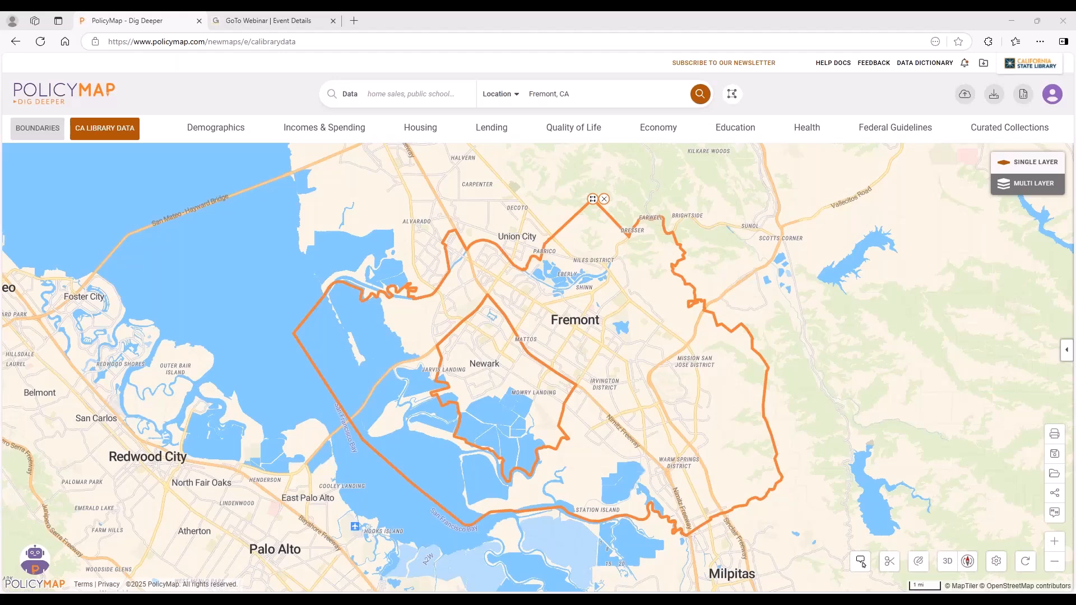
pyautogui.click(805, 129)
pyautogui.click(80, 277)
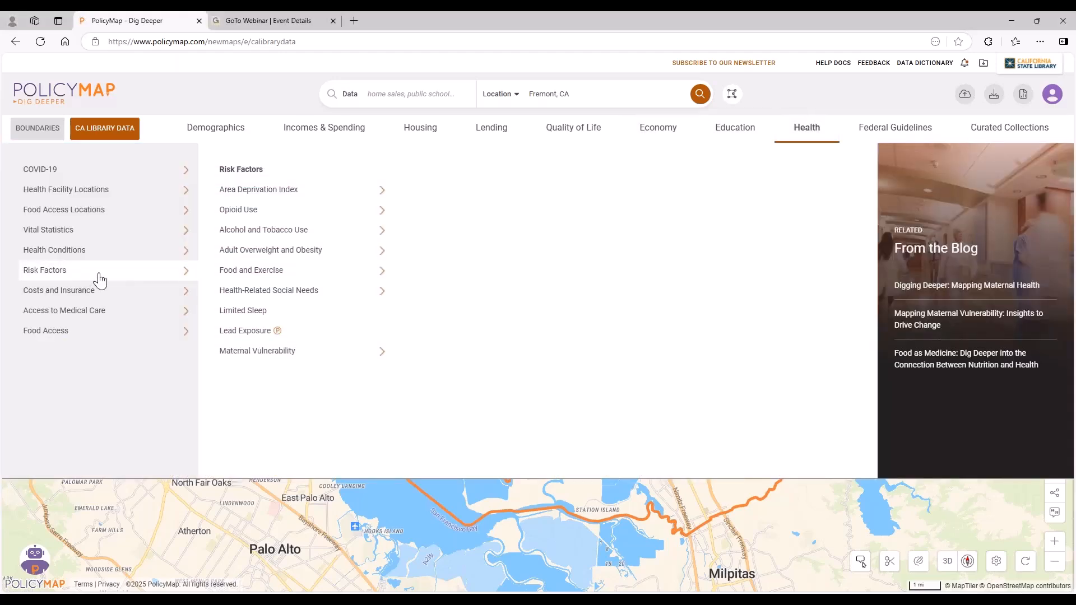
pyautogui.click(278, 257)
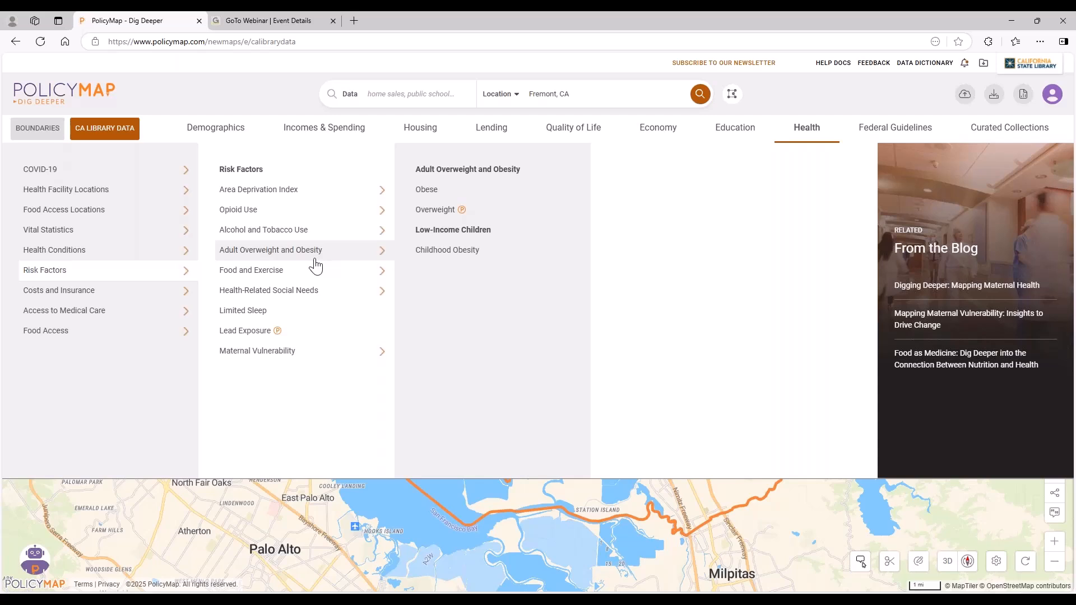
pyautogui.click(126, 293)
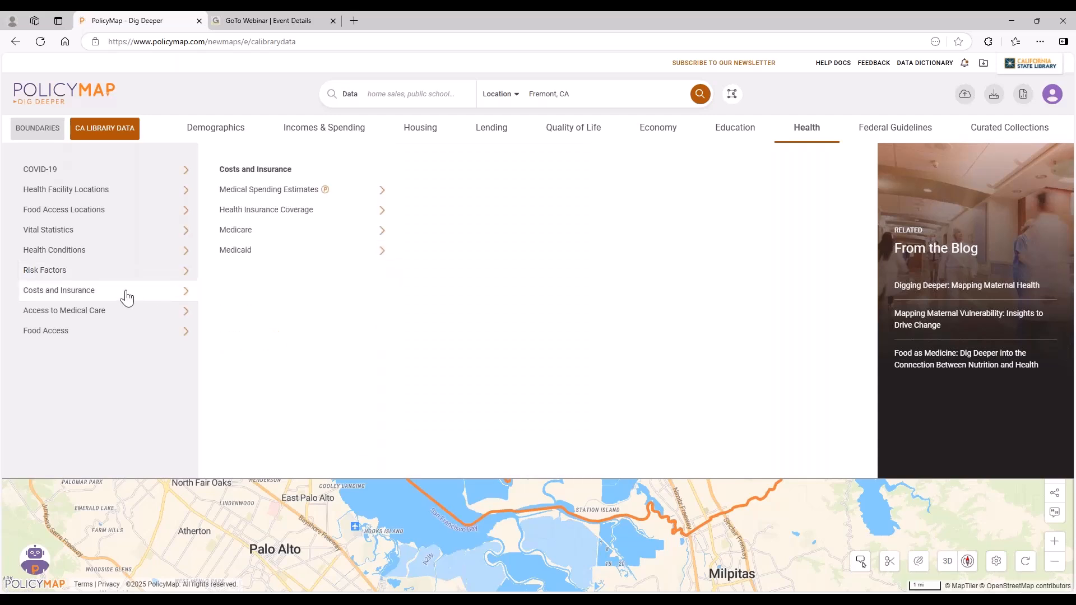
pyautogui.click(119, 273)
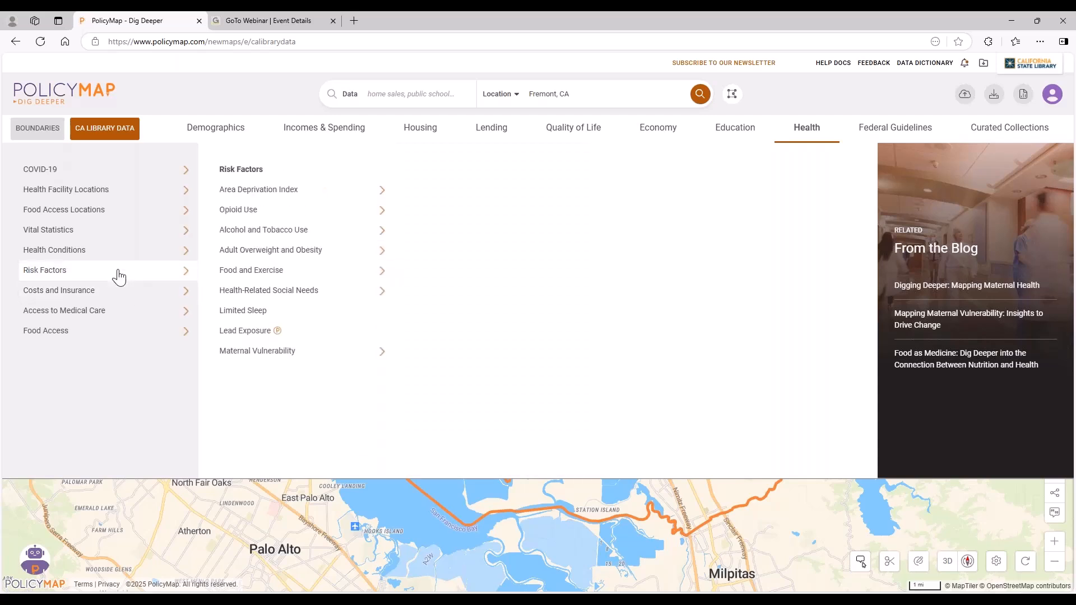
pyautogui.click(227, 97)
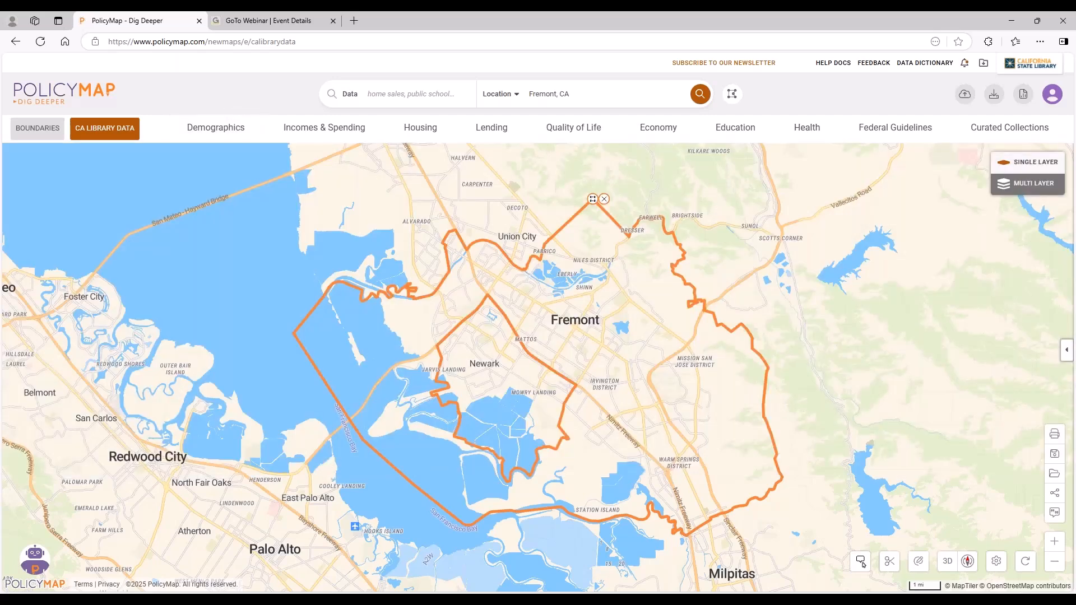
# Map the adult obesity indicator from the health risk factors and remove the Fremont boundary outline.
pyautogui.click(807, 127)
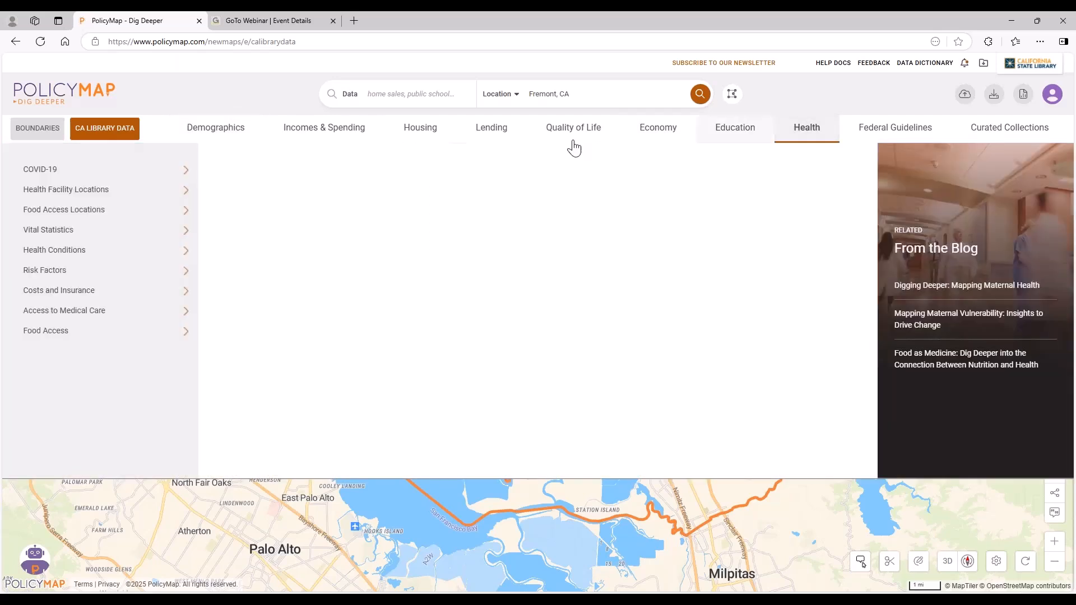
pyautogui.click(126, 251)
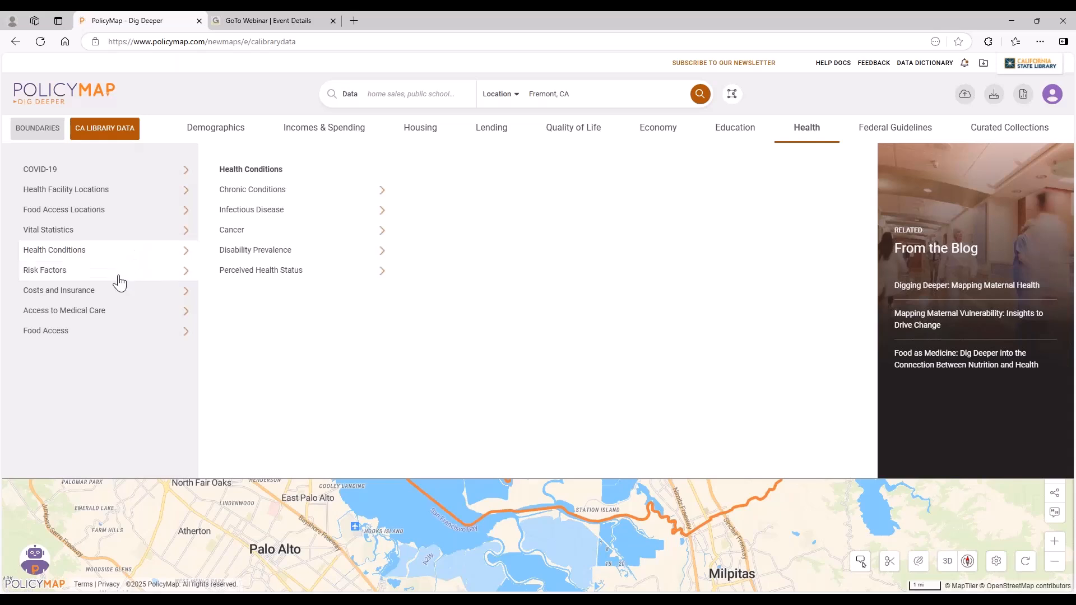
pyautogui.click(156, 271)
pyautogui.click(291, 252)
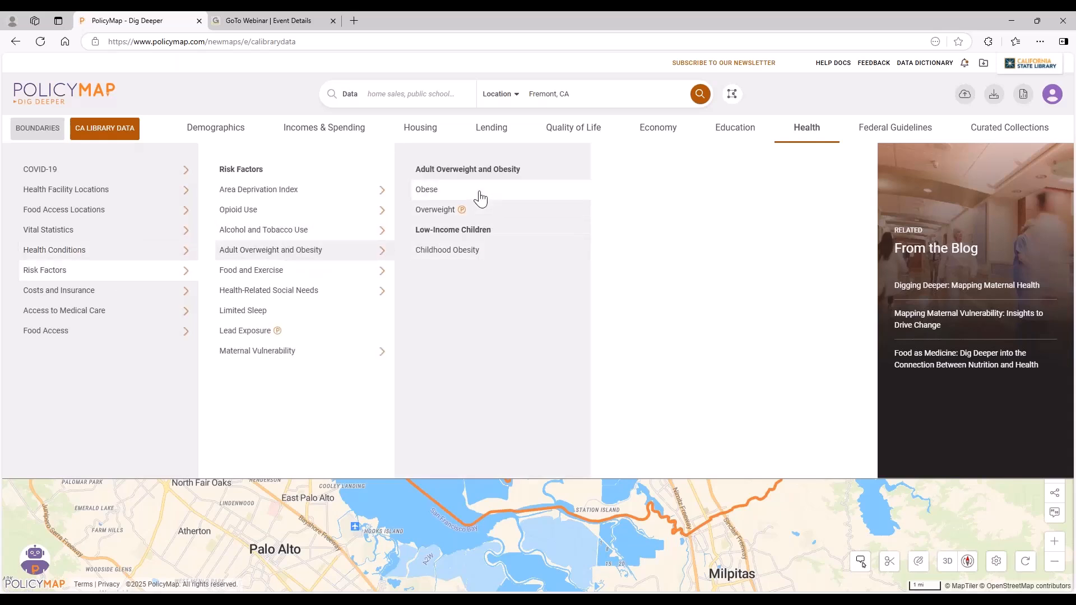
pyautogui.click(437, 190)
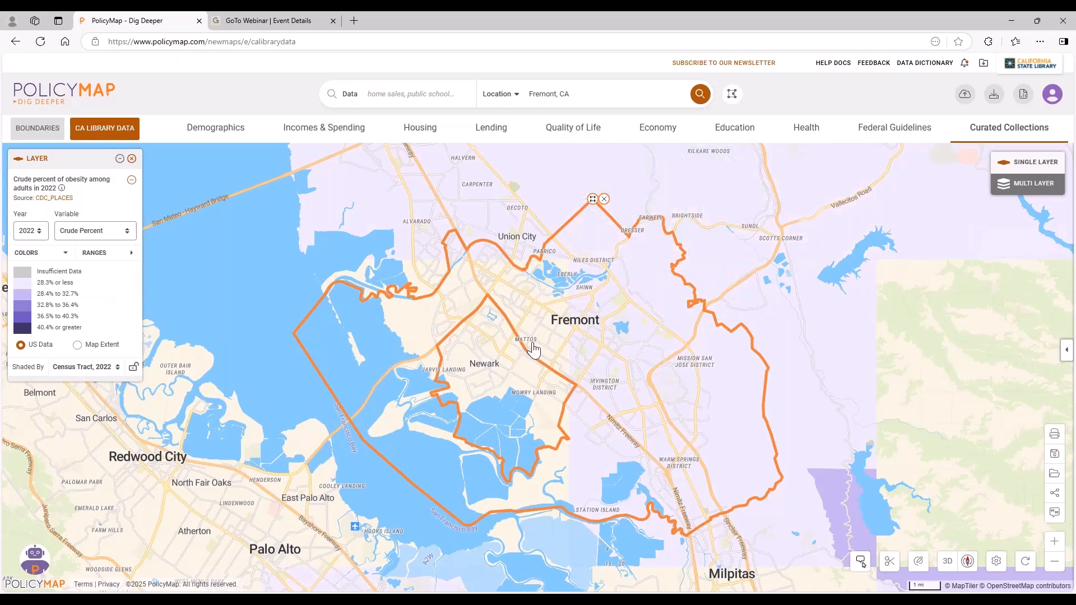
pyautogui.scroll(-1, 552, 340)
pyautogui.scroll(-3, 551, 340)
pyautogui.click(584, 245)
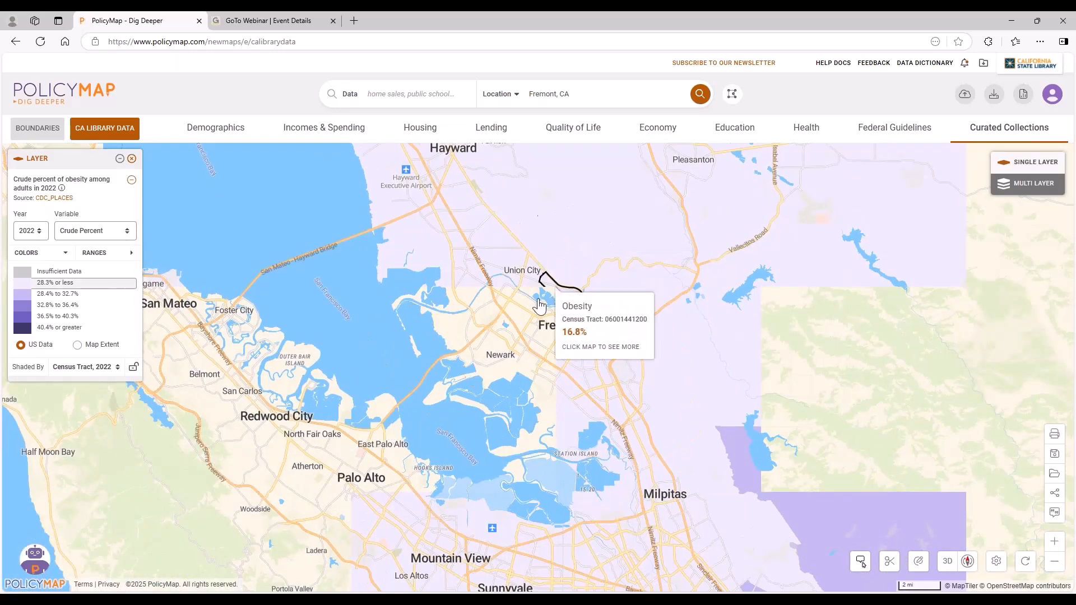
pyautogui.moveTo(509, 319); pyautogui.dragTo(618, 293)
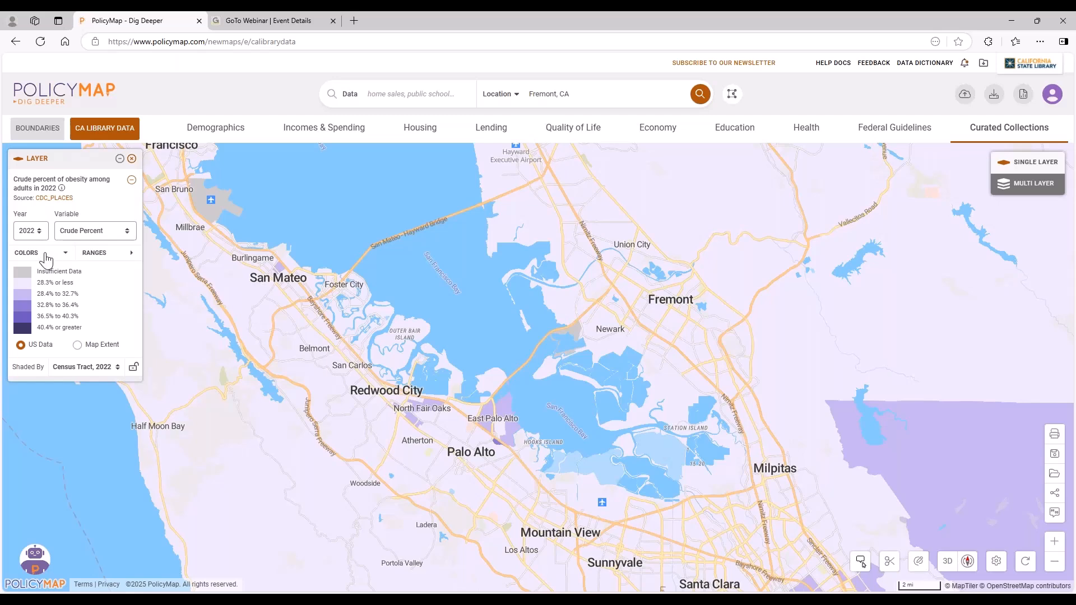
# Try the orange color range on the obesity layer, invert its colors and back, and restore the purple range.
pyautogui.click(44, 257)
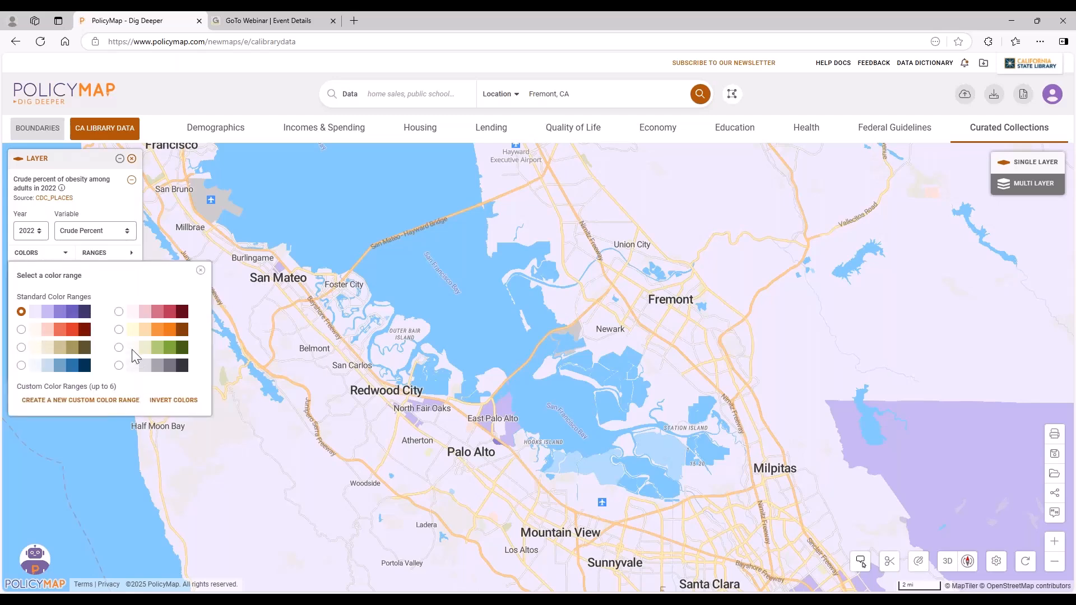
pyautogui.click(118, 330)
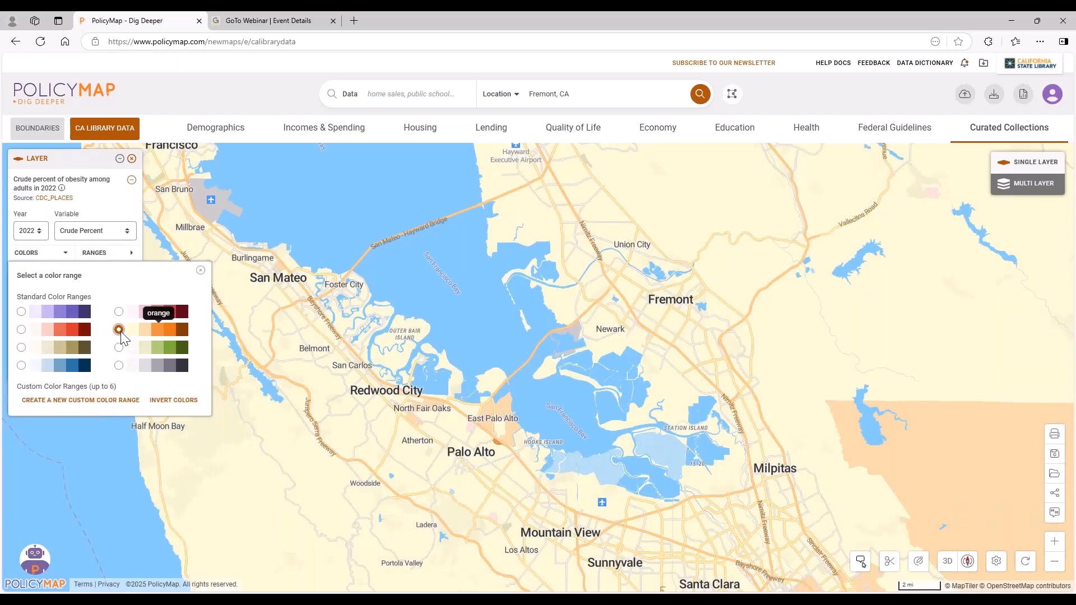
pyautogui.click(174, 401)
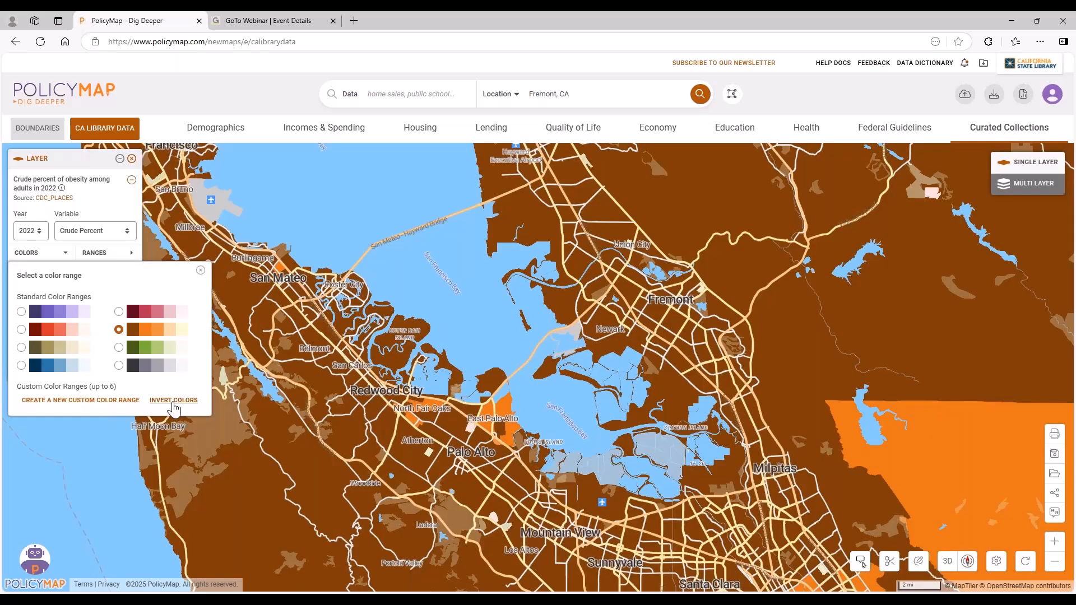
pyautogui.click(174, 403)
pyautogui.click(21, 311)
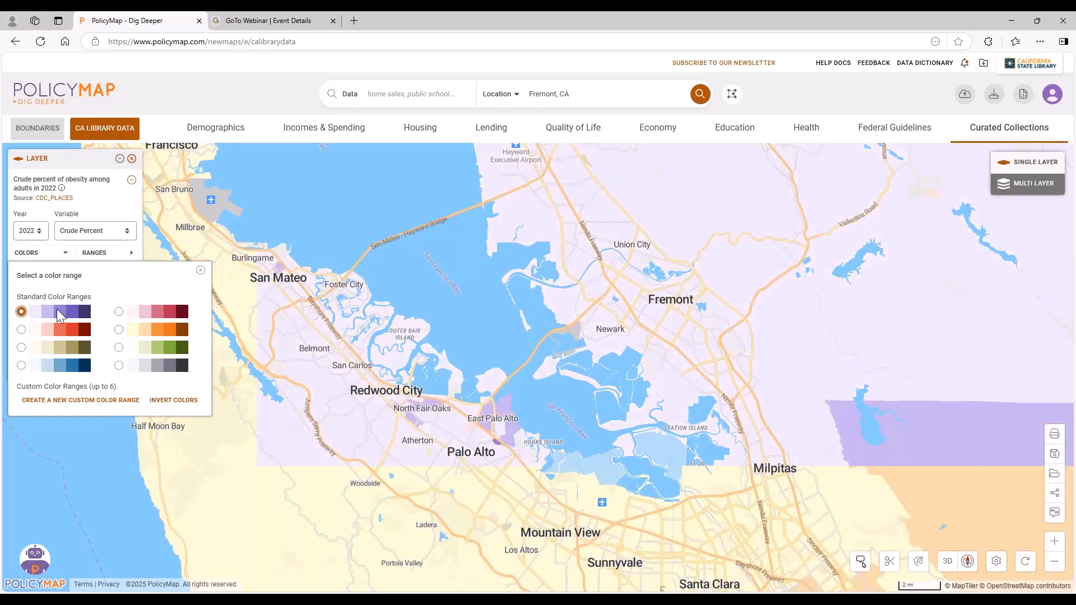
pyautogui.click(201, 271)
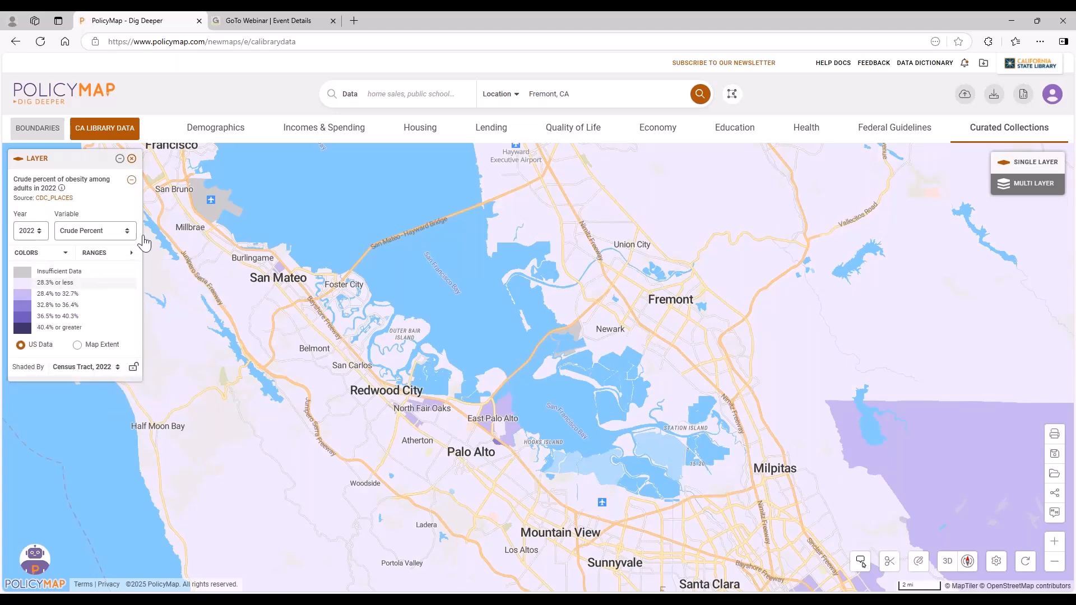
# Set the map location to Los Angeles County, CA.
pyautogui.scroll(-1, 503, 355)
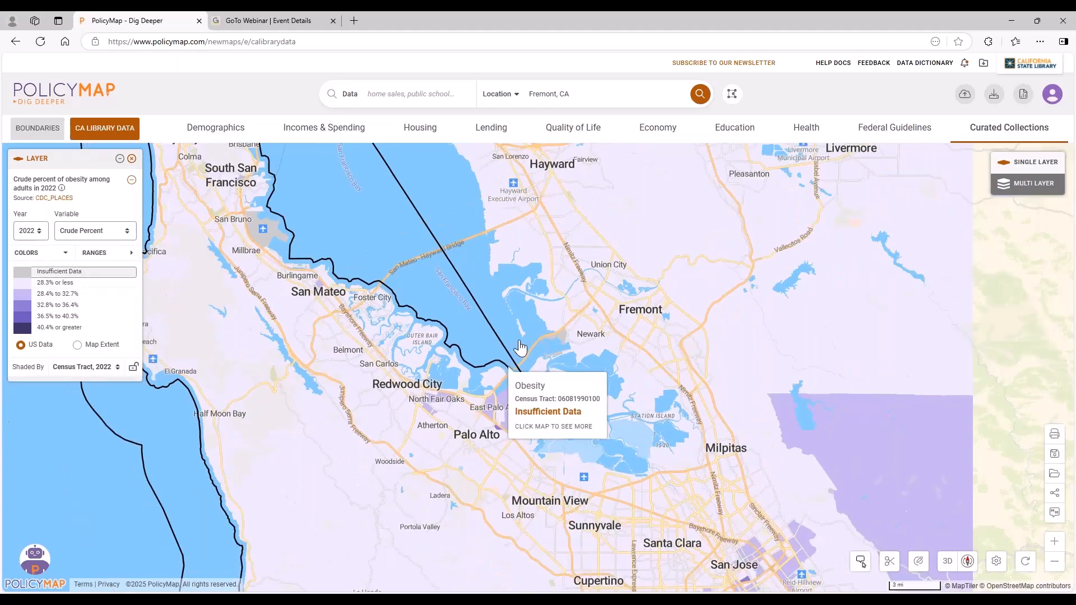
pyautogui.click(591, 99)
pyautogui.write('los an')
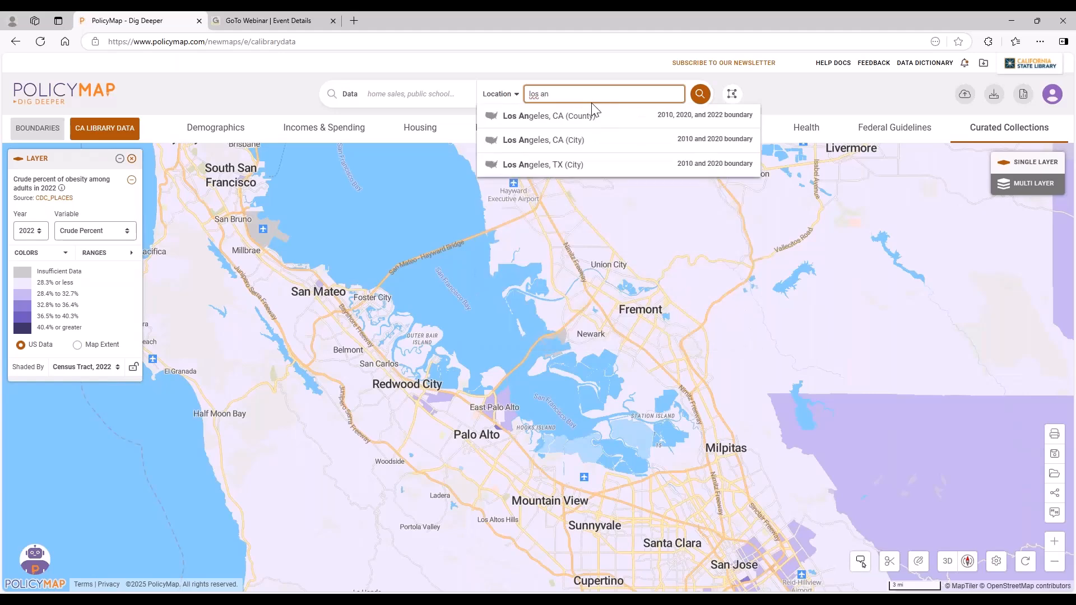
pyautogui.click(571, 139)
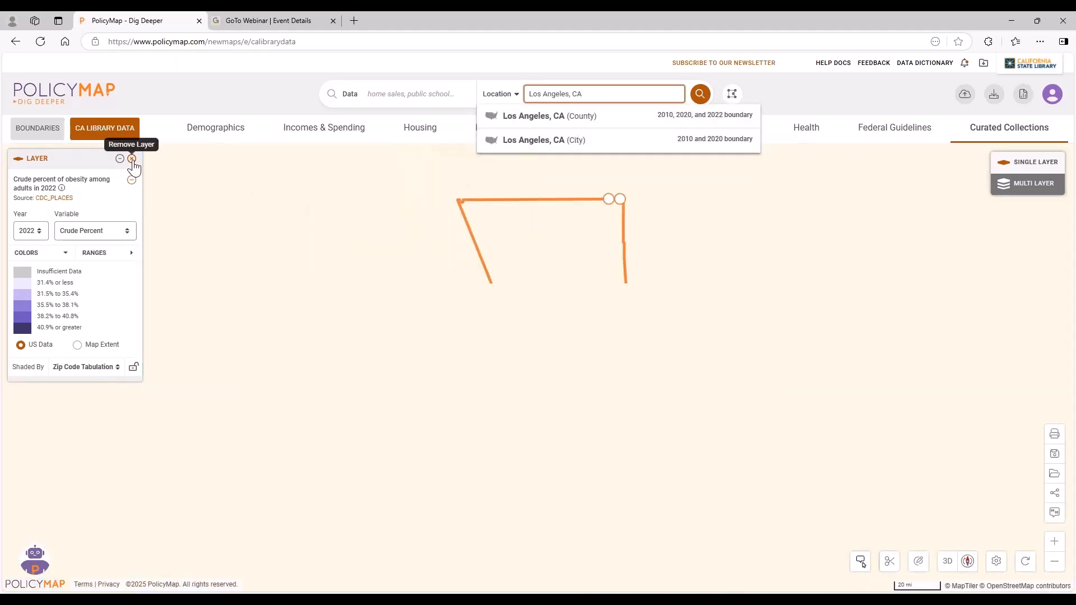
# Replace the obesity layer with the percent of people in poverty, 2019-2023, and remove the Los Angeles boundary outline.
pyautogui.click(131, 158)
pyautogui.click(367, 131)
pyautogui.click(79, 188)
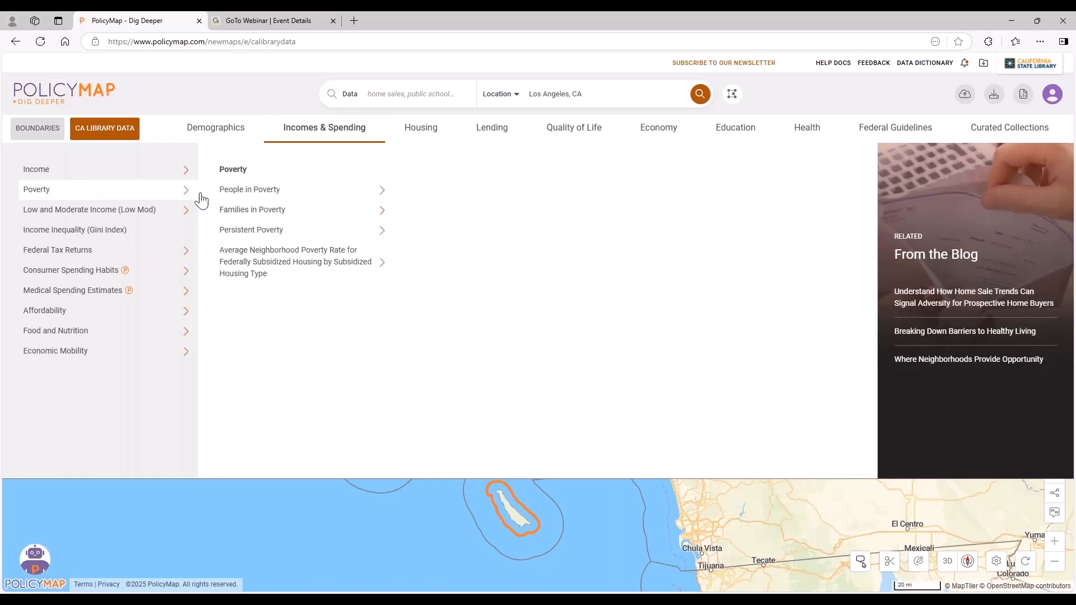
pyautogui.click(265, 195)
pyautogui.click(454, 193)
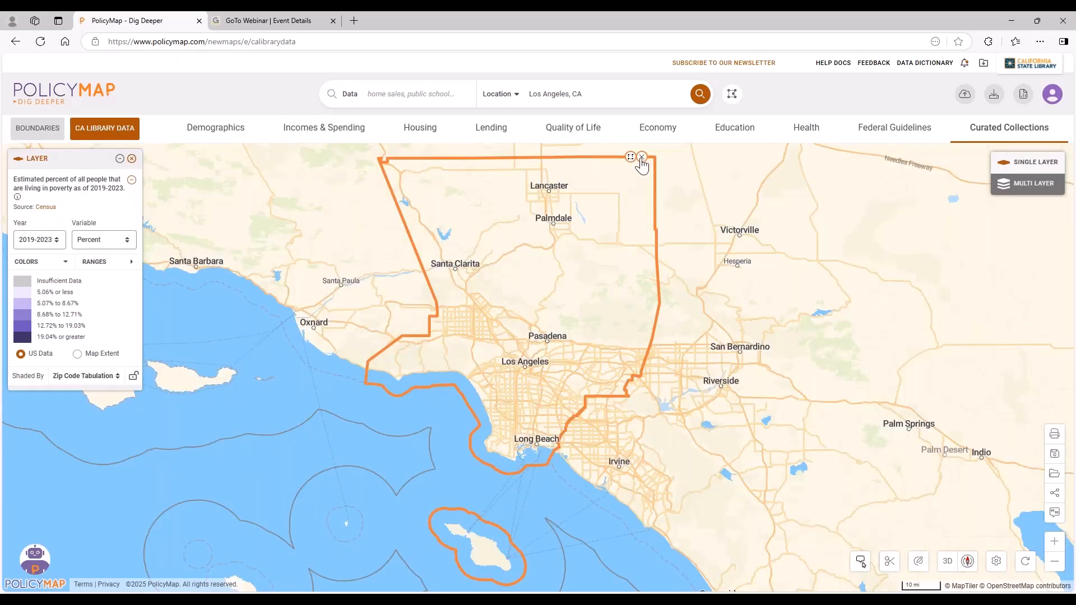
pyautogui.click(642, 157)
pyautogui.scroll(2, 528, 372)
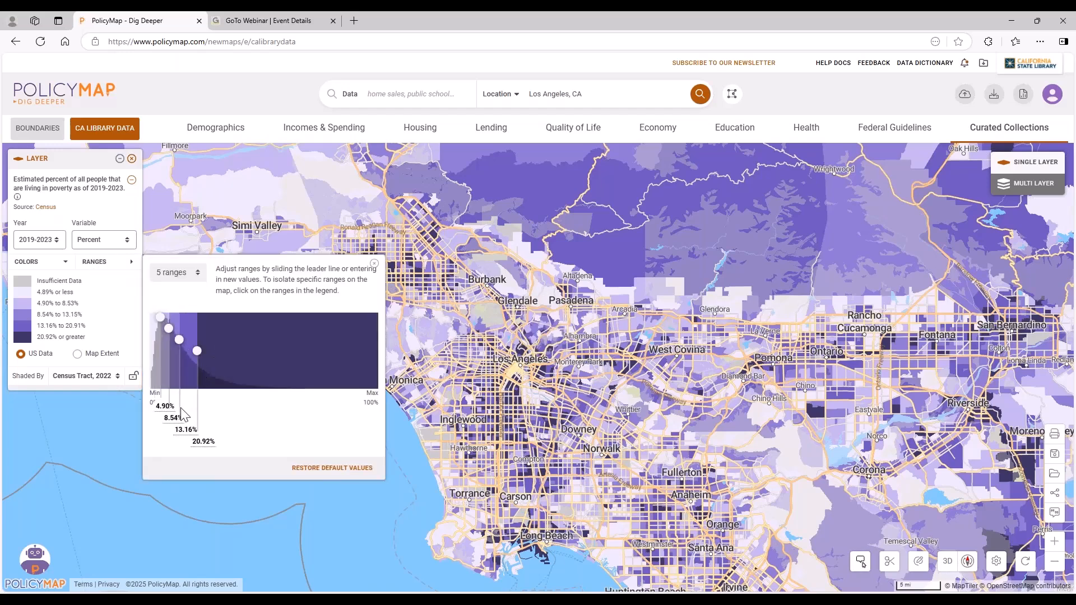
# Try the poverty layer with 2 ranges and 8 ranges, and return it to 5 ranges.
pyautogui.click(167, 275)
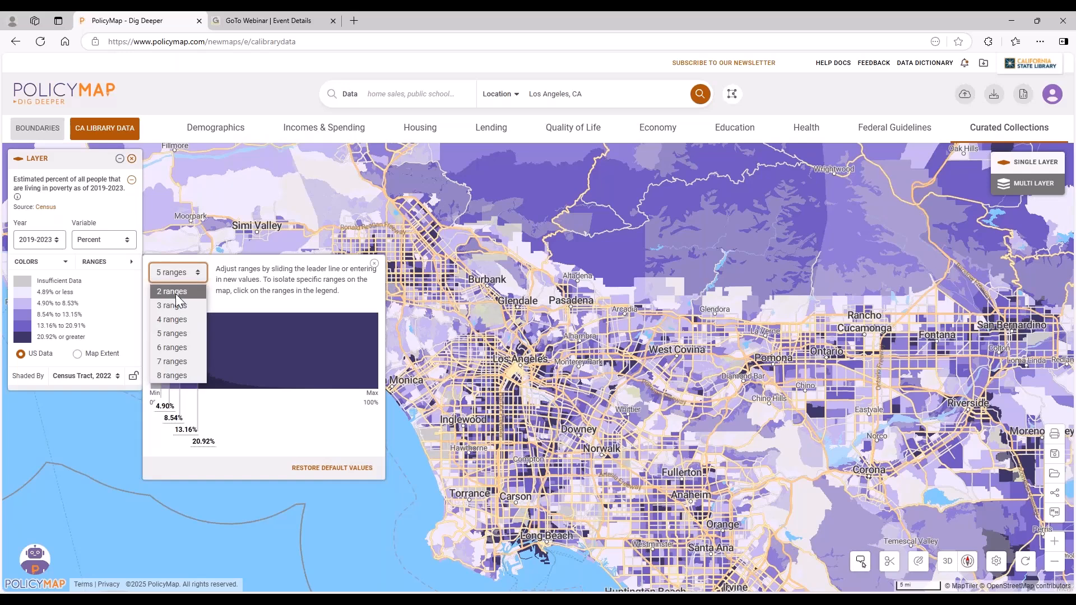
pyautogui.click(175, 293)
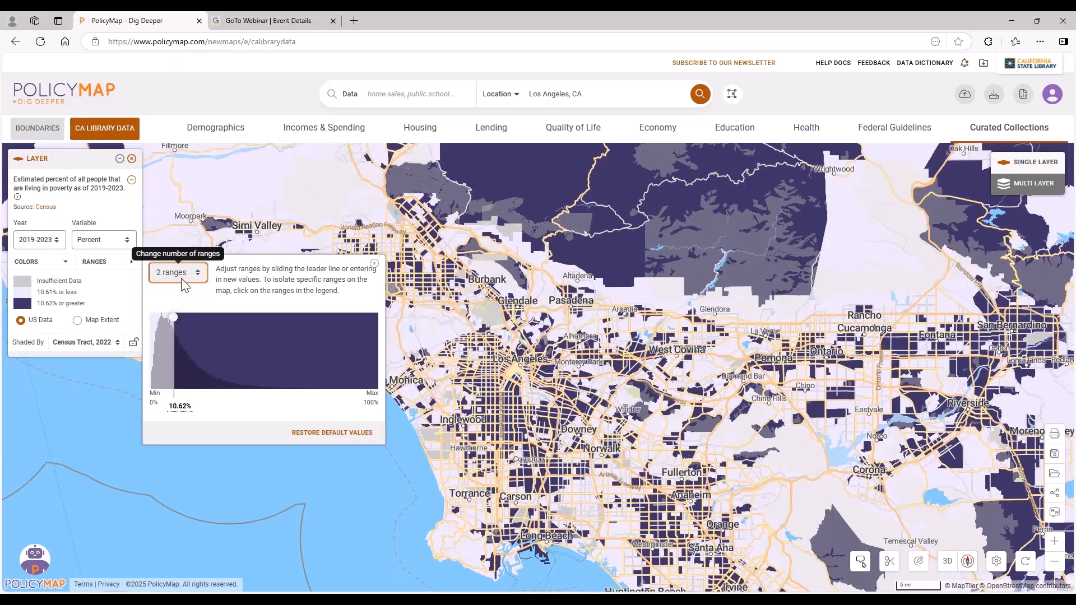
pyautogui.click(180, 277)
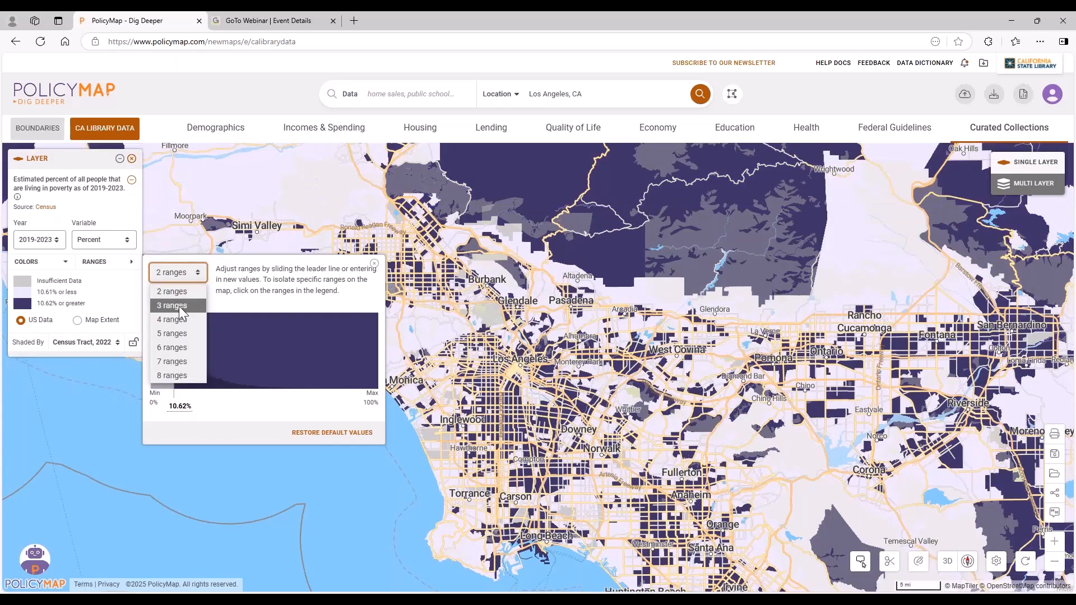
pyautogui.click(180, 375)
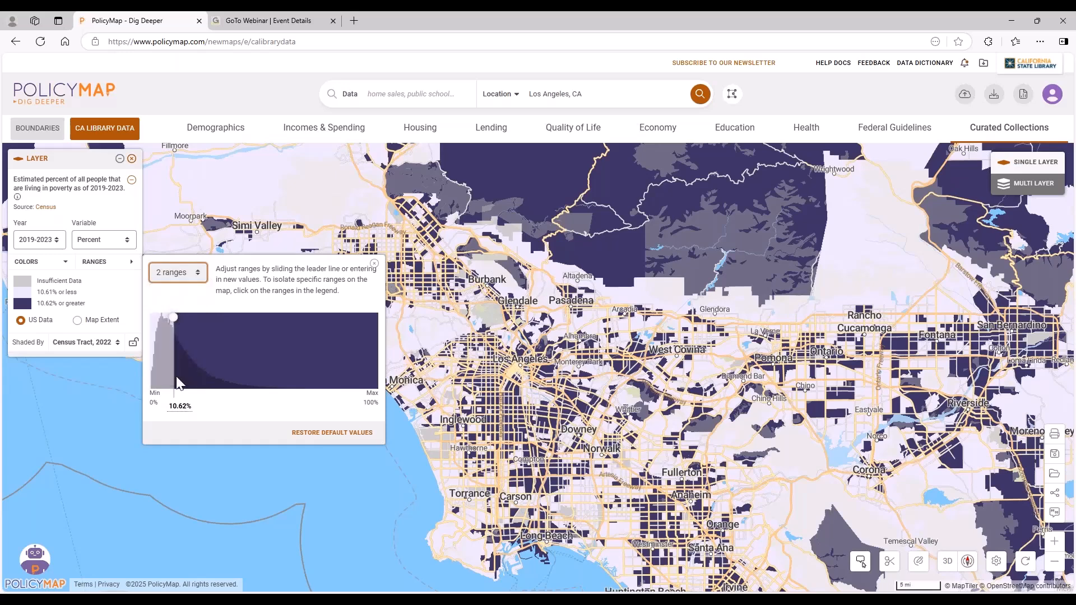
pyautogui.click(189, 276)
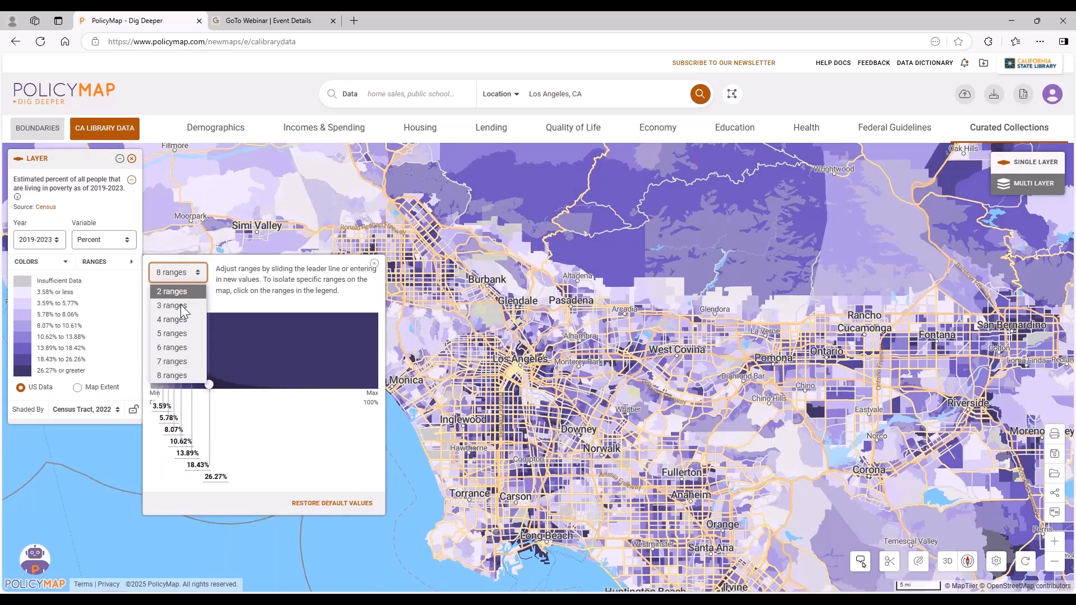
pyautogui.click(177, 332)
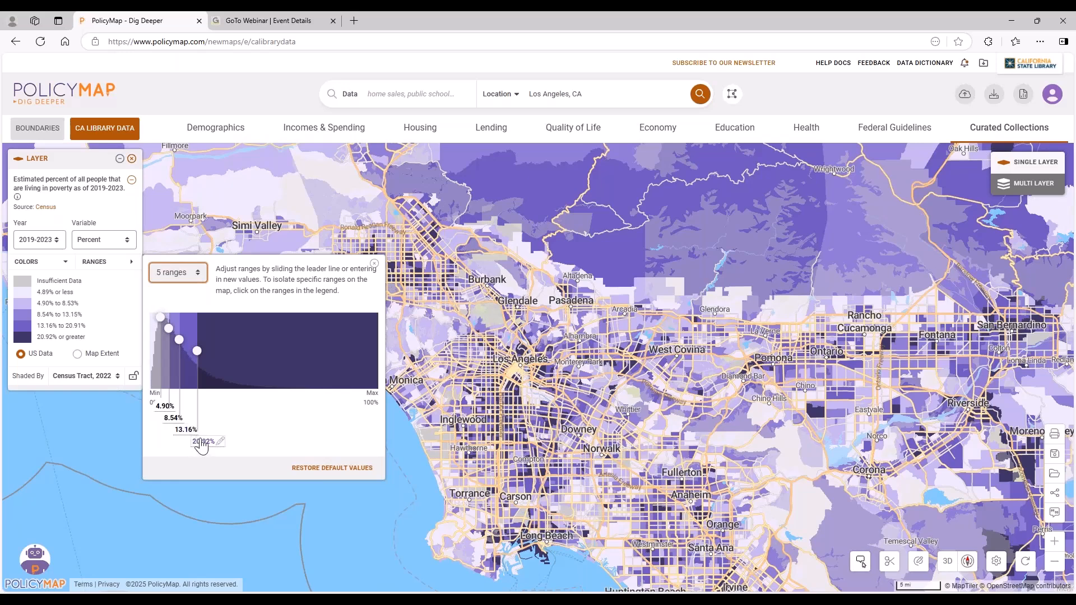
# Slide the poverty layer's three upper range breaks to about 14.24%, 23.82% and 35.08%.
pyautogui.scroll(1, 504, 368)
pyautogui.scroll(3, 504, 370)
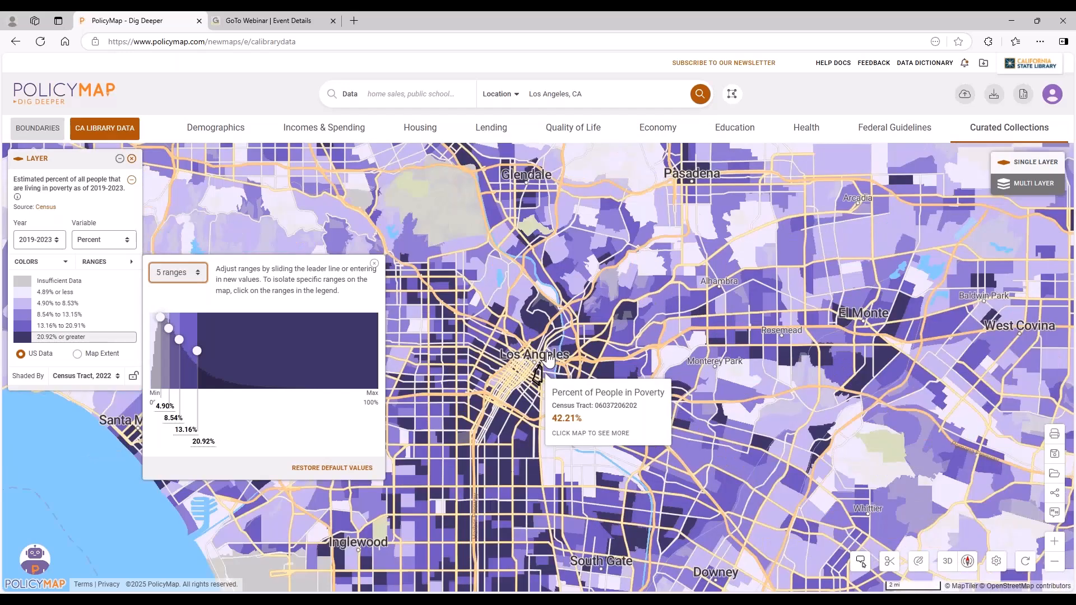
pyautogui.scroll(2, 456, 441)
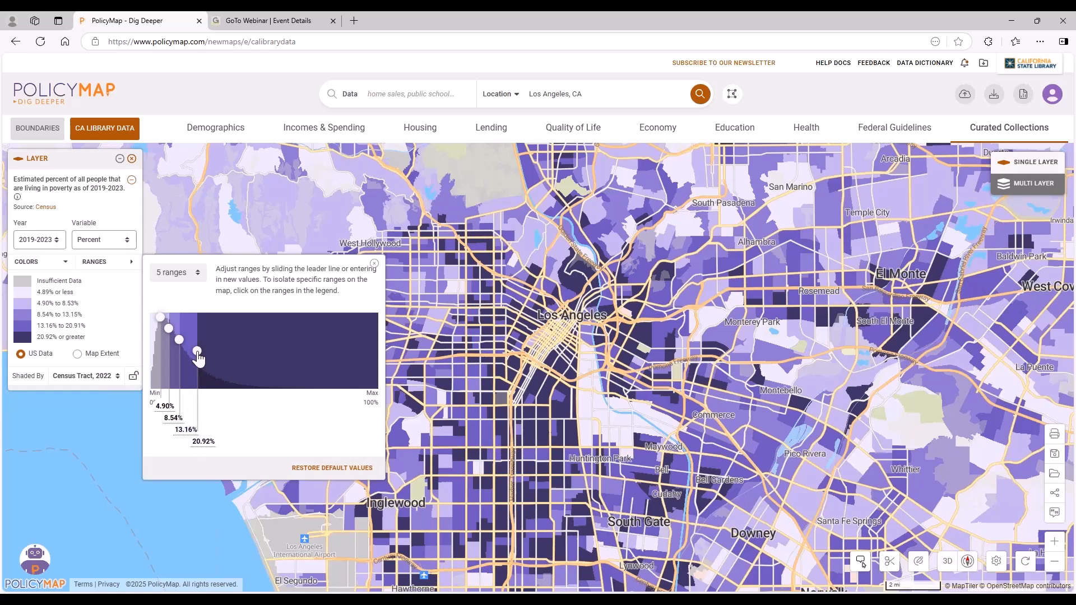
pyautogui.moveTo(197, 351)
pyautogui.mouseDown()
pyautogui.moveTo(230, 351)
pyautogui.moveTo(183, 334)
pyautogui.mouseUp()
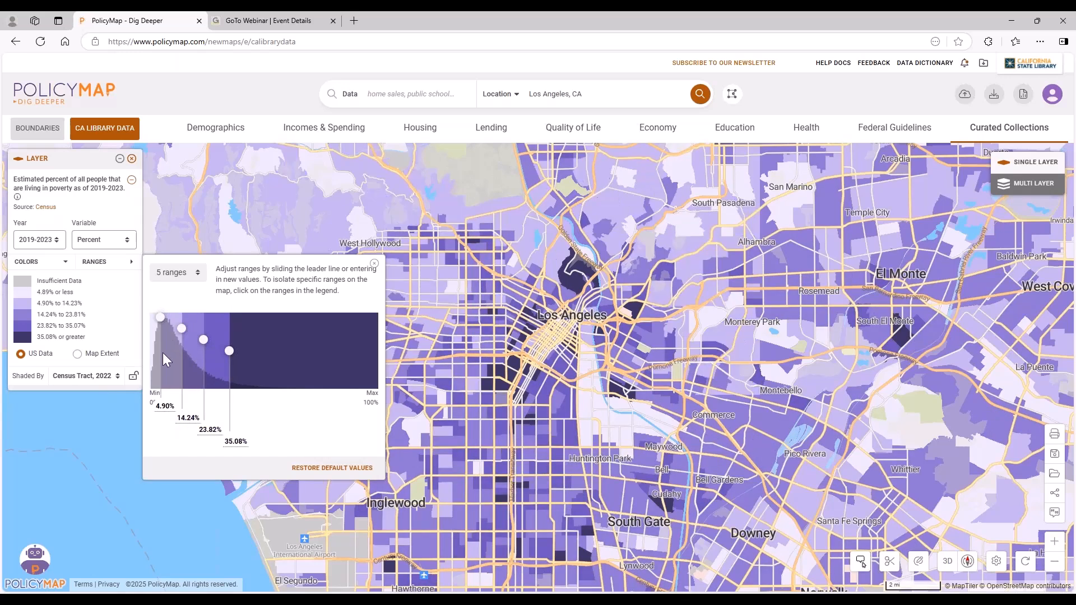
# Set the first three range breaks of the poverty layer to 5%, 10% and 20%.
pyautogui.click(159, 407)
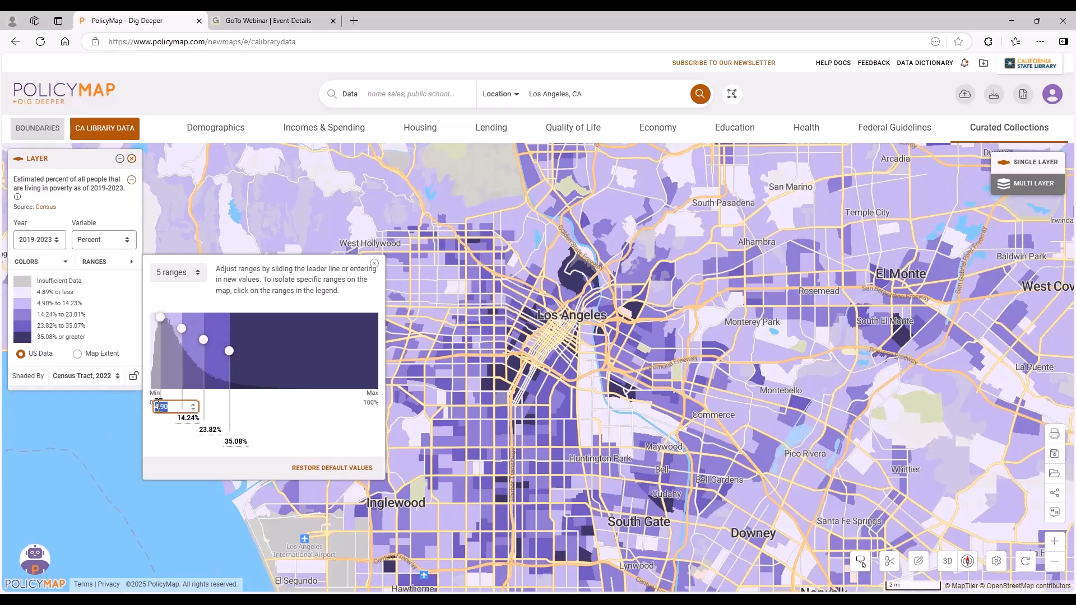
pyautogui.write('5')
pyautogui.press('Return')
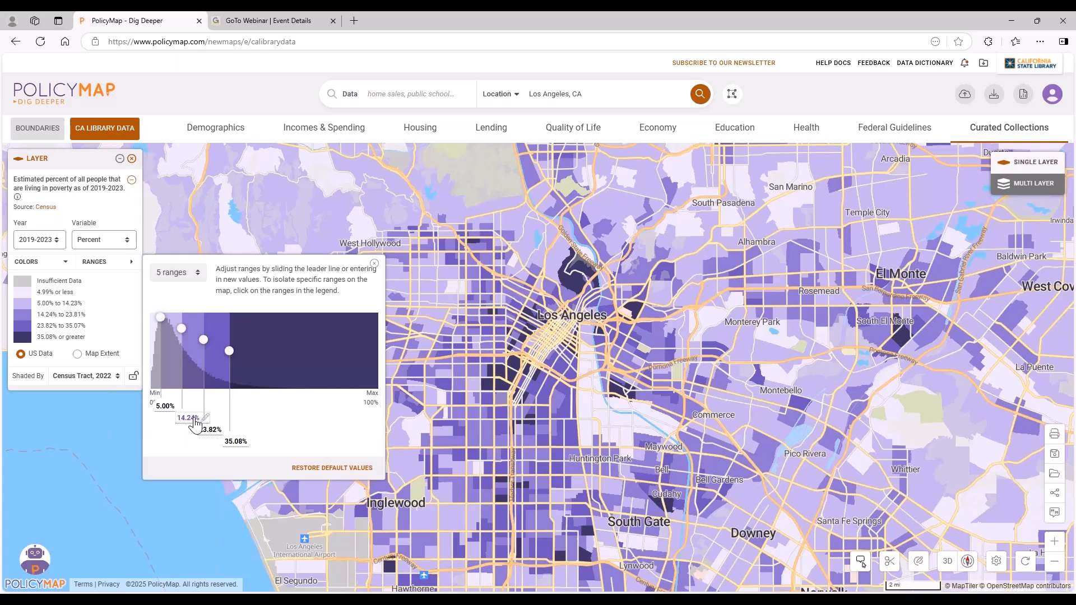
pyautogui.click(194, 419)
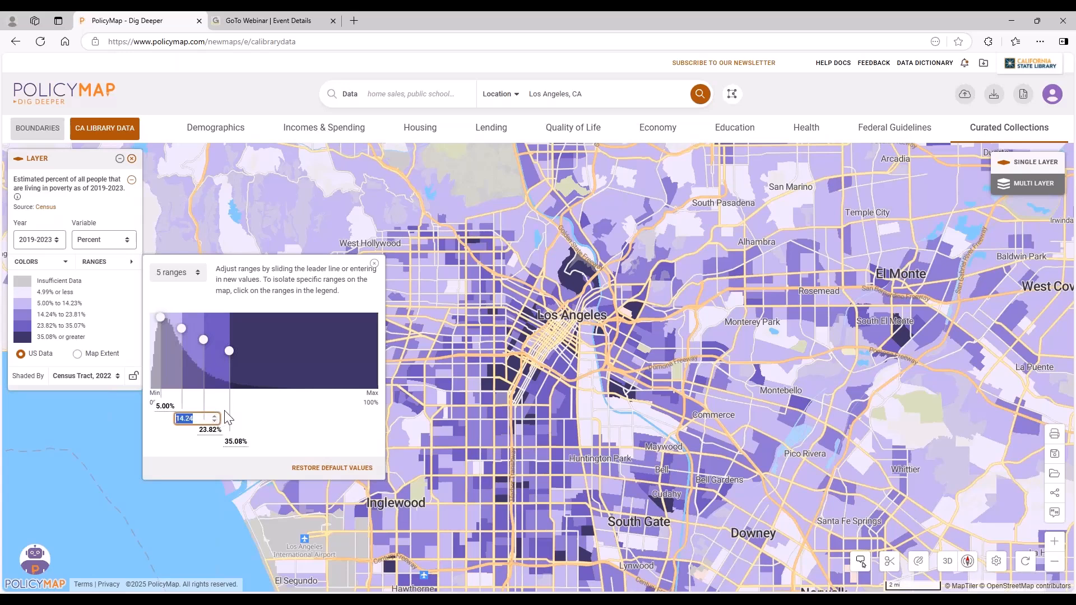
pyautogui.write('10')
pyautogui.press('Return')
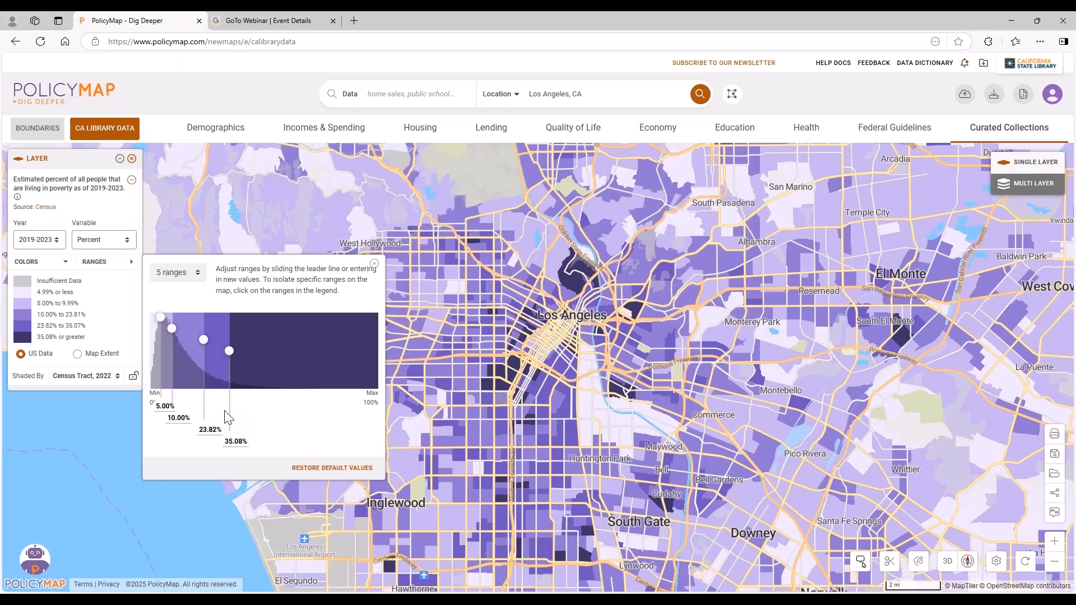
pyautogui.click(210, 429)
pyautogui.write('20')
pyautogui.press('Return')
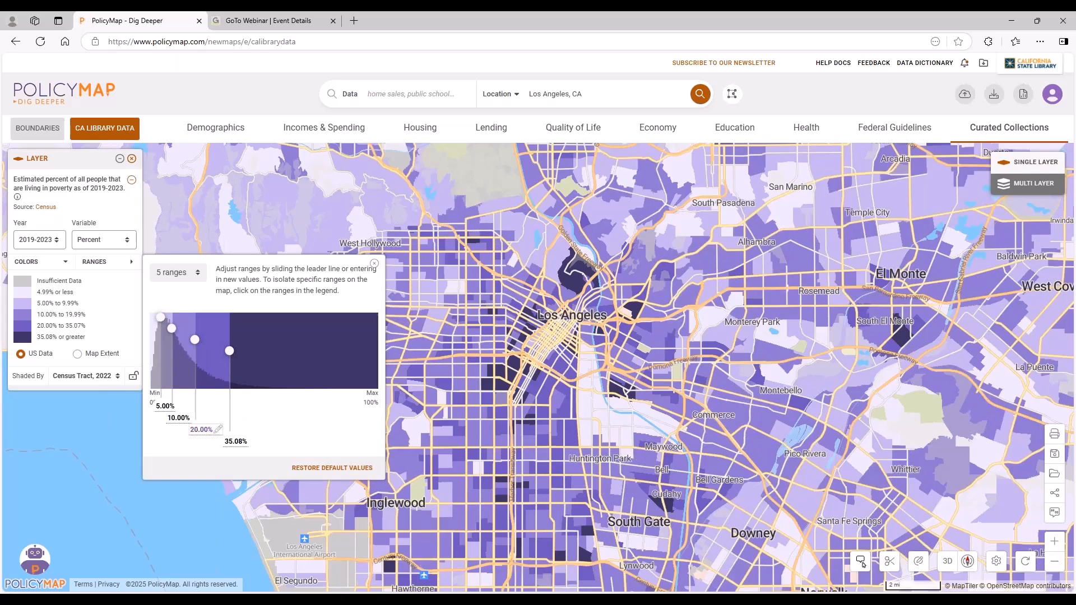
# Set the poverty layer's fourth range break to 40% and close the range settings.
pyautogui.click(235, 441)
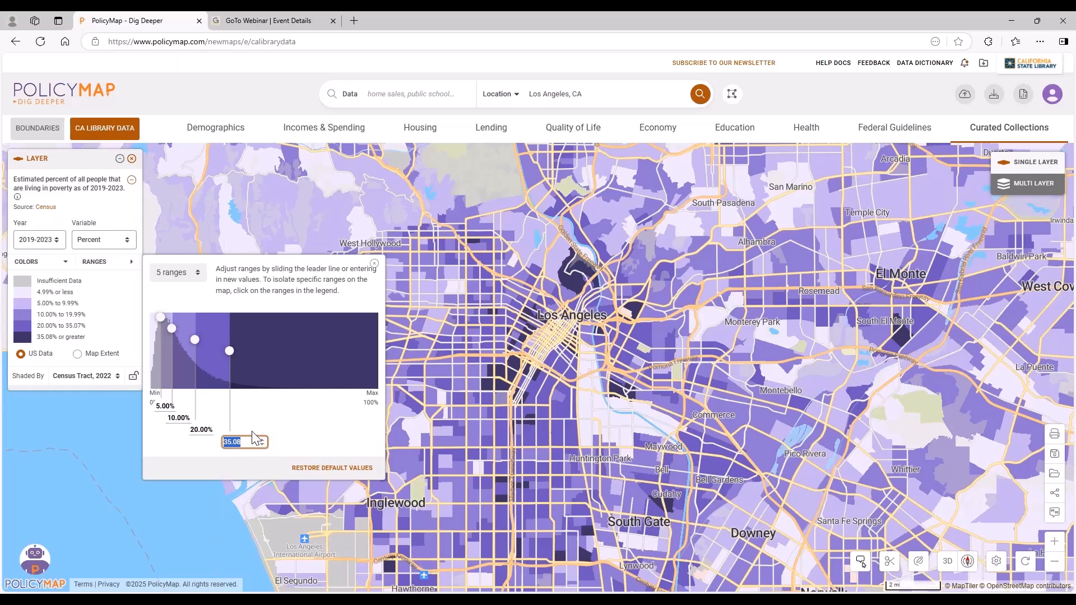
pyautogui.write('40')
pyautogui.press('Return')
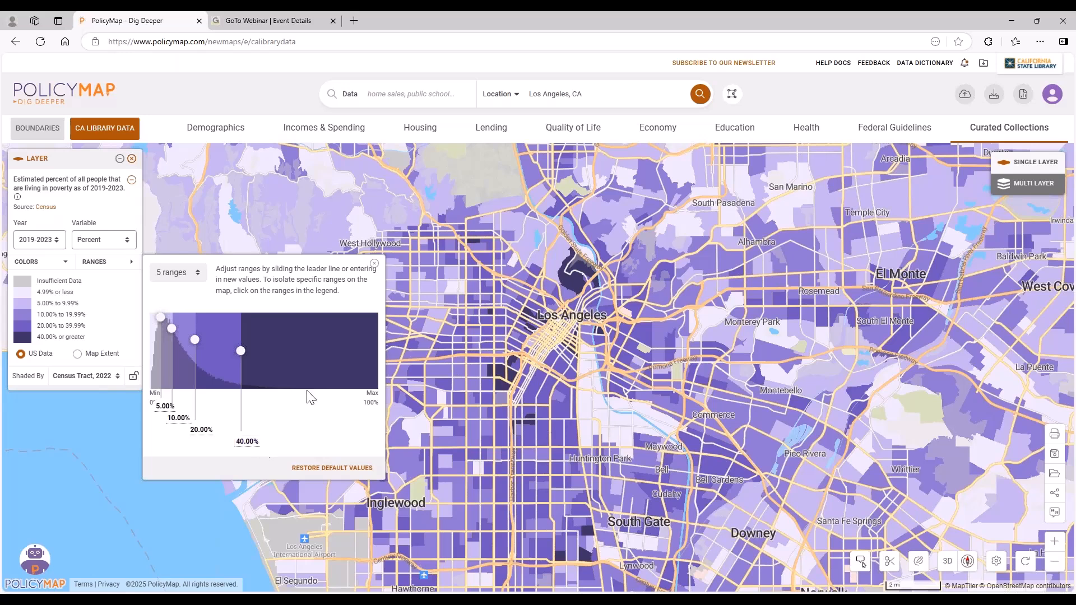
pyautogui.click(375, 265)
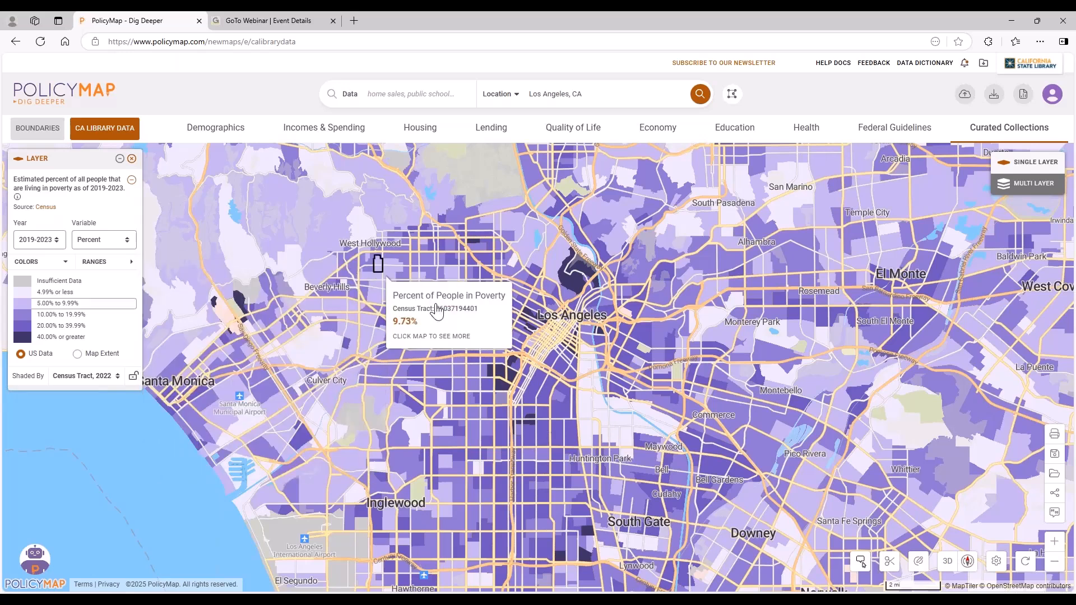
# Isolate the 40.00% or greater range and examine the poverty rates of the highlighted census tracts around downtown Los Angeles.
pyautogui.scroll(1, 570, 320)
pyautogui.scroll(1, 570, 321)
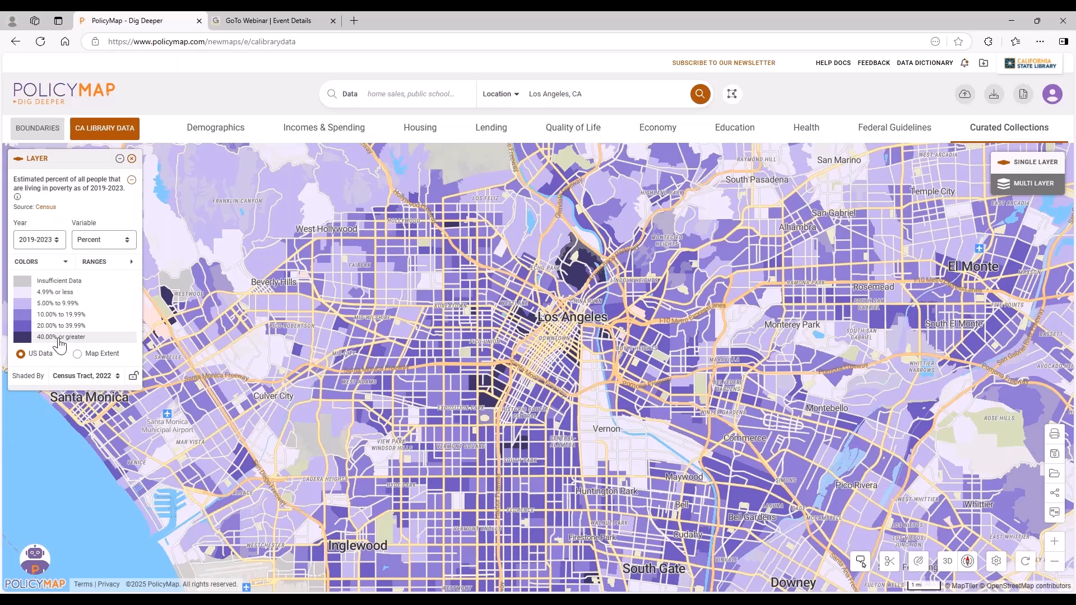
pyautogui.click(91, 339)
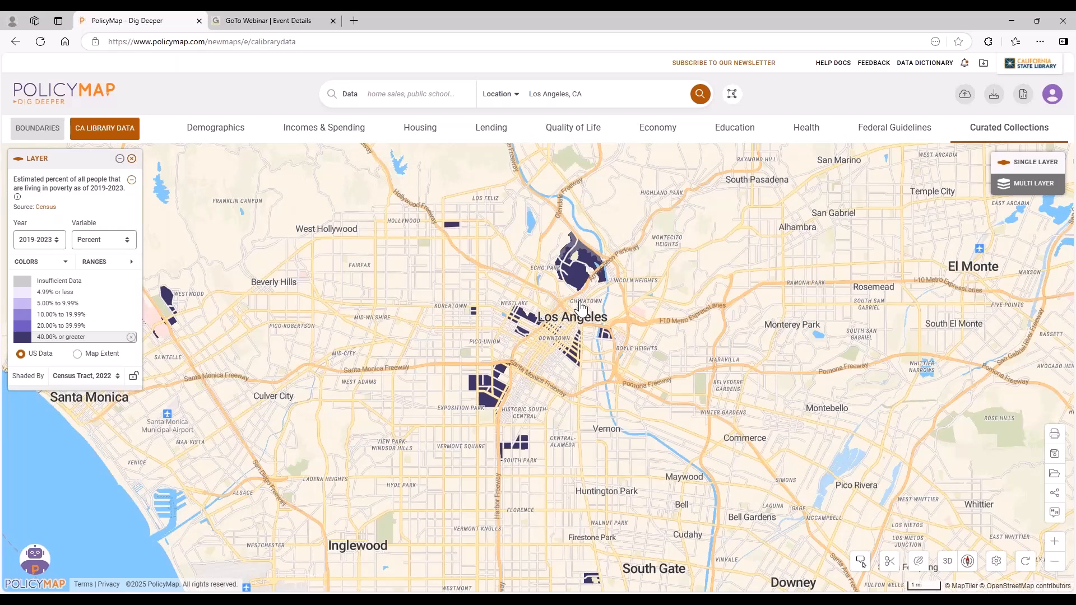
pyautogui.scroll(2, 580, 307)
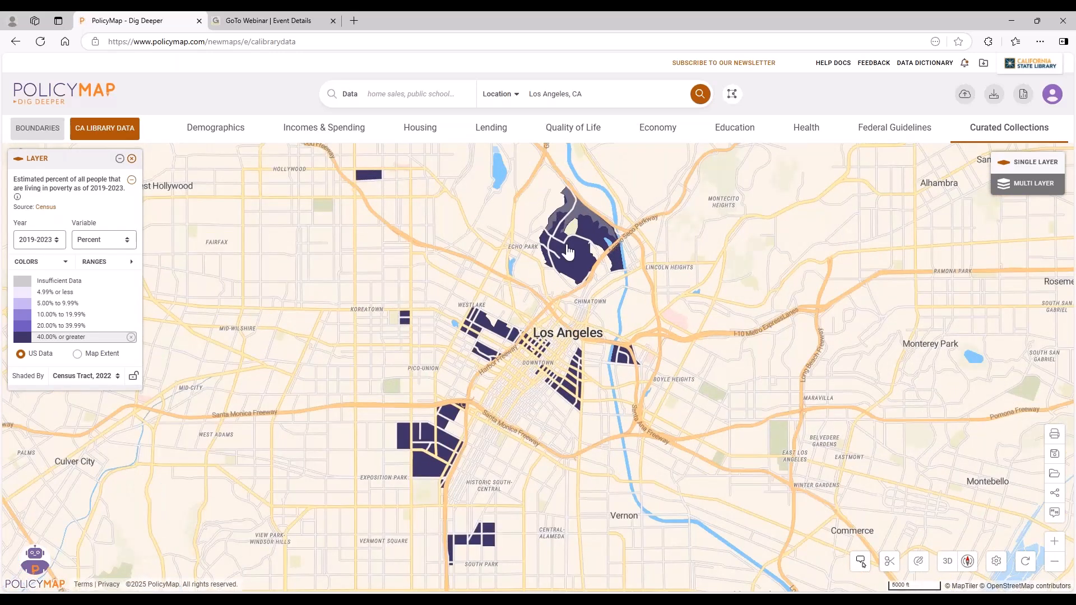
pyautogui.moveTo(568, 238)
pyautogui.moveTo(571, 384)
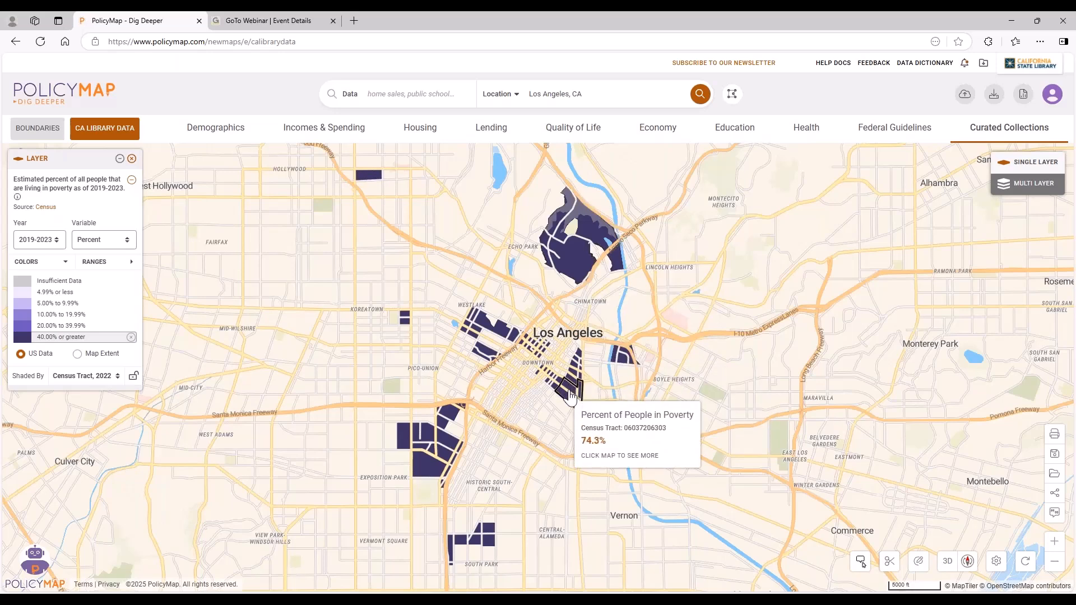
pyautogui.moveTo(544, 374)
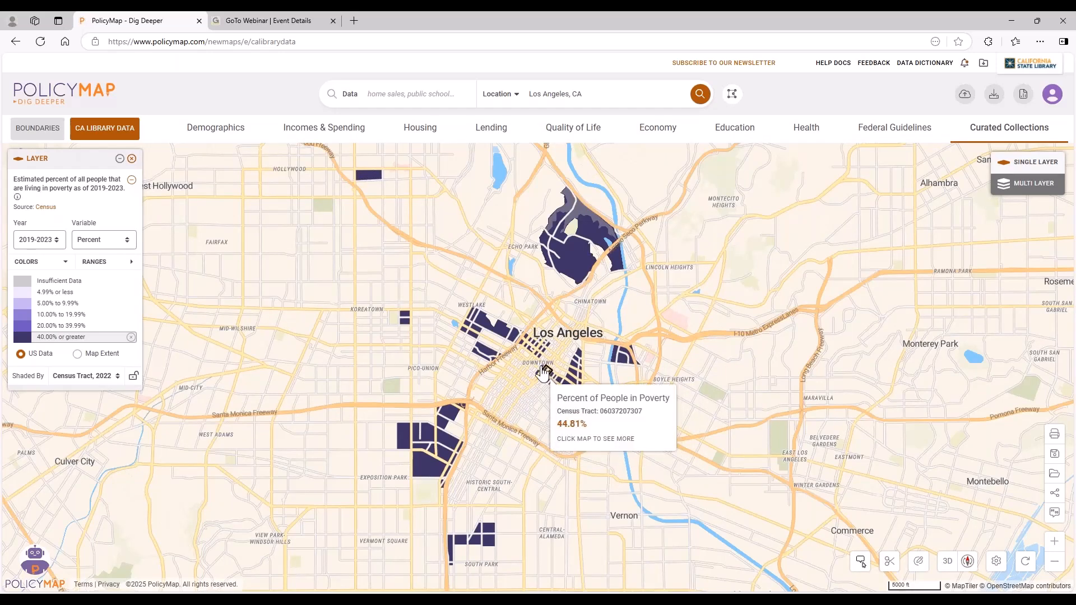
pyautogui.moveTo(473, 329)
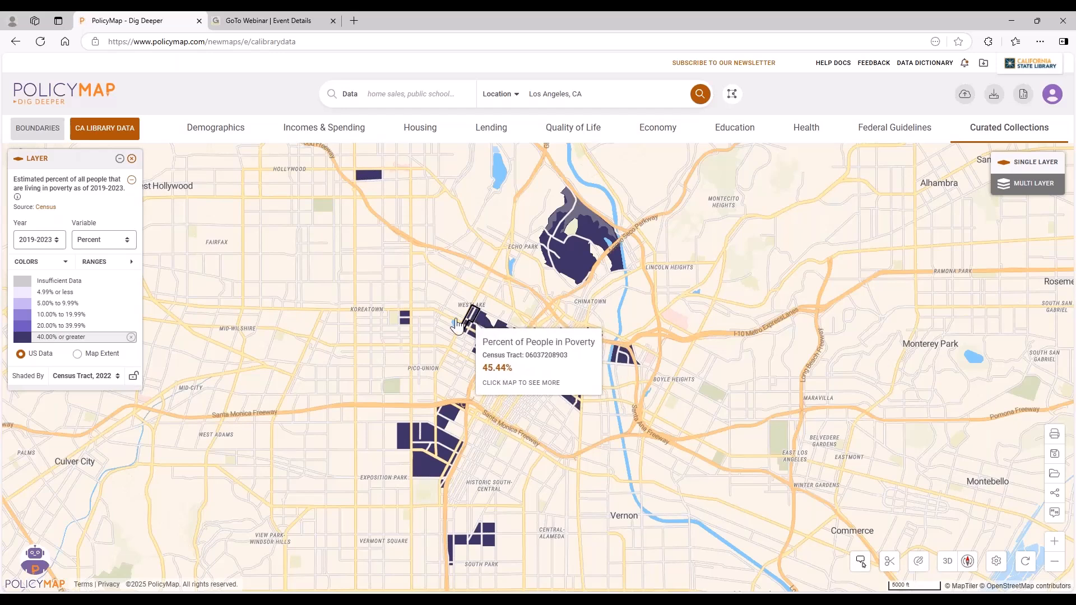
pyautogui.moveTo(407, 323)
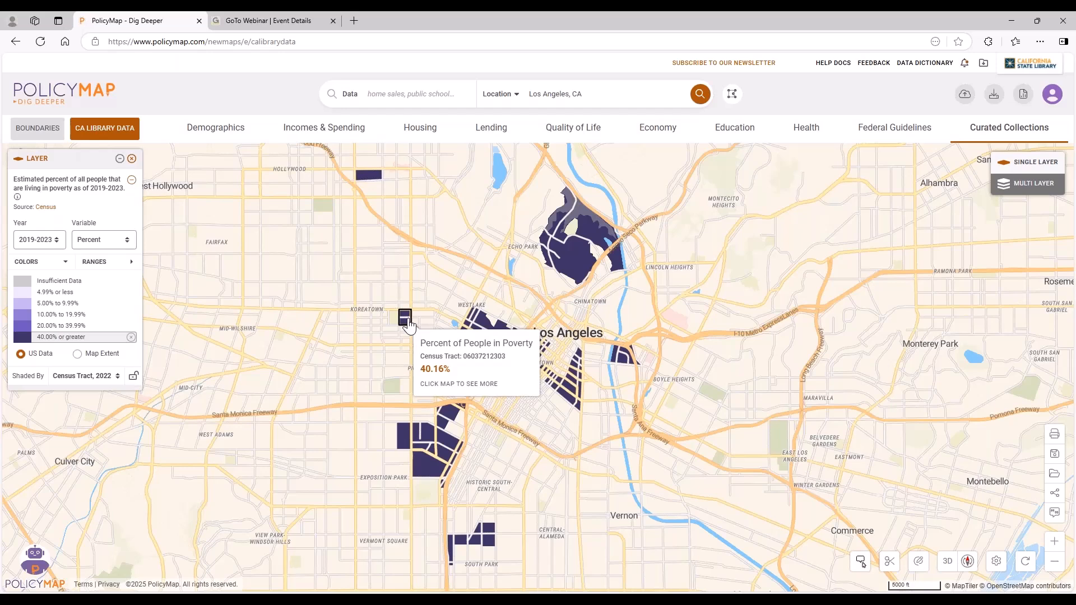
pyautogui.moveTo(450, 419)
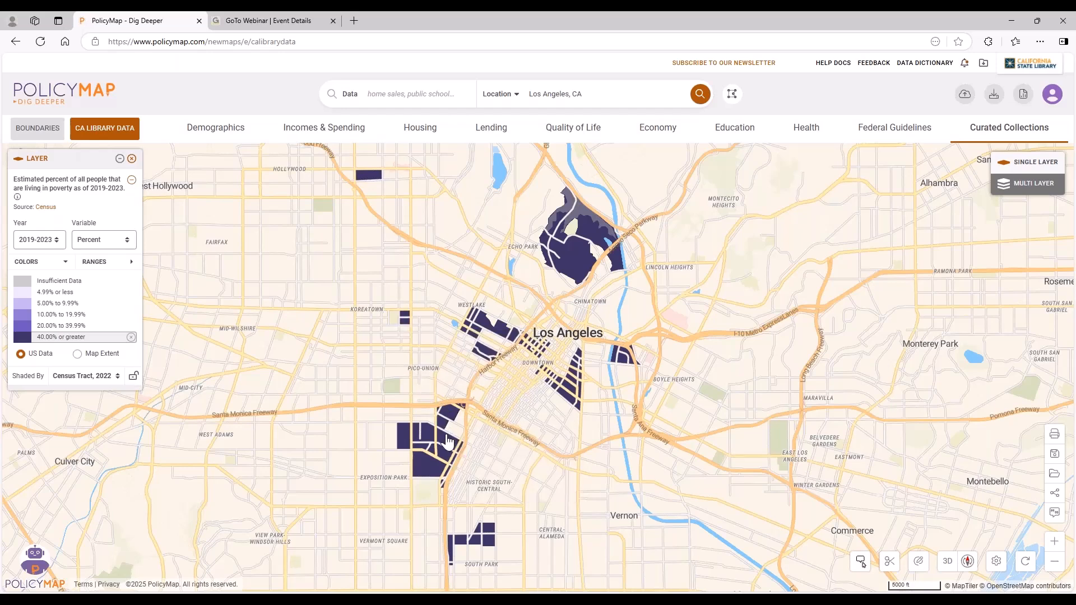
pyautogui.moveTo(429, 465)
pyautogui.moveTo(479, 514)
pyautogui.moveTo(484, 356)
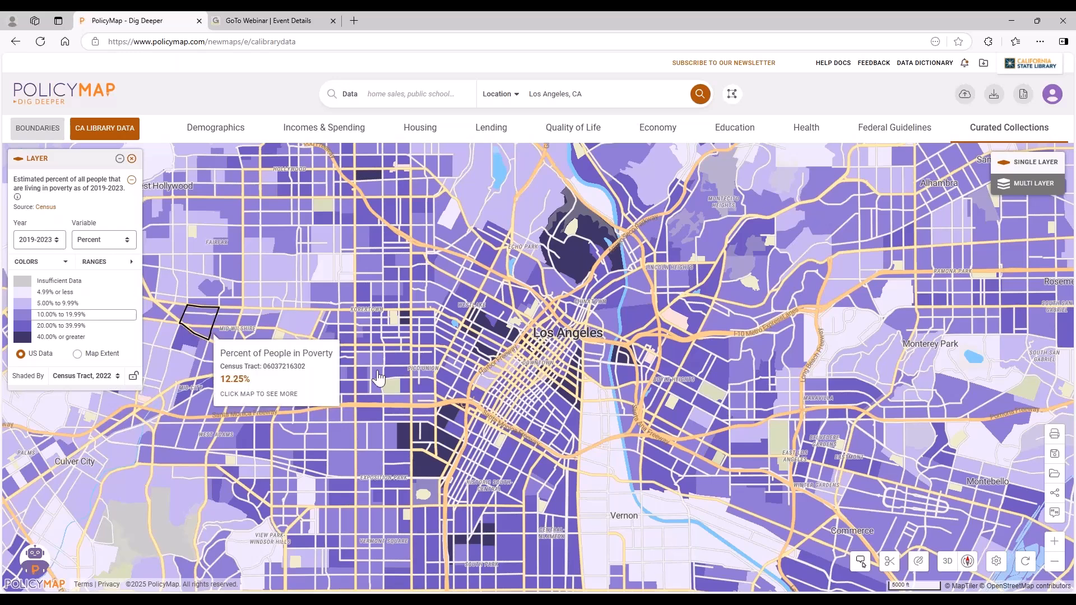
# Add the Libraries (2022) points from the Quality of Life data to the poverty map.
pyautogui.click(573, 128)
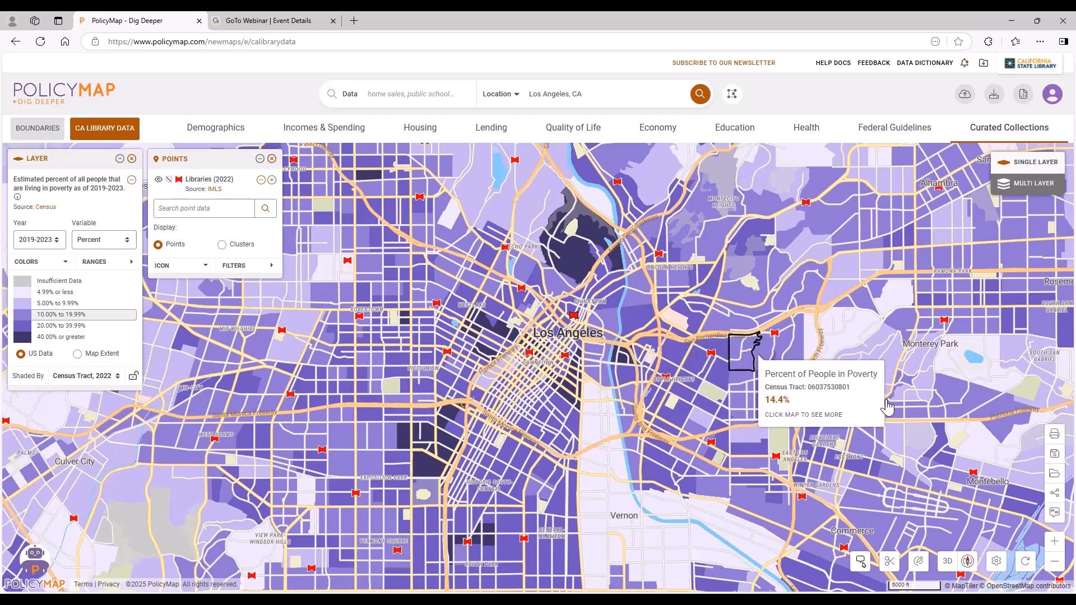
# Open the map image export, zoom its preview in on downtown Los Angeles, and show the data layer description.
pyautogui.click(1055, 440)
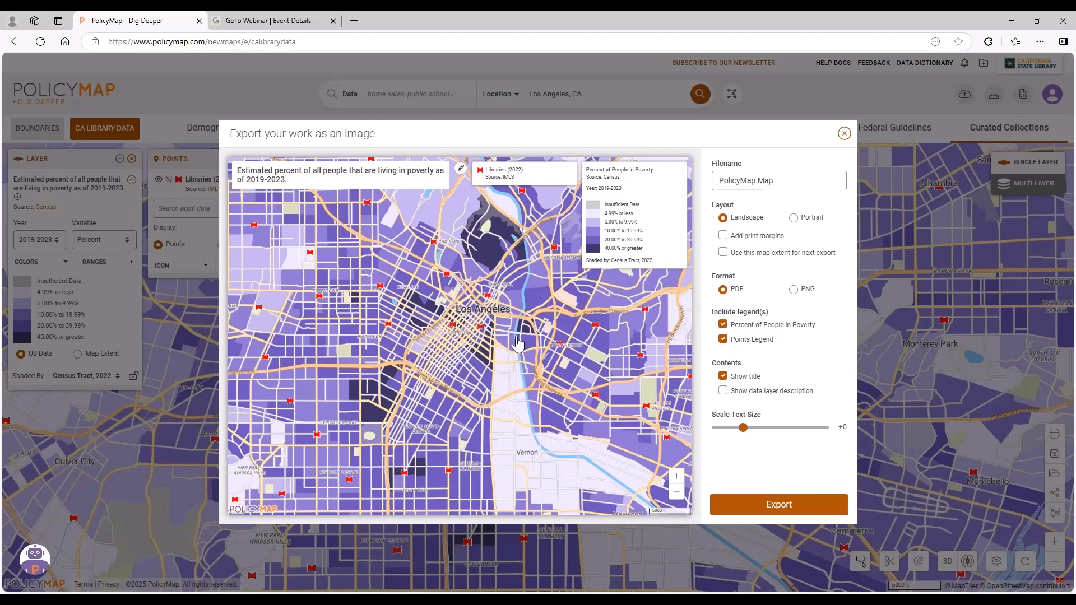
pyautogui.moveTo(526, 343); pyautogui.dragTo(502, 327)
pyautogui.scroll(2, 507, 405)
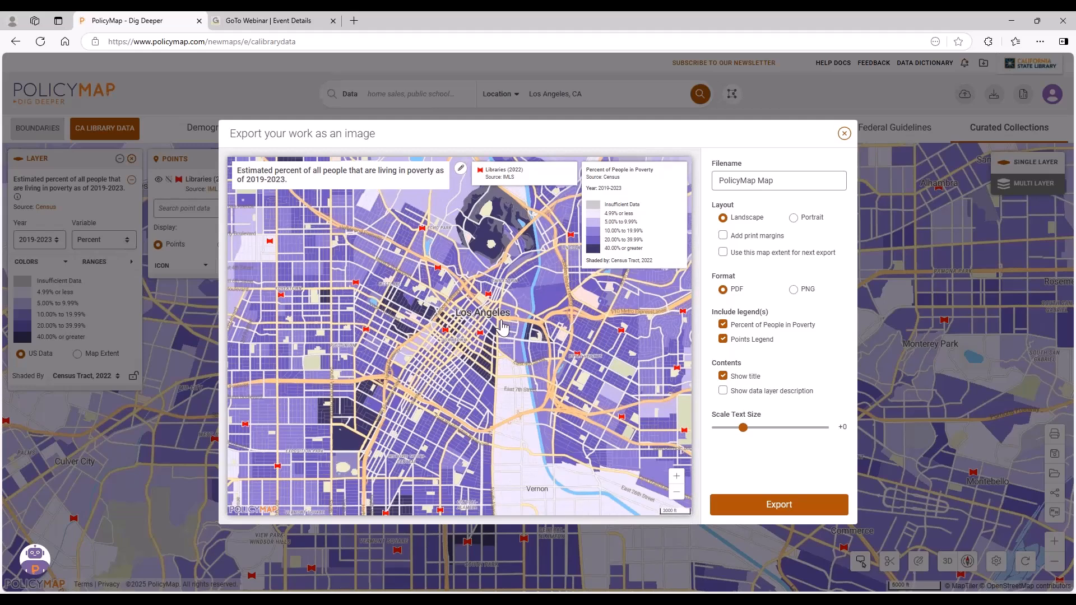
pyautogui.click(460, 168)
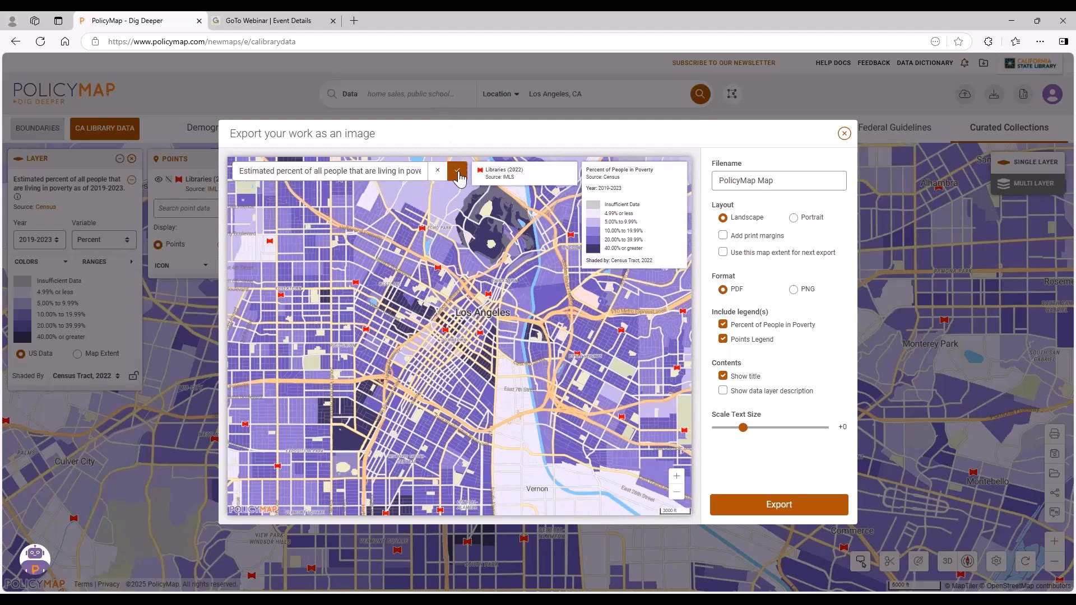
pyautogui.click(762, 392)
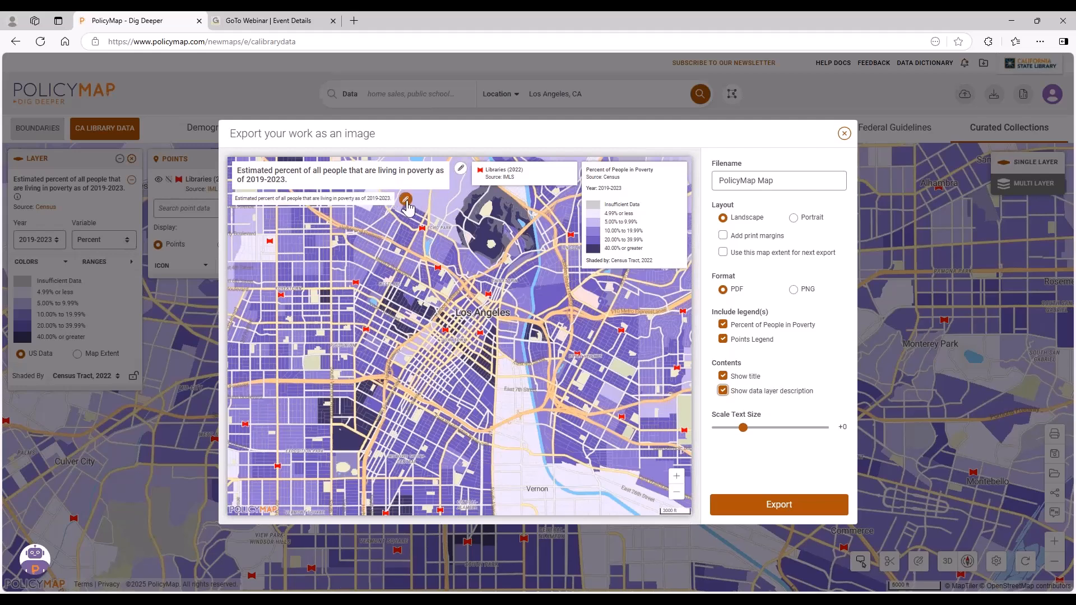
pyautogui.click(406, 200)
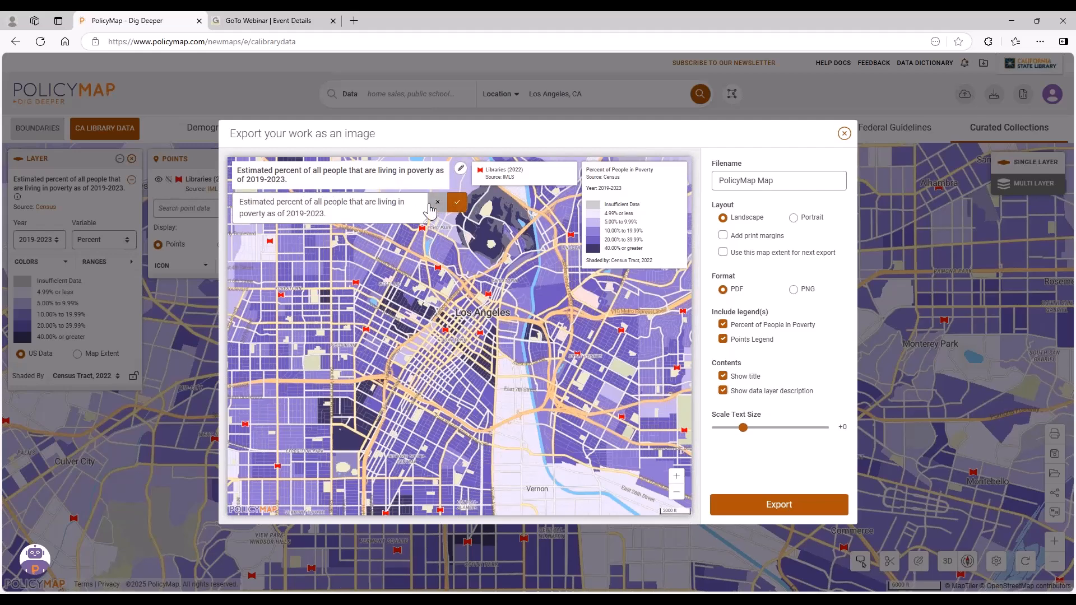
pyautogui.click(550, 183)
# Reposition the poverty and libraries legends lower in the export preview, and close the export without saving an image.
pyautogui.moveTo(666, 210); pyautogui.dragTo(666, 359)
pyautogui.moveTo(559, 183); pyautogui.dragTo(670, 292)
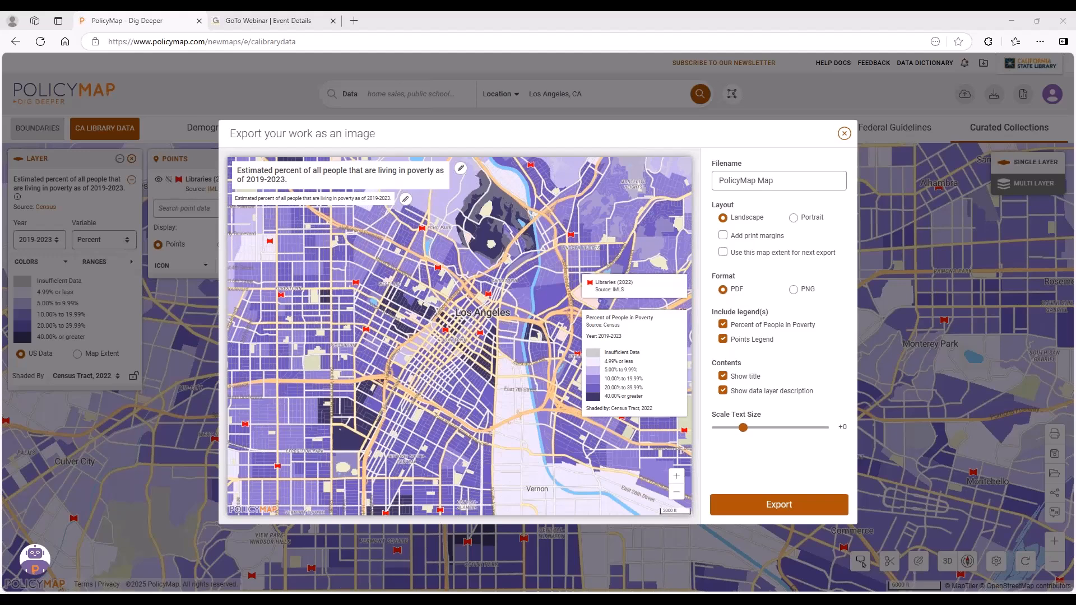
pyautogui.click(844, 135)
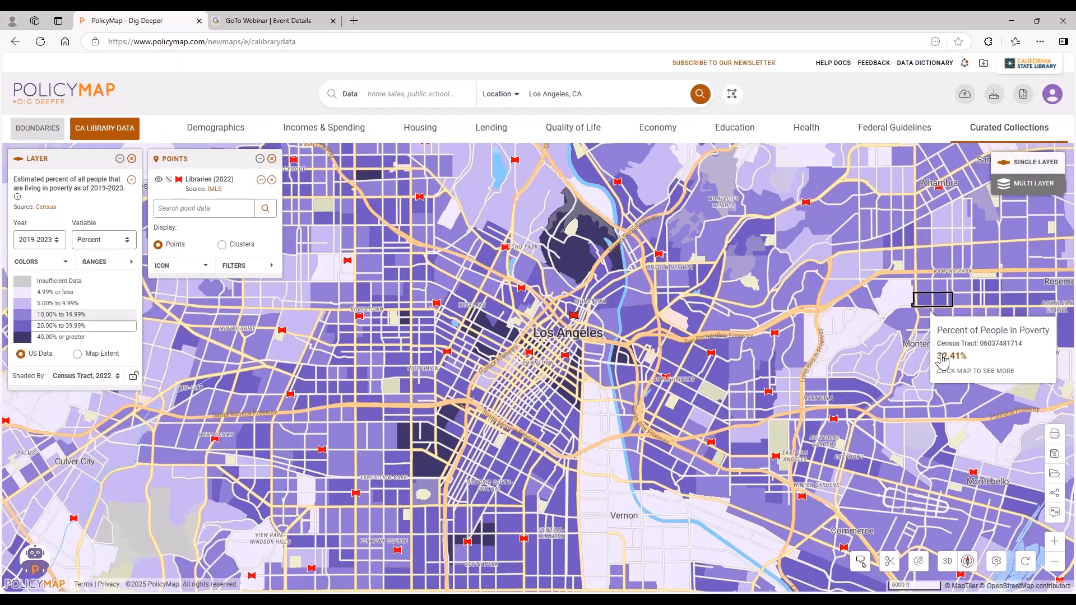
# Create a map link shared within the enterprise license, and view the email sharing form before closing the sharing options.
pyautogui.click(1055, 495)
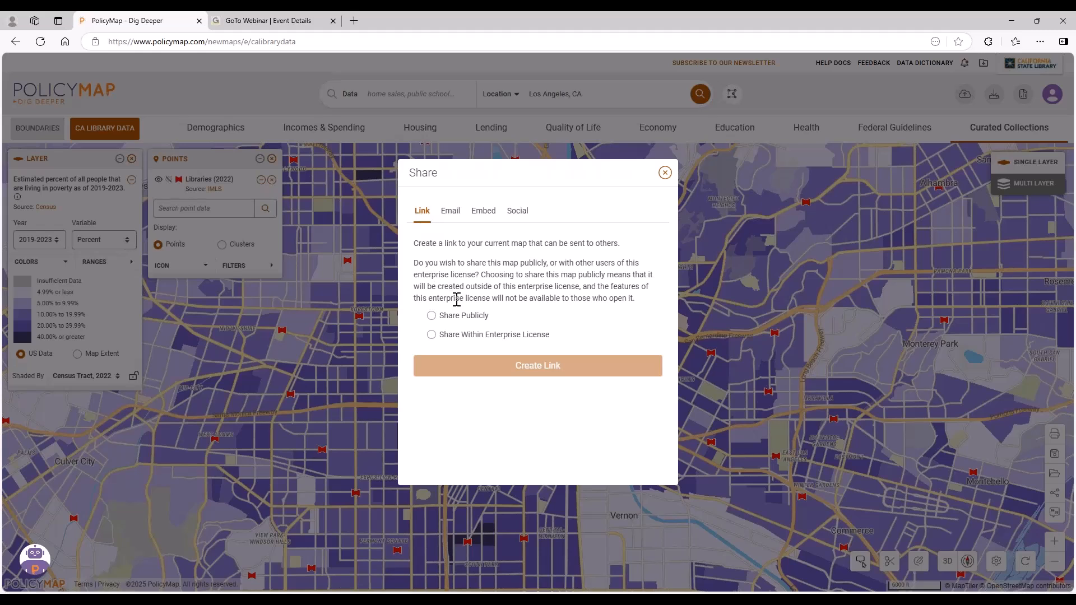
pyautogui.click(432, 335)
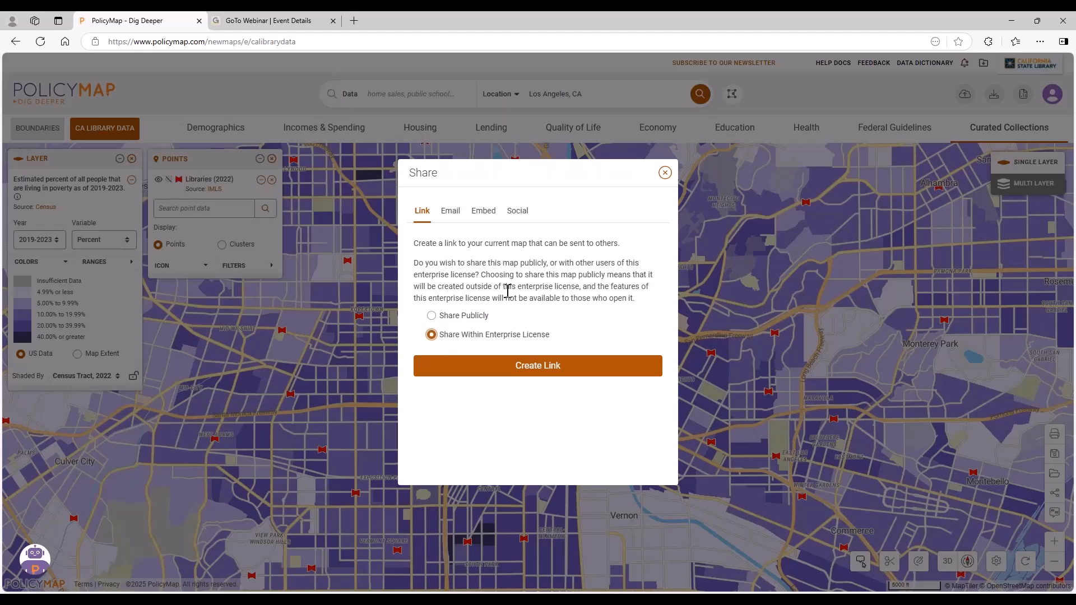
pyautogui.click(431, 315)
pyautogui.click(441, 335)
pyautogui.click(547, 371)
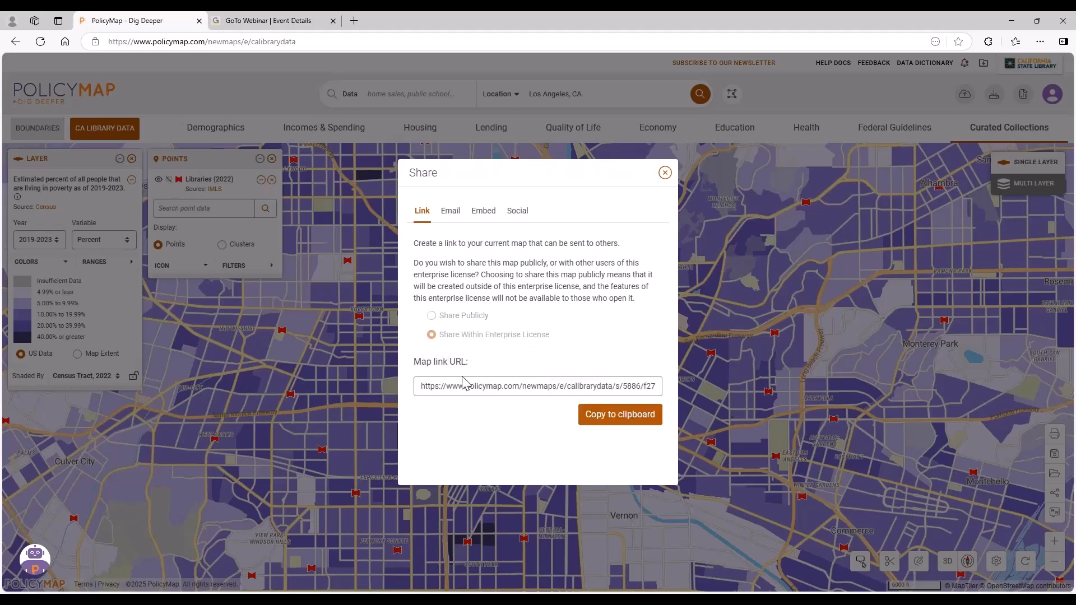
pyautogui.tripleClick(567, 385)
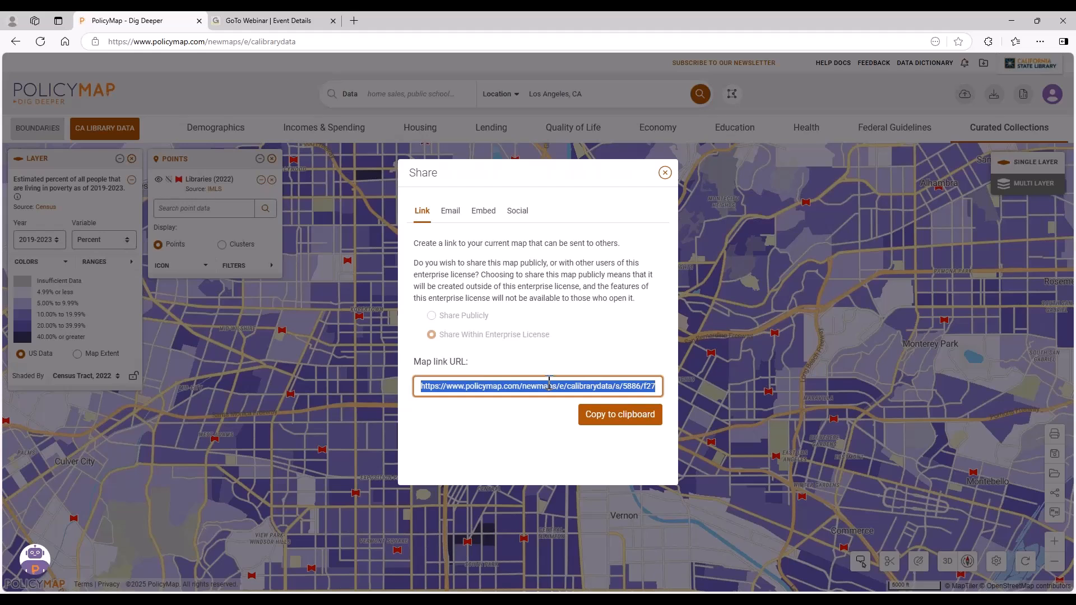
pyautogui.click(451, 212)
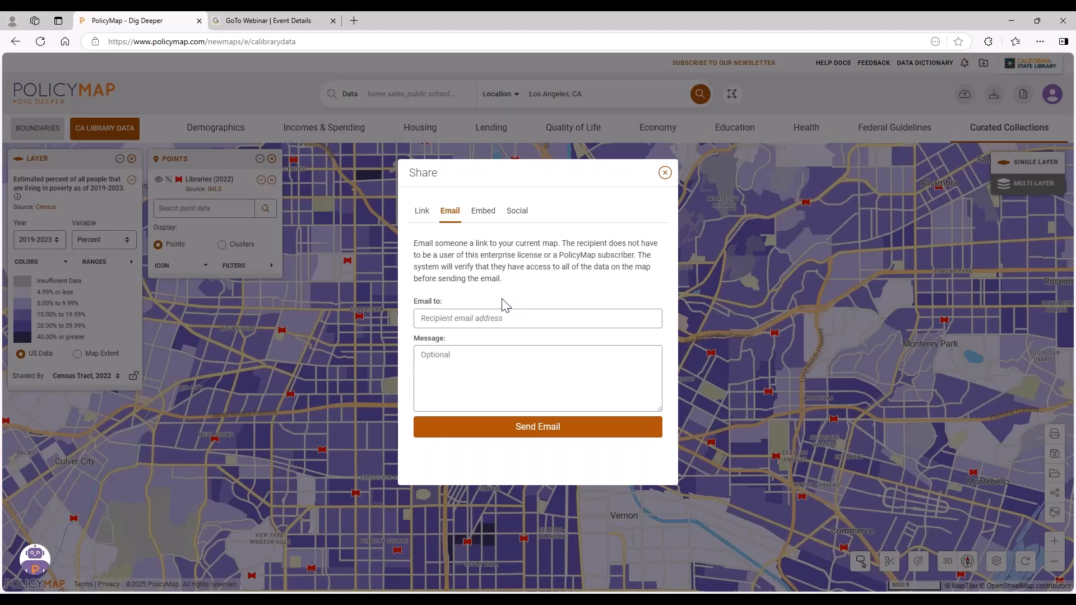
pyautogui.click(665, 174)
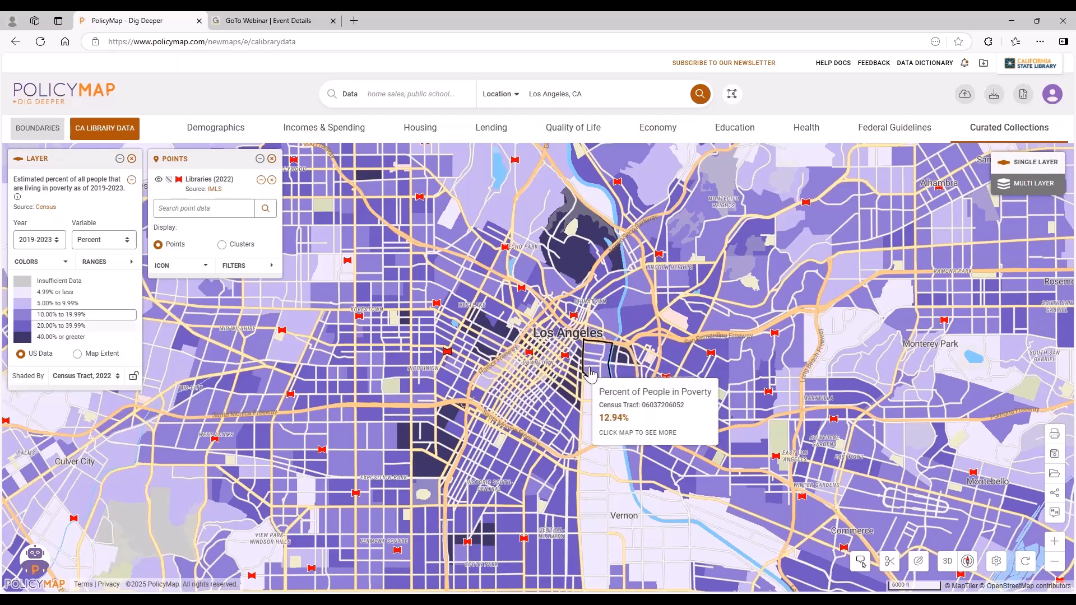
# Review the saved maps, reports and custom regions in the saved work, and close it.
pyautogui.scroll(3, 589, 372)
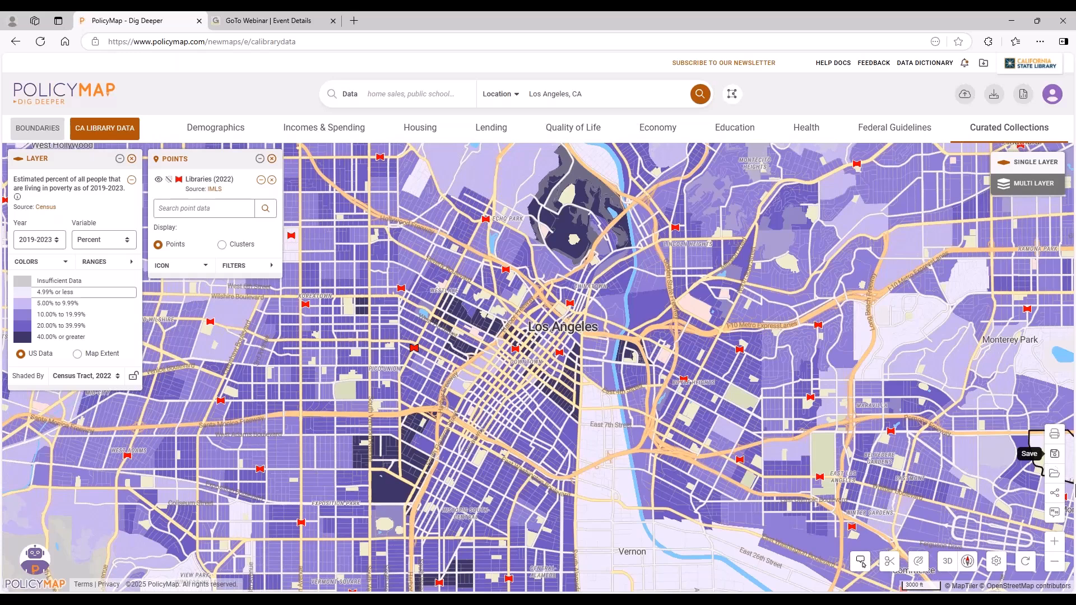
pyautogui.click(1054, 477)
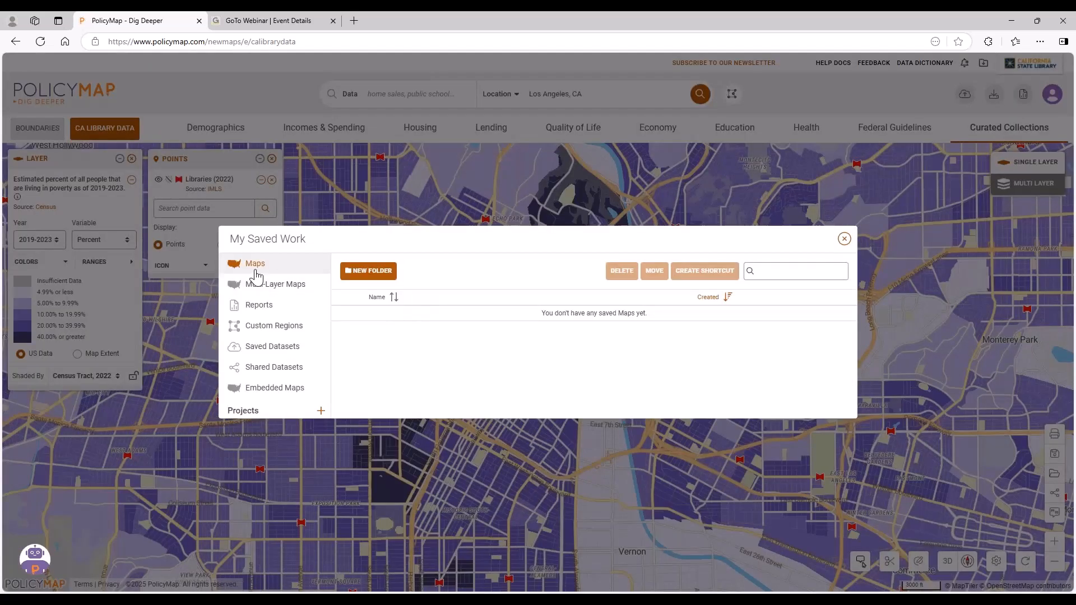
pyautogui.click(259, 307)
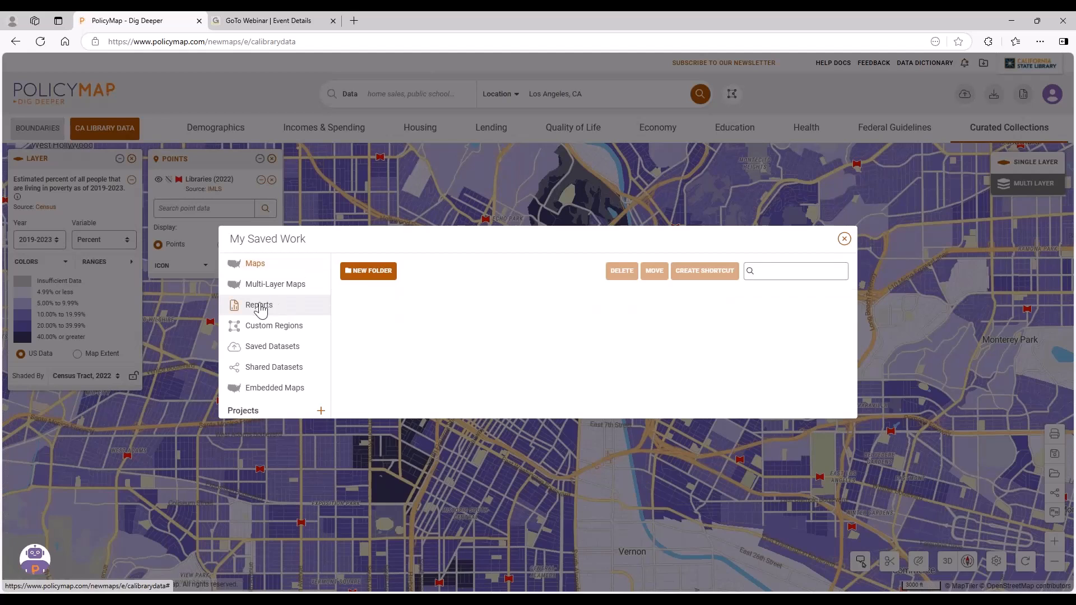
pyautogui.click(296, 331)
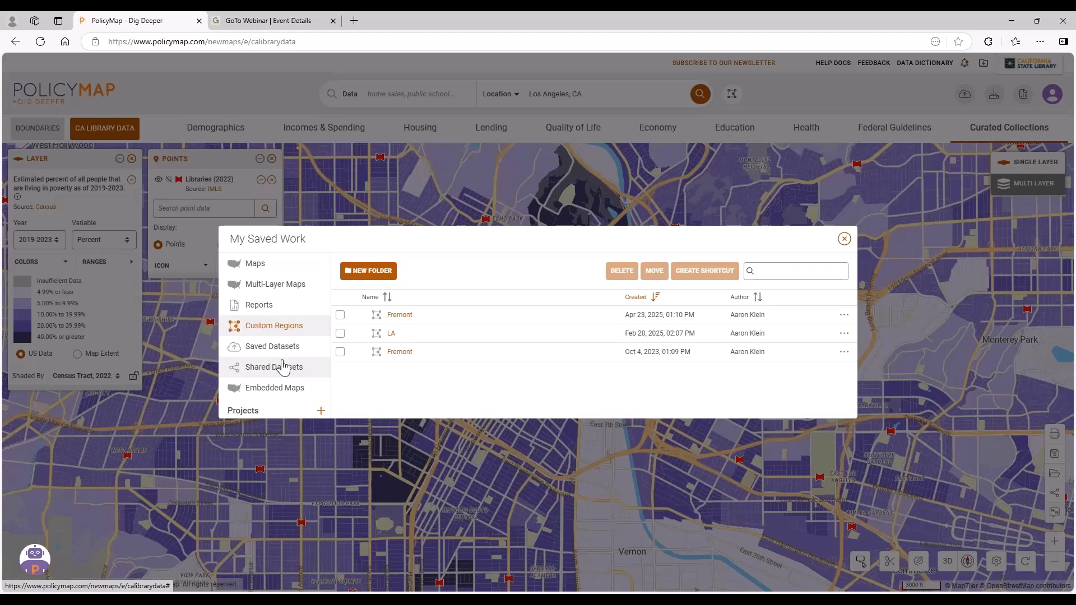
pyautogui.click(844, 239)
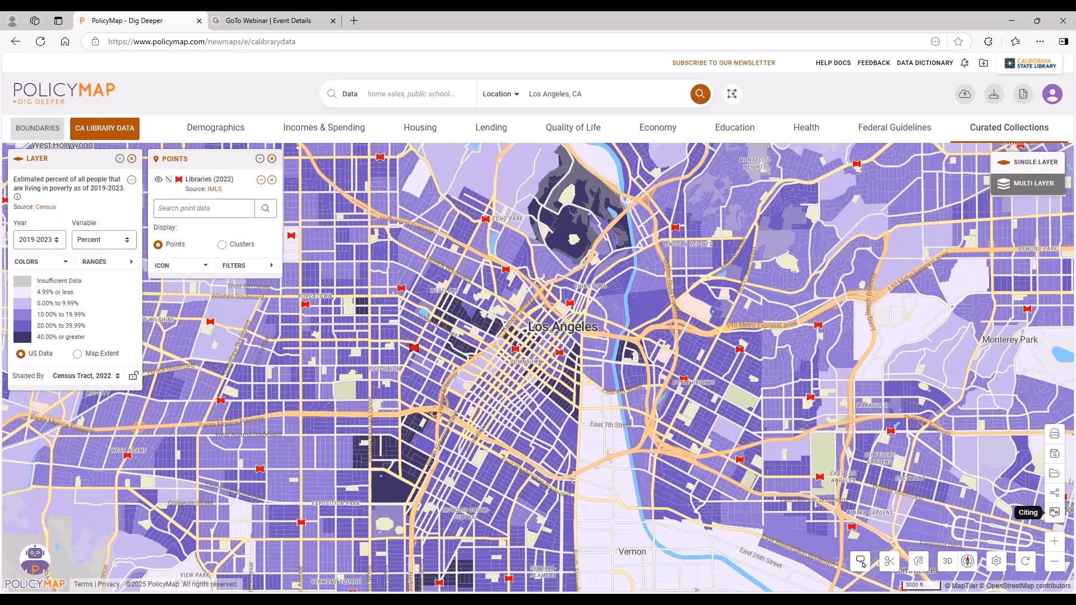
# Review the map's citation in the APA, Chicago, MLA, AMA and RIS formats, and close the citation window.
pyautogui.click(1057, 517)
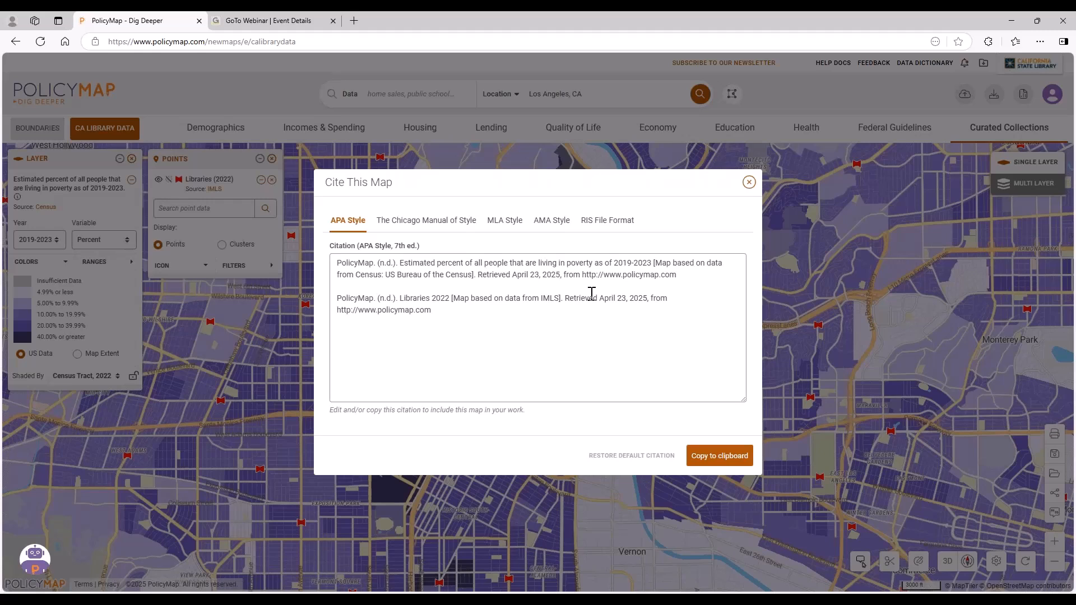
pyautogui.click(429, 223)
pyautogui.click(502, 221)
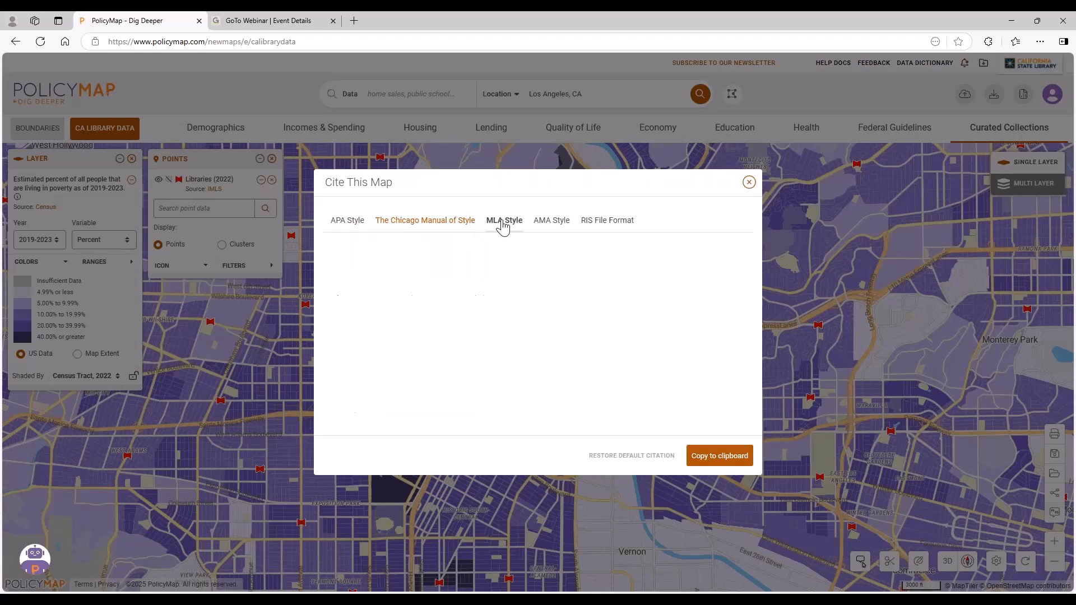
pyautogui.click(547, 222)
pyautogui.click(604, 222)
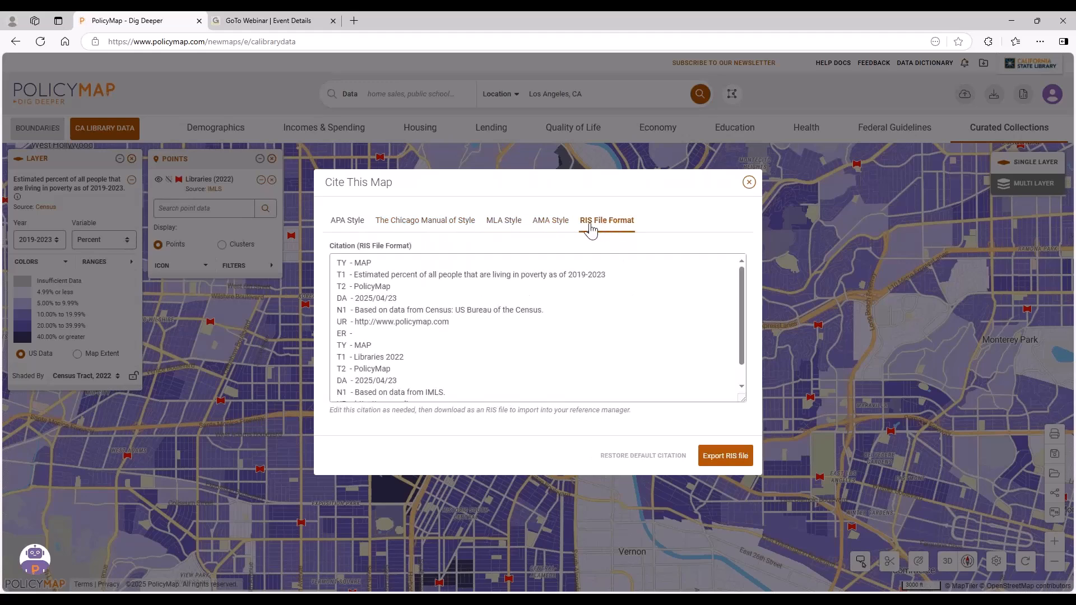
pyautogui.click(550, 223)
pyautogui.click(341, 224)
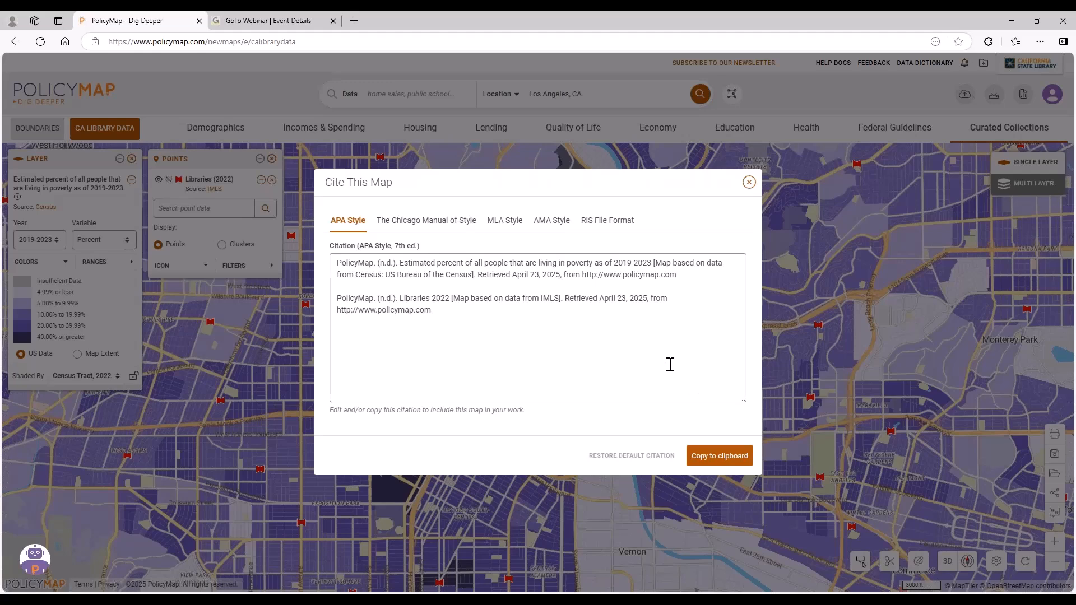
pyautogui.click(749, 182)
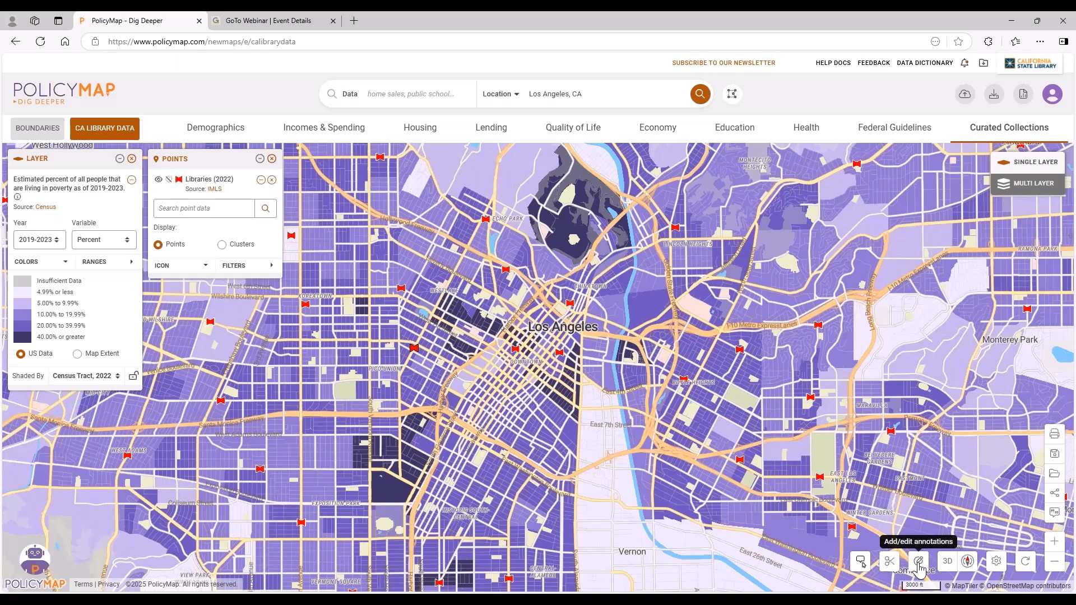
# Start annotating the map and place a marker just southeast of downtown Los Angeles, west of the river.
pyautogui.click(918, 567)
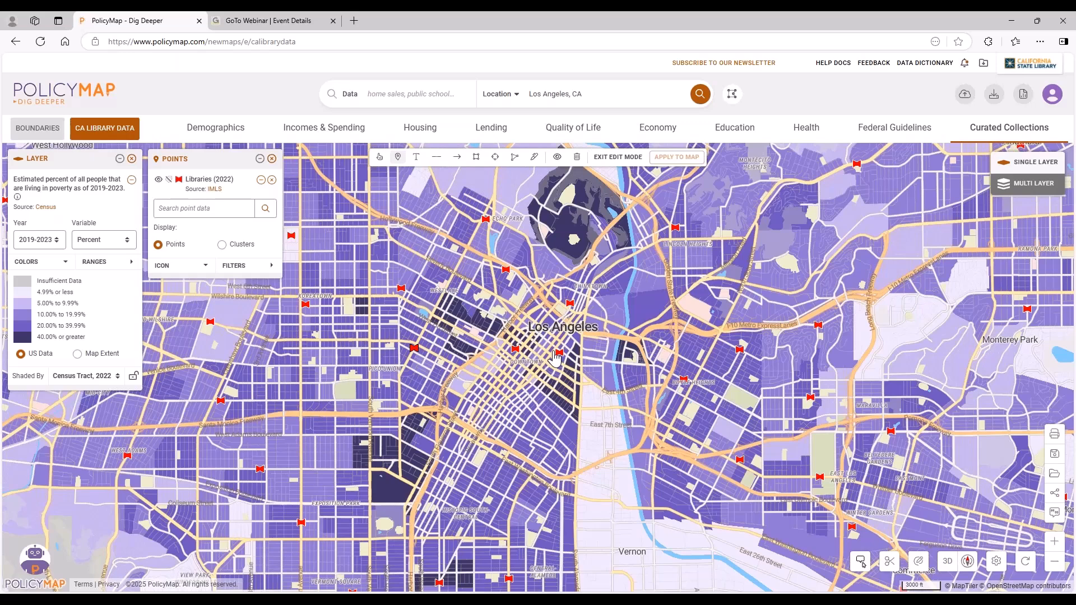
pyautogui.scroll(3, 555, 357)
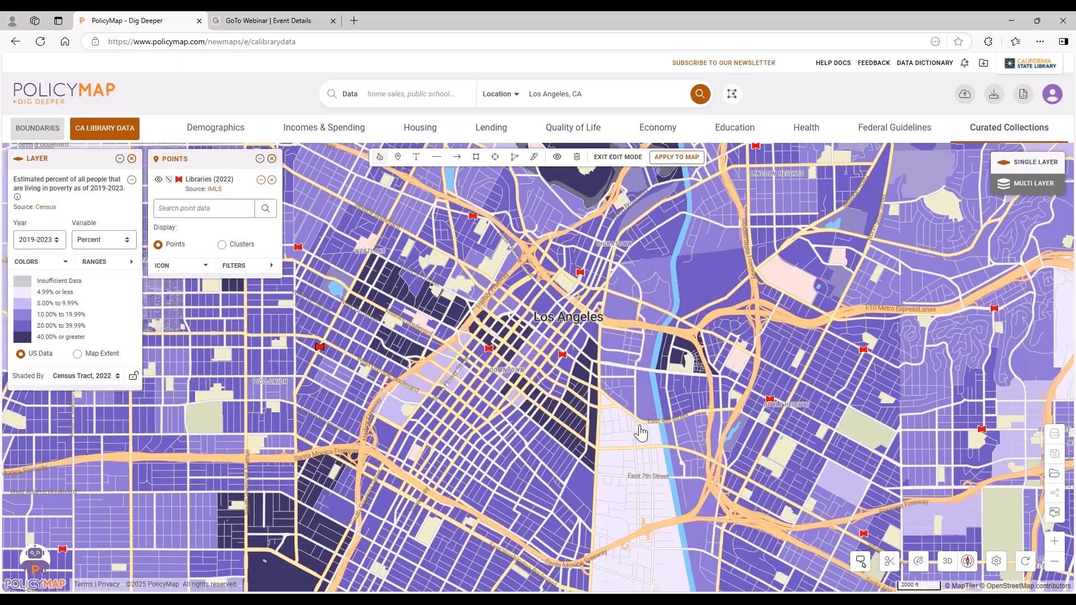
pyautogui.click(609, 440)
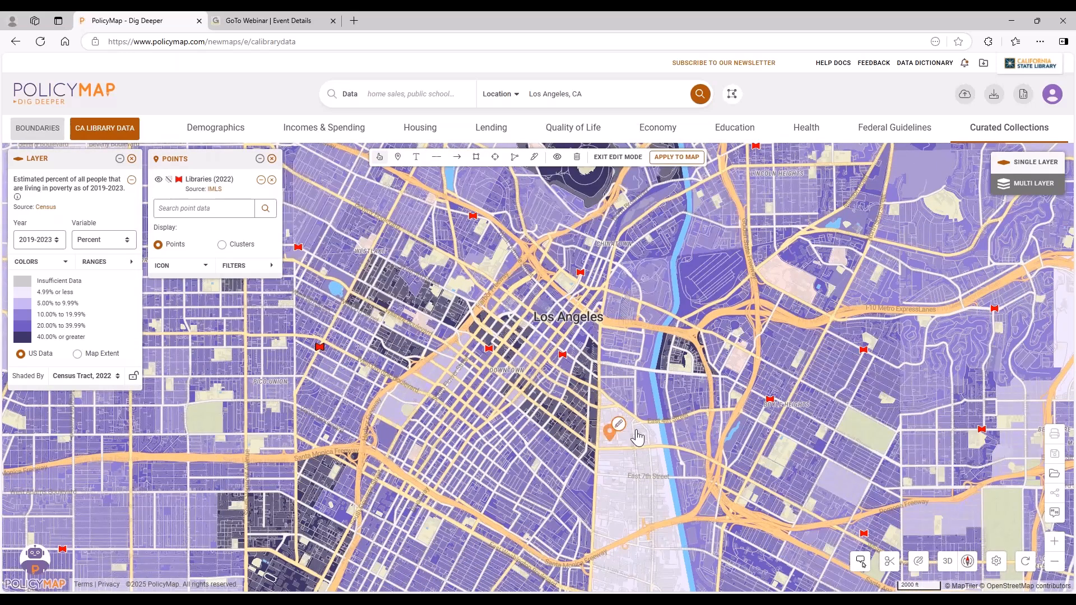
# Label the marker with black text reading "Point of interest" placed just below it, and apply the annotations to the map.
pyautogui.click(415, 161)
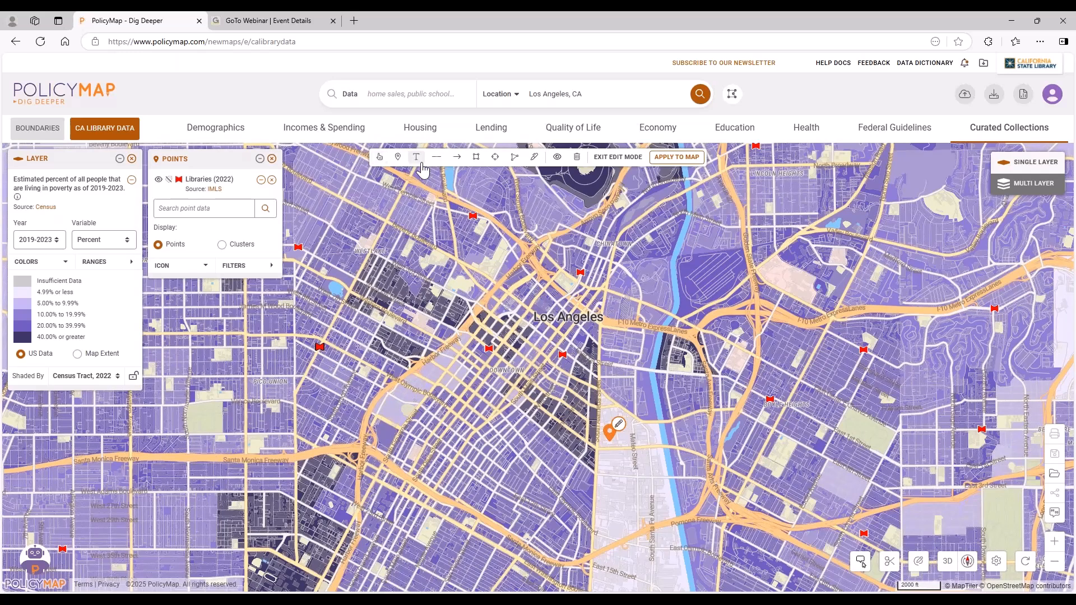
pyautogui.click(597, 475)
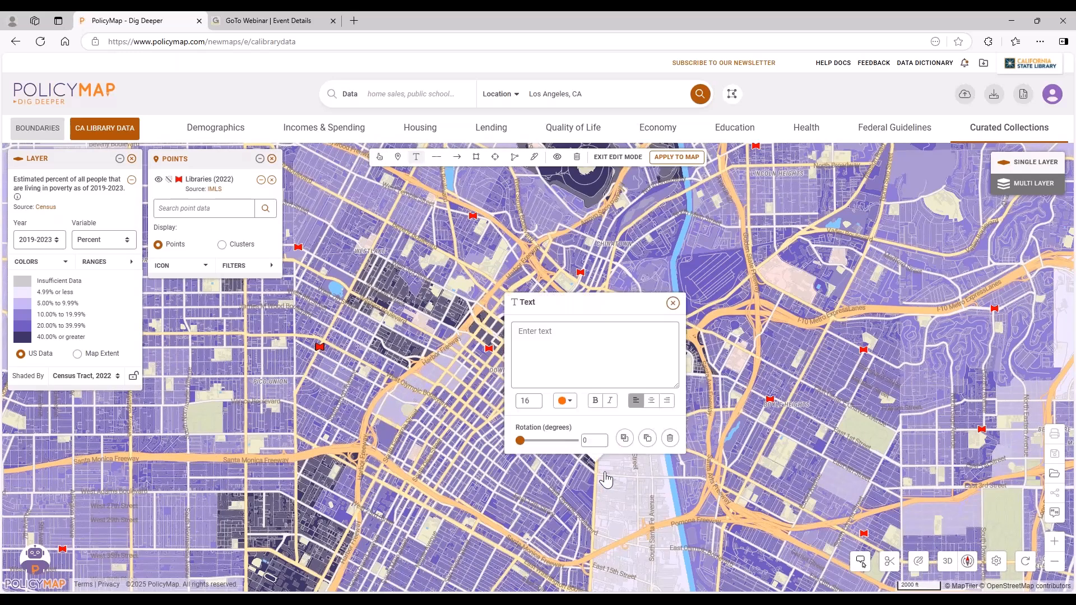
pyautogui.click(566, 402)
pyautogui.click(568, 424)
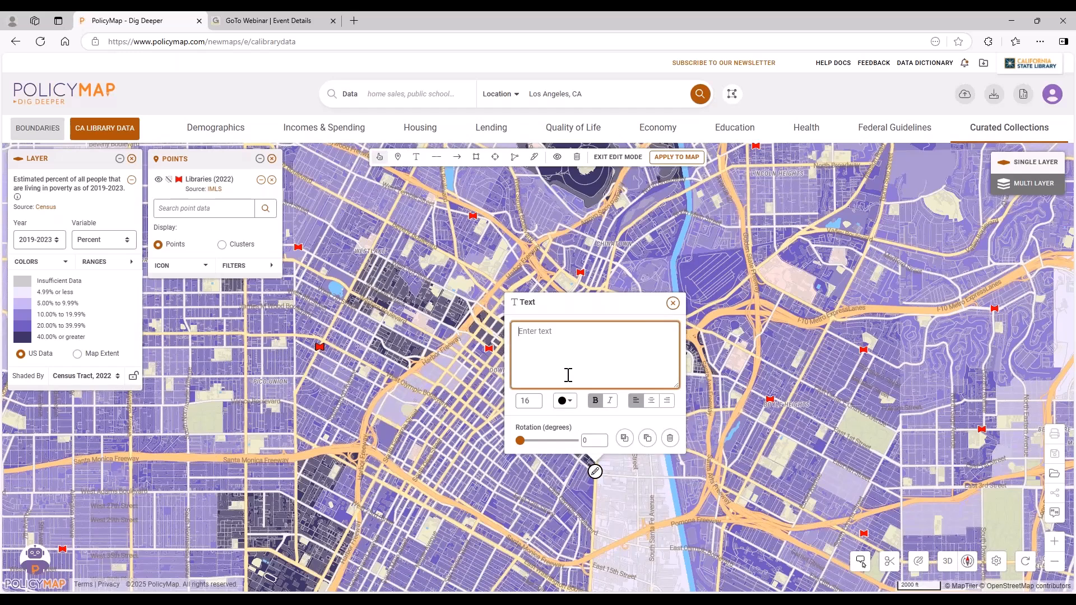
pyautogui.write('Point of interest')
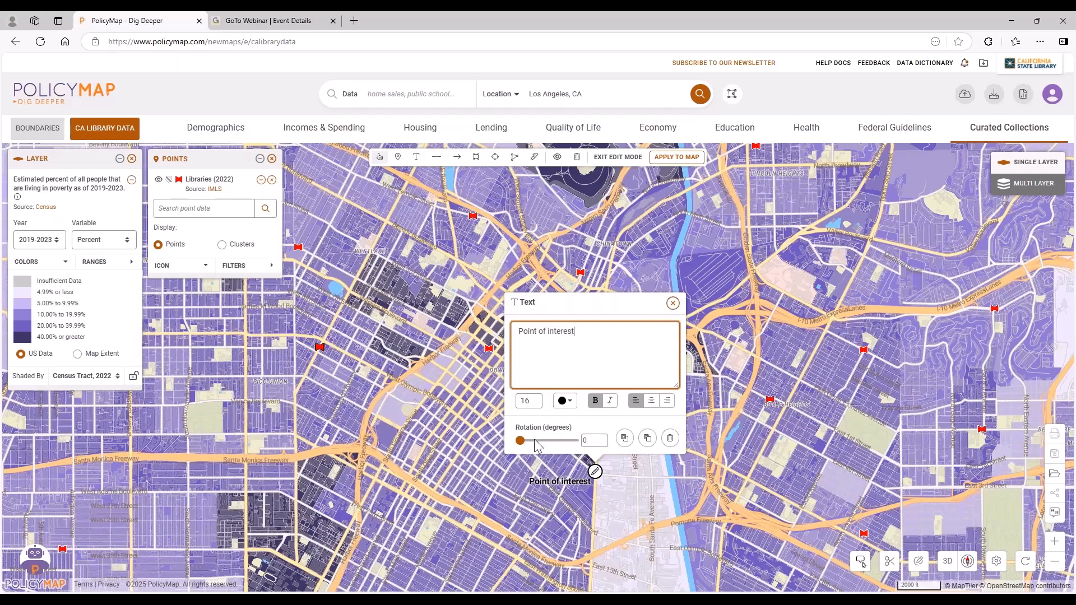
pyautogui.click(674, 305)
pyautogui.moveTo(597, 474)
pyautogui.mouseDown()
pyautogui.moveTo(642, 470)
pyautogui.moveTo(681, 441)
pyautogui.moveTo(679, 429)
pyautogui.moveTo(667, 459)
pyautogui.mouseUp()
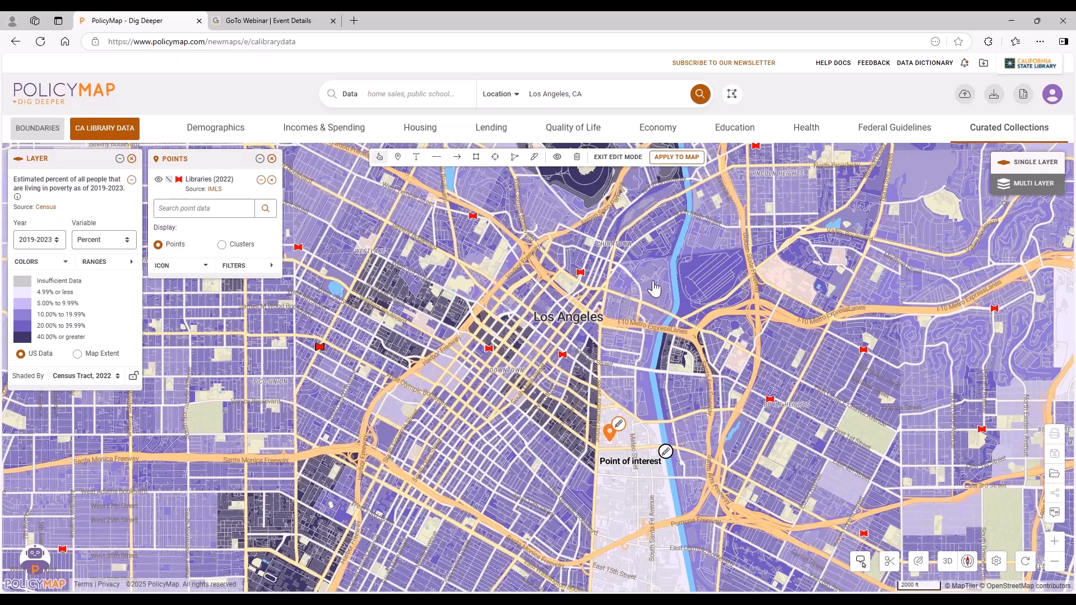
pyautogui.click(677, 157)
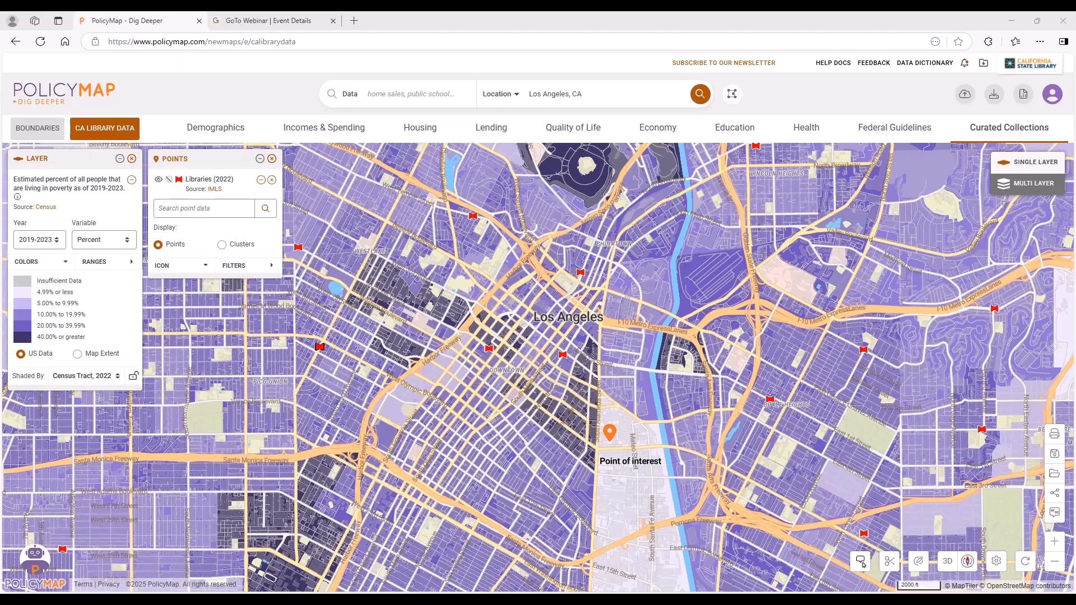
# Locate Los Angeles County on the map, view its poverty details, and close the details.
pyautogui.doubleClick(566, 93)
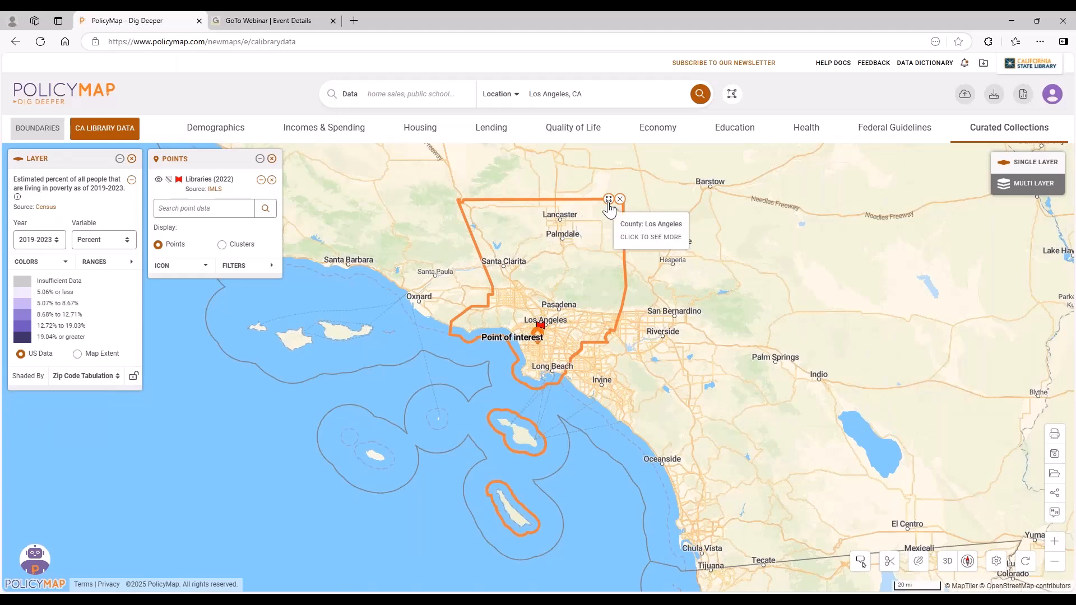
pyautogui.click(609, 199)
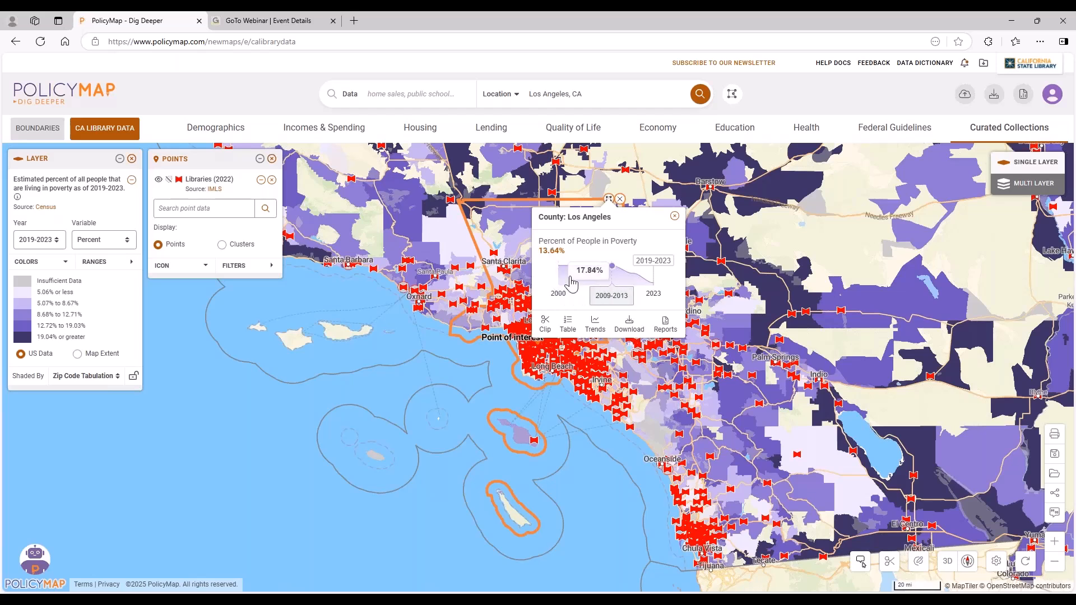
pyautogui.click(674, 216)
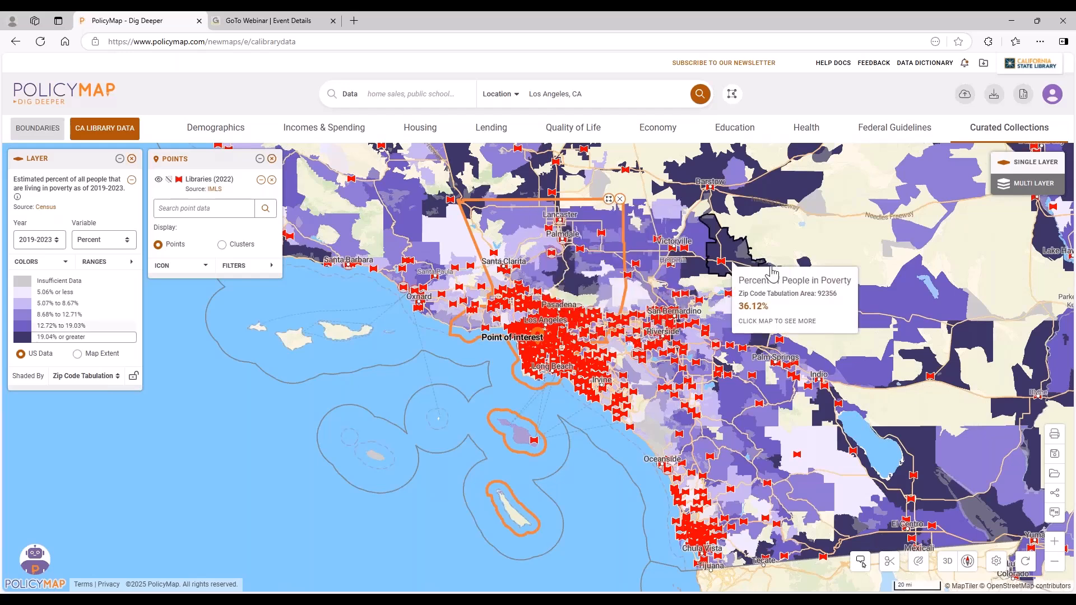
# Open the PolicyMap help documentation, look over its categories, and view the tutorials in the Video Gallery.
pyautogui.click(839, 64)
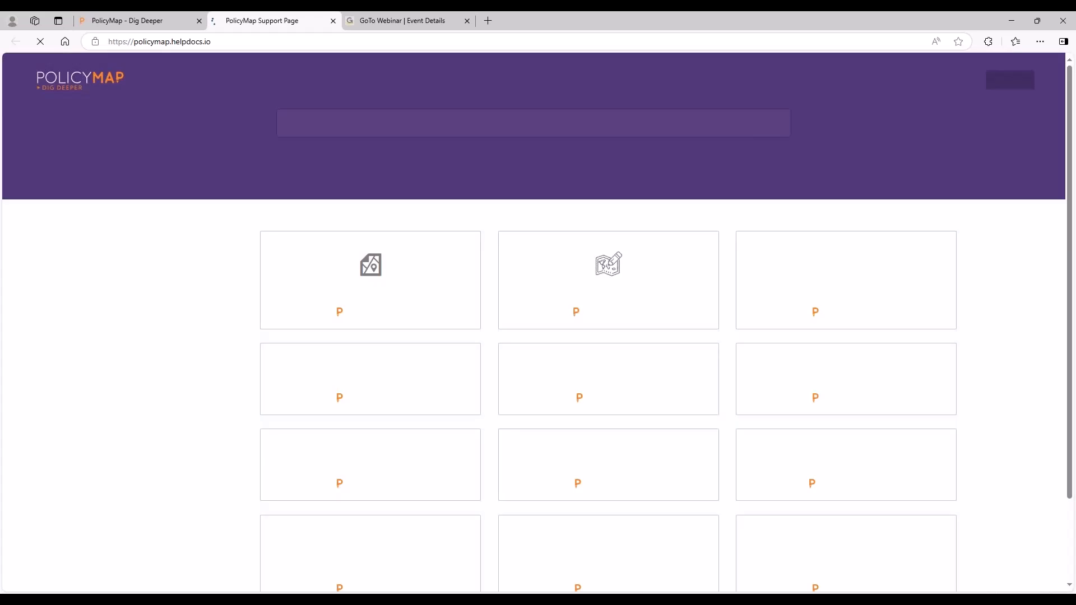
pyautogui.scroll(-1, 738, 207)
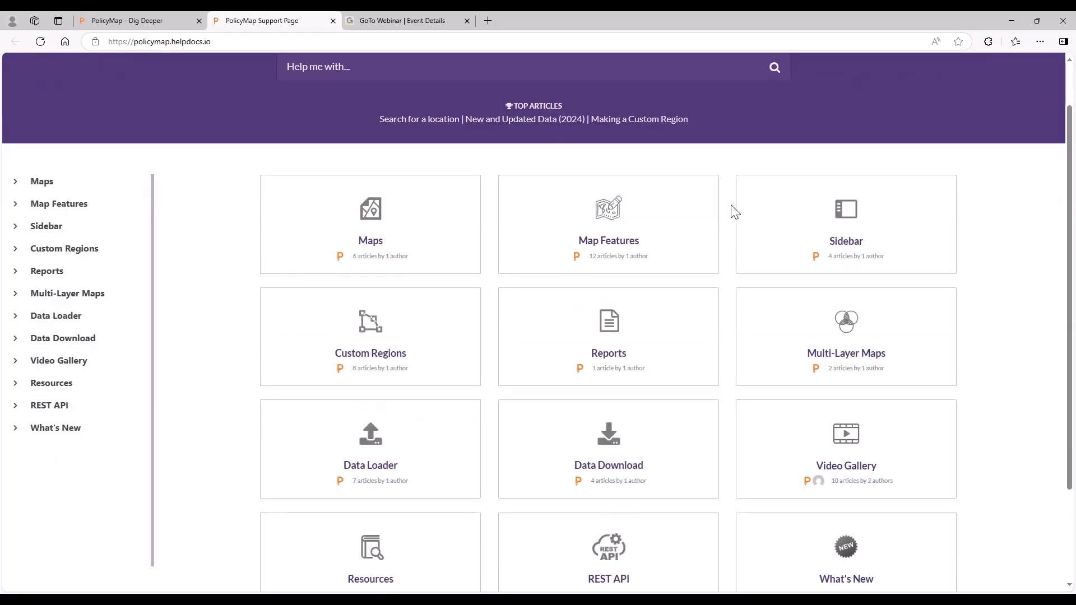
pyautogui.scroll(-2, 728, 215)
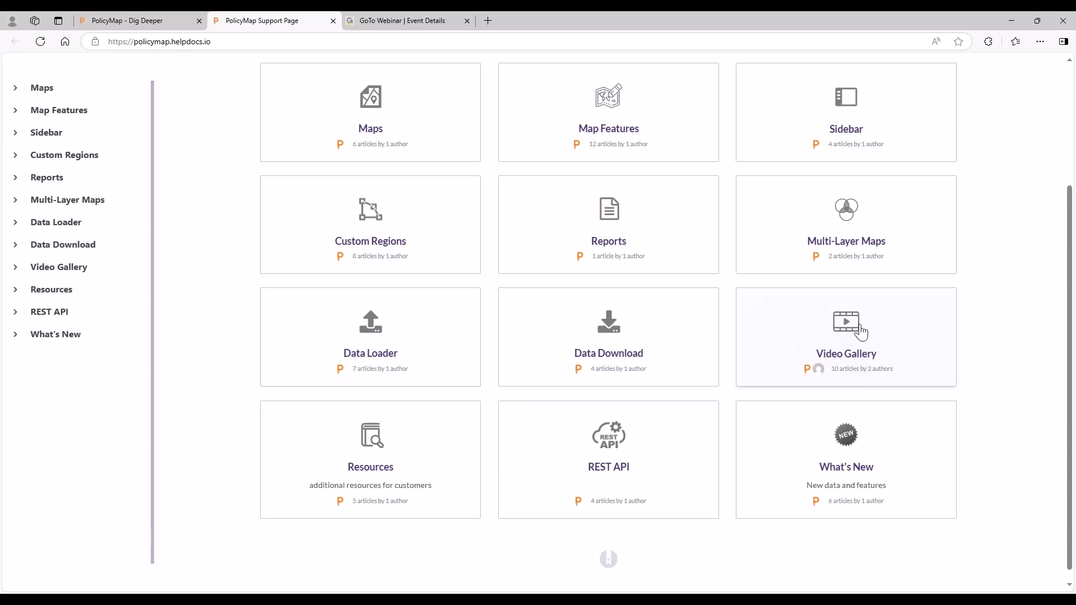
pyautogui.click(836, 338)
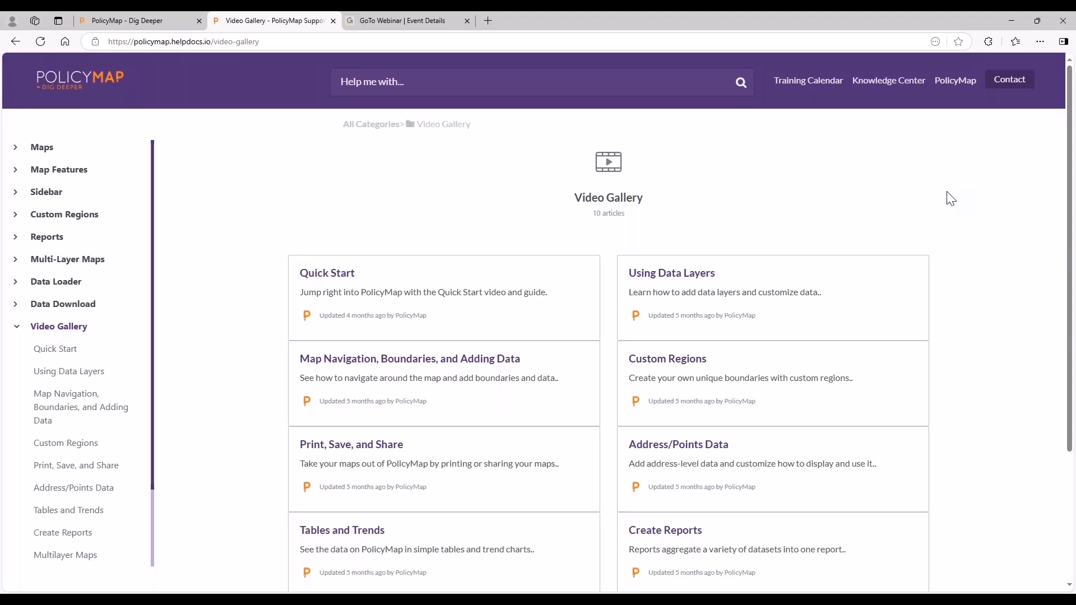
pyautogui.scroll(-2, 269, 257)
# Collapse the Video Gallery list, and review the New and Updated Features article under What's New.
pyautogui.click(70, 272)
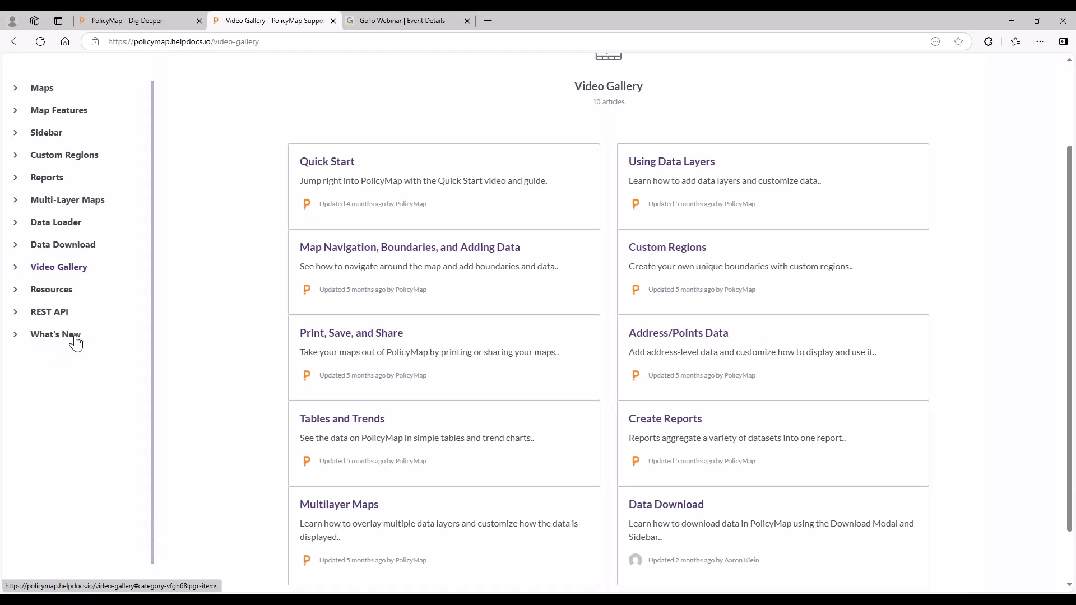
pyautogui.click(74, 338)
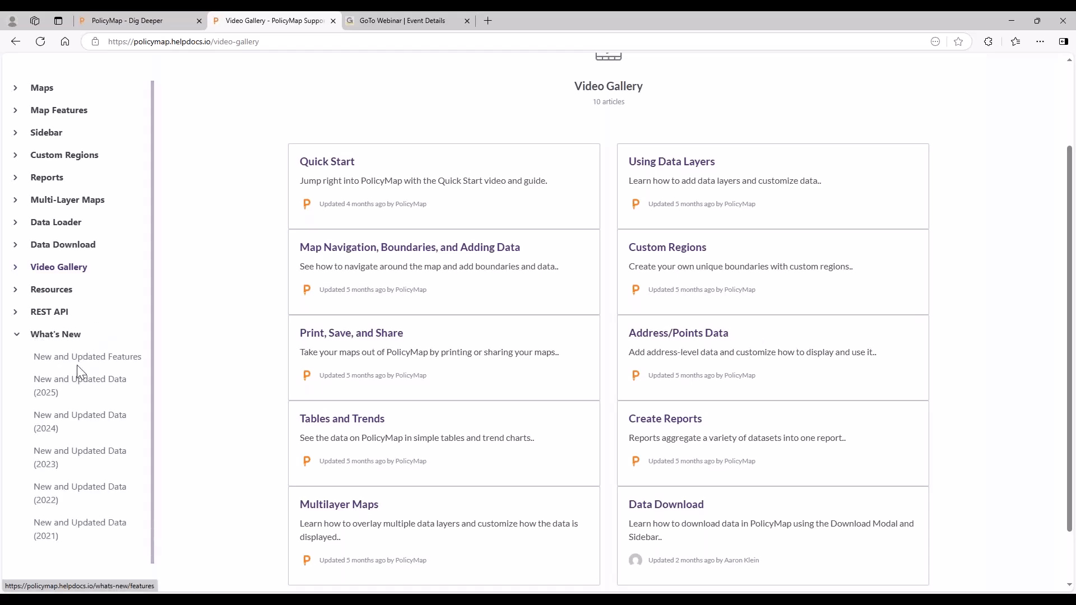
pyautogui.click(78, 364)
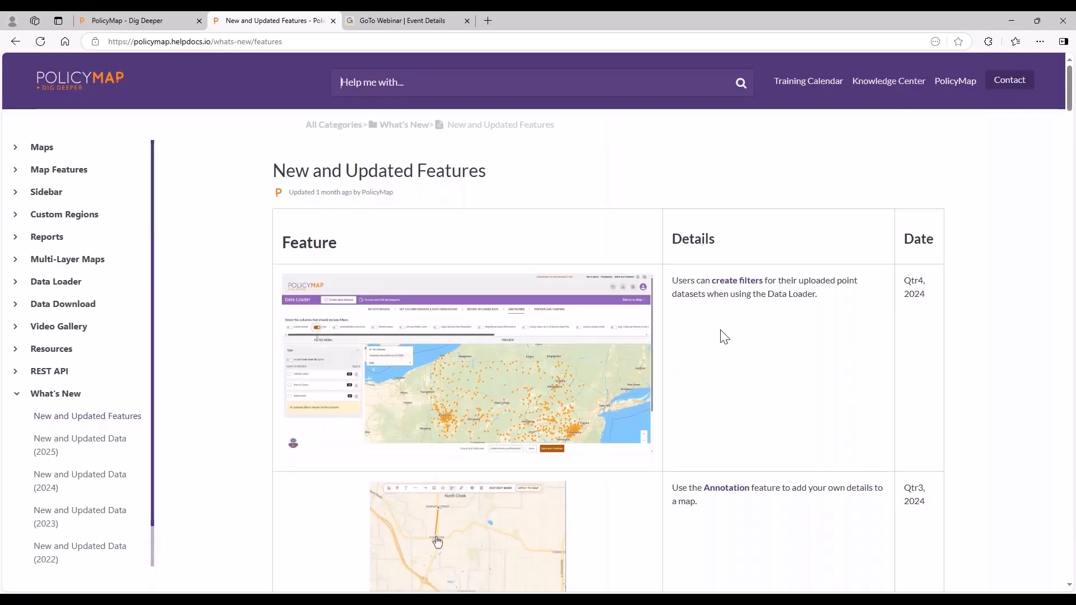
pyautogui.scroll(-3, 723, 336)
pyautogui.scroll(-4, 727, 334)
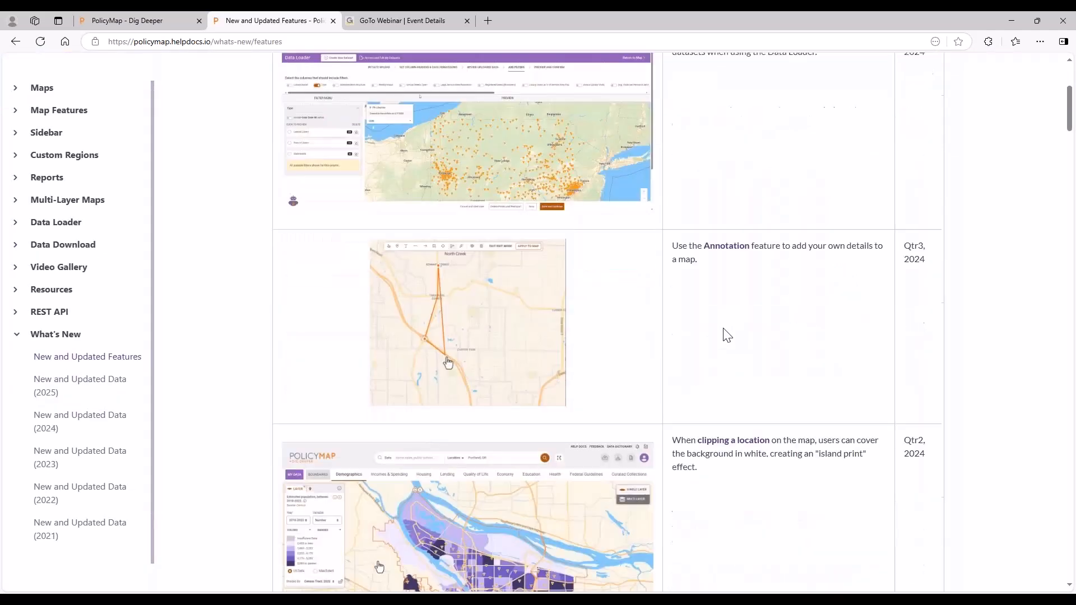
pyautogui.scroll(-1, 726, 334)
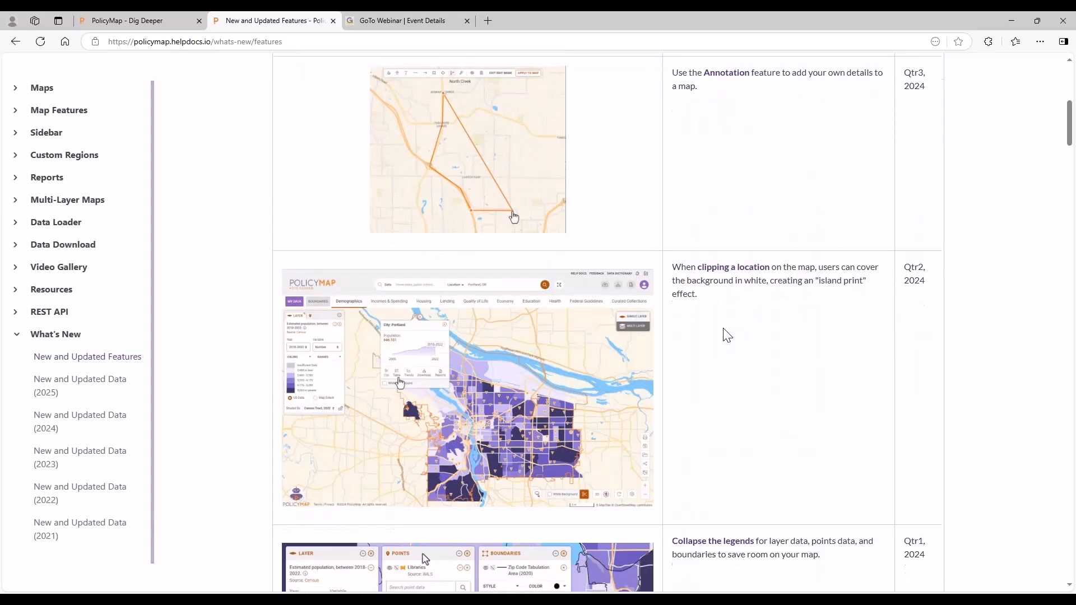
pyautogui.scroll(7, 725, 334)
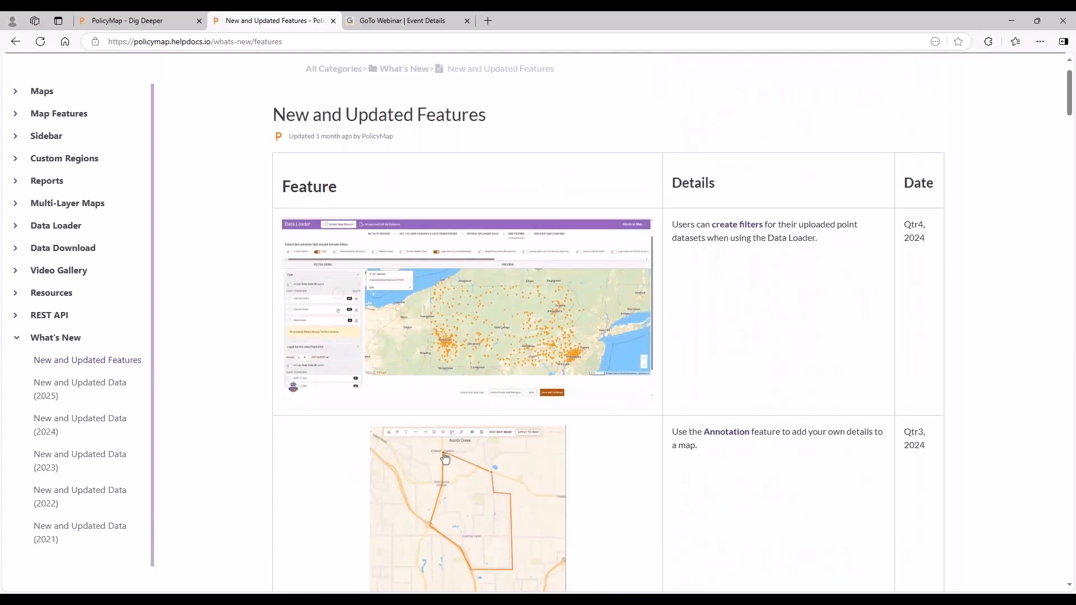
# Review the New and Updated Data (2025) article for this year's dataset additions and updates.
pyautogui.click(118, 381)
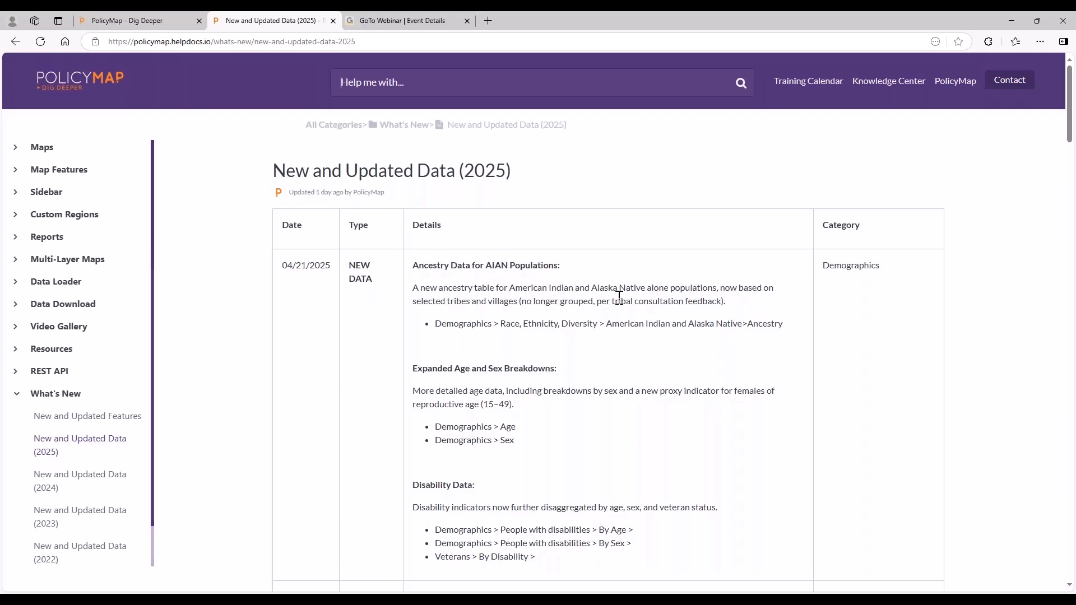
pyautogui.scroll(-13, 639, 303)
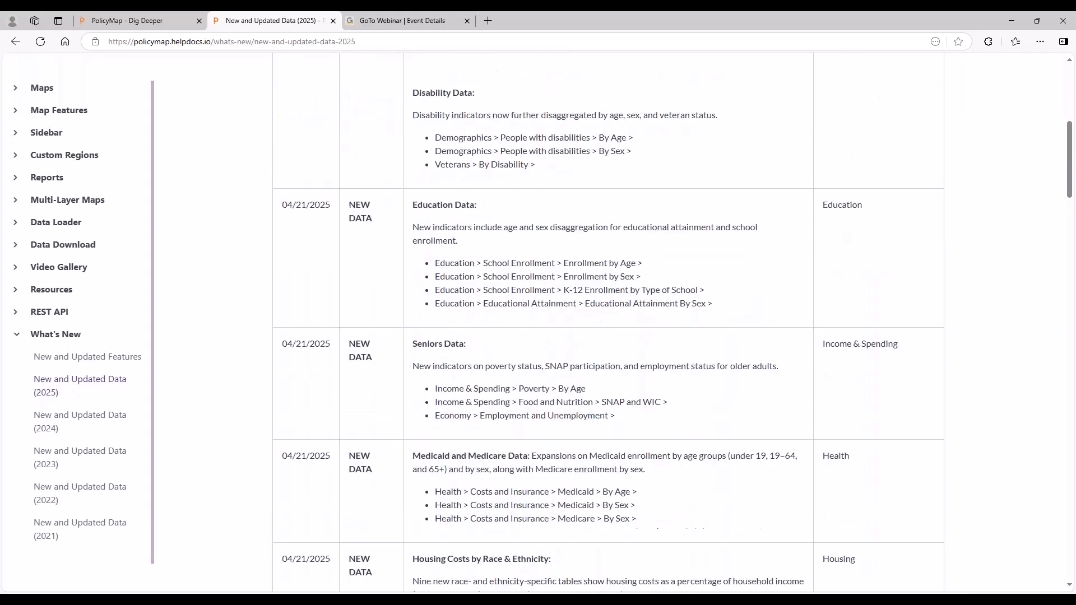
pyautogui.scroll(-8, 605, 317)
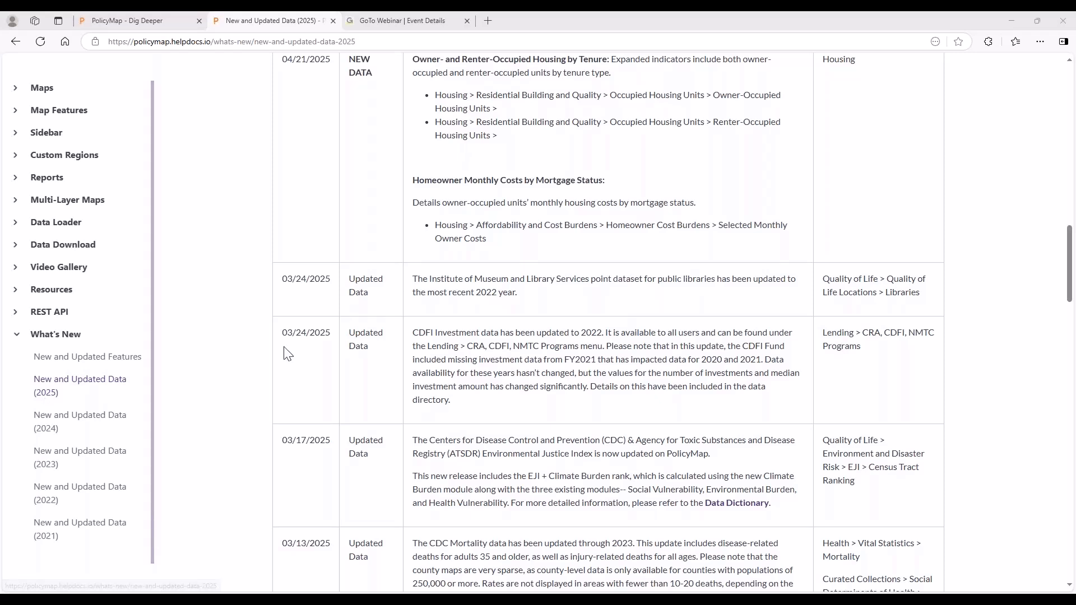
pyautogui.click(491, 22)
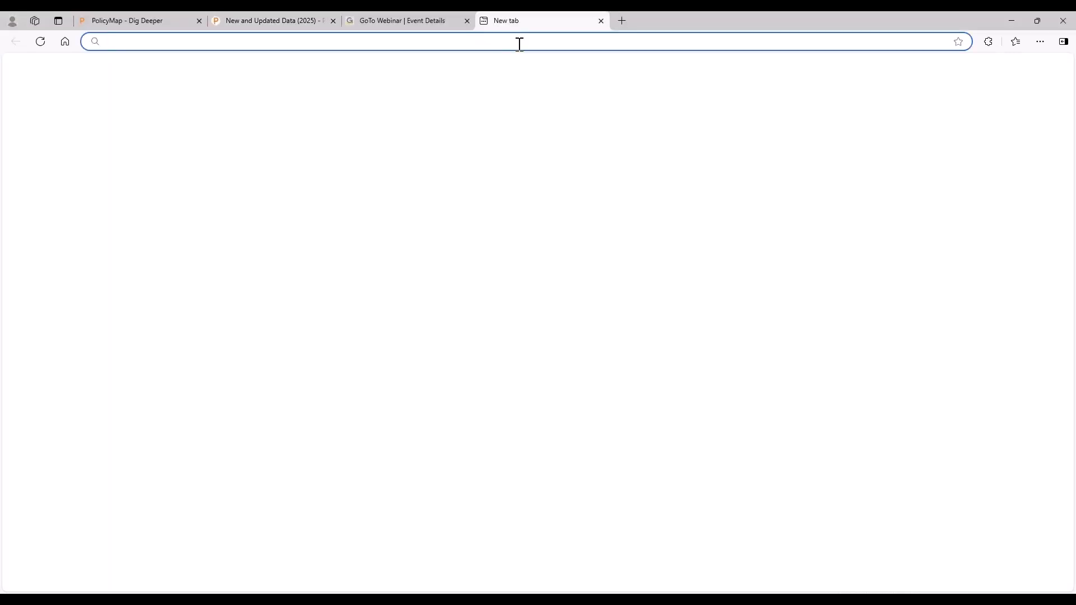
pyautogui.write('https://www.library.ca.gov/services/to-libraries/ccl/policymap/')
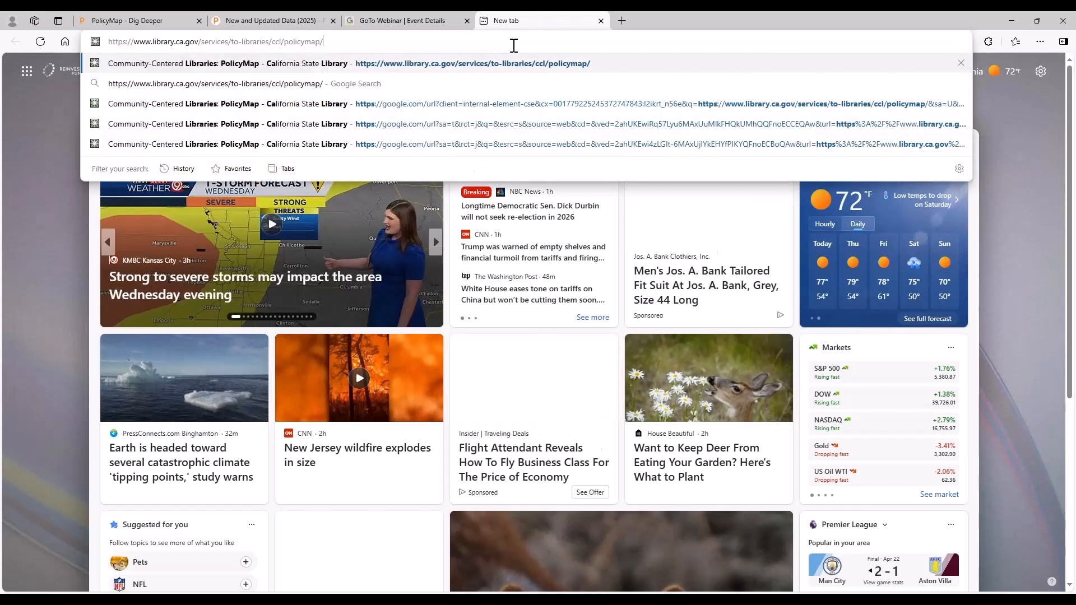
pyautogui.press('Return')
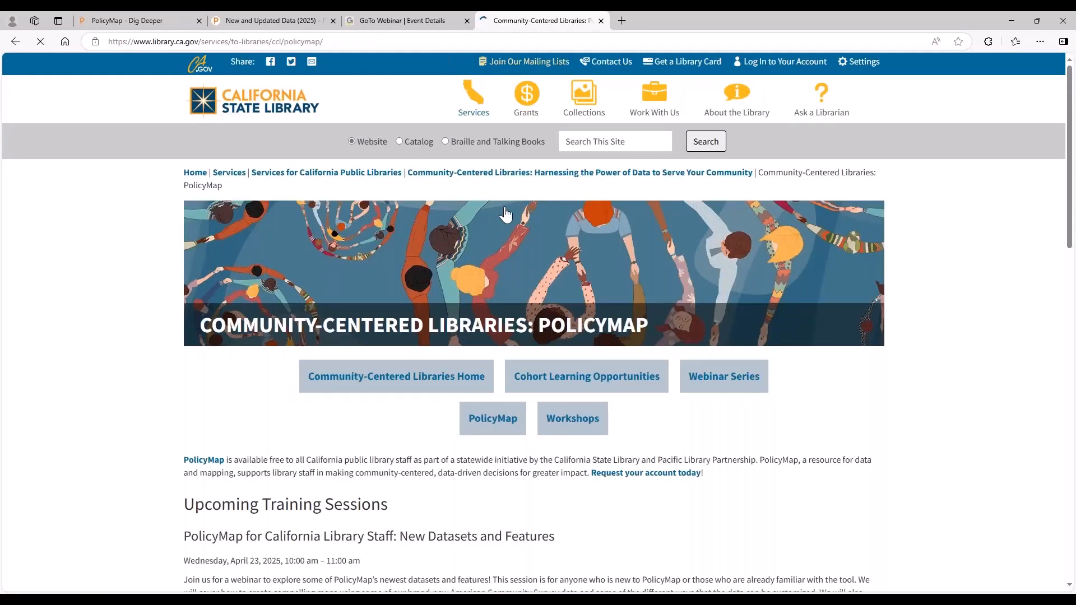
# Review the upcoming and recorded training sessions and additional resources on the California State Library's PolicyMap page, and close the page.
pyautogui.scroll(-2, 536, 275)
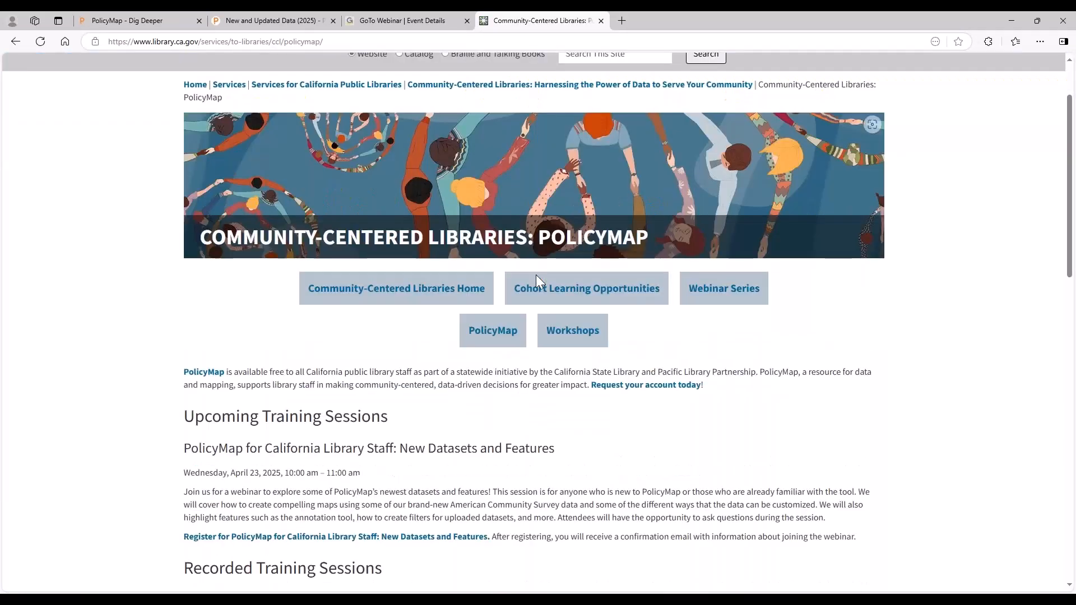
pyautogui.scroll(-3, 536, 275)
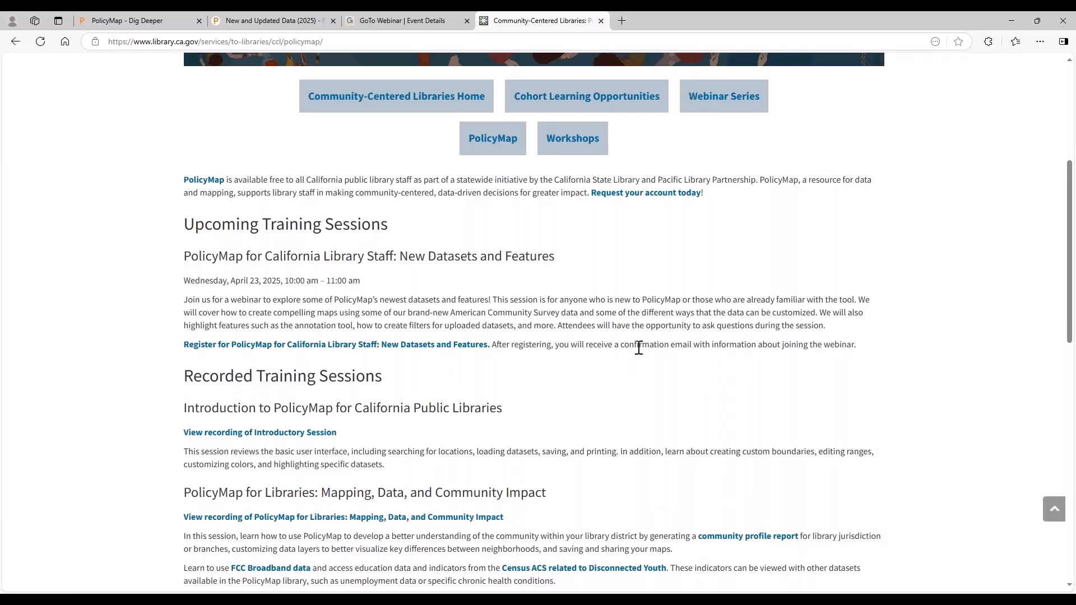
pyautogui.scroll(-3, 639, 348)
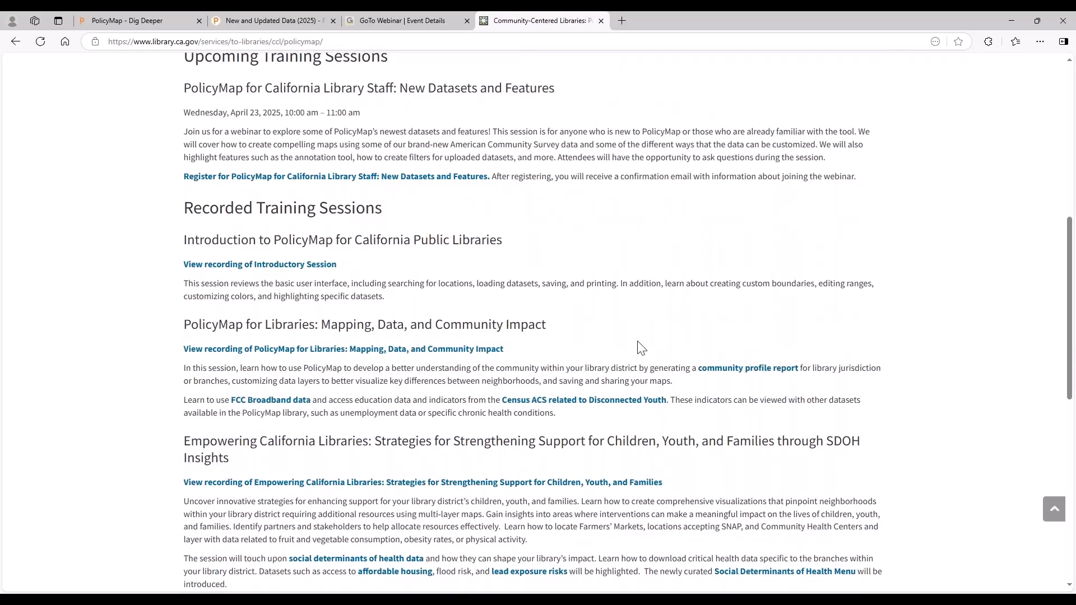
pyautogui.scroll(-5, 641, 347)
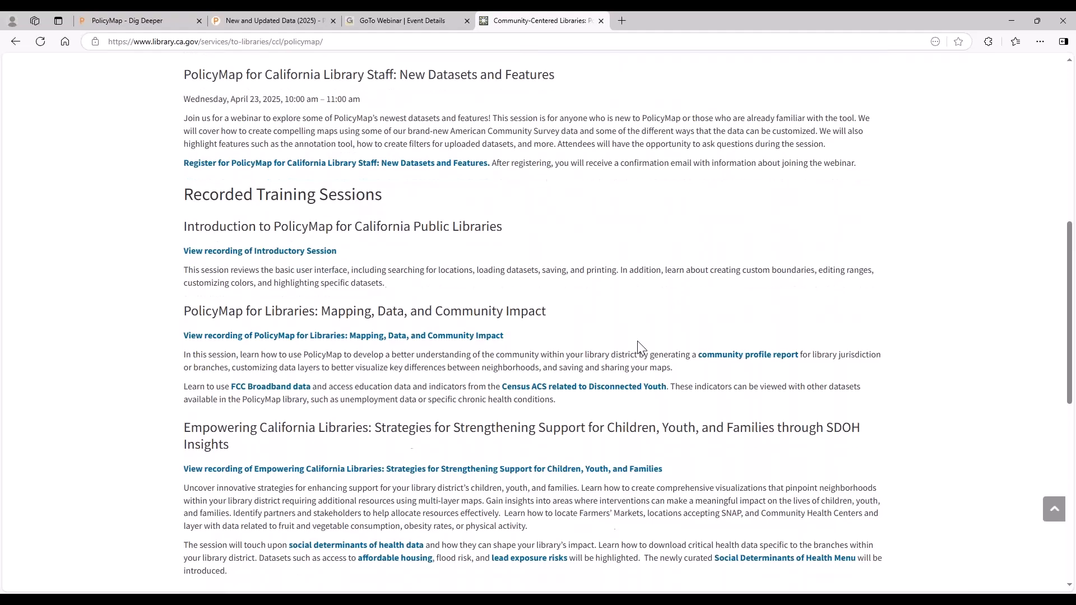
pyautogui.scroll(-3, 641, 348)
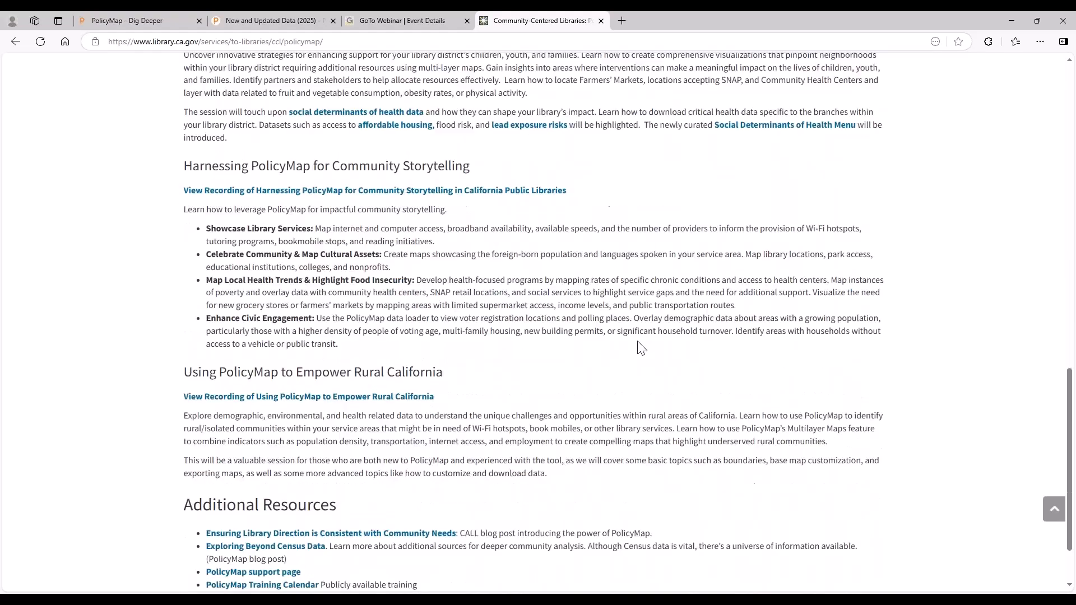
pyautogui.scroll(-2, 635, 331)
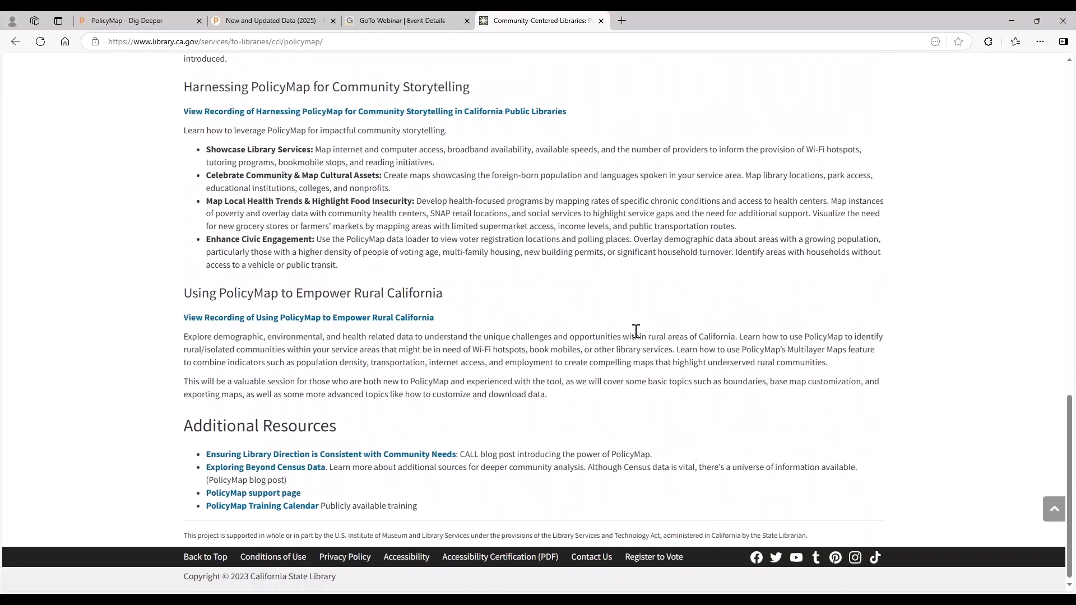
pyautogui.scroll(2, 636, 331)
pyautogui.scroll(20, 636, 332)
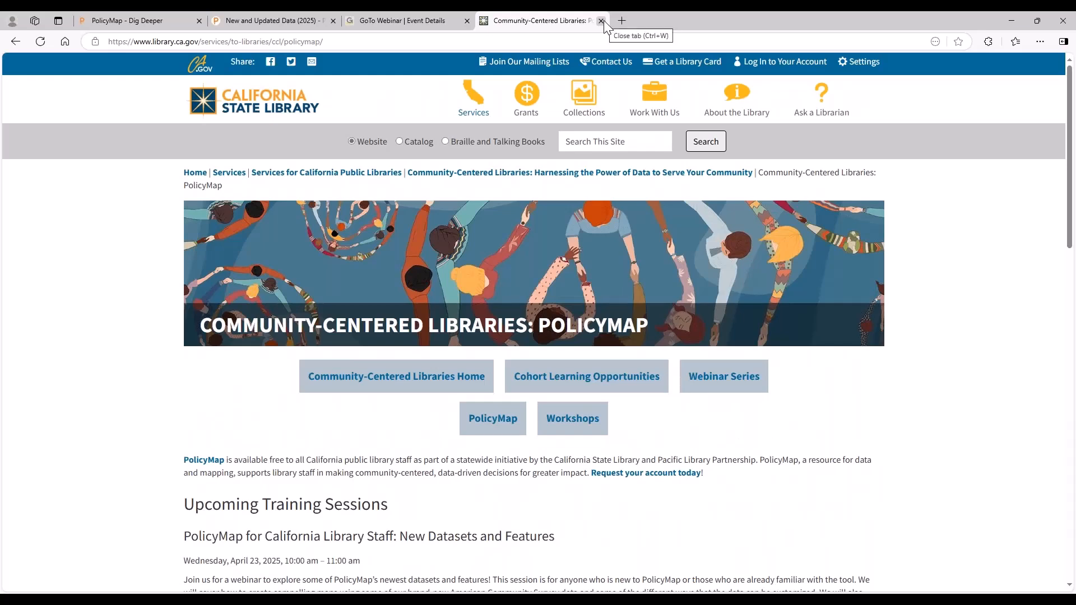
pyautogui.click(601, 20)
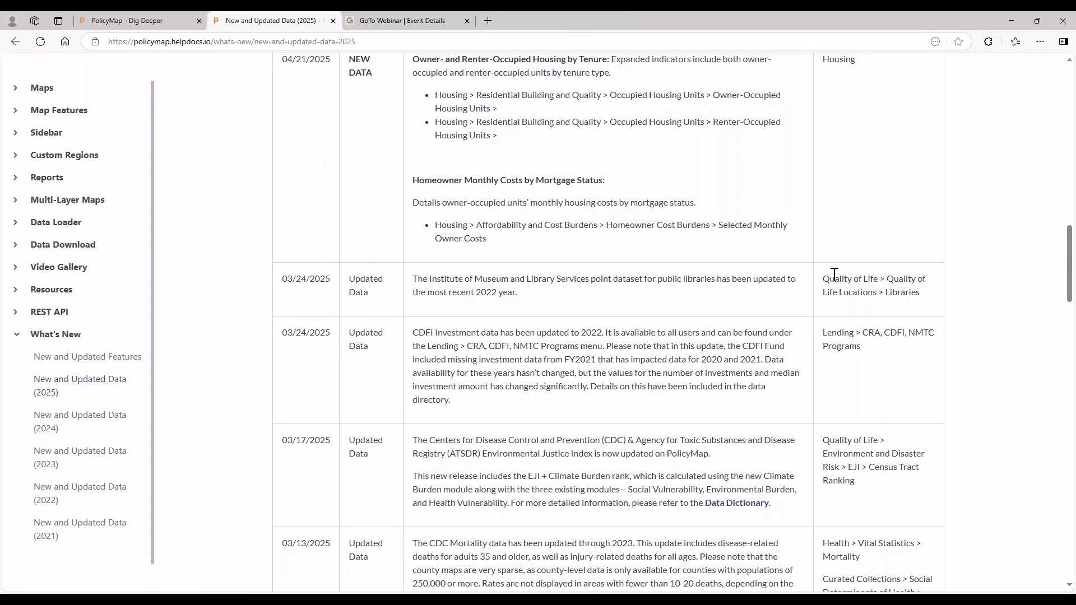
# View the contact form on the PolicyMap help site, and close it without filling it in.
pyautogui.scroll(4, 834, 275)
pyautogui.scroll(3, 812, 278)
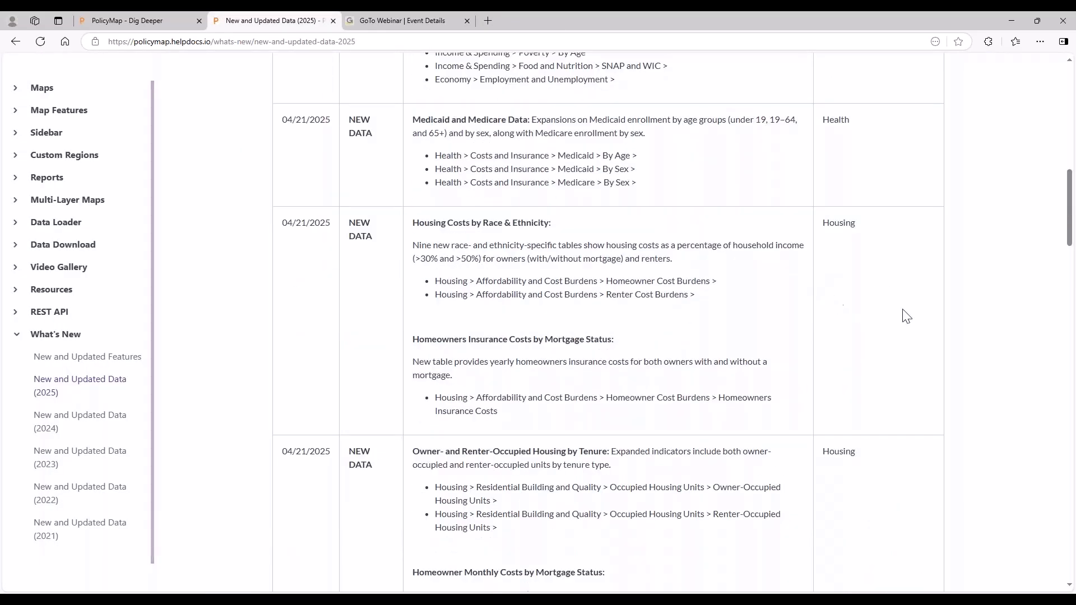
pyautogui.scroll(7, 902, 312)
pyautogui.scroll(6, 909, 309)
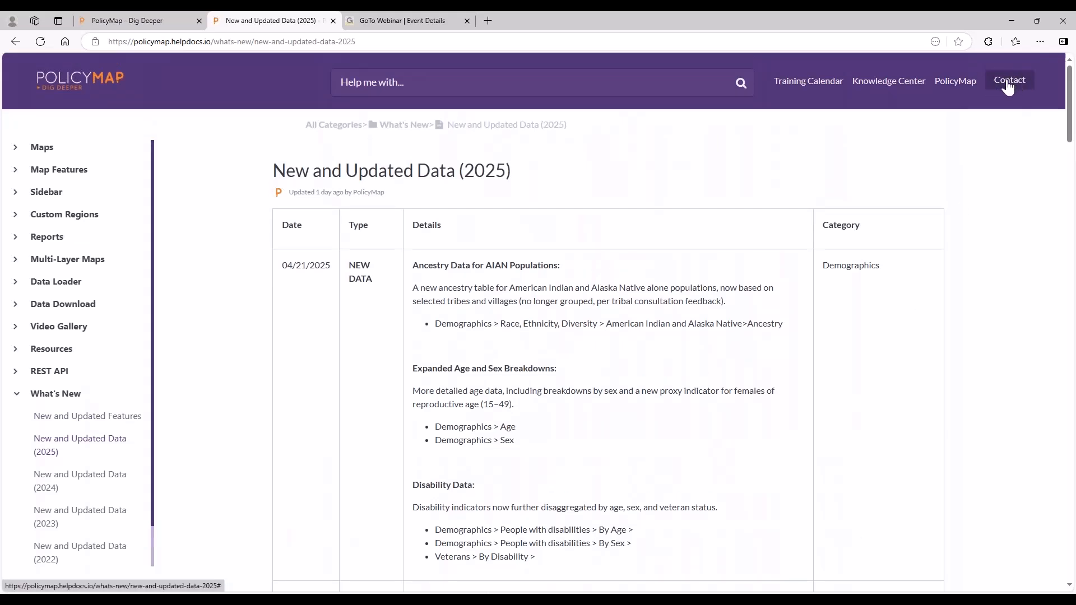
pyautogui.click(1013, 84)
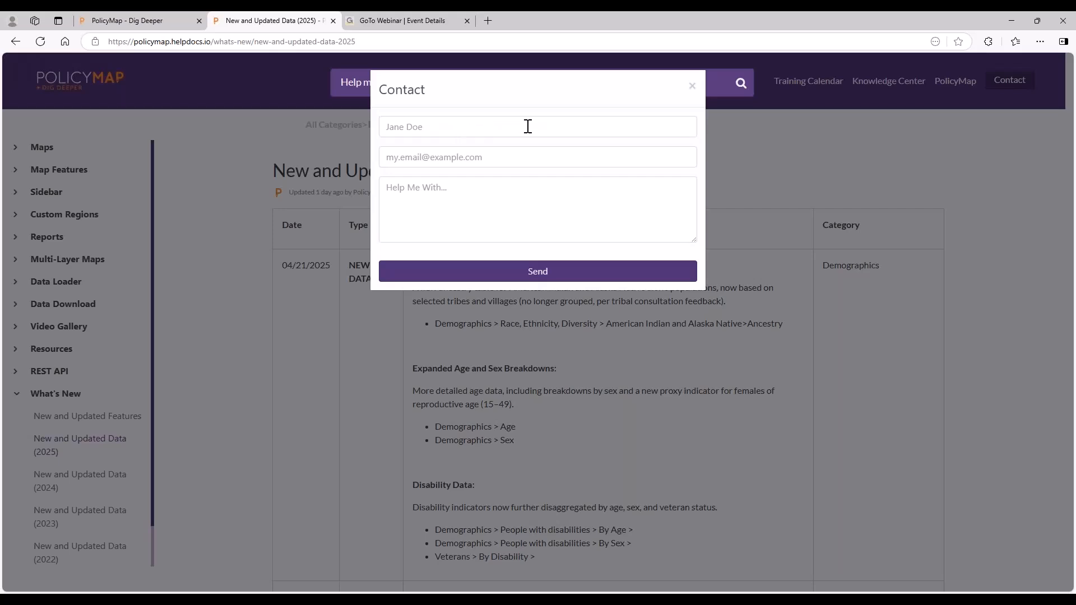
pyautogui.click(691, 87)
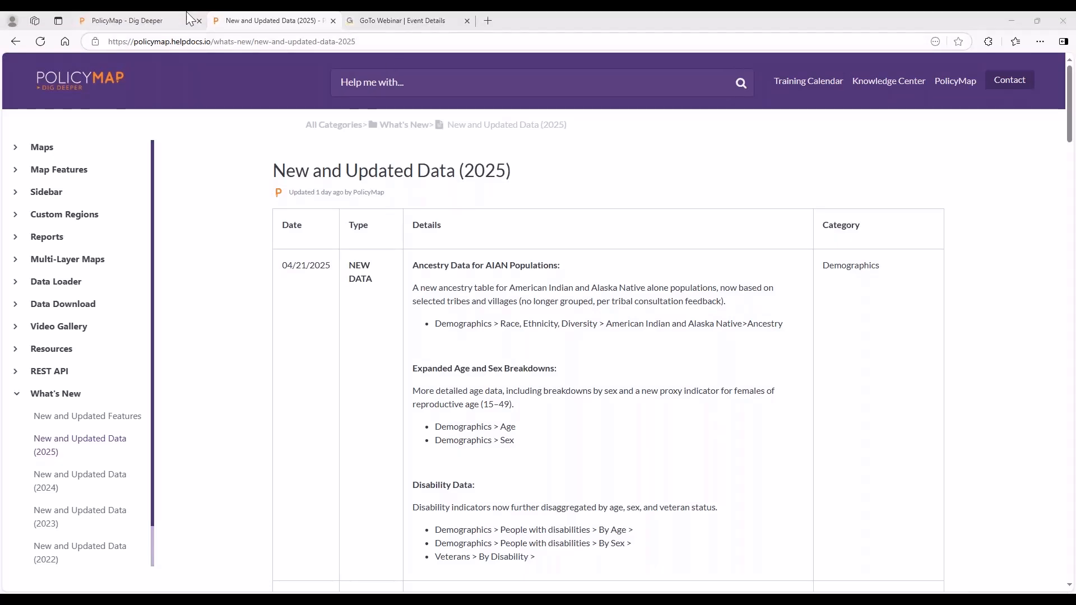
# Close the help documentation page, and clear the poverty layer and all library points from the map.
pyautogui.click(160, 16)
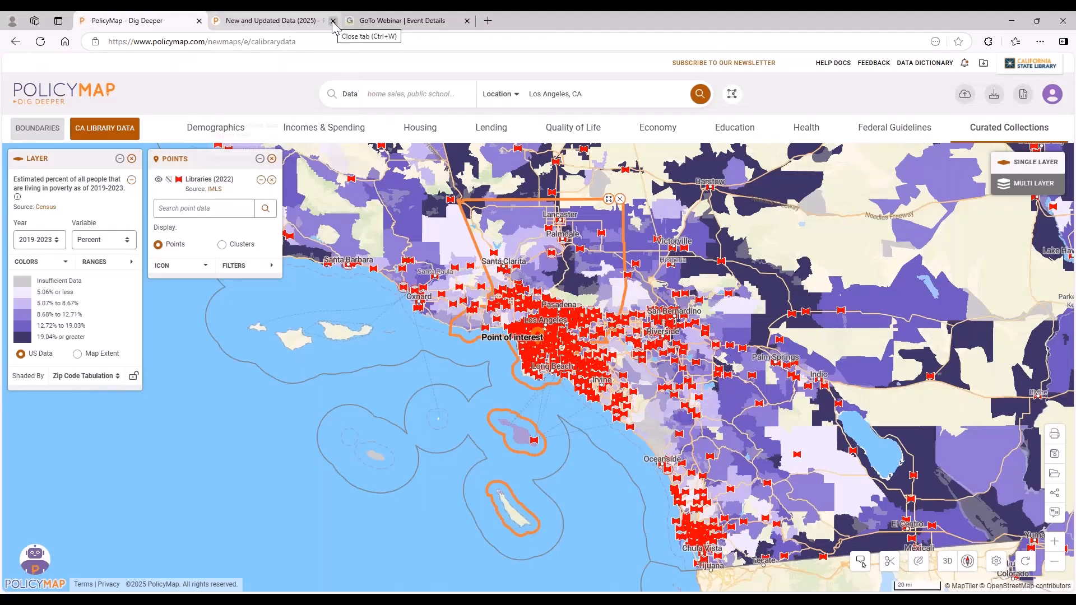
pyautogui.click(332, 21)
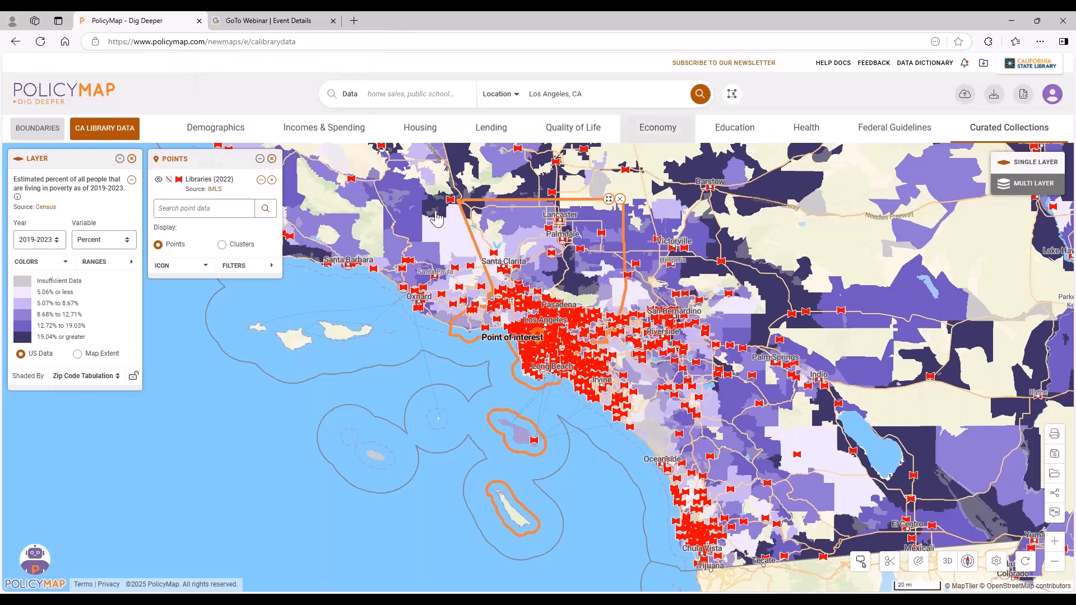
pyautogui.click(132, 159)
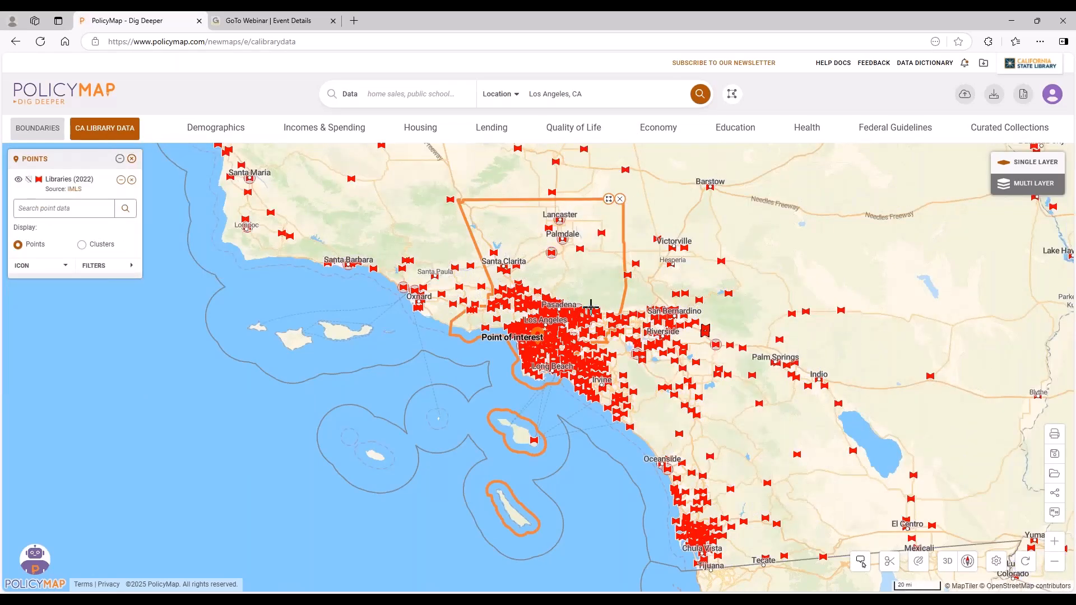
pyautogui.scroll(2, 590, 306)
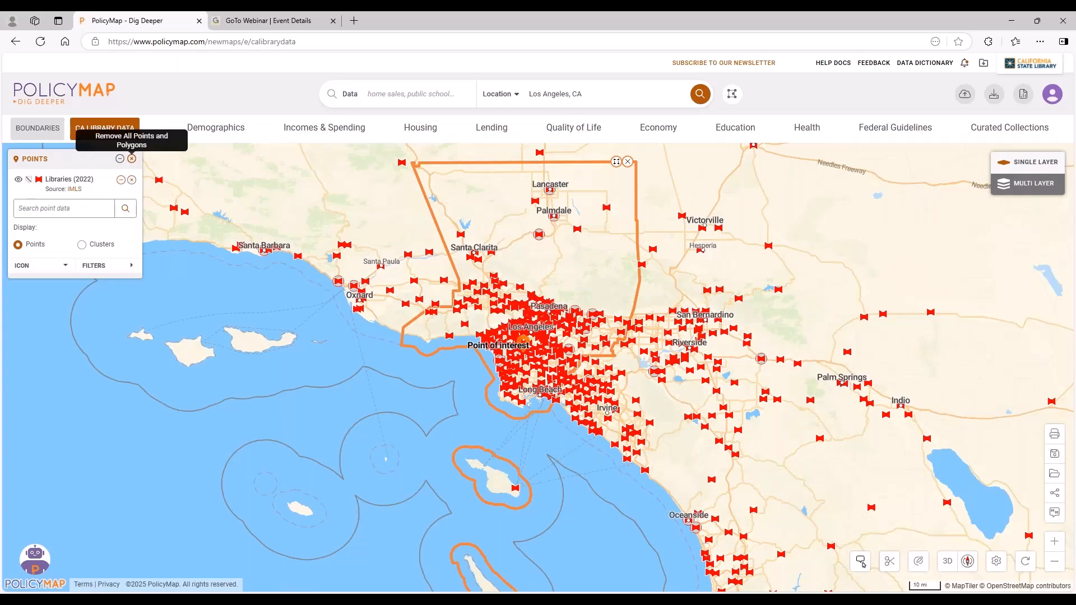
pyautogui.click(131, 158)
pyautogui.scroll(2, 560, 307)
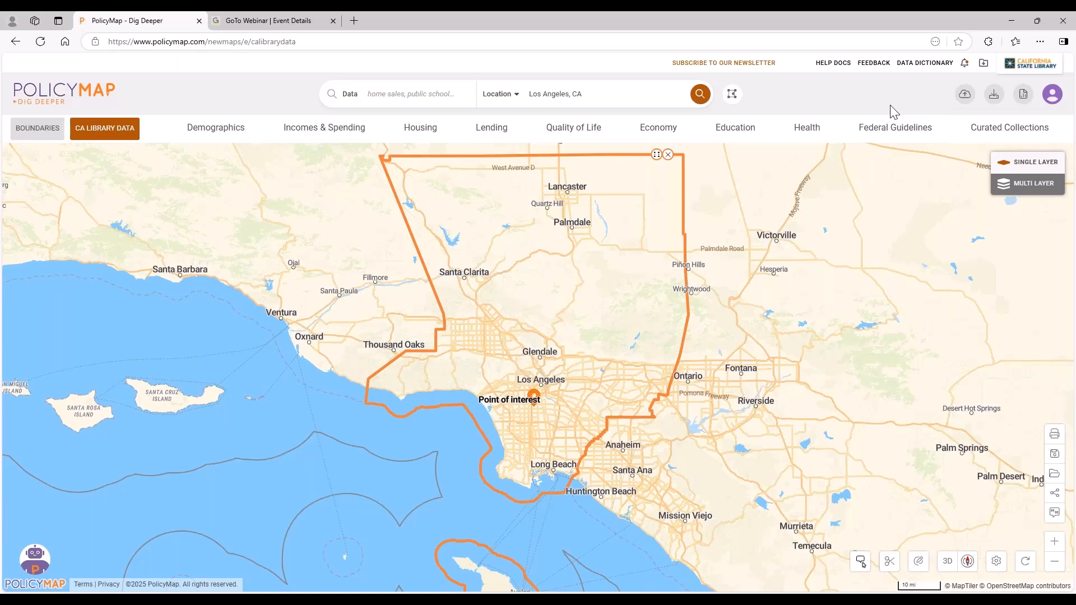
# Import the file Public Libraries in PA.csv into the Data Loader as a dataset named PA Libraries.
pyautogui.click(965, 96)
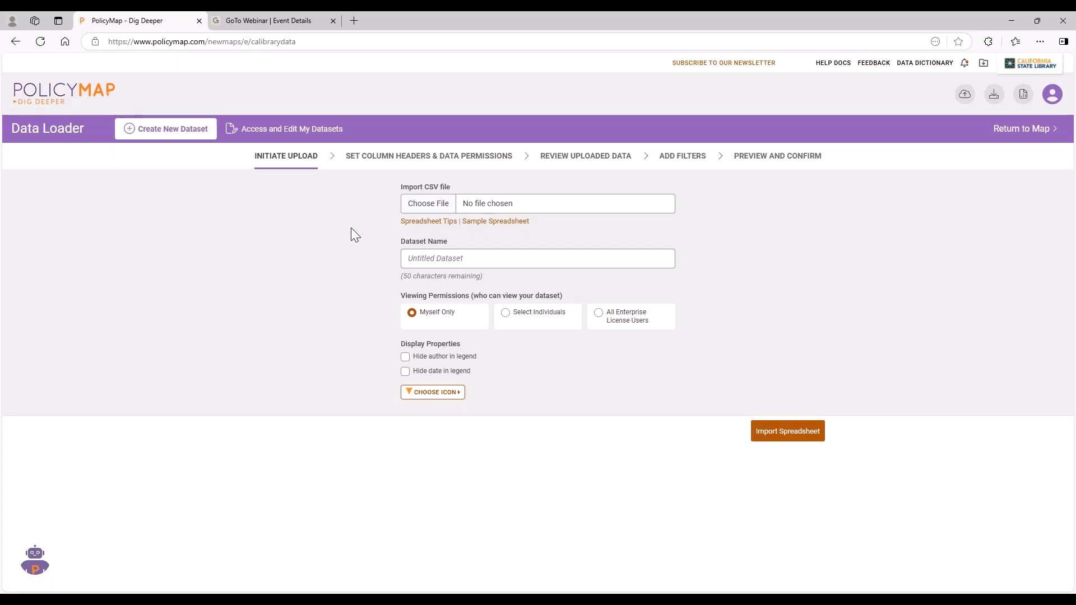
pyautogui.click(439, 210)
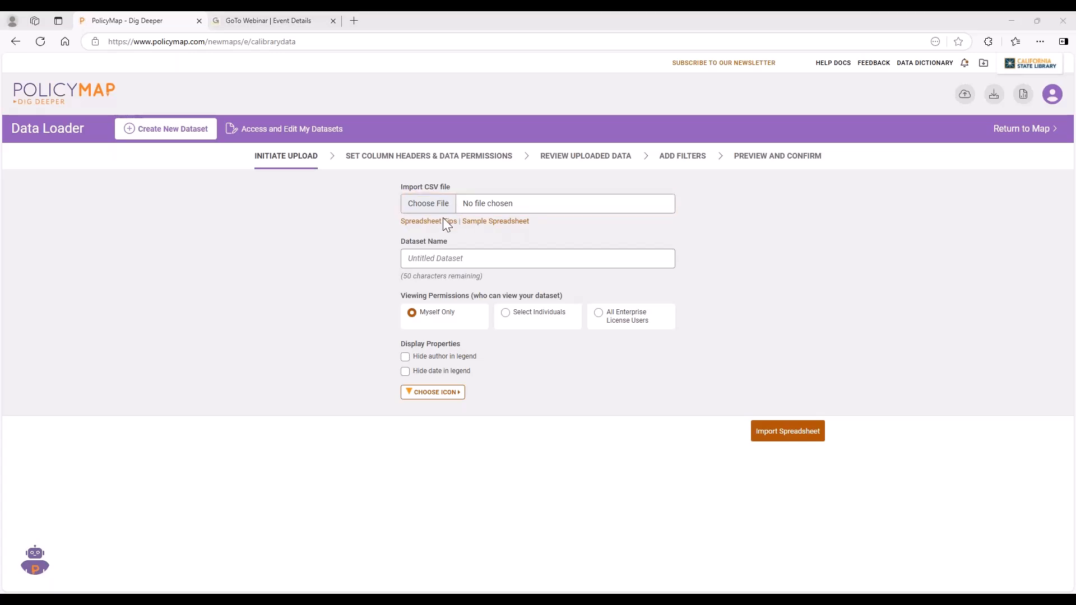
pyautogui.doubleClick(145, 136)
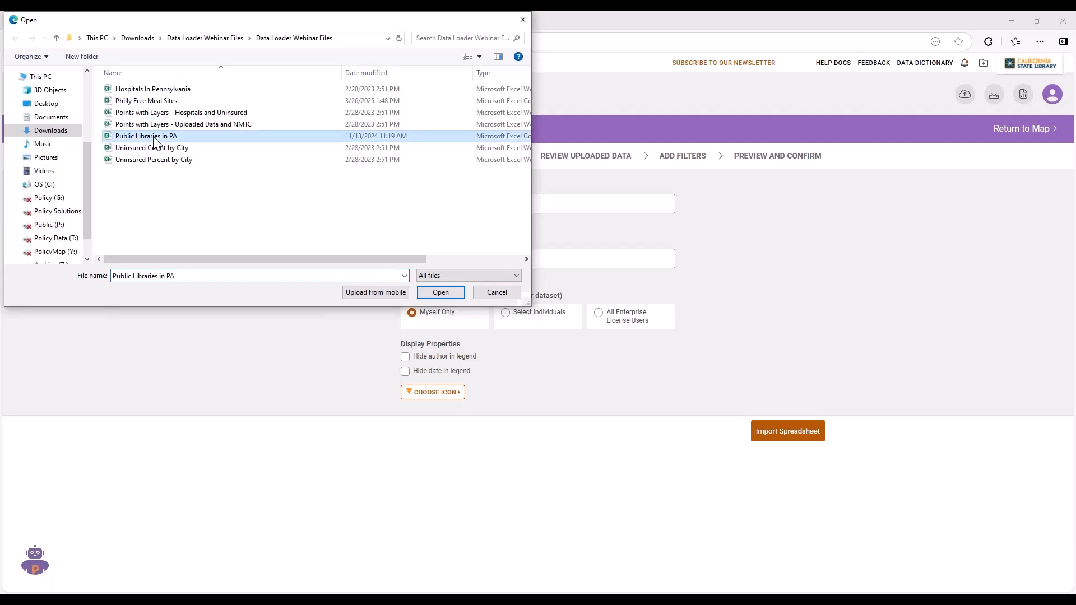
pyautogui.click(884, 217)
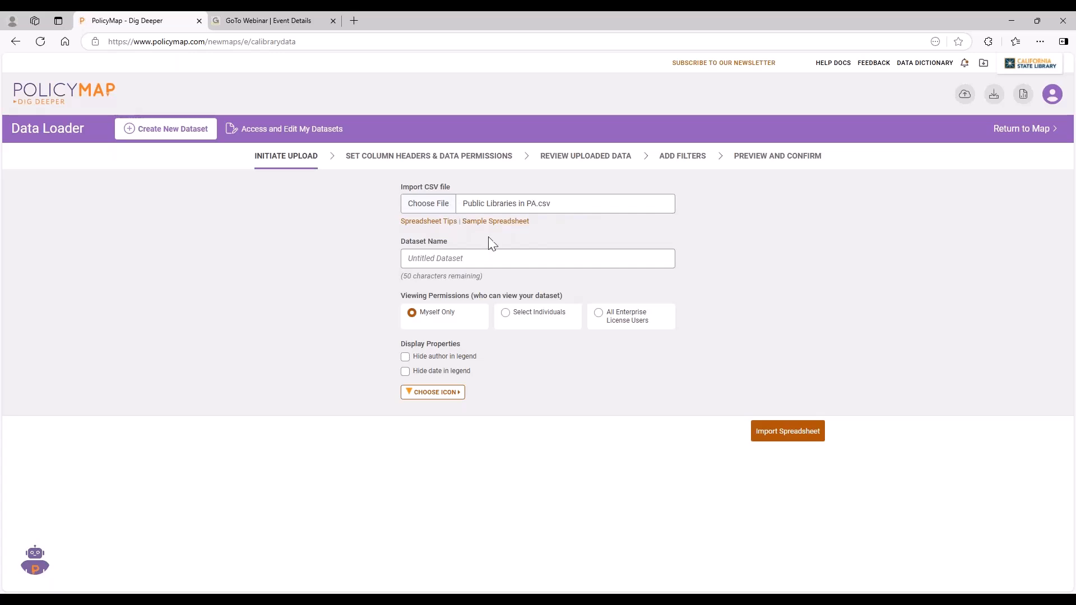
pyautogui.click(493, 258)
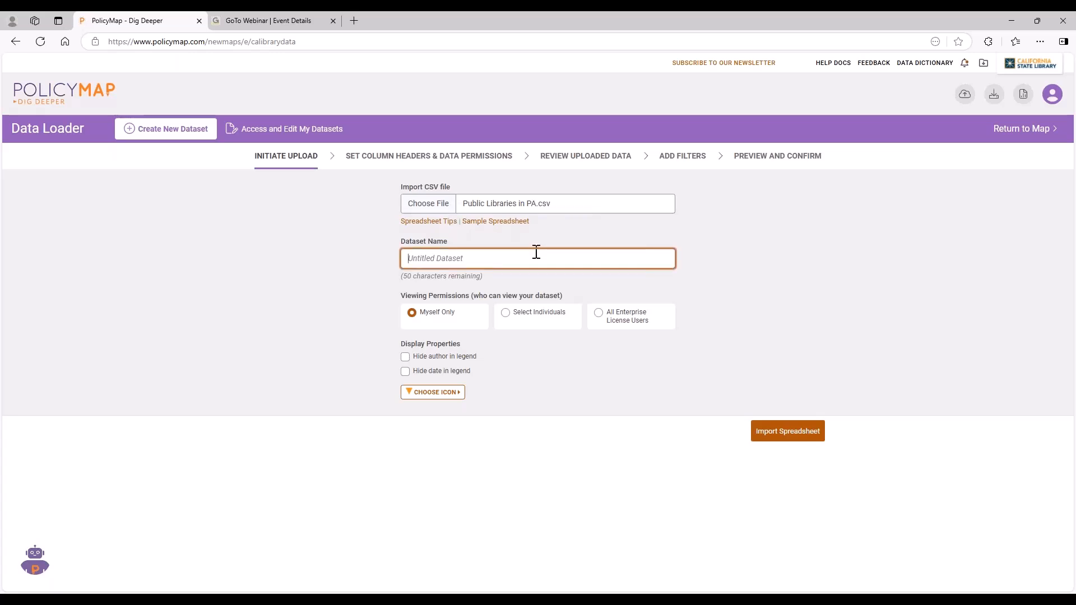
pyautogui.write('PA Libraries')
pyautogui.click(796, 434)
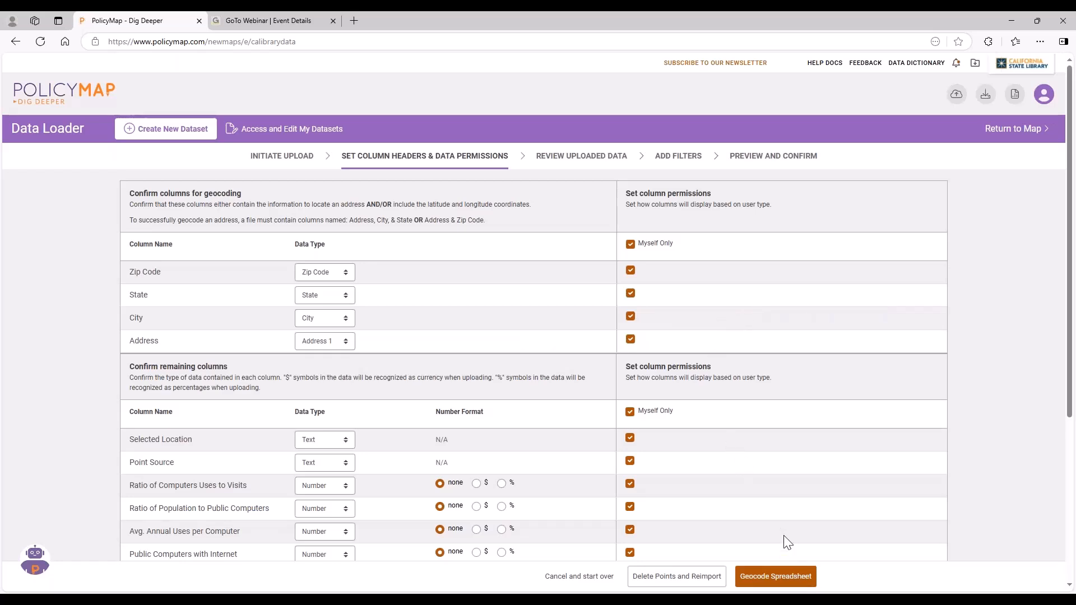
# Check the column headers and data permissions of the imported file, and geocode the spreadsheet.
pyautogui.scroll(-1, 787, 542)
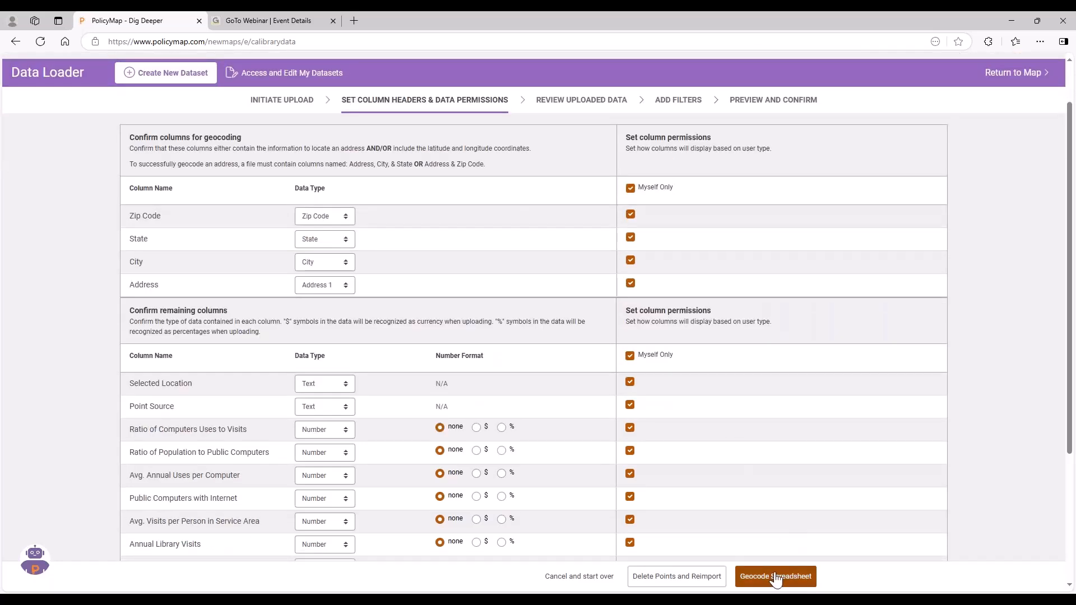
pyautogui.click(776, 577)
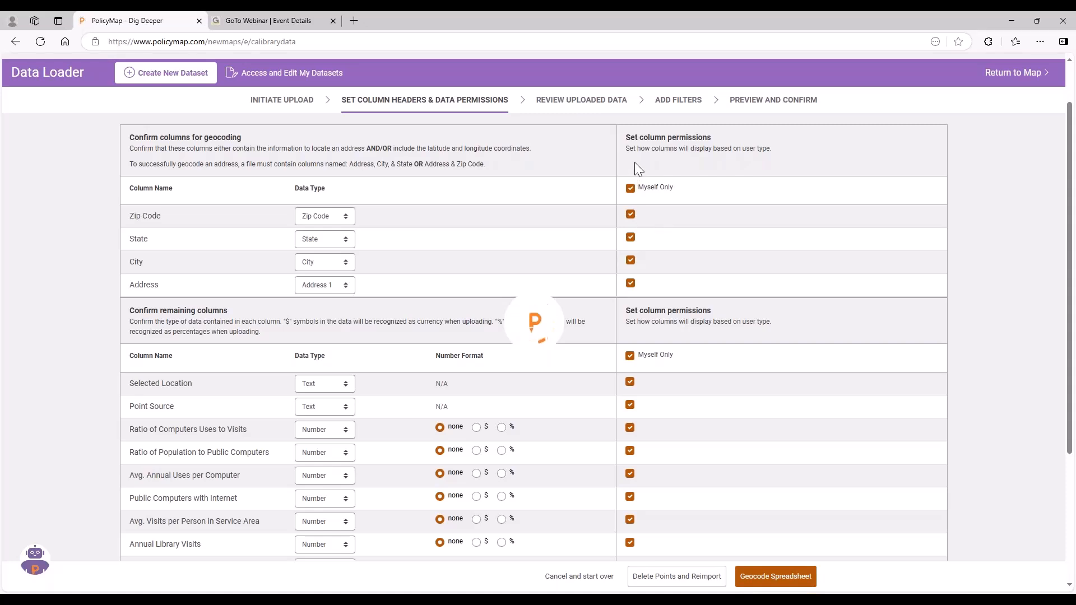
pyautogui.scroll(1, 634, 162)
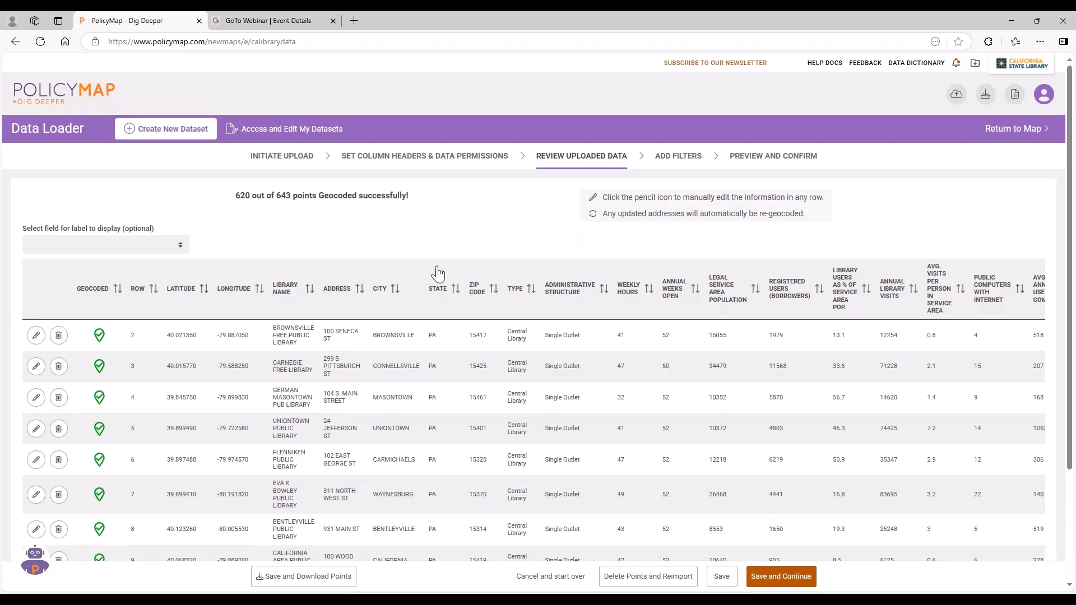
# Check how many library points were geocoded, and save the uploaded data to continue to the filter stage.
pyautogui.scroll(-1, 406, 422)
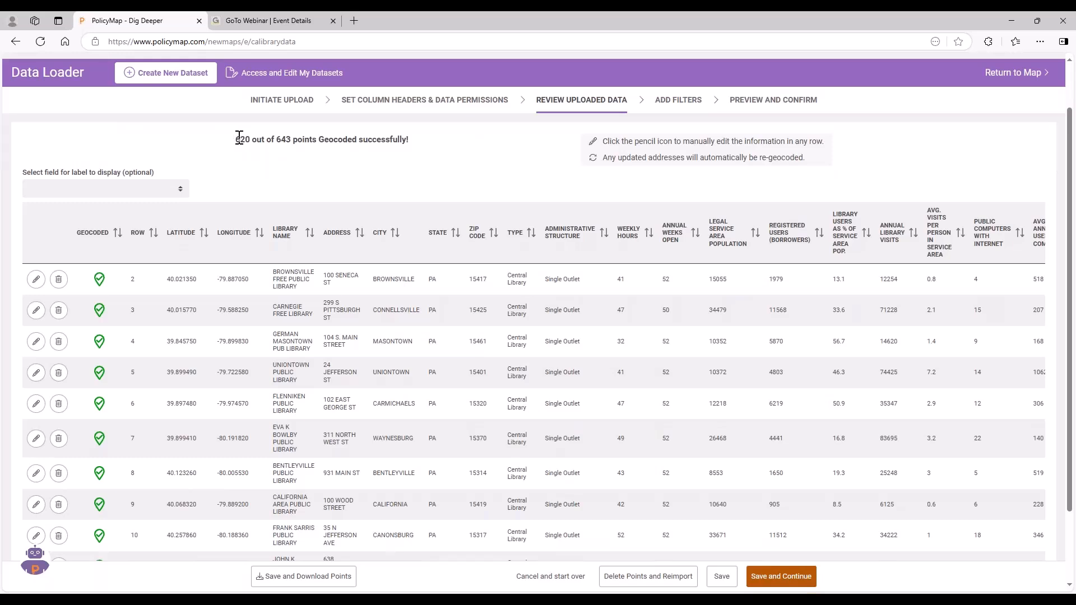
pyautogui.moveTo(239, 139); pyautogui.dragTo(315, 142)
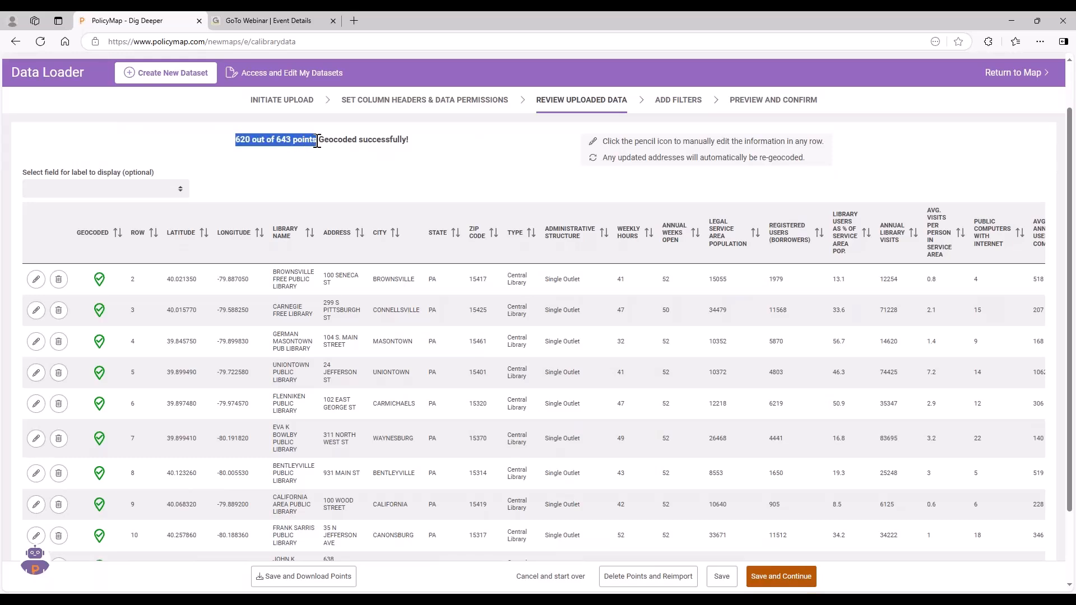
pyautogui.click(314, 156)
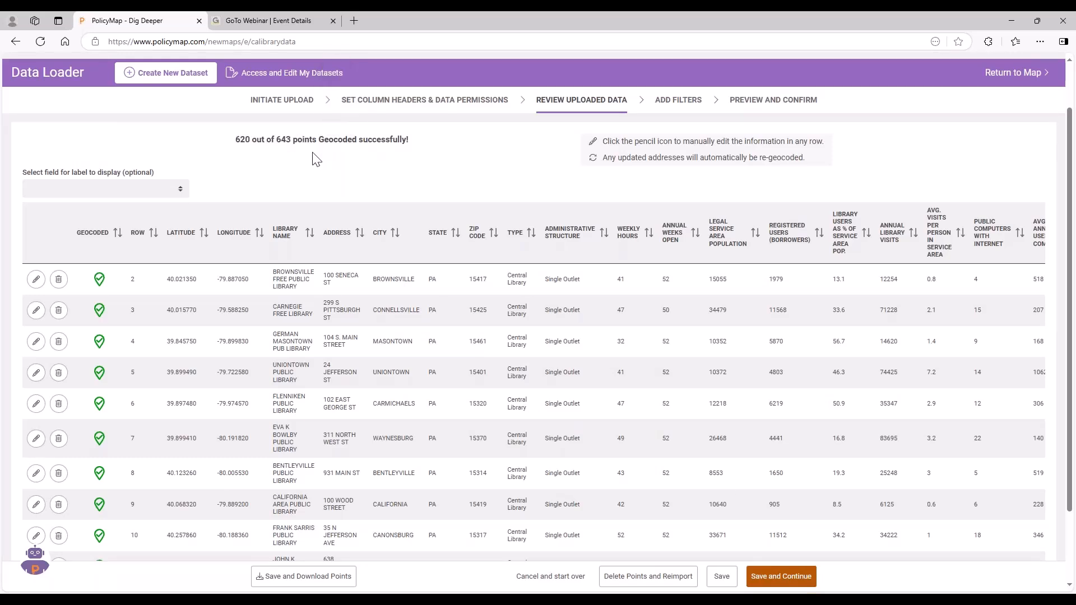
pyautogui.click(788, 583)
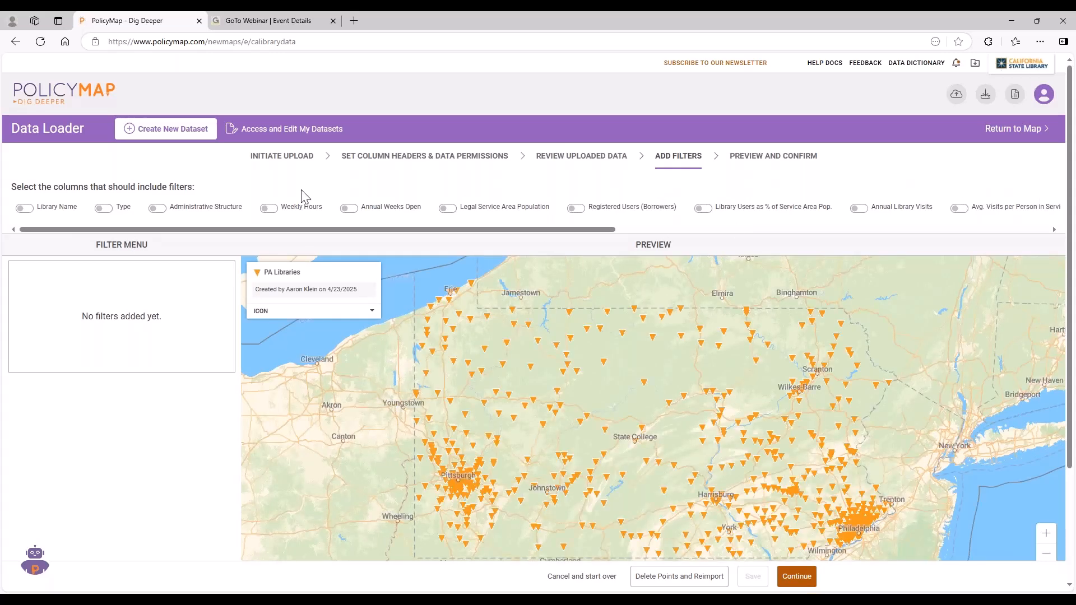
# Add a filter for the Type column, and preview the Central Library, Branch Library and Bookmobile options on the map.
pyautogui.moveTo(338, 230); pyautogui.dragTo(302, 229)
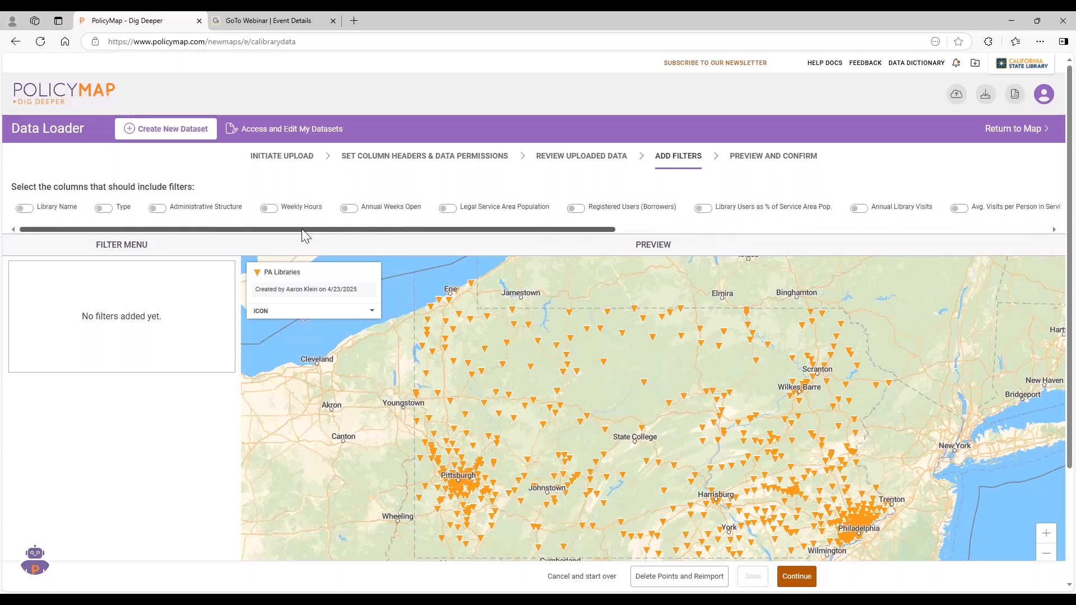
pyautogui.click(106, 211)
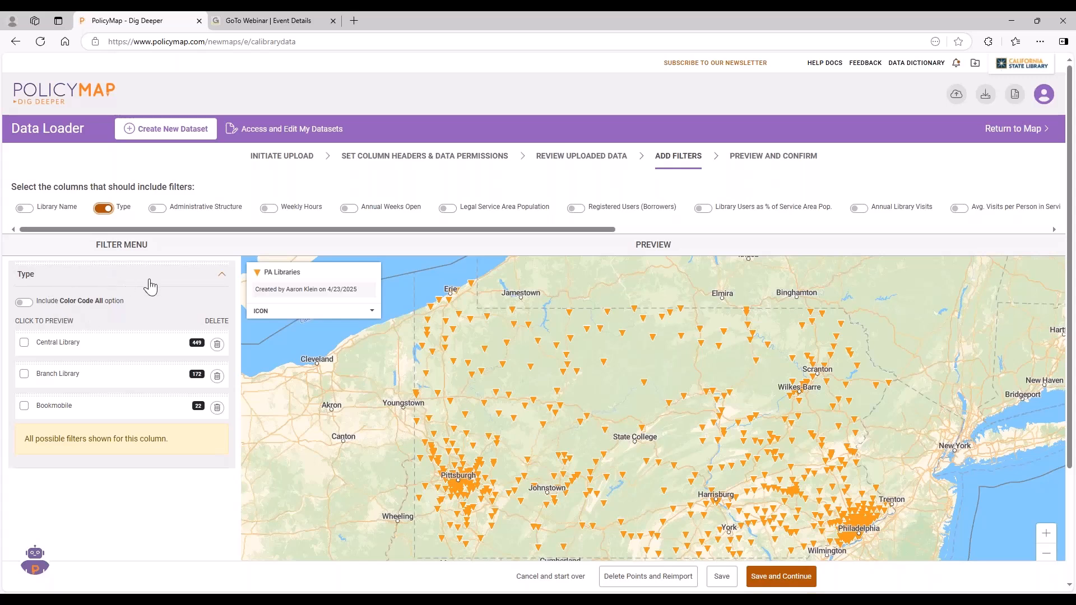
pyautogui.click(27, 343)
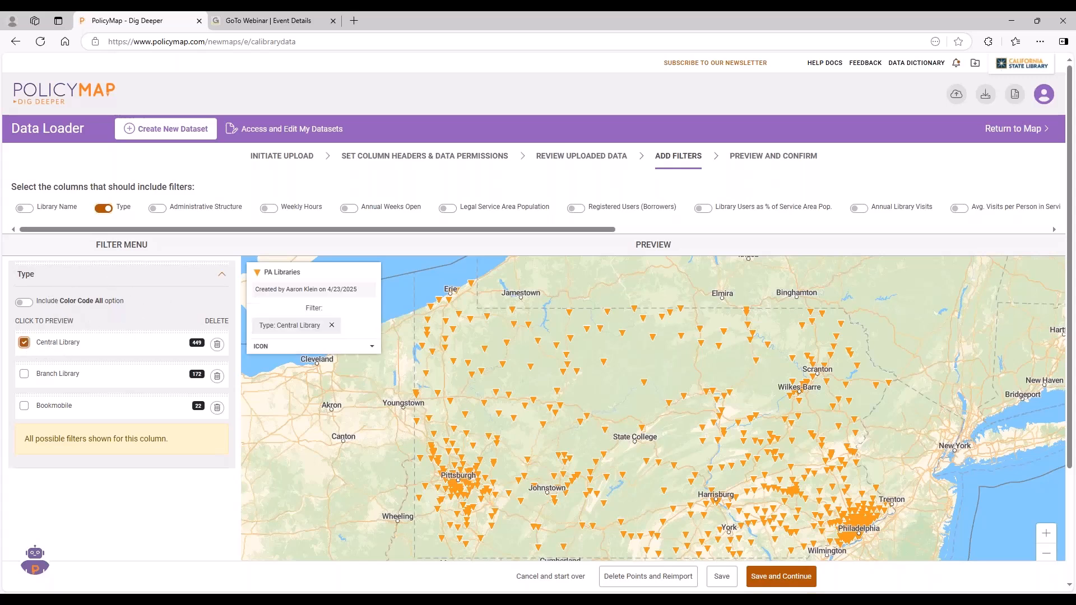
pyautogui.click(24, 342)
pyautogui.click(24, 374)
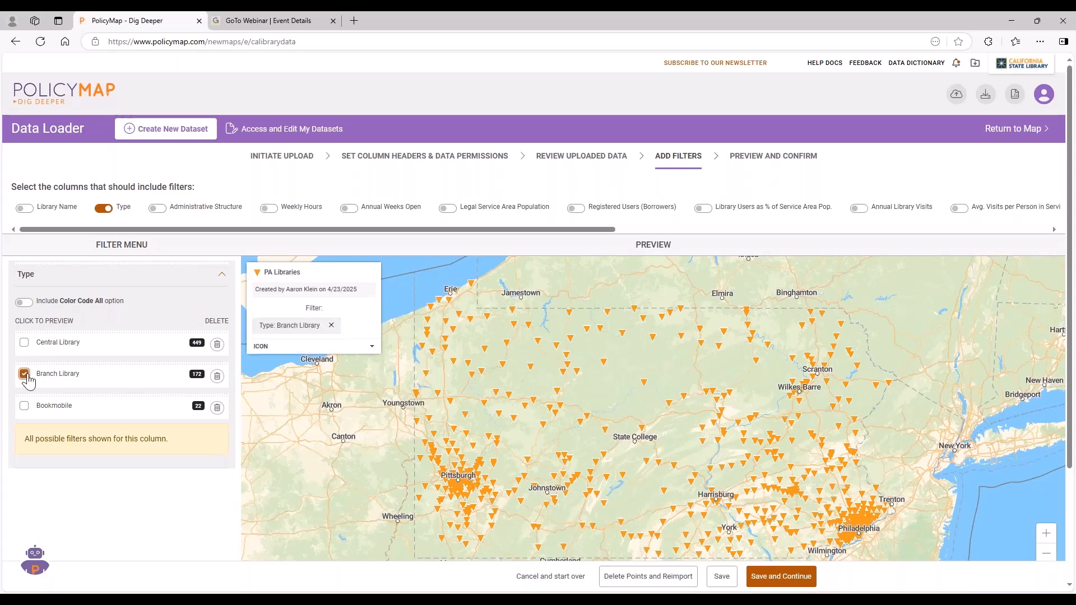
pyautogui.click(24, 406)
pyautogui.click(24, 406)
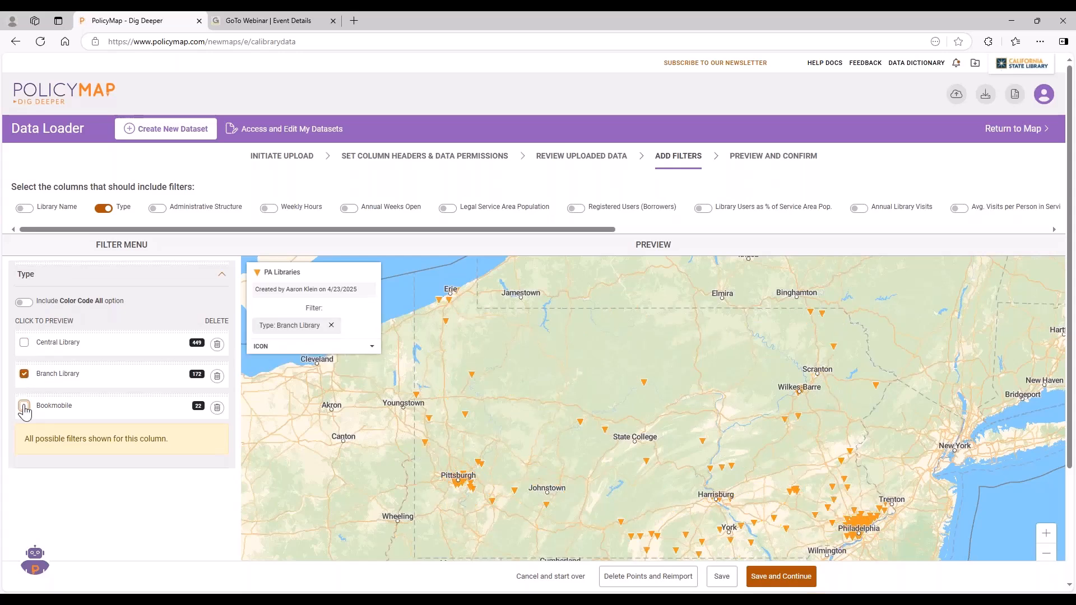
pyautogui.click(24, 374)
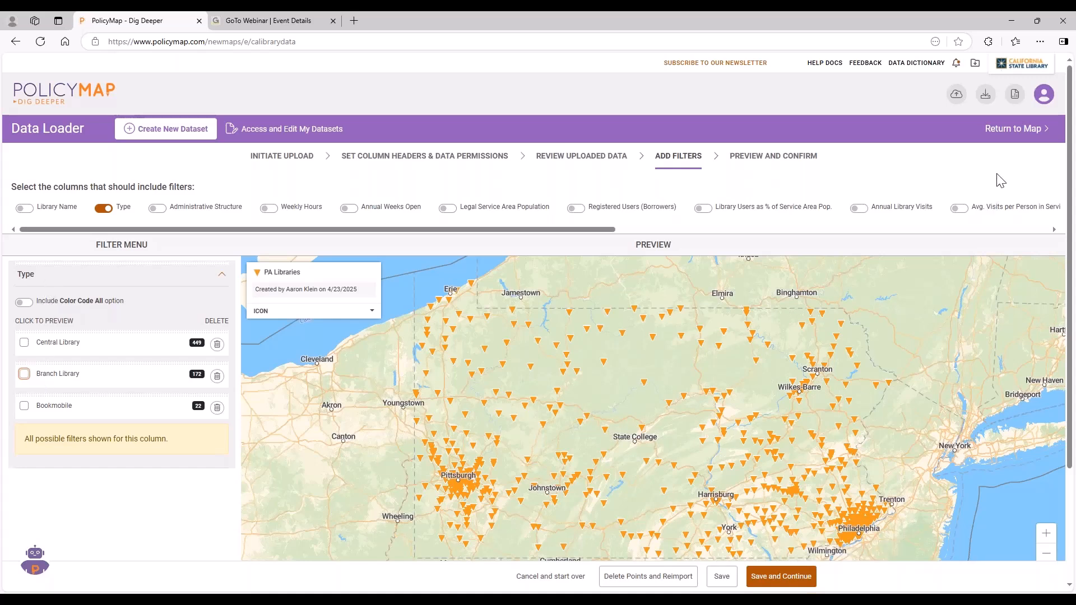
# Return to the main map and add the Libraries points from Quality of Life Locations around Los Angeles.
pyautogui.click(1032, 133)
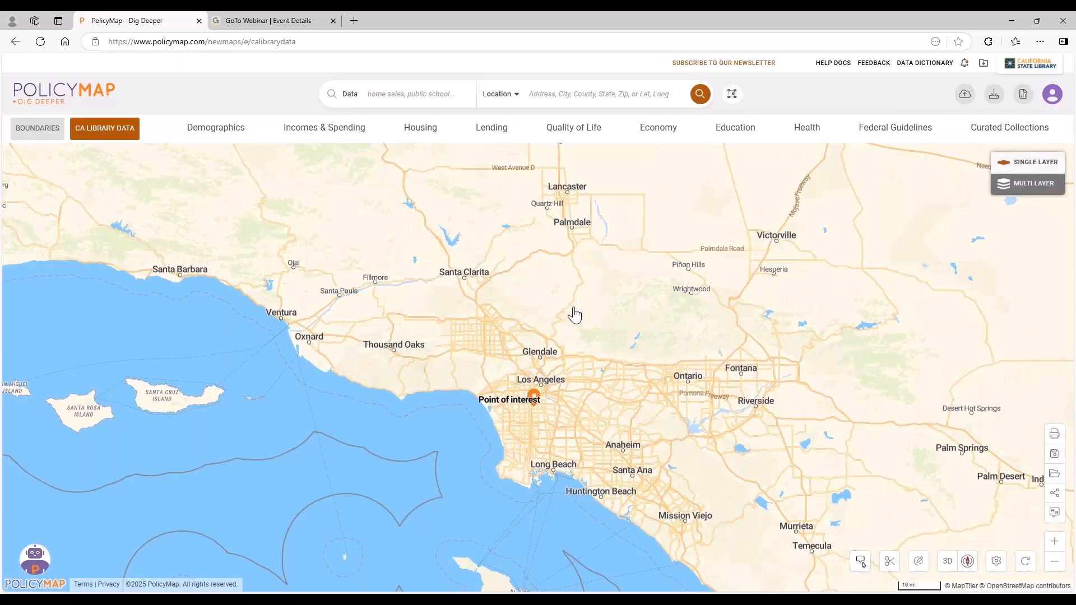
pyautogui.click(593, 133)
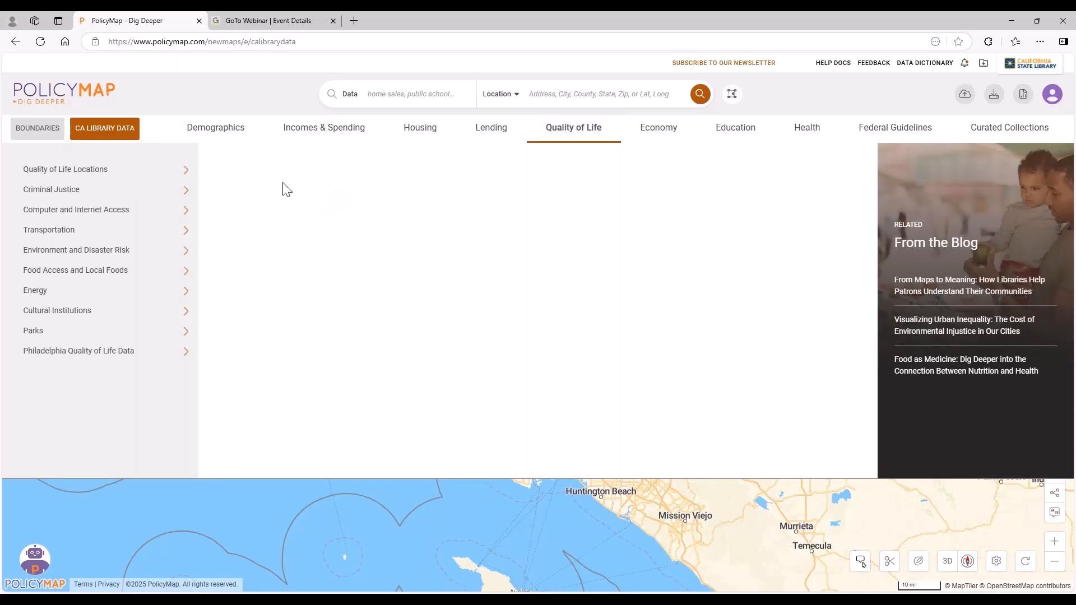
pyautogui.moveTo(152, 175)
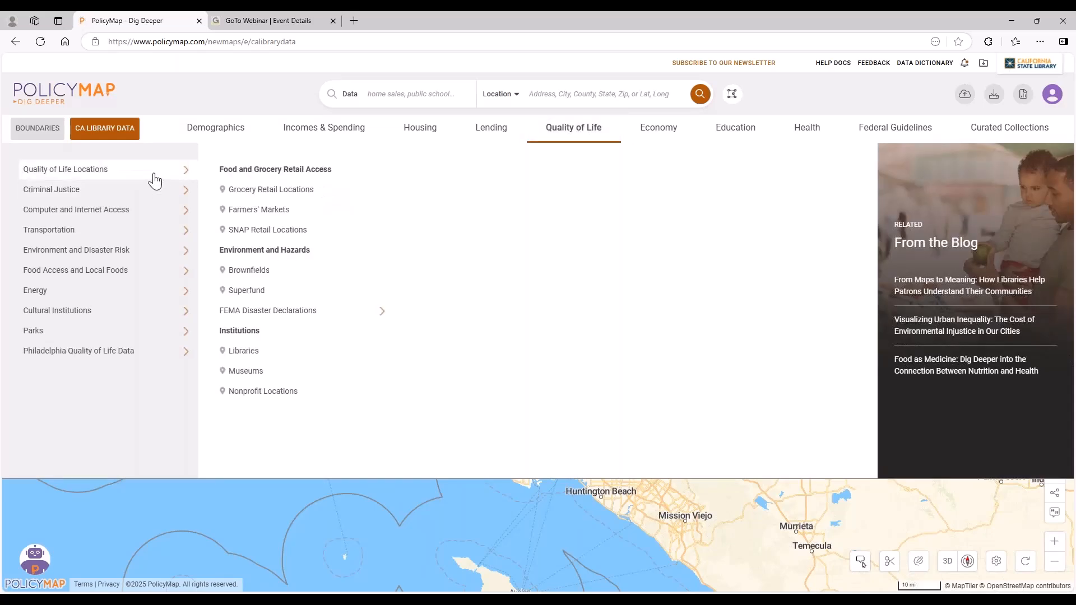
pyautogui.click(278, 351)
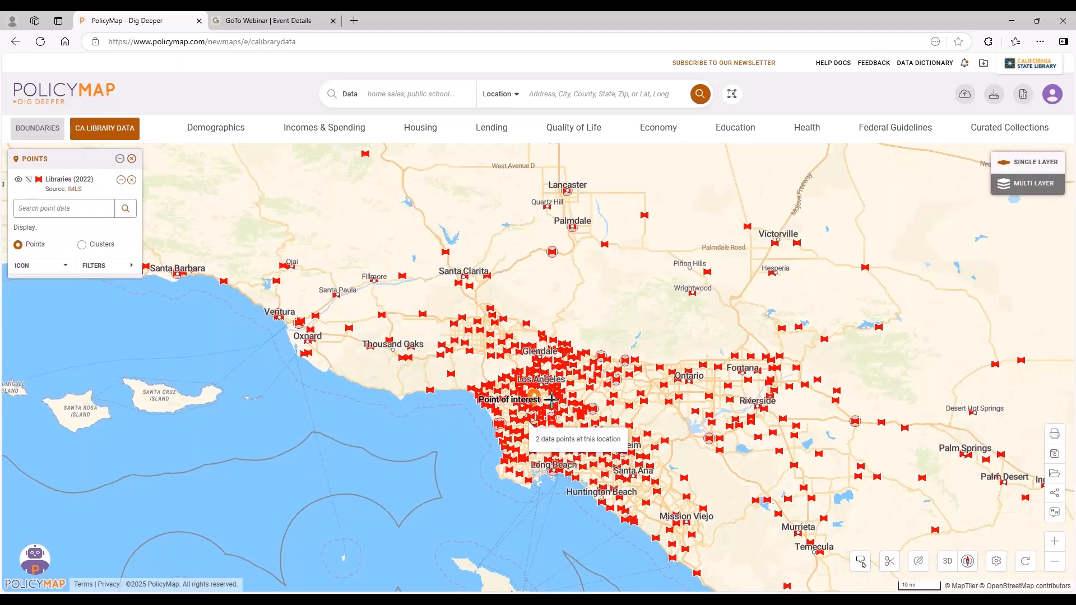
pyautogui.scroll(2, 546, 401)
pyautogui.scroll(1, 552, 399)
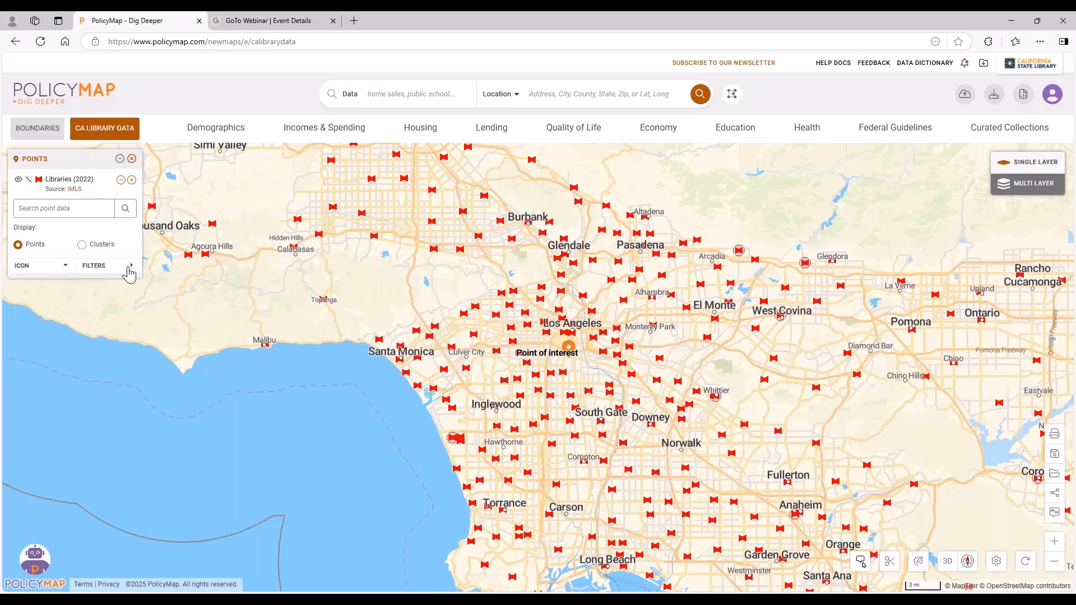
# Filter the library points by Type with the Color Code All option.
pyautogui.click(129, 270)
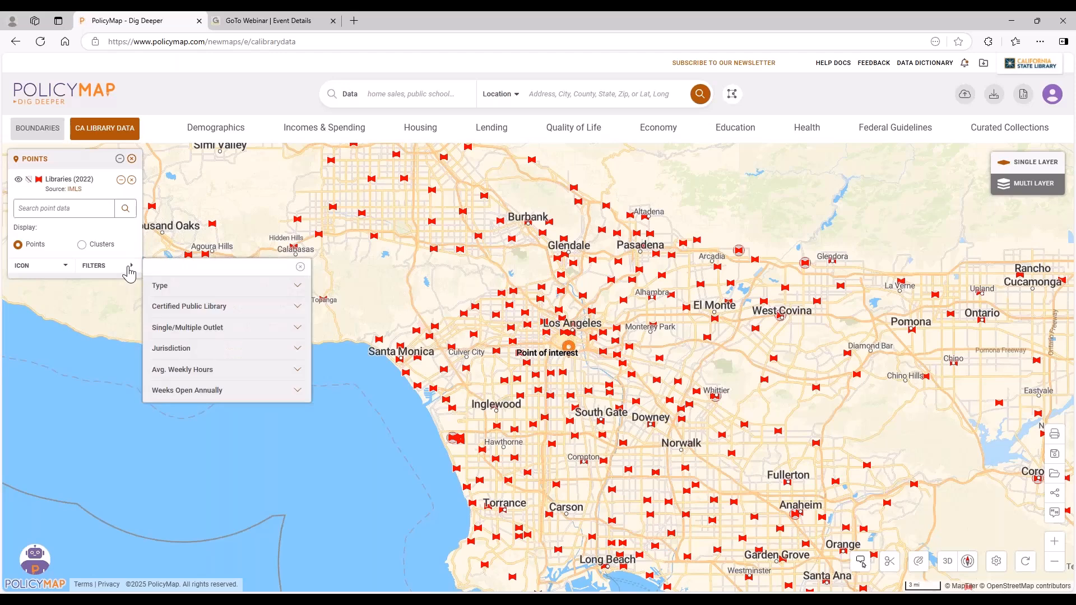
pyautogui.click(196, 291)
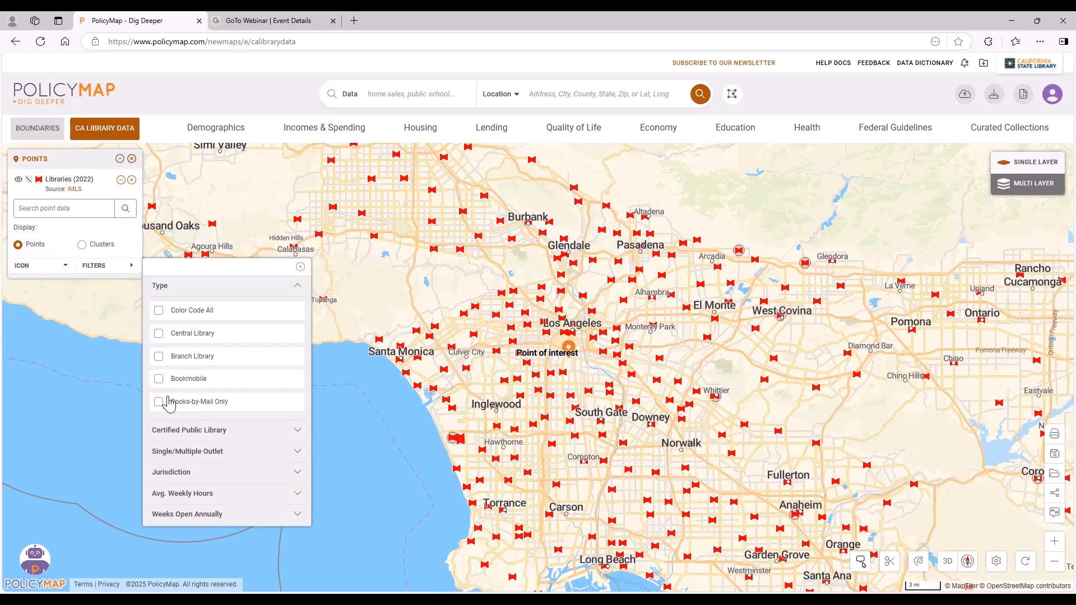
pyautogui.click(160, 312)
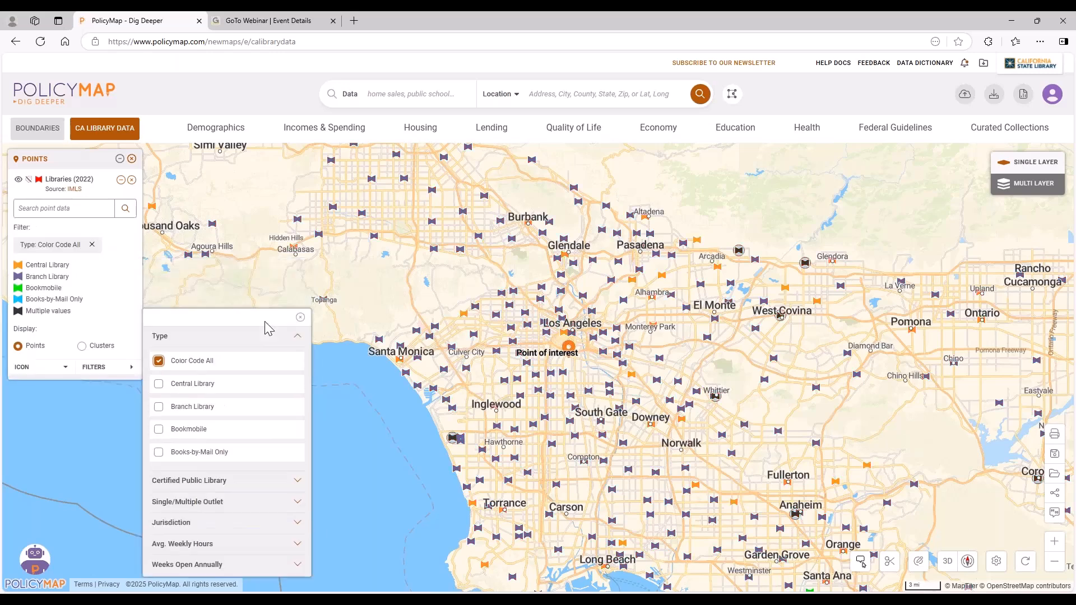
# Inspect the color-coded library points around Los Angeles, and remove the Type: Color Code All filter.
pyautogui.click(300, 317)
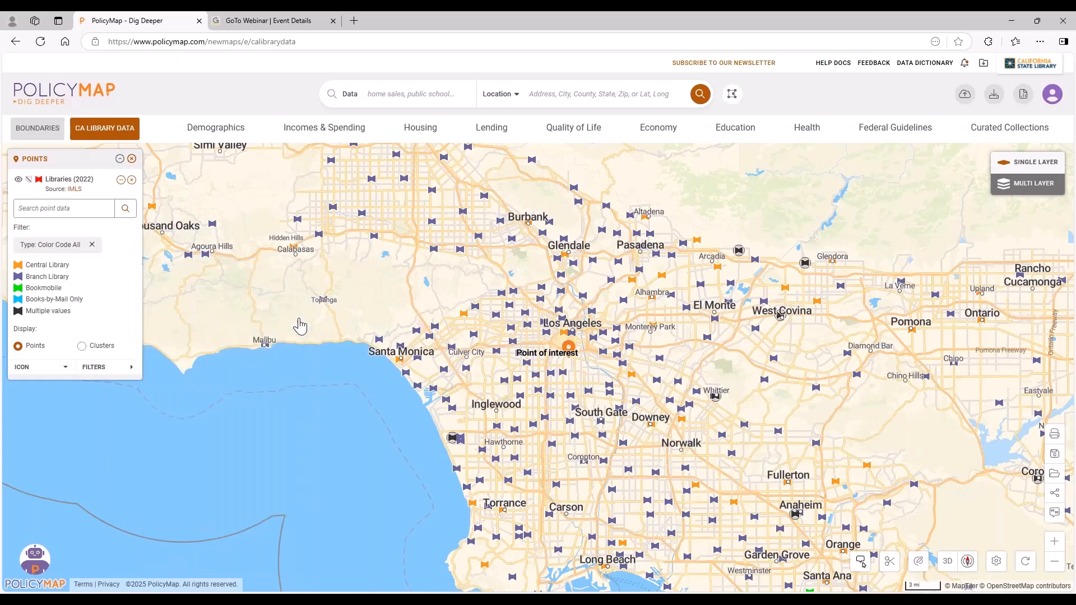
pyautogui.scroll(2, 566, 316)
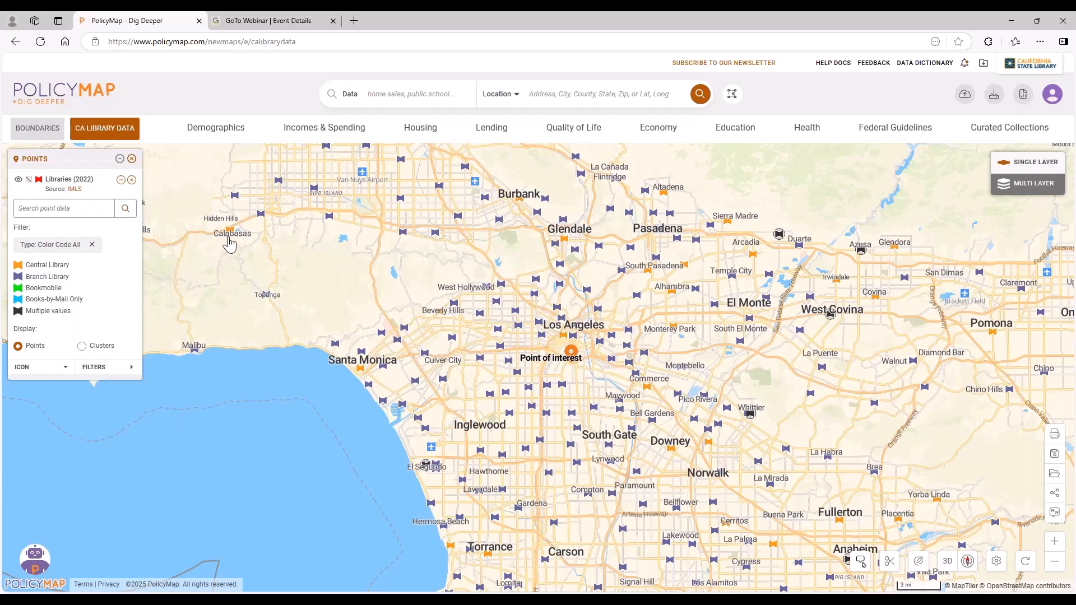
pyautogui.moveTo(229, 230)
pyautogui.moveTo(360, 369)
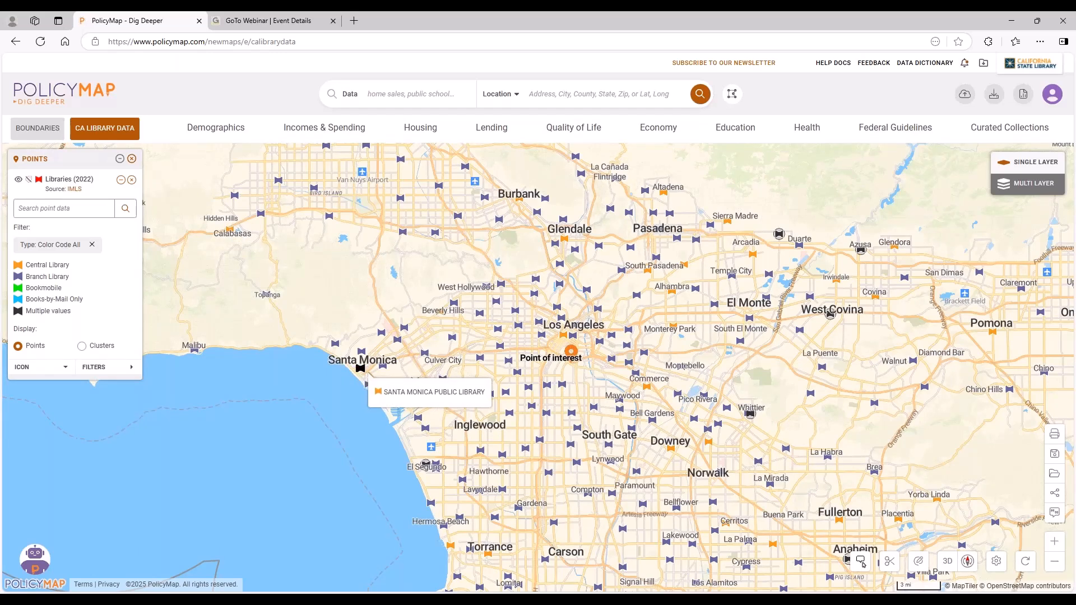
pyautogui.moveTo(695, 291)
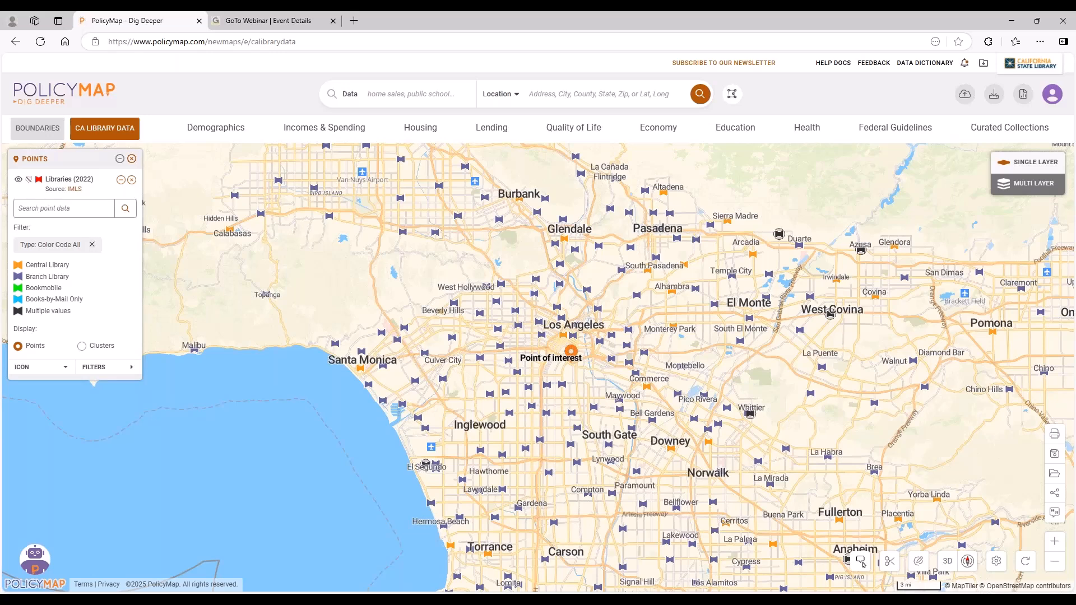
pyautogui.click(91, 244)
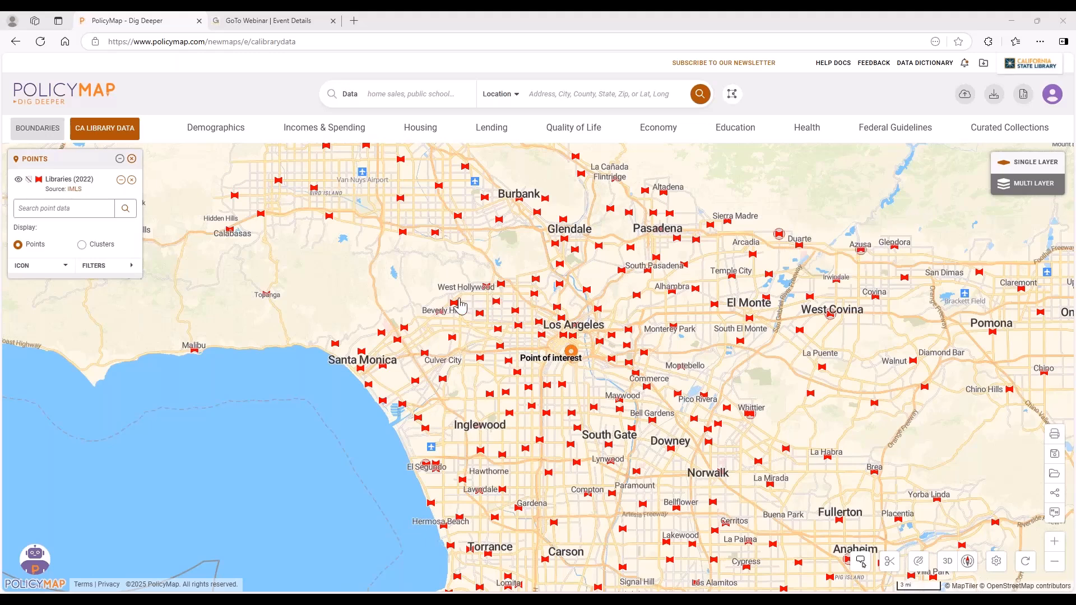
pyautogui.moveTo(460, 303)
# View the site notifications, and open the Training Calendar from the help docs.
pyautogui.click(964, 65)
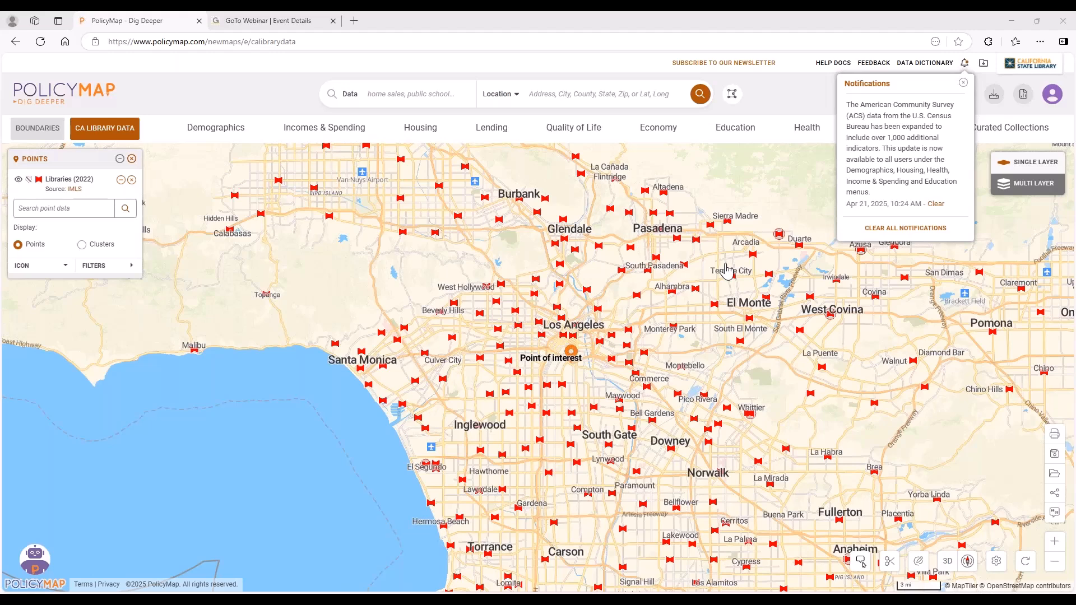
pyautogui.click(833, 63)
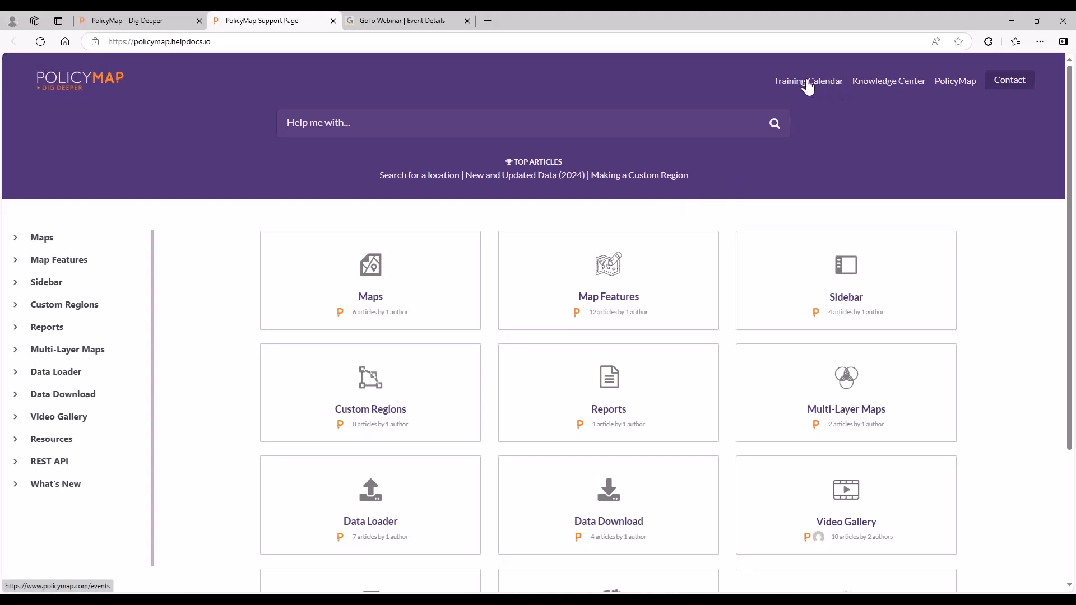
pyautogui.click(827, 84)
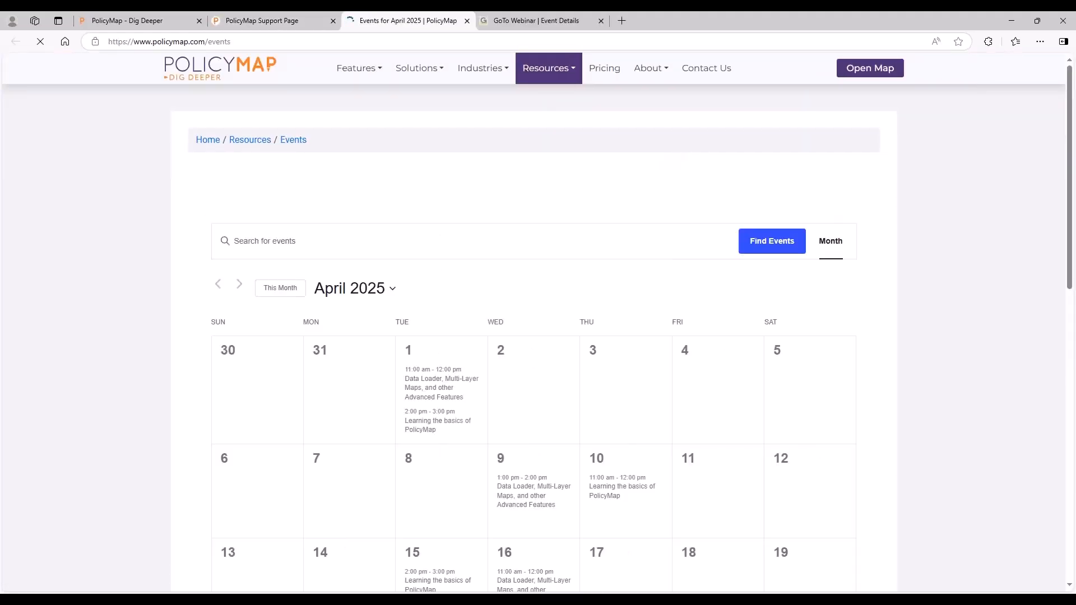
# Review the late-April 2025 sessions on Data Loader, Multi-Layer Maps and learning the basics of PolicyMap.
pyautogui.scroll(-6, 486, 427)
pyautogui.scroll(-1, 552, 470)
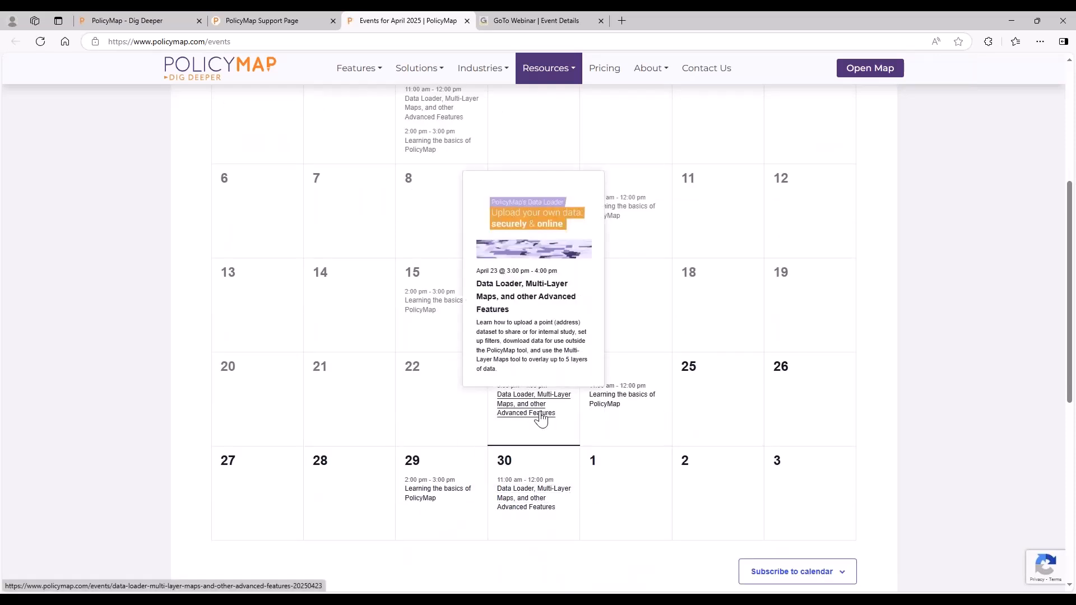
pyautogui.moveTo(424, 499)
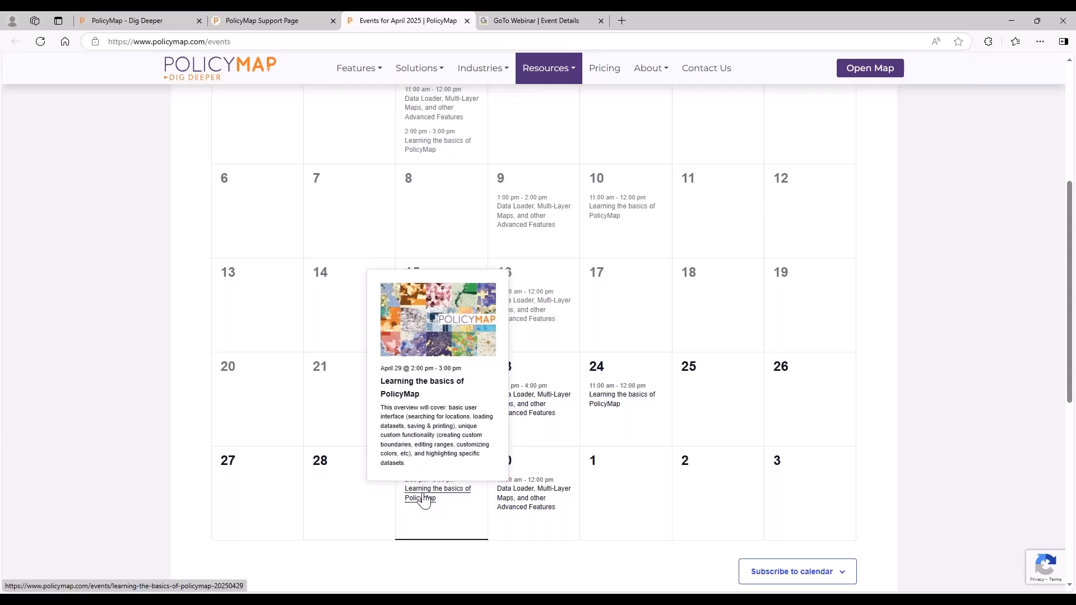
pyautogui.moveTo(525, 510)
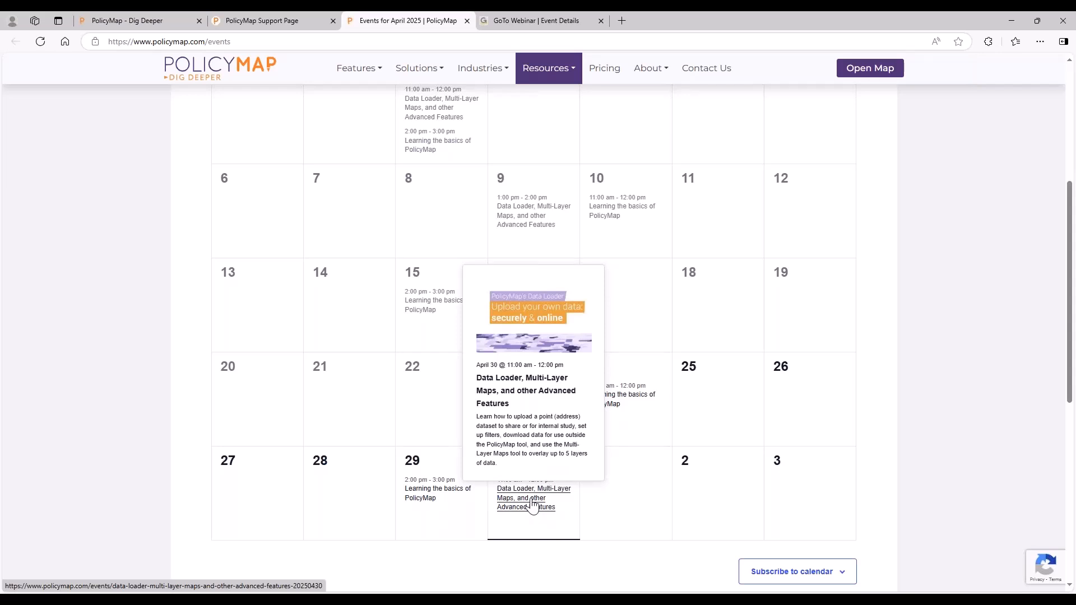
pyautogui.scroll(5, 810, 420)
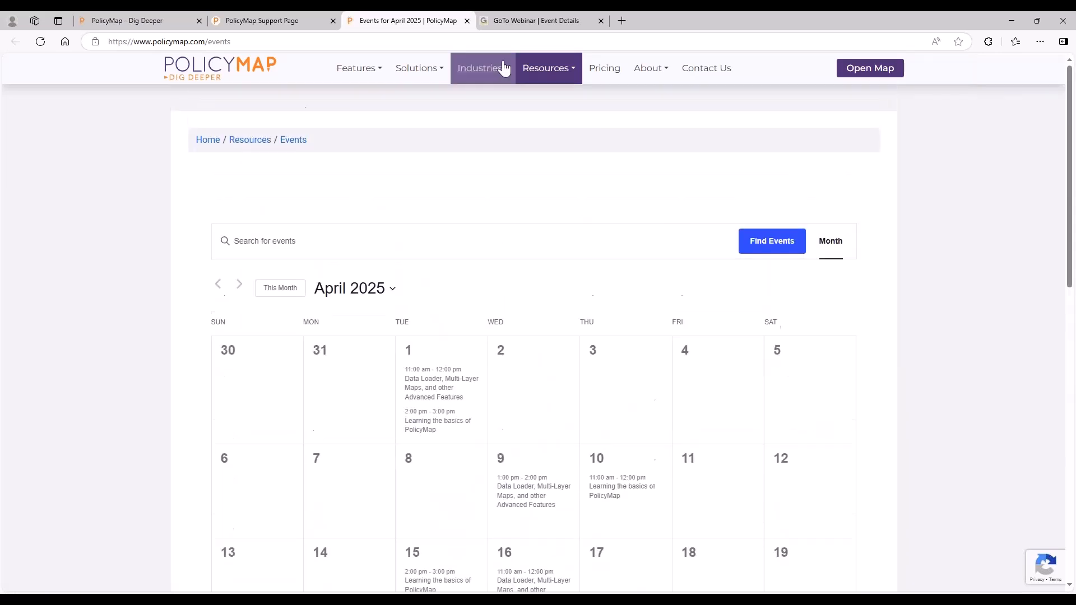
# Close the events calendar, and return to the map of library points around Los Angeles.
pyautogui.click(467, 20)
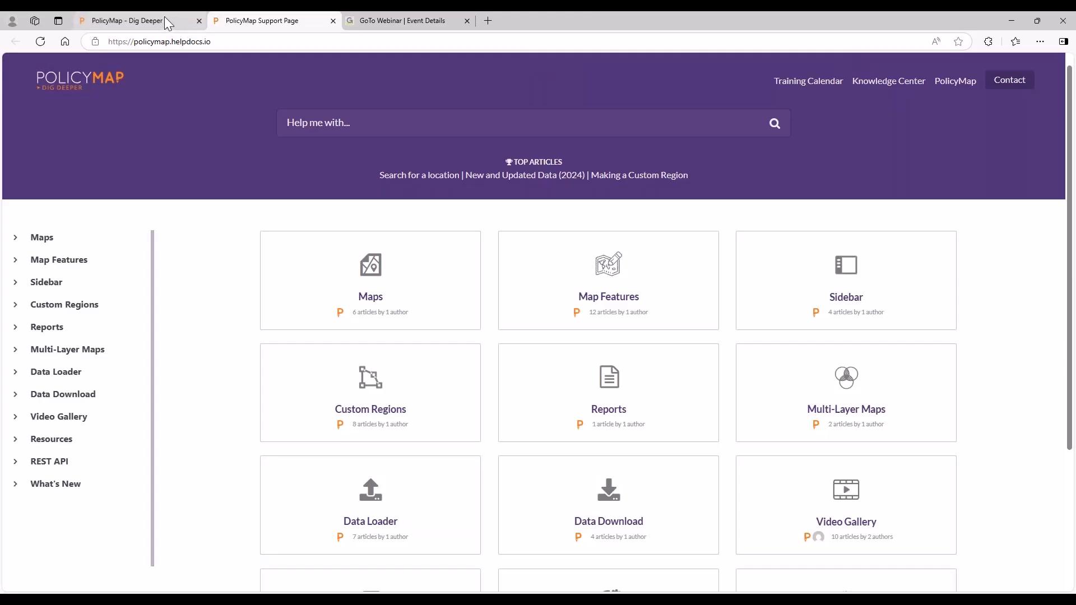
pyautogui.click(166, 23)
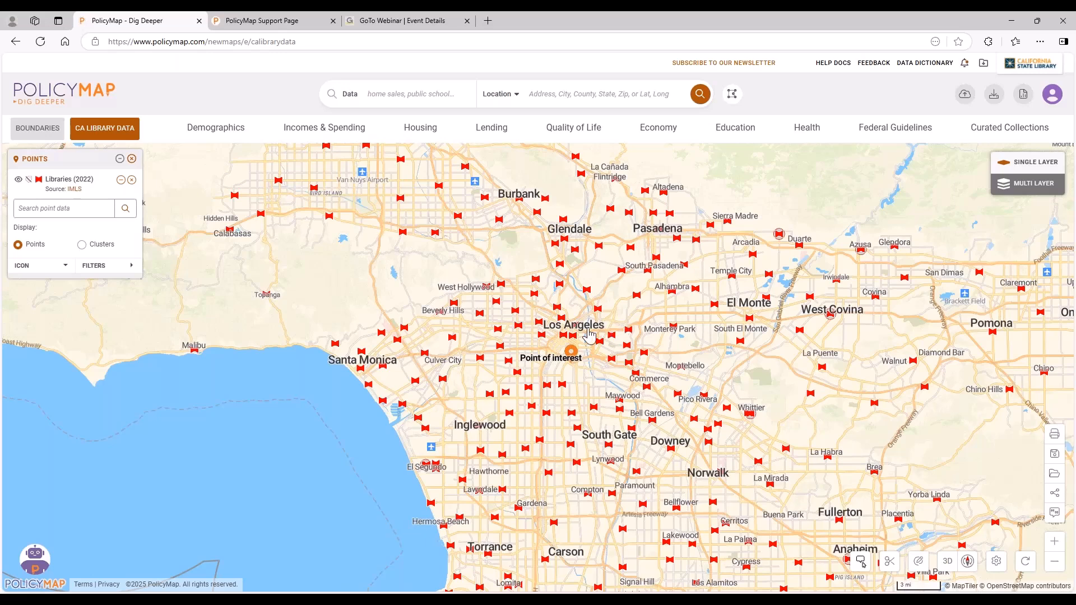
pyautogui.moveTo(572, 335)
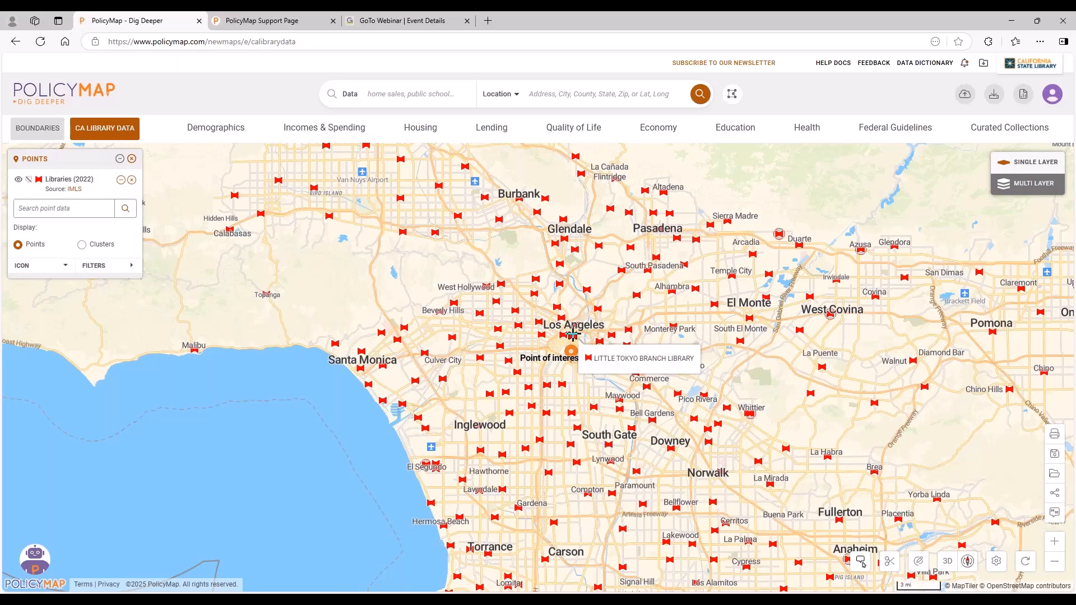